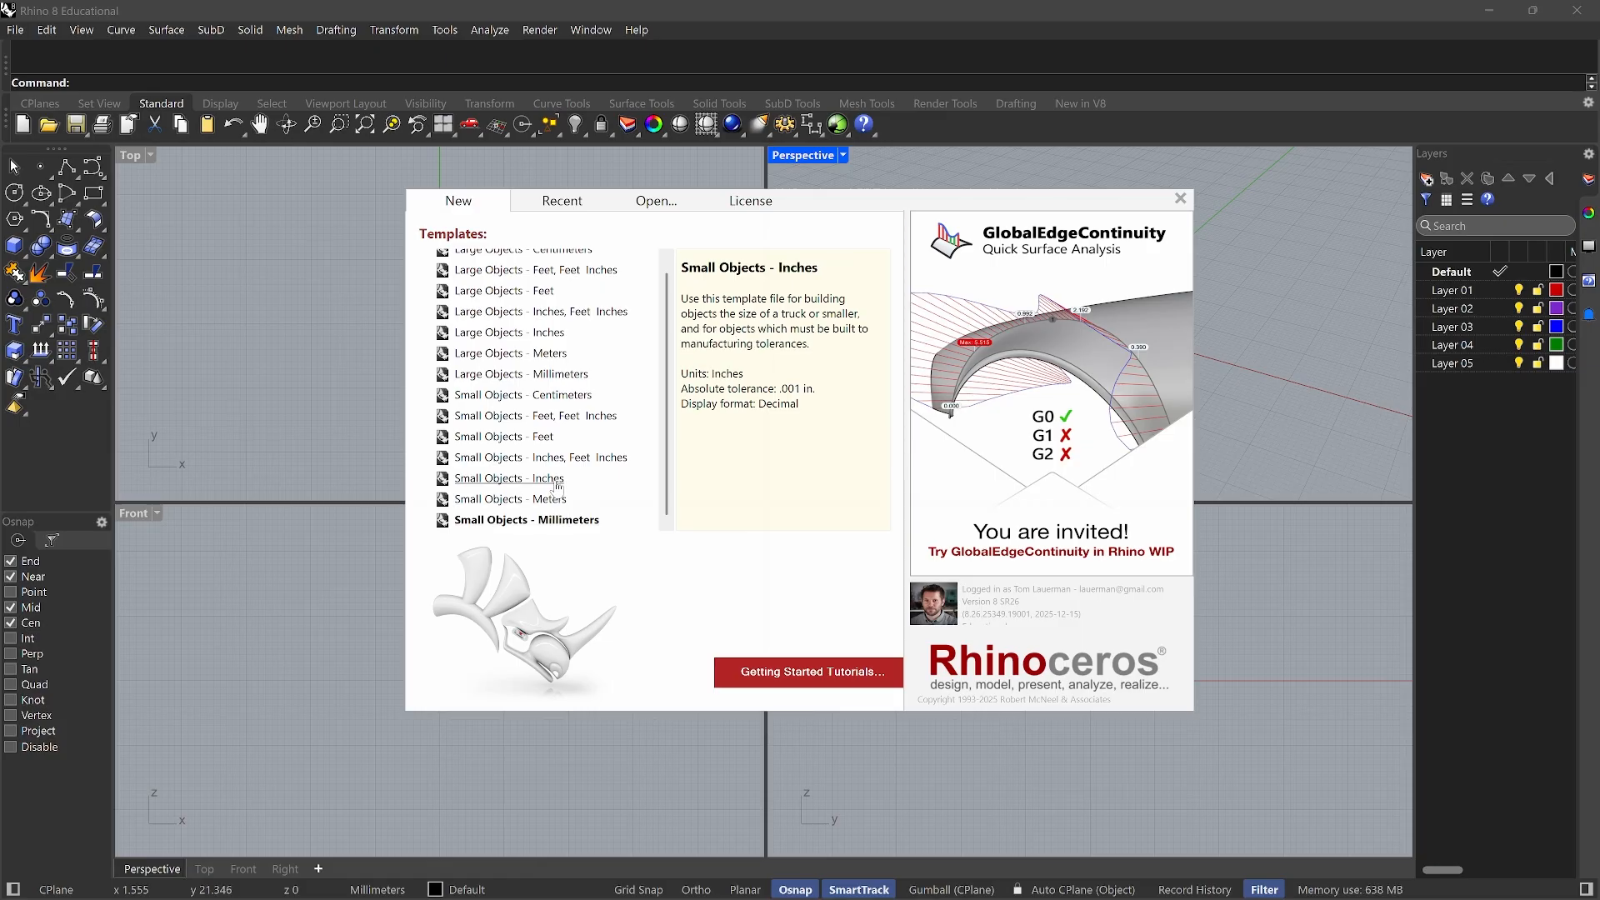
Start a new model from the Small Objects - Millimeters template and maximize the Perspective viewport
{"action": "left_click", "coordinate": [559, 525]}
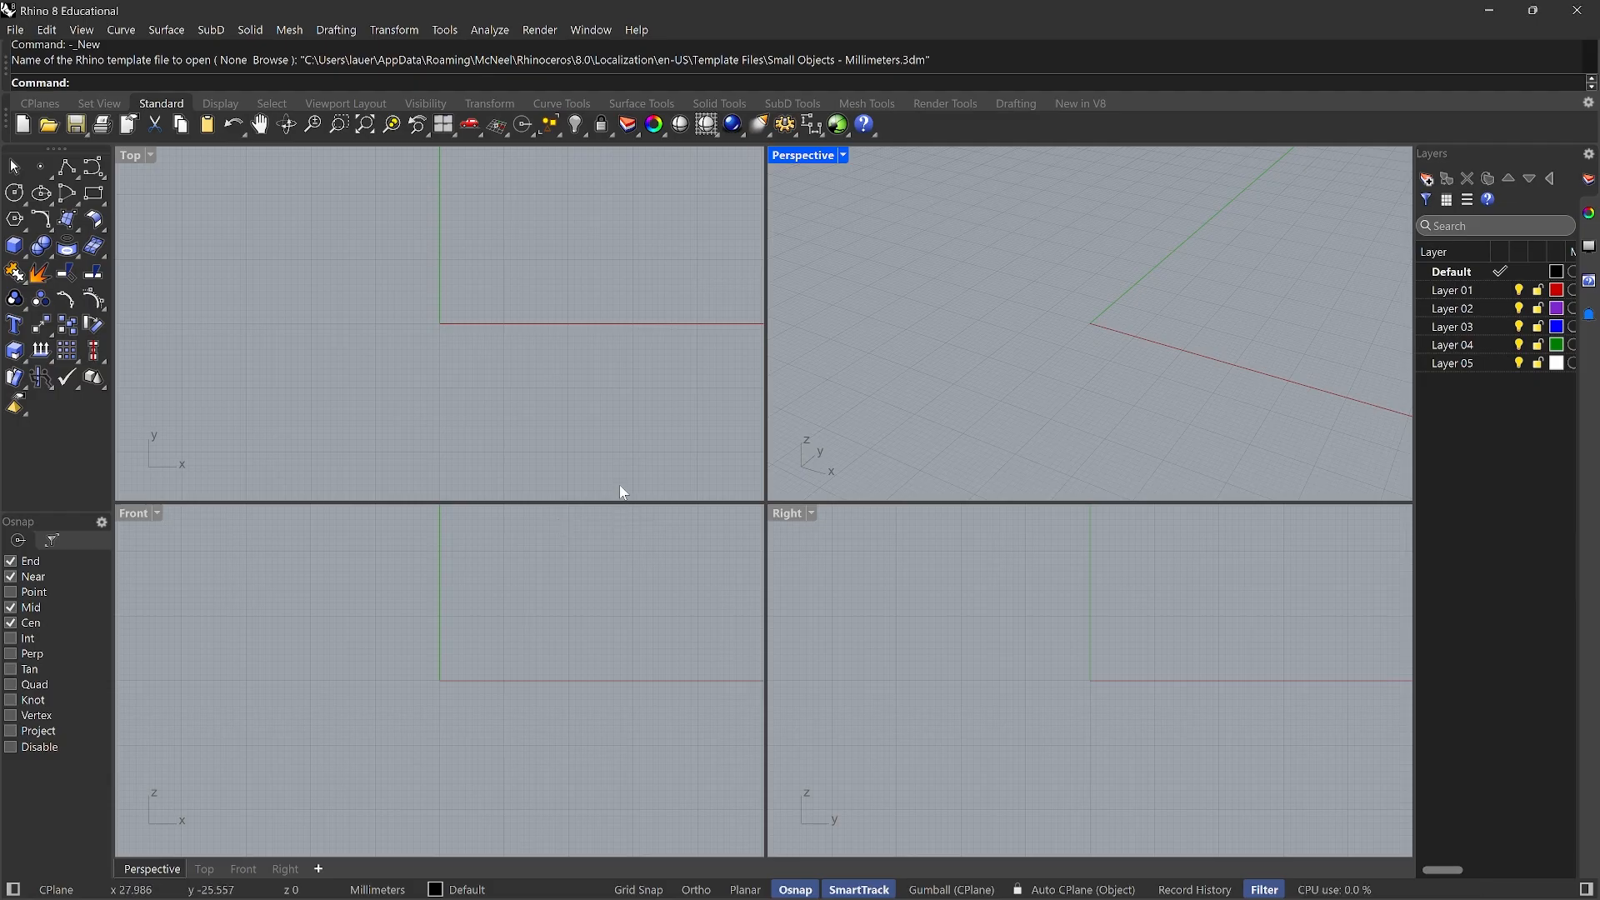
{"action": "double_click", "coordinate": [819, 159]}
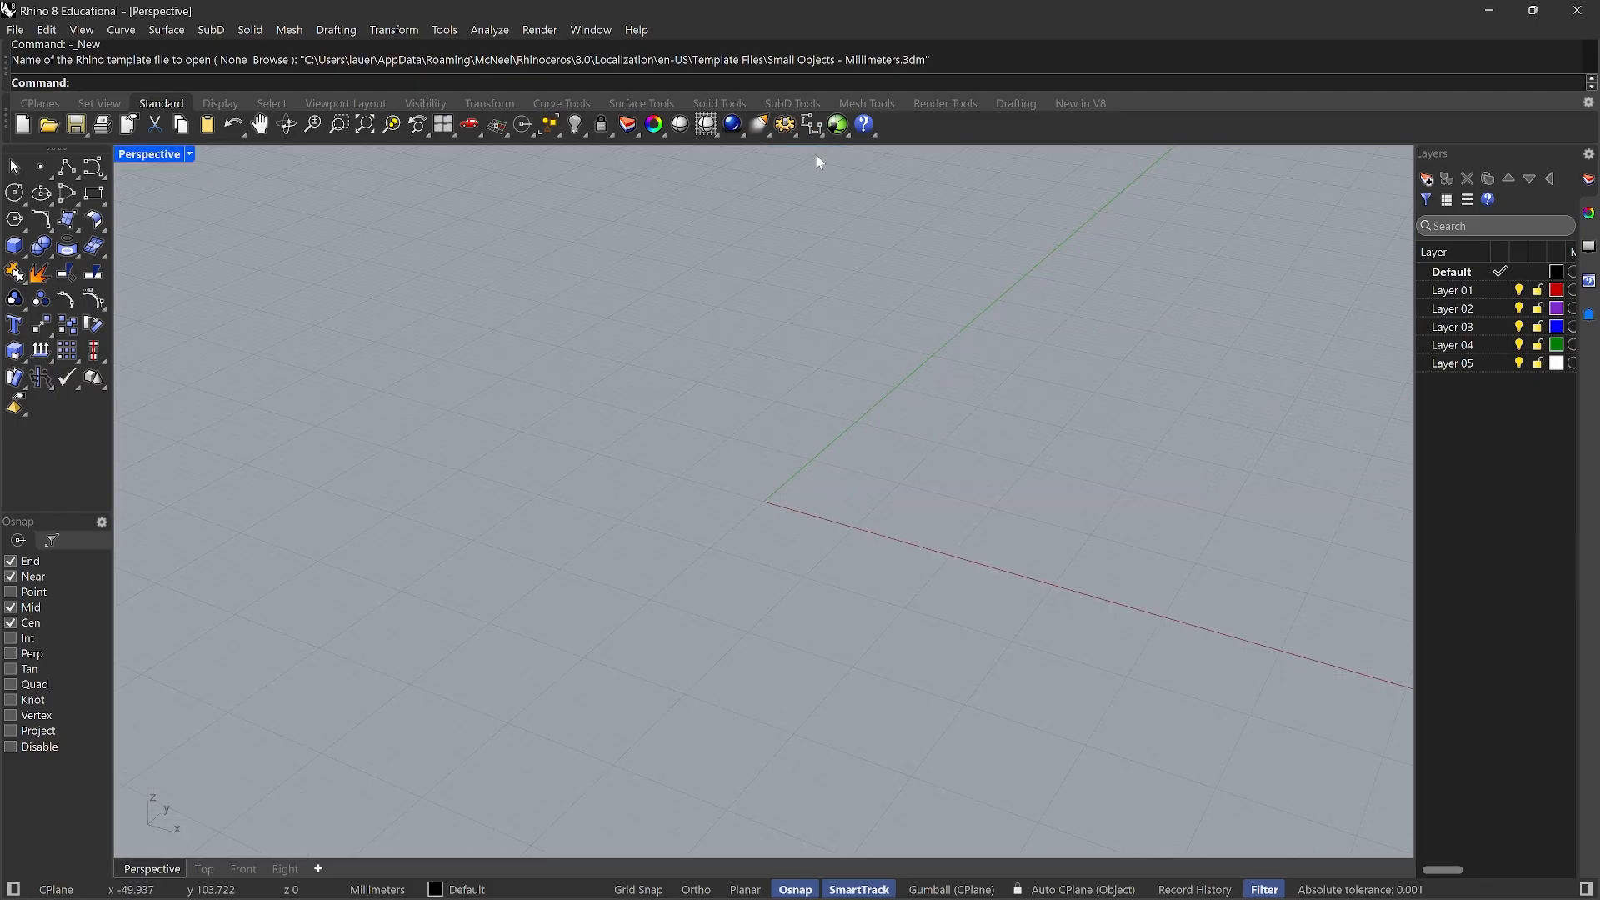
{"action": "double_click", "coordinate": [151, 156]}
{"action": "double_click", "coordinate": [132, 157]}
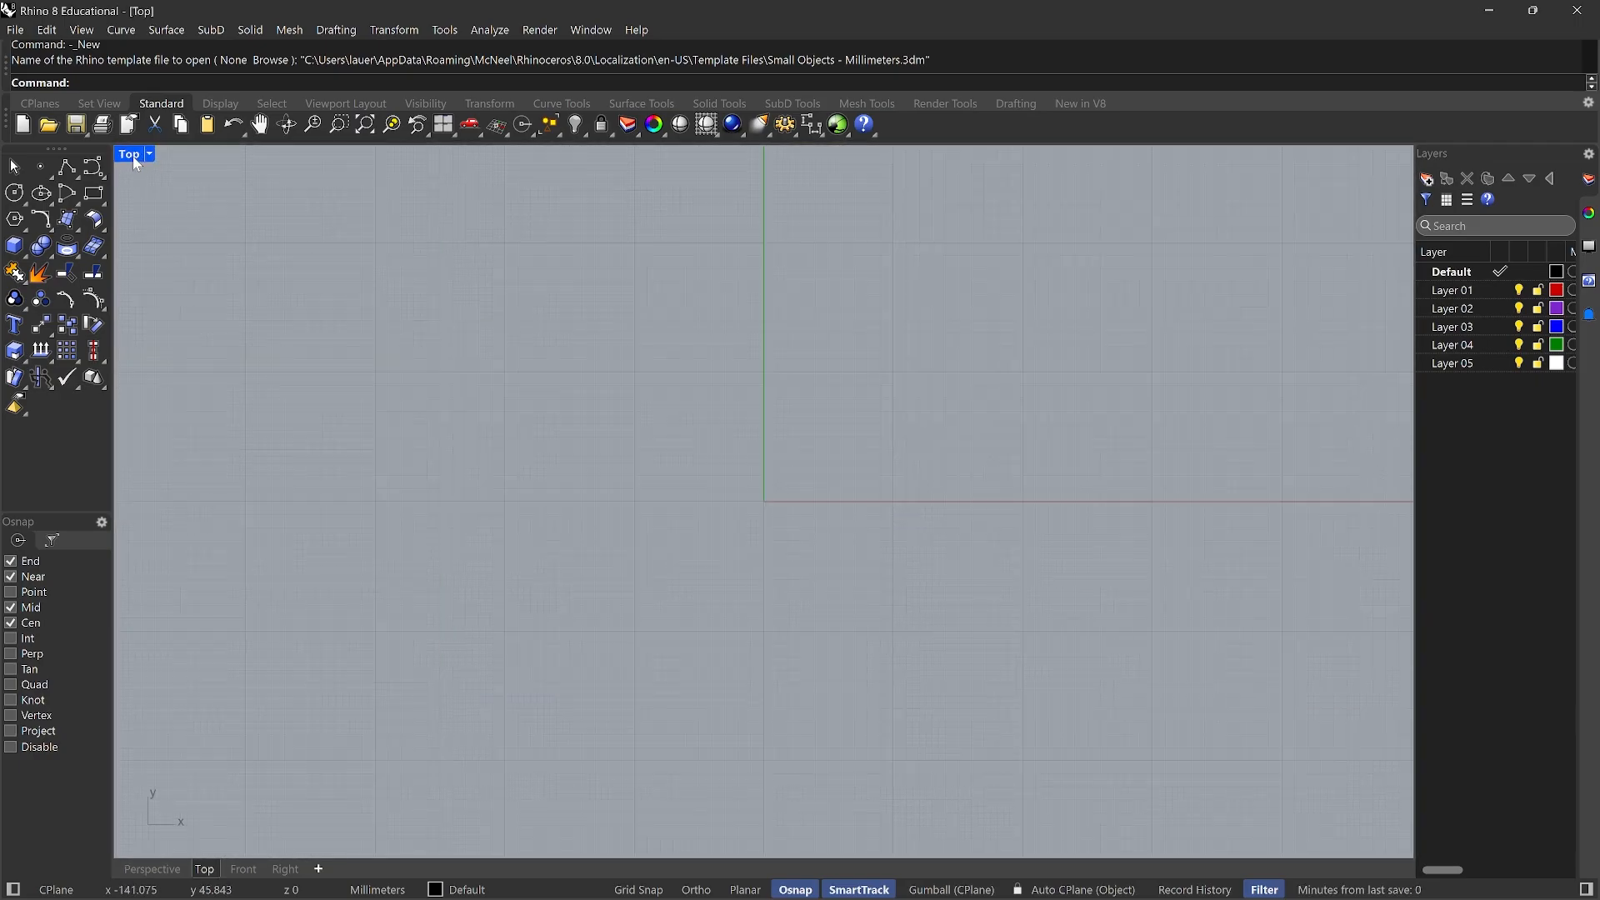
{"action": "double_click", "coordinate": [133, 157]}
{"action": "double_click", "coordinate": [802, 157]}
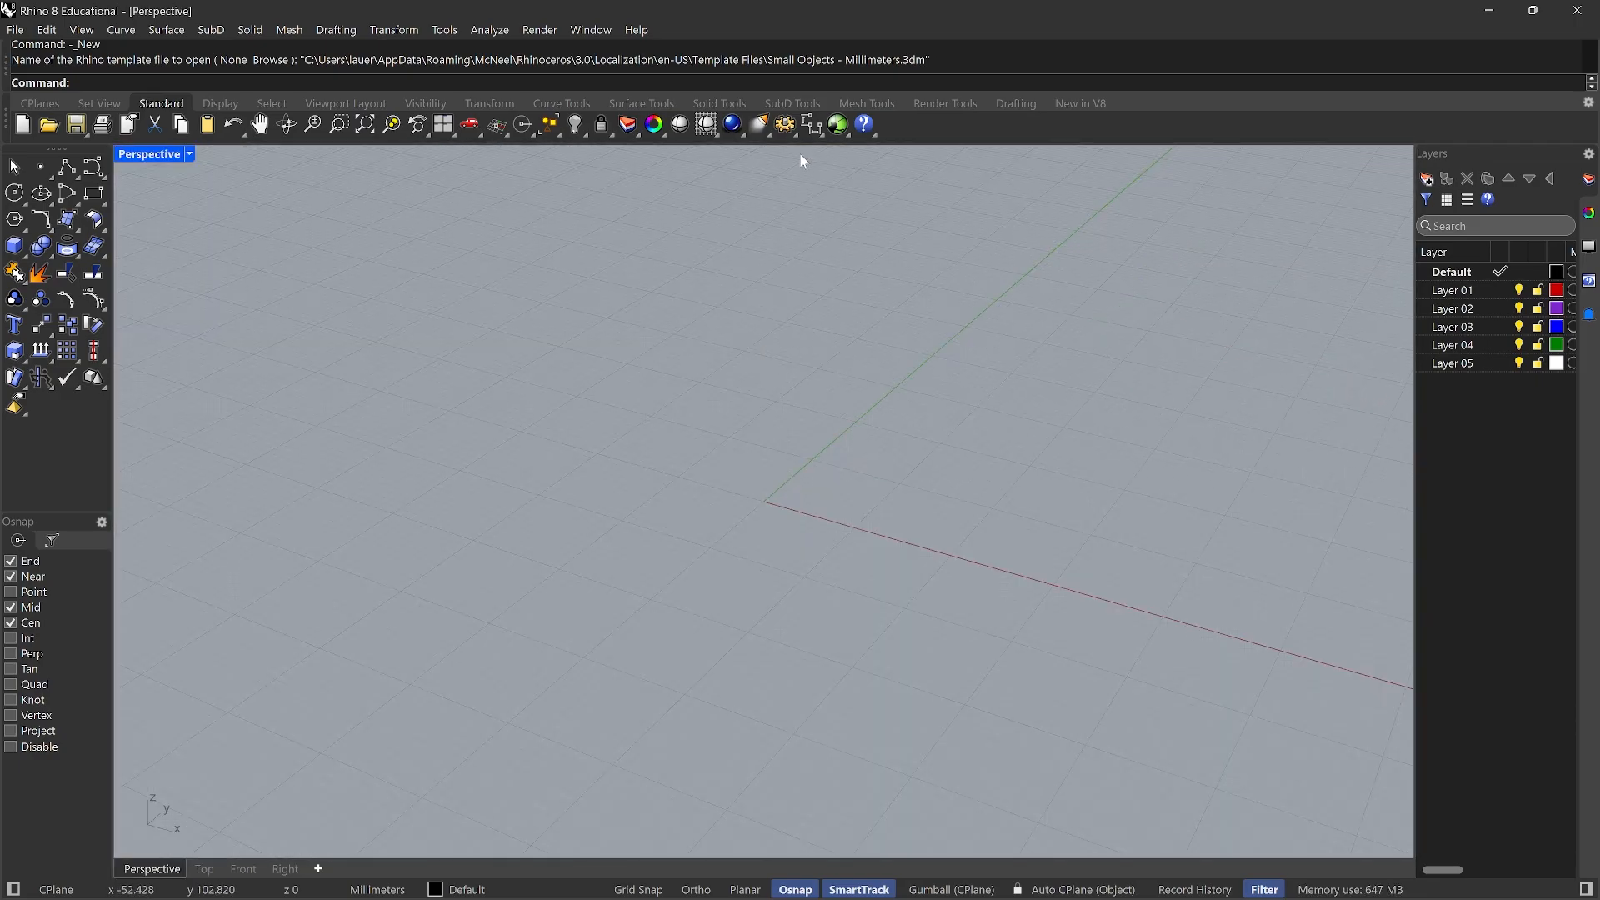
Create a corner-to-corner box from the origin, about 21 by 27 mm and about 16 mm high, and set the viewport display to Shaded
{"action": "scroll", "coordinate": [594, 477], "scroll_direction": "down", "scroll_amount": 5}
{"action": "scroll", "coordinate": [662, 502], "scroll_direction": "up", "scroll_amount": 5}
{"action": "scroll", "coordinate": [668, 485], "scroll_direction": "down", "scroll_amount": 2}
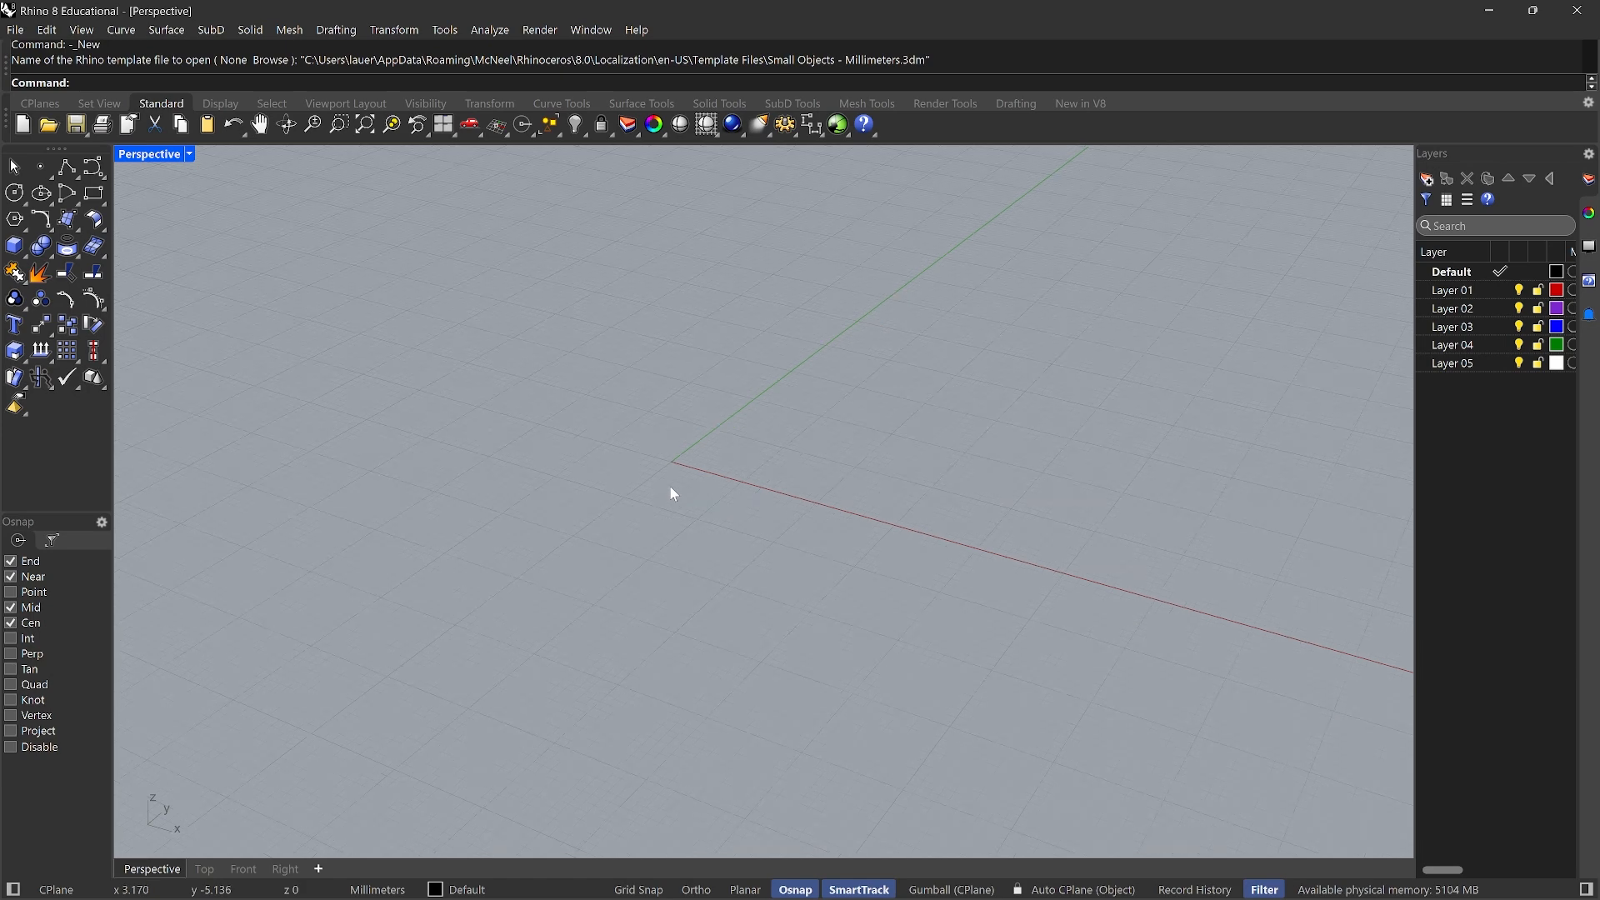
{"action": "scroll", "coordinate": [530, 404], "scroll_direction": "up", "scroll_amount": 6}
{"action": "scroll", "coordinate": [530, 407], "scroll_direction": "down", "scroll_amount": 4}
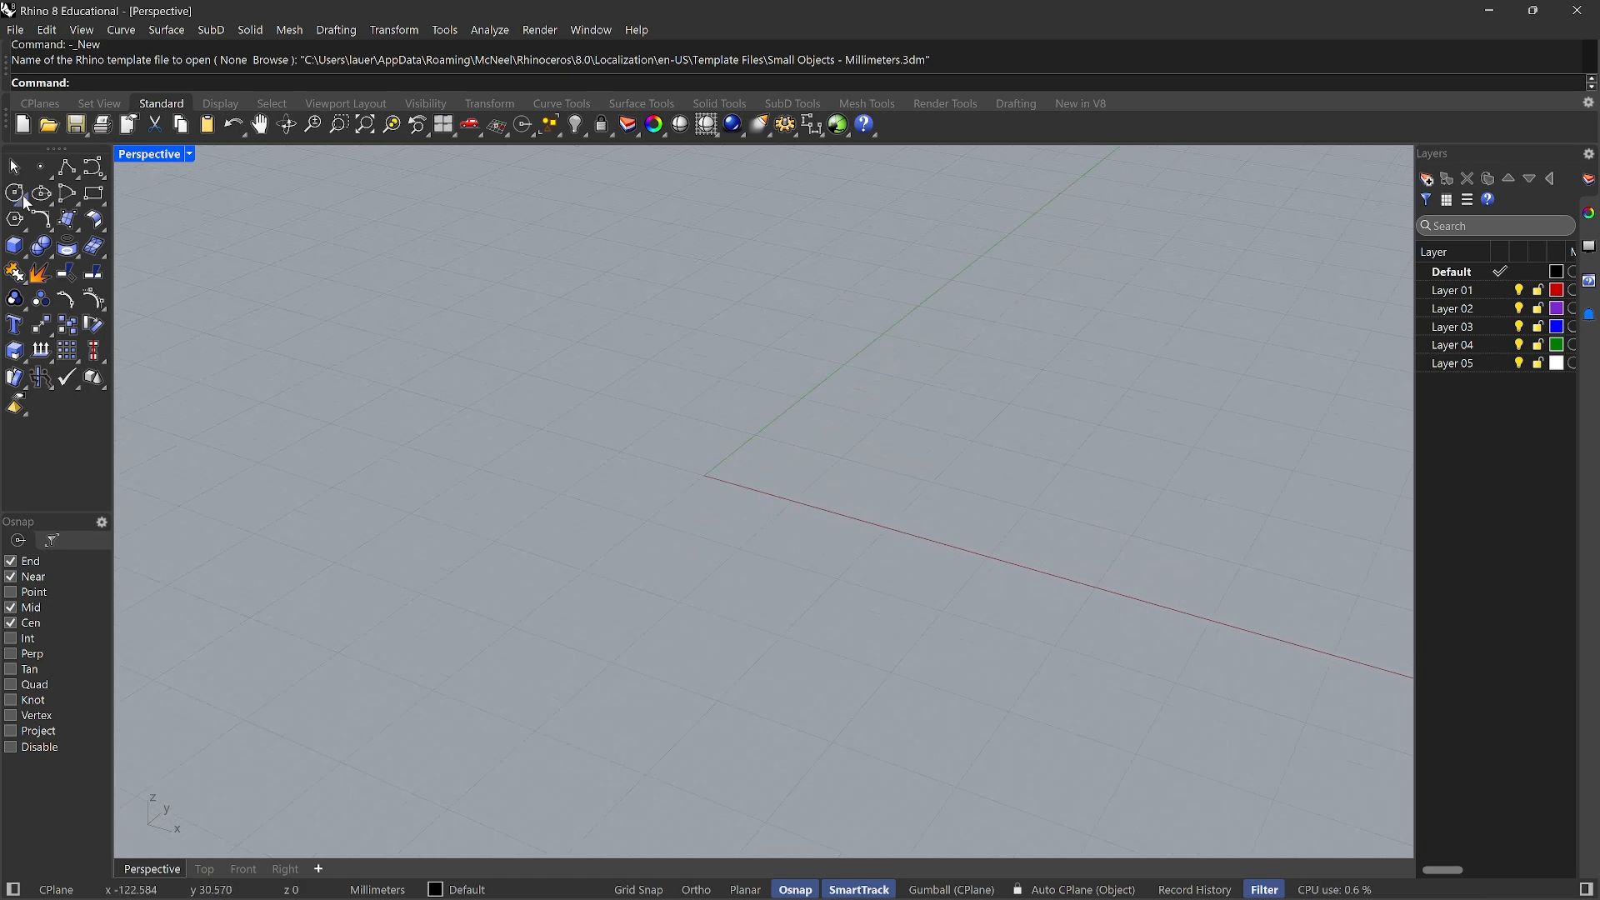
{"action": "left_click", "coordinate": [14, 246]}
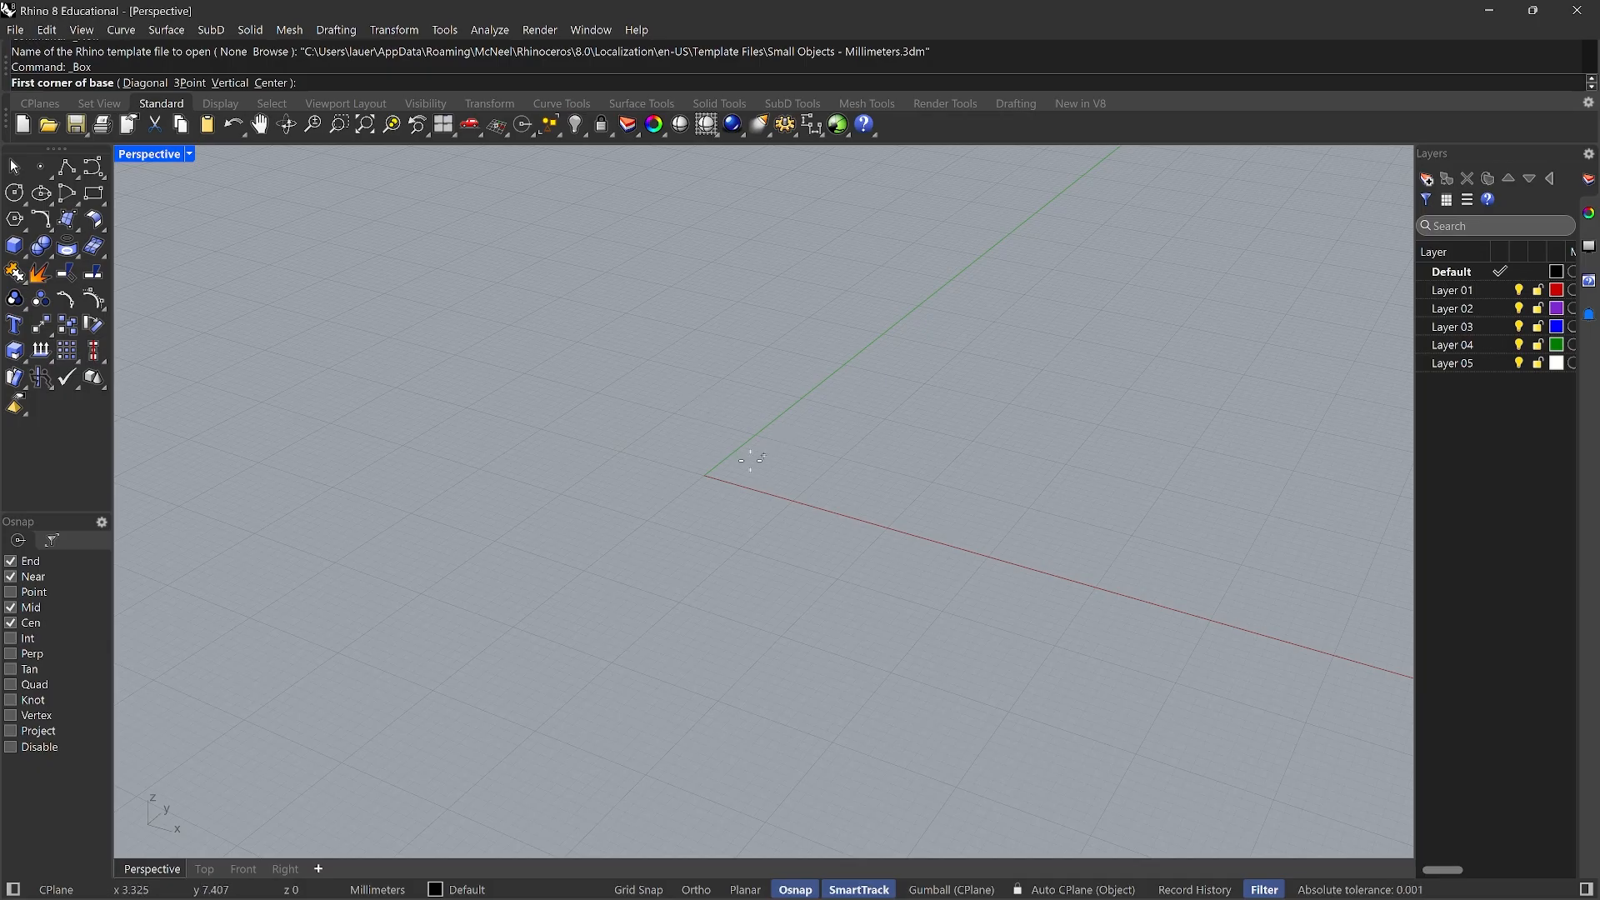
{"action": "left_click", "coordinate": [707, 477]}
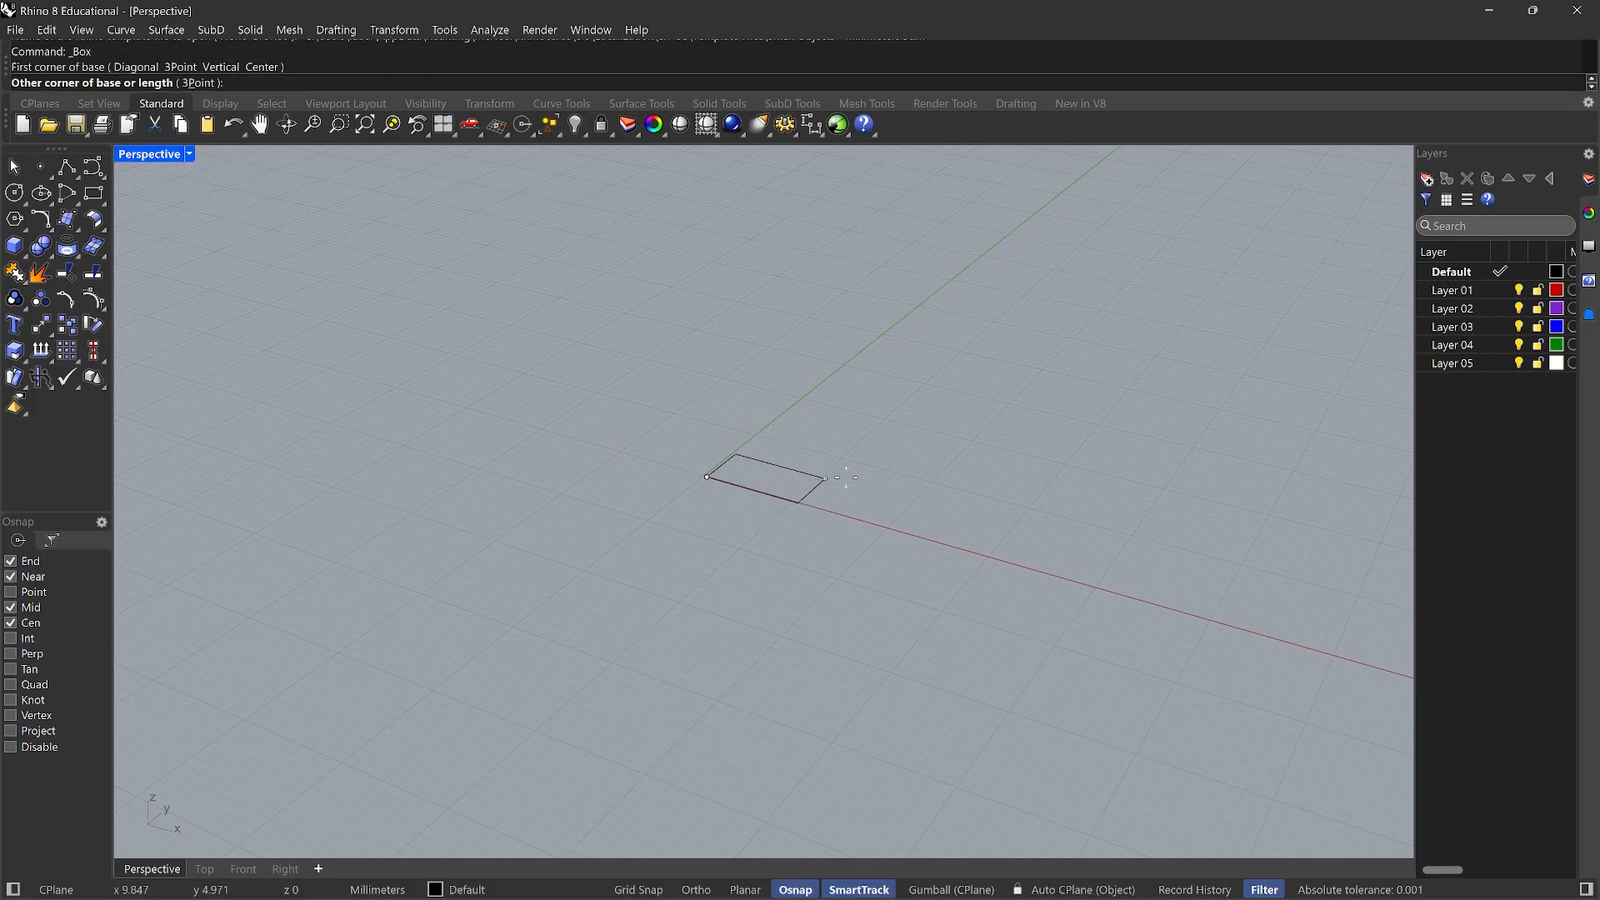
{"action": "left_click", "coordinate": [1009, 418]}
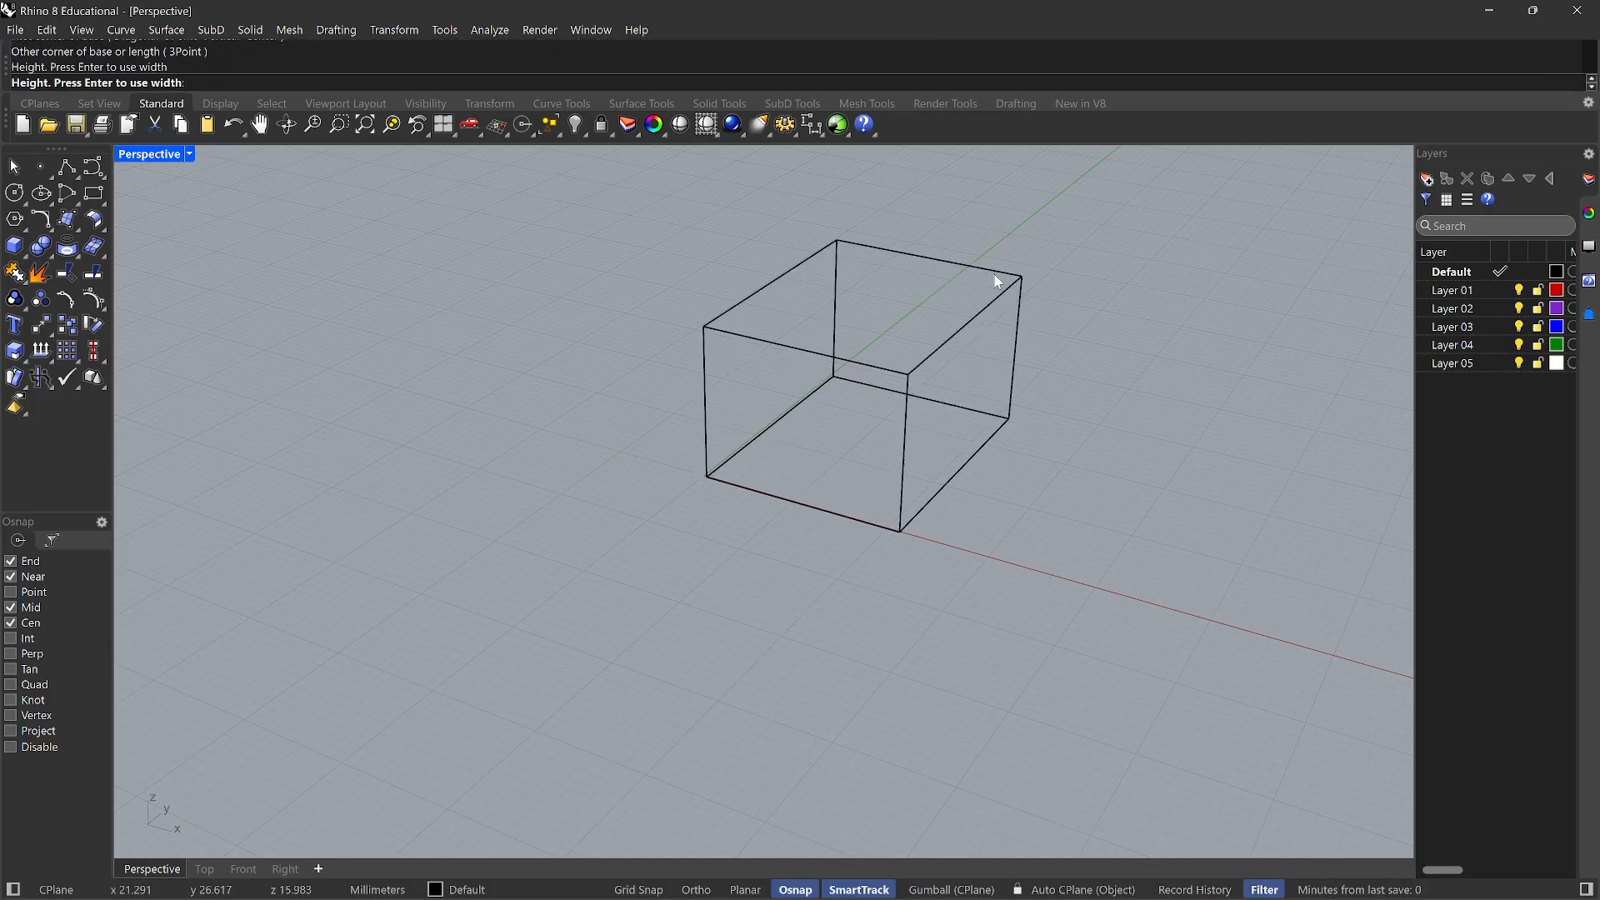
{"action": "left_click", "coordinate": [996, 277]}
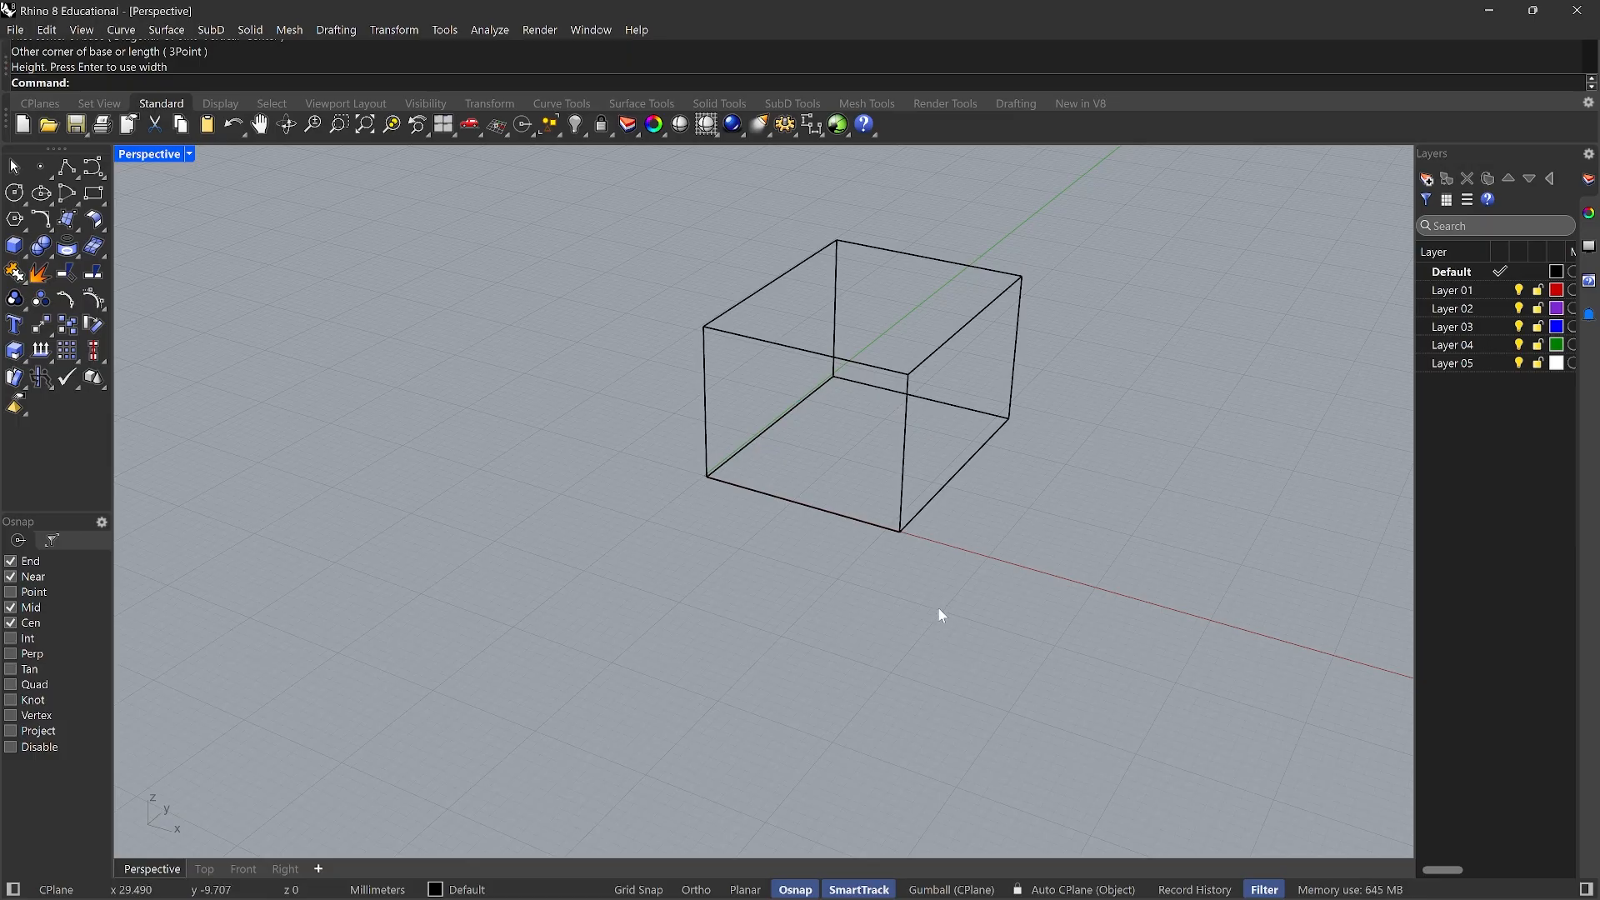
{"action": "left_click", "coordinate": [708, 125]}
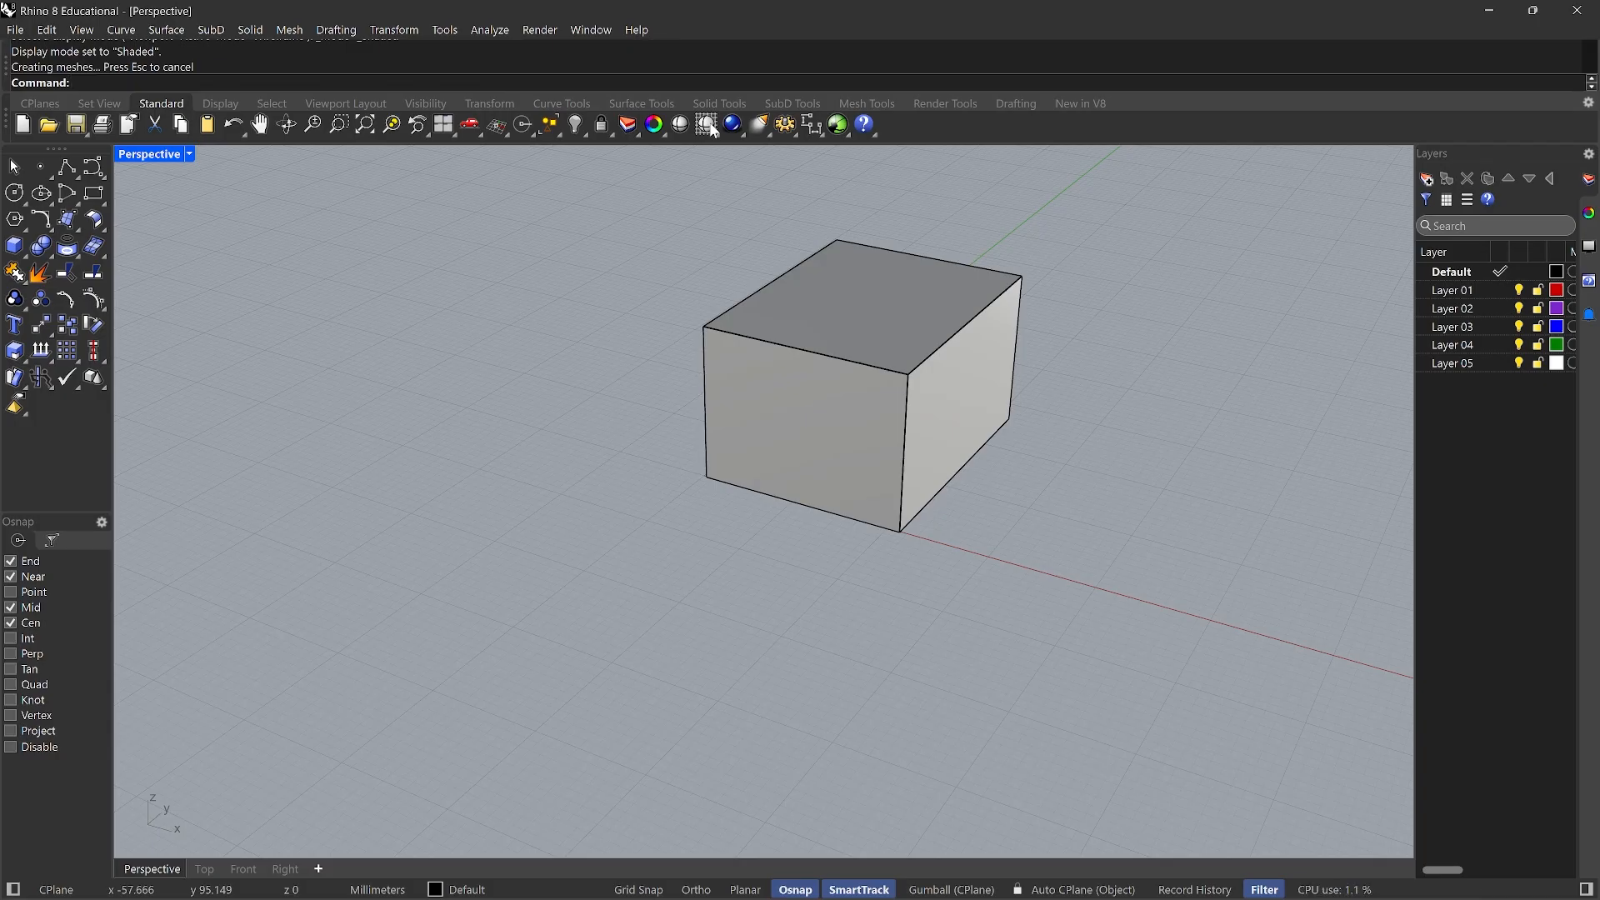
Examine the box in Ghosted and Rendered display modes, and return the Perspective viewport to Shaded
{"action": "left_click", "coordinate": [712, 123]}
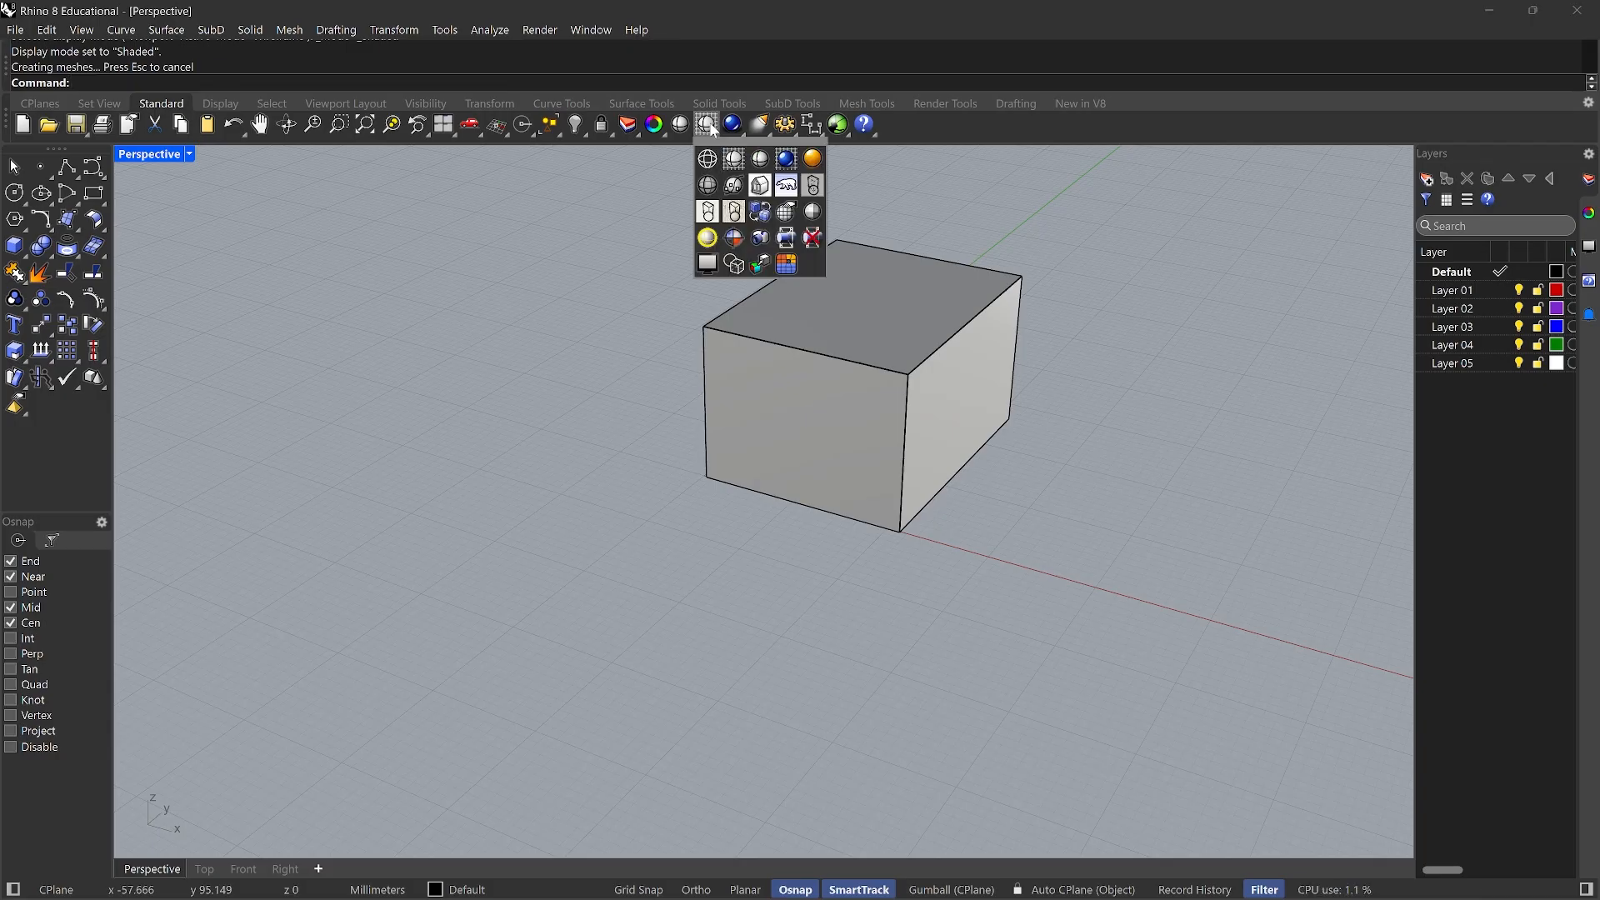
{"action": "left_click", "coordinate": [708, 185]}
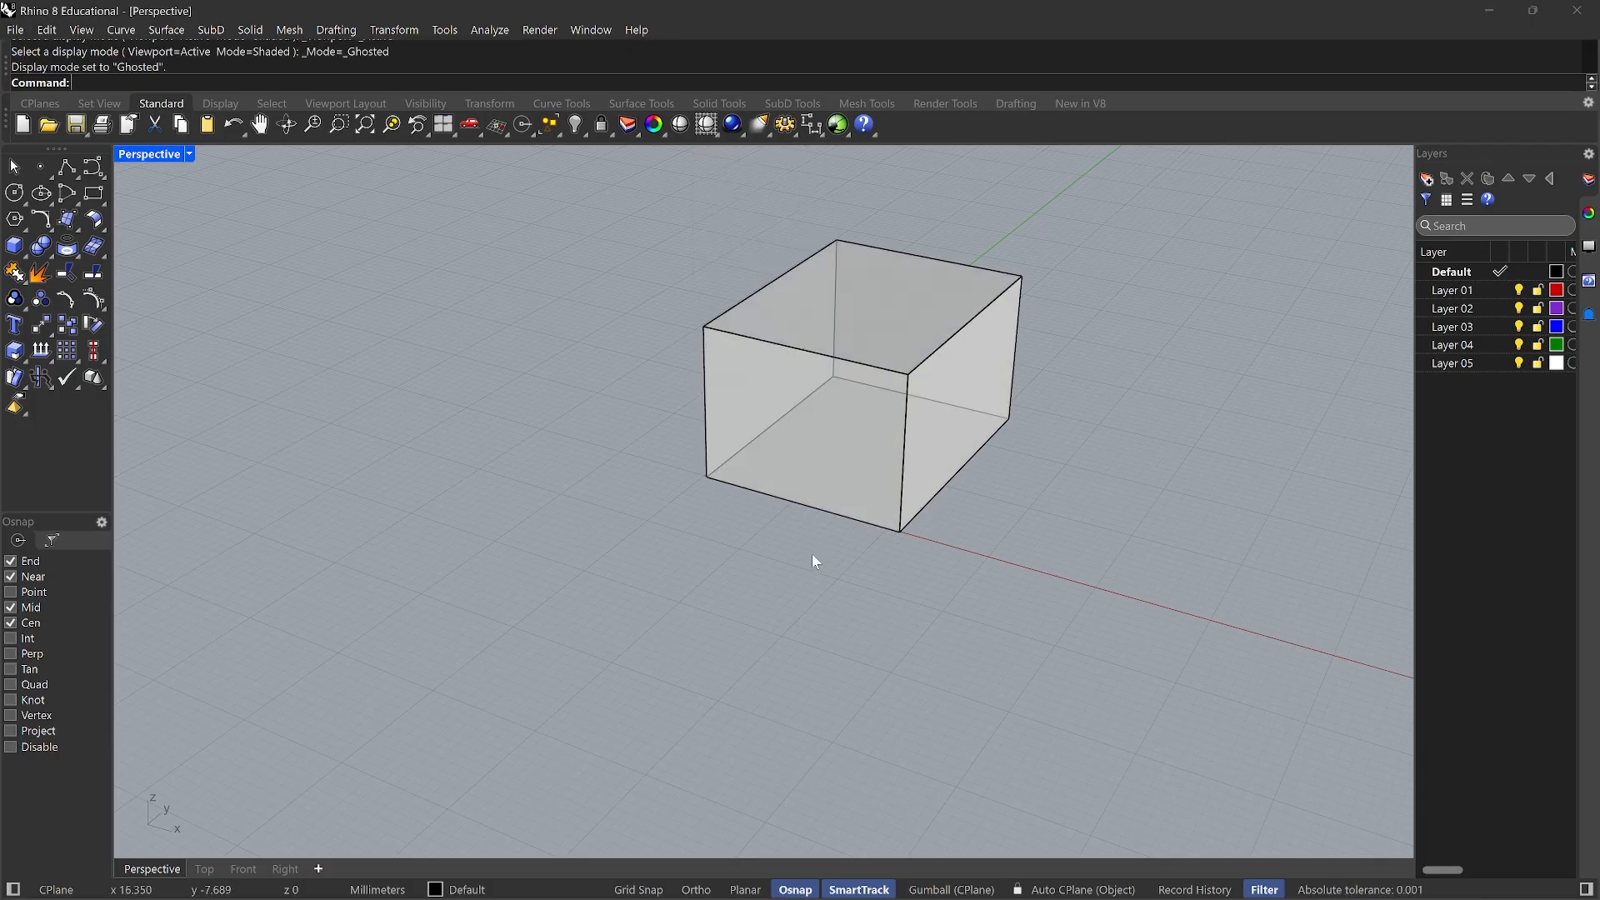
{"action": "mouse_move", "coordinate": [912, 523]}
{"action": "right_mouse_down"}
{"action": "mouse_move", "coordinate": [750, 496]}
{"action": "mouse_move", "coordinate": [910, 508]}
{"action": "right_mouse_up"}
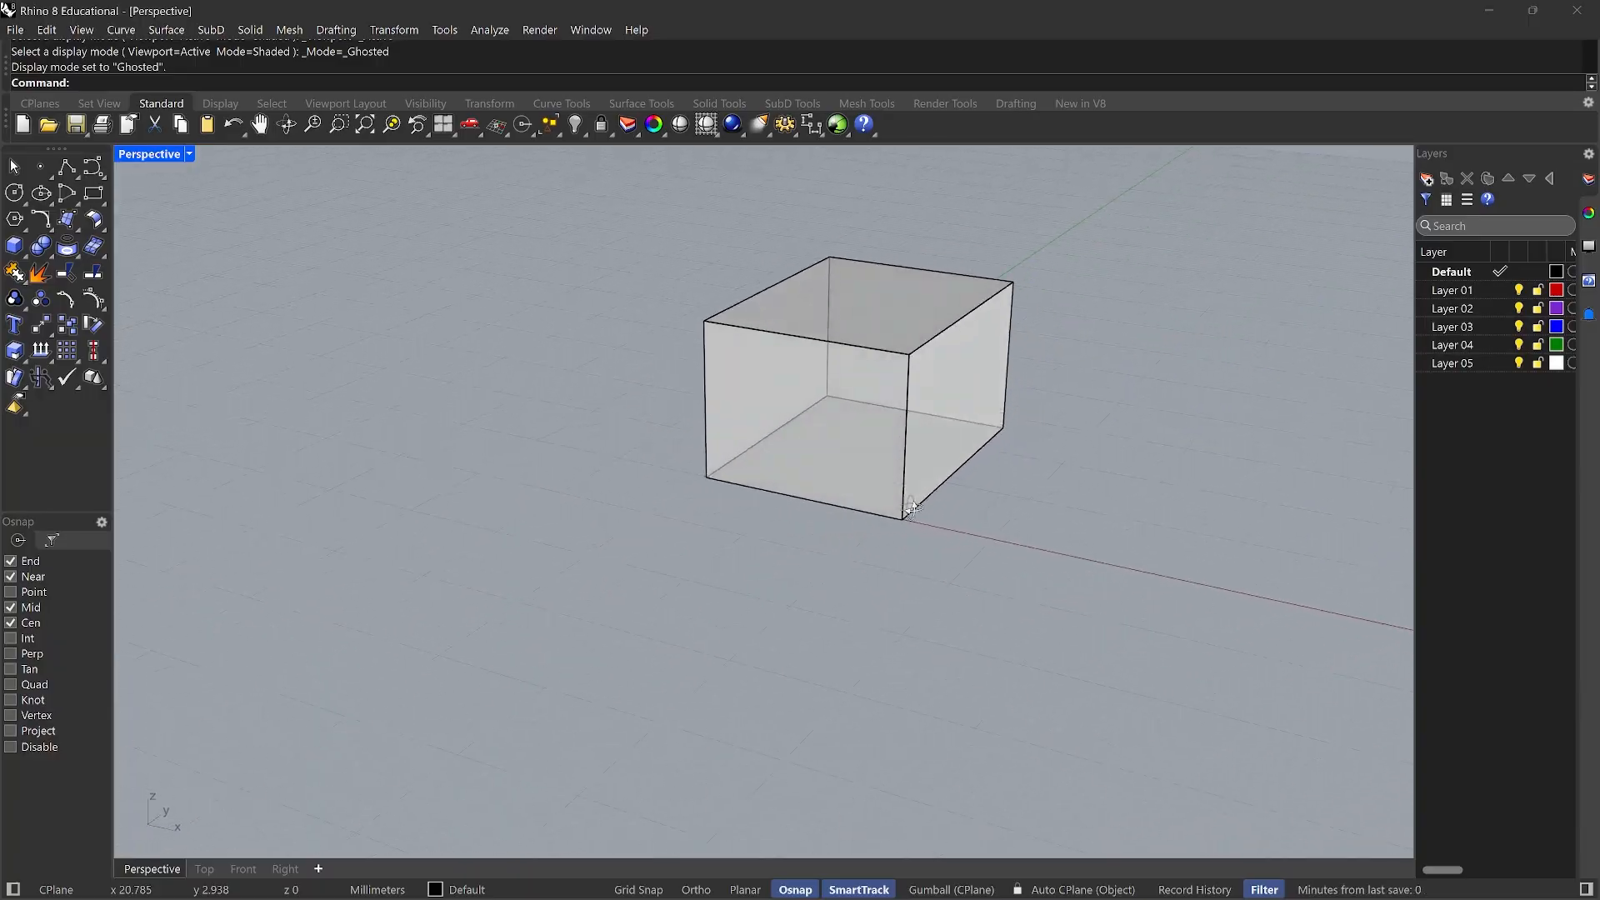
{"action": "left_click", "coordinate": [705, 132]}
{"action": "left_click", "coordinate": [760, 159]}
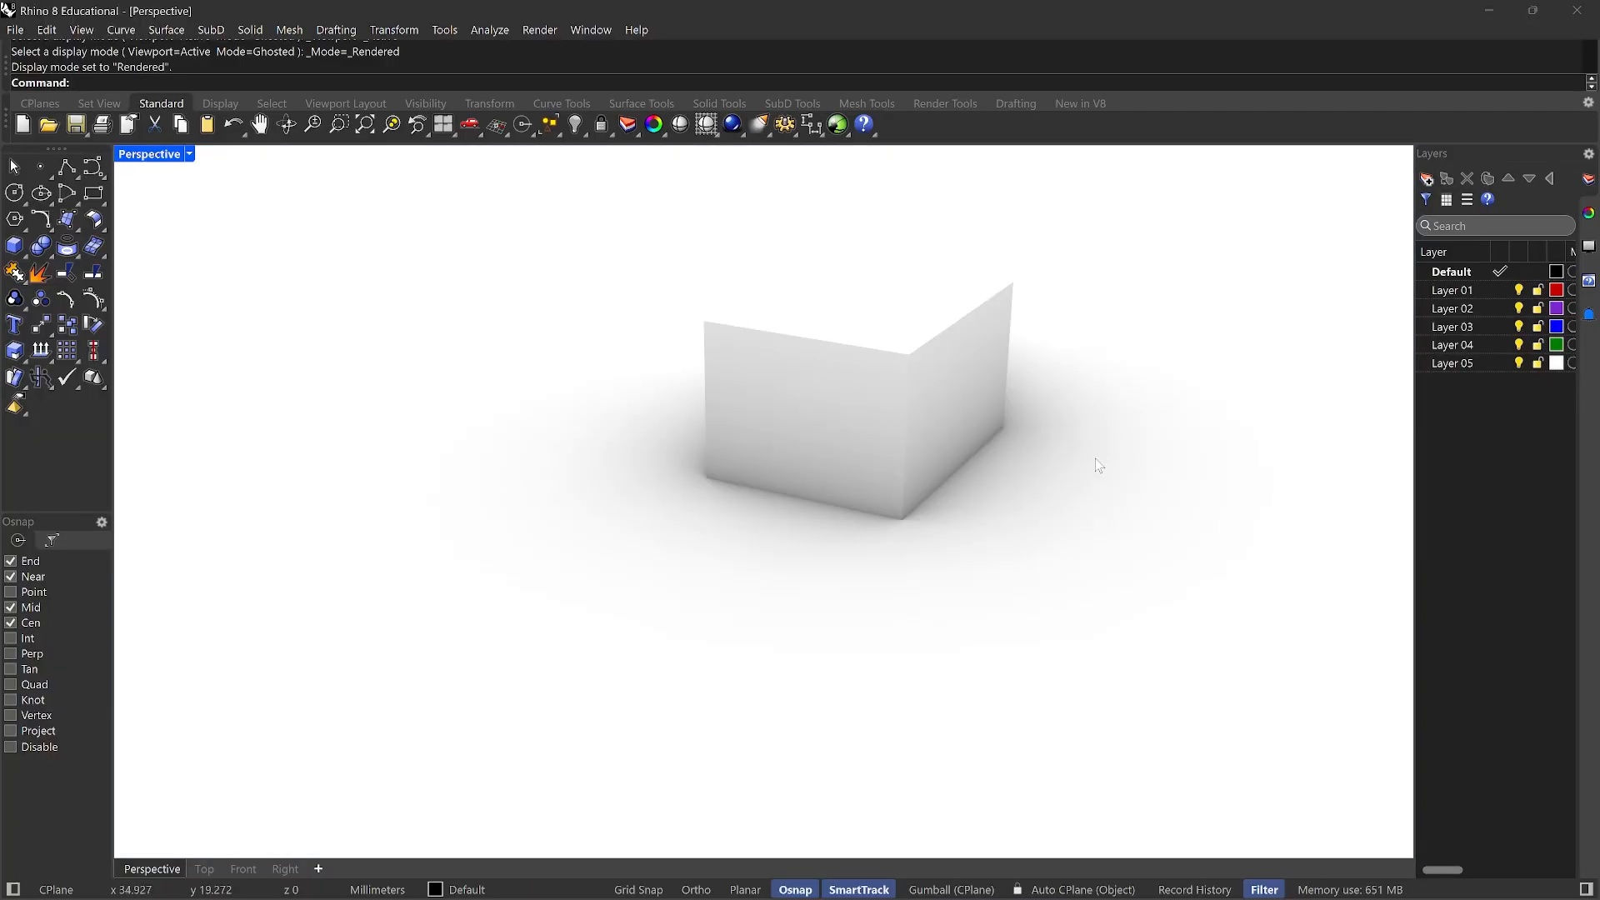
{"action": "mouse_move", "coordinate": [1095, 459]}
{"action": "right_mouse_down"}
{"action": "mouse_move", "coordinate": [818, 439]}
{"action": "mouse_move", "coordinate": [1036, 422]}
{"action": "mouse_move", "coordinate": [853, 300]}
{"action": "right_mouse_up"}
{"action": "left_click", "coordinate": [706, 127]}
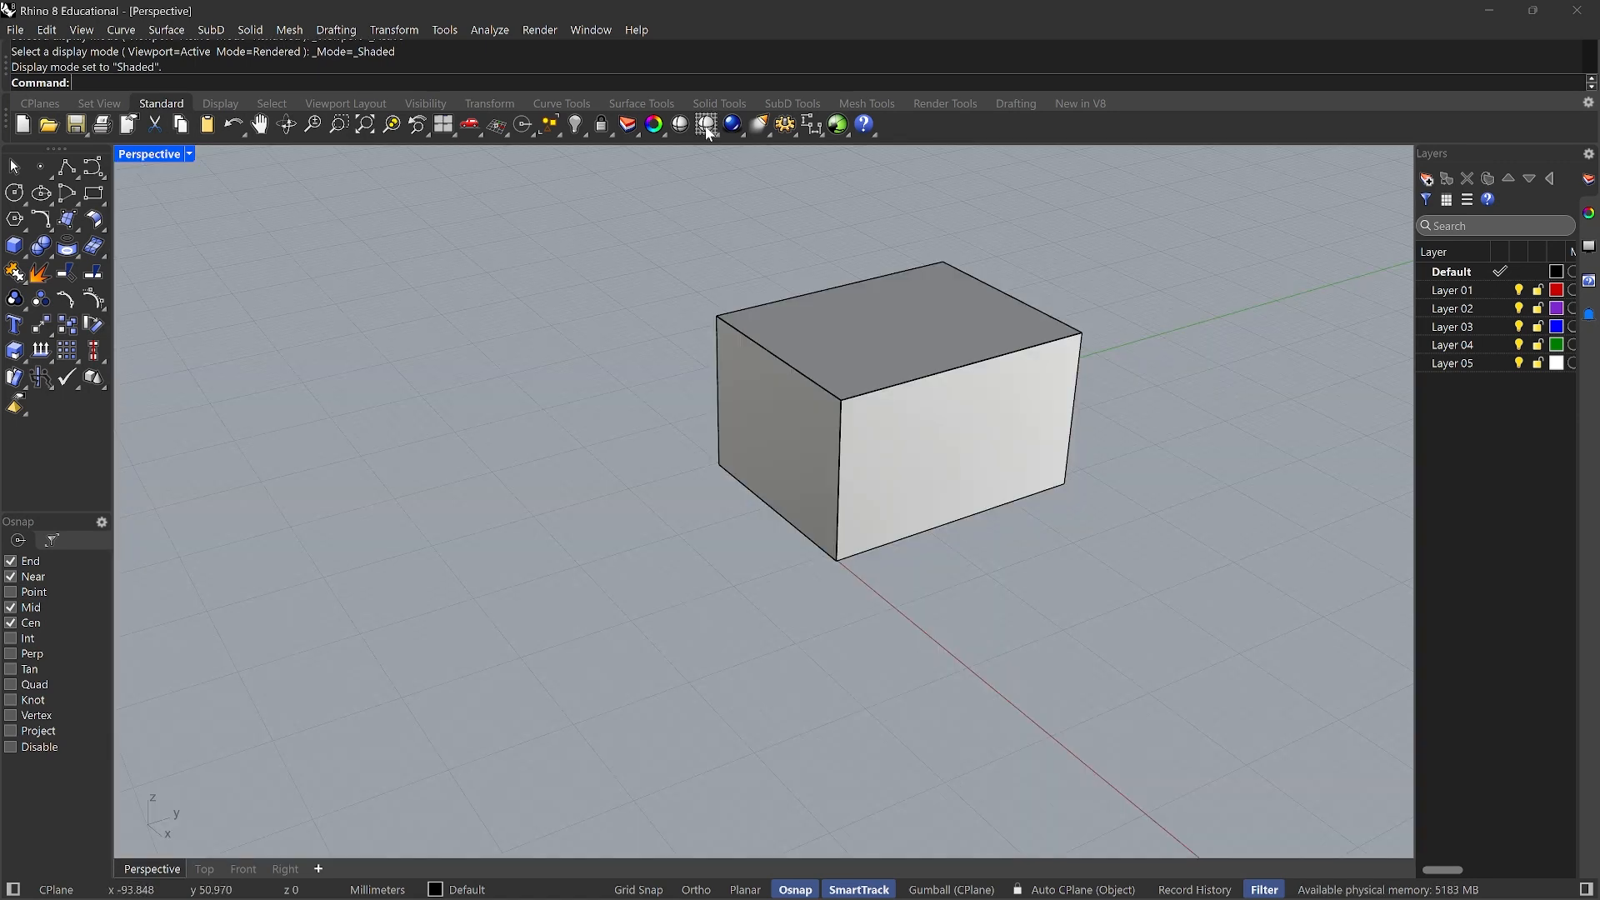
Select the box and turn on the Gumball
{"action": "scroll", "coordinate": [844, 468], "scroll_direction": "down", "scroll_amount": 5}
{"action": "scroll", "coordinate": [997, 349], "scroll_direction": "up", "scroll_amount": 5}
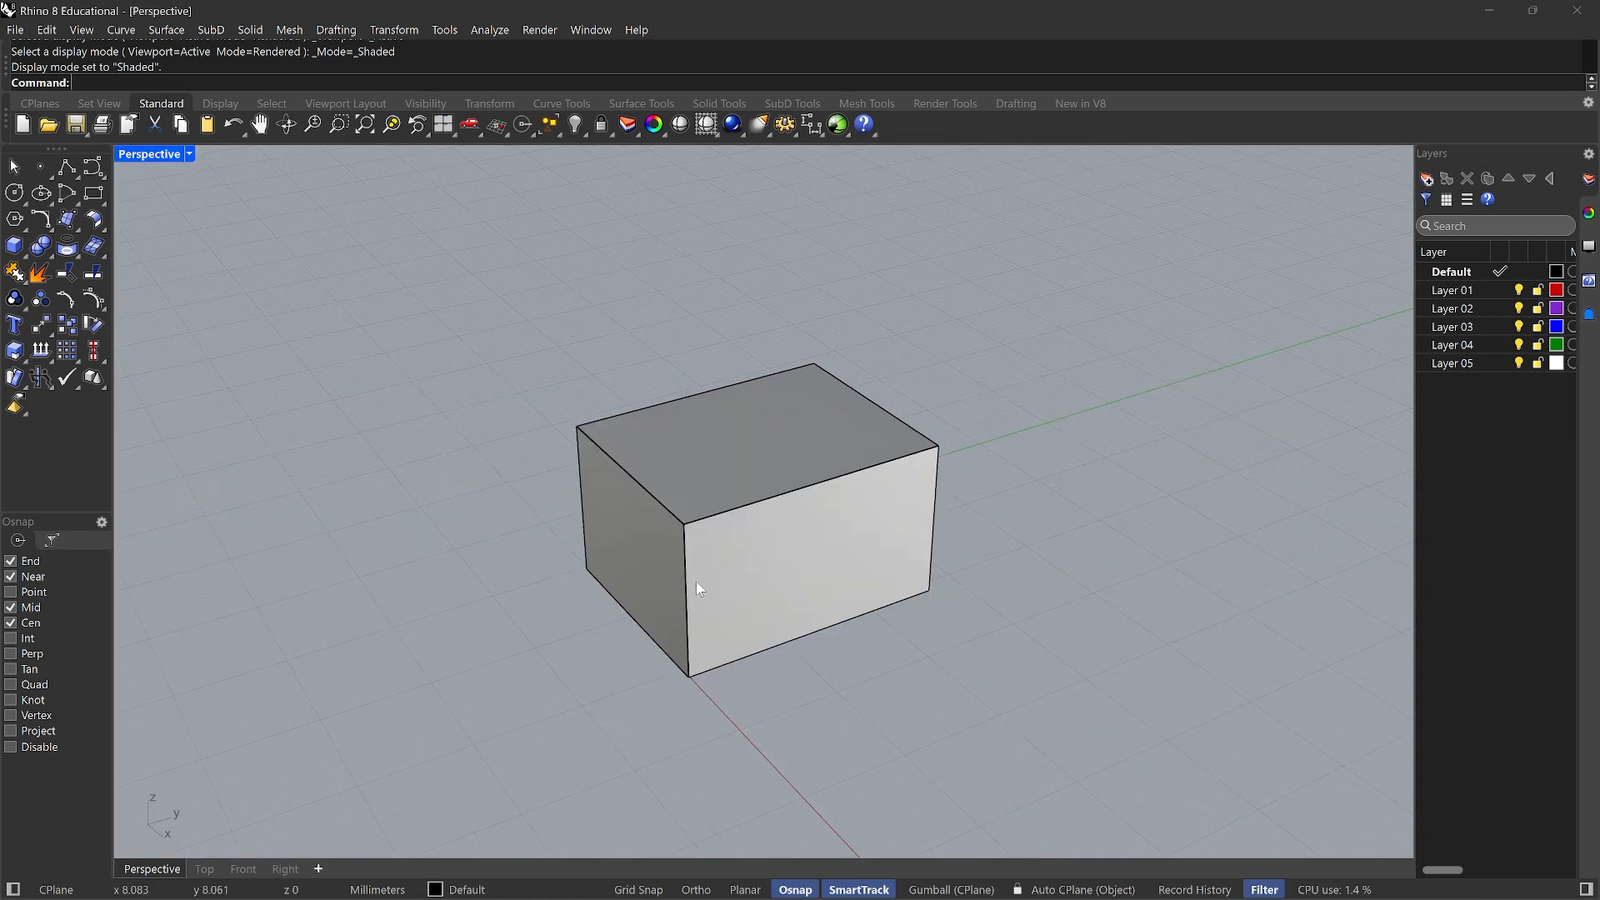
{"action": "scroll", "coordinate": [709, 633], "scroll_direction": "down", "scroll_amount": 1}
{"action": "right_click_drag", "start_coordinate": [718, 677], "coordinate": [875, 642]}
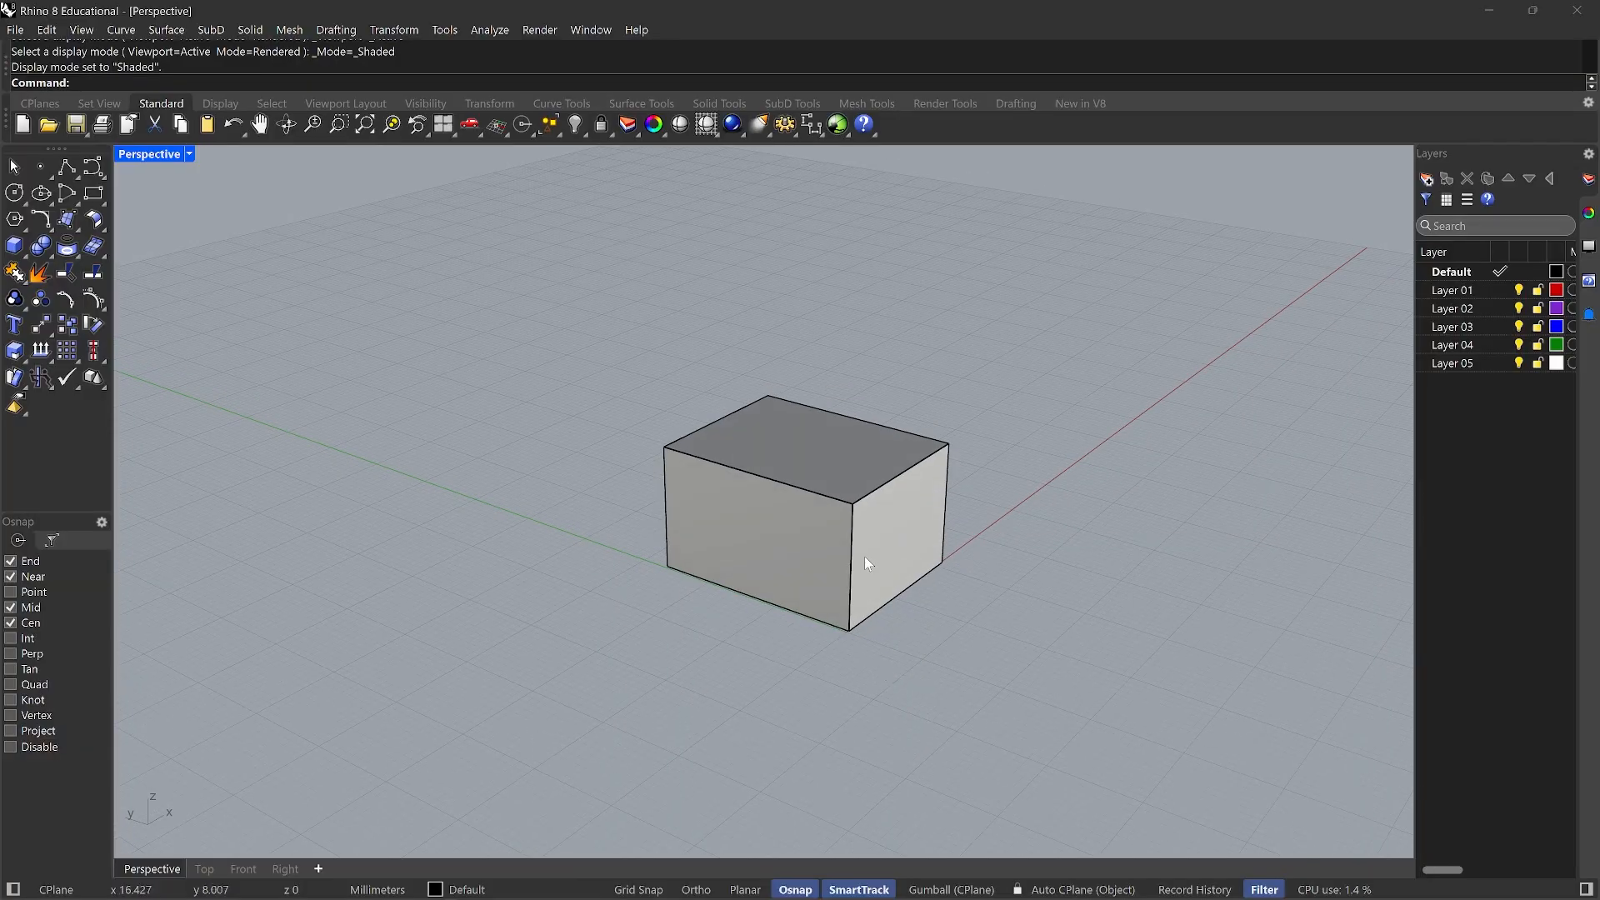
{"action": "left_click", "coordinate": [863, 557]}
{"action": "mouse_move", "coordinate": [940, 896]}
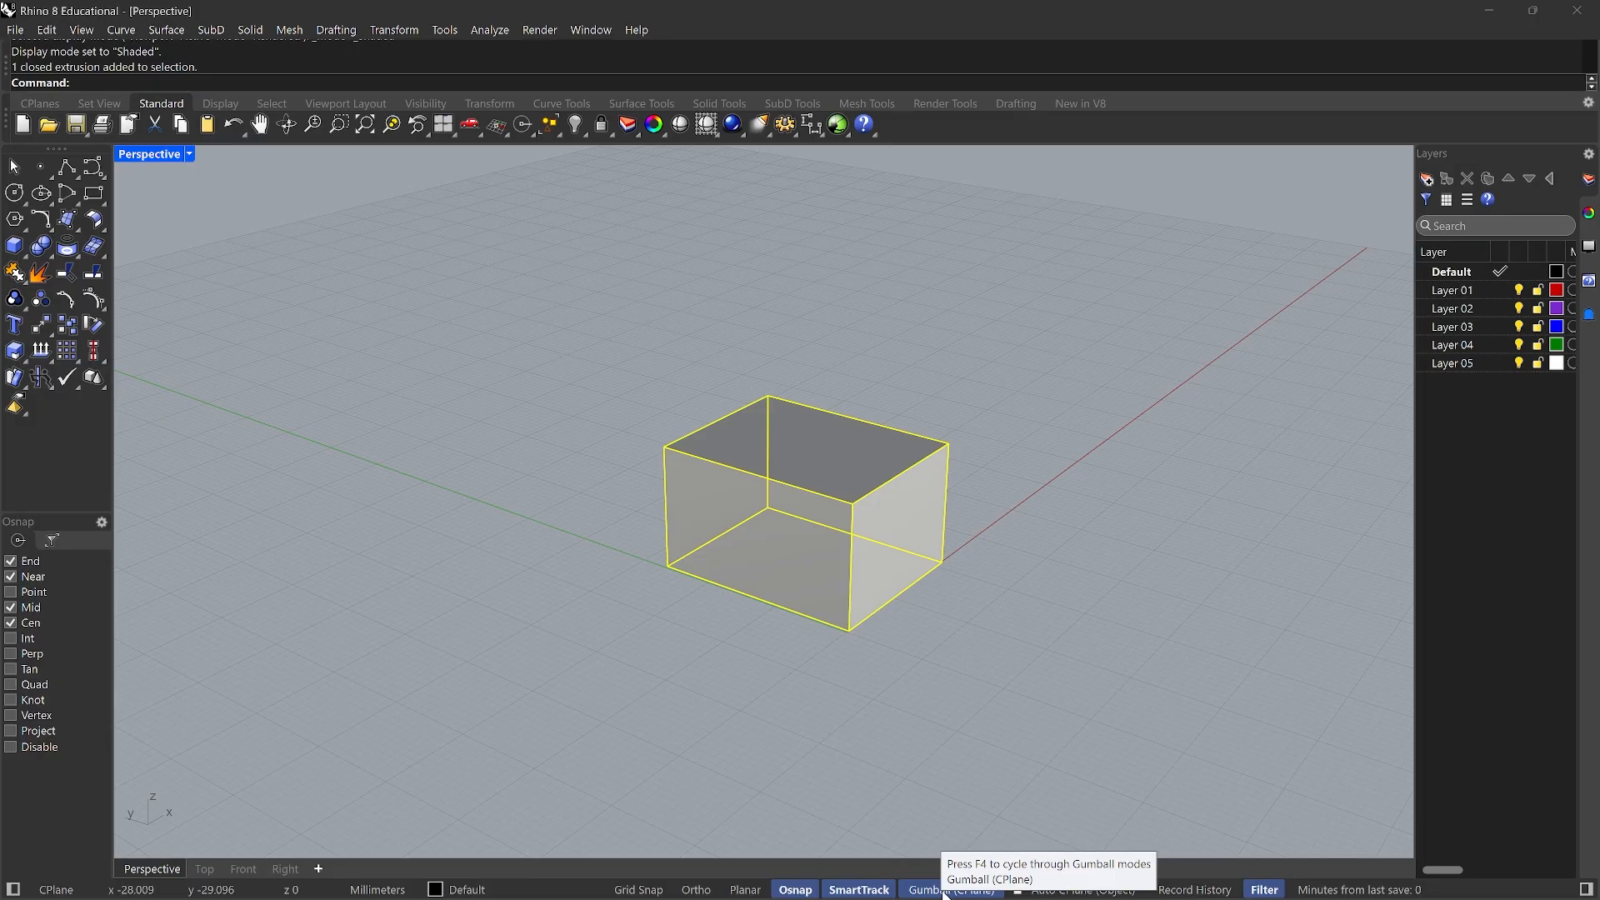
{"action": "left_click", "coordinate": [946, 890]}
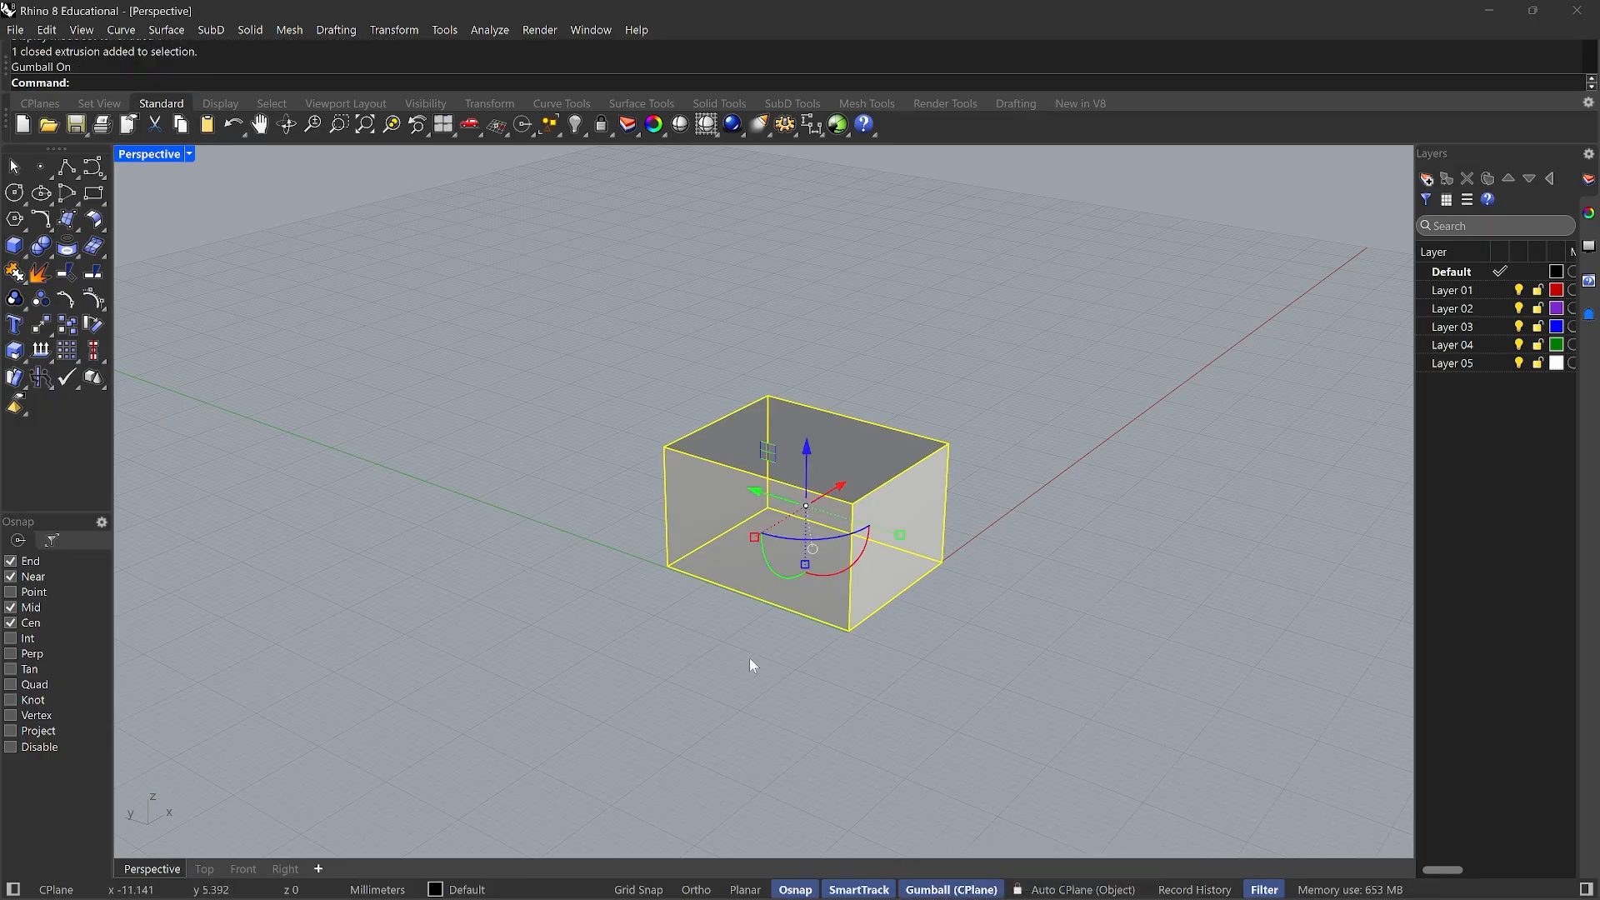
Move the box freehand away from the origin and rotate it about several axes with the Gumball
{"action": "right_click_drag", "start_coordinate": [750, 664], "coordinate": [828, 654]}
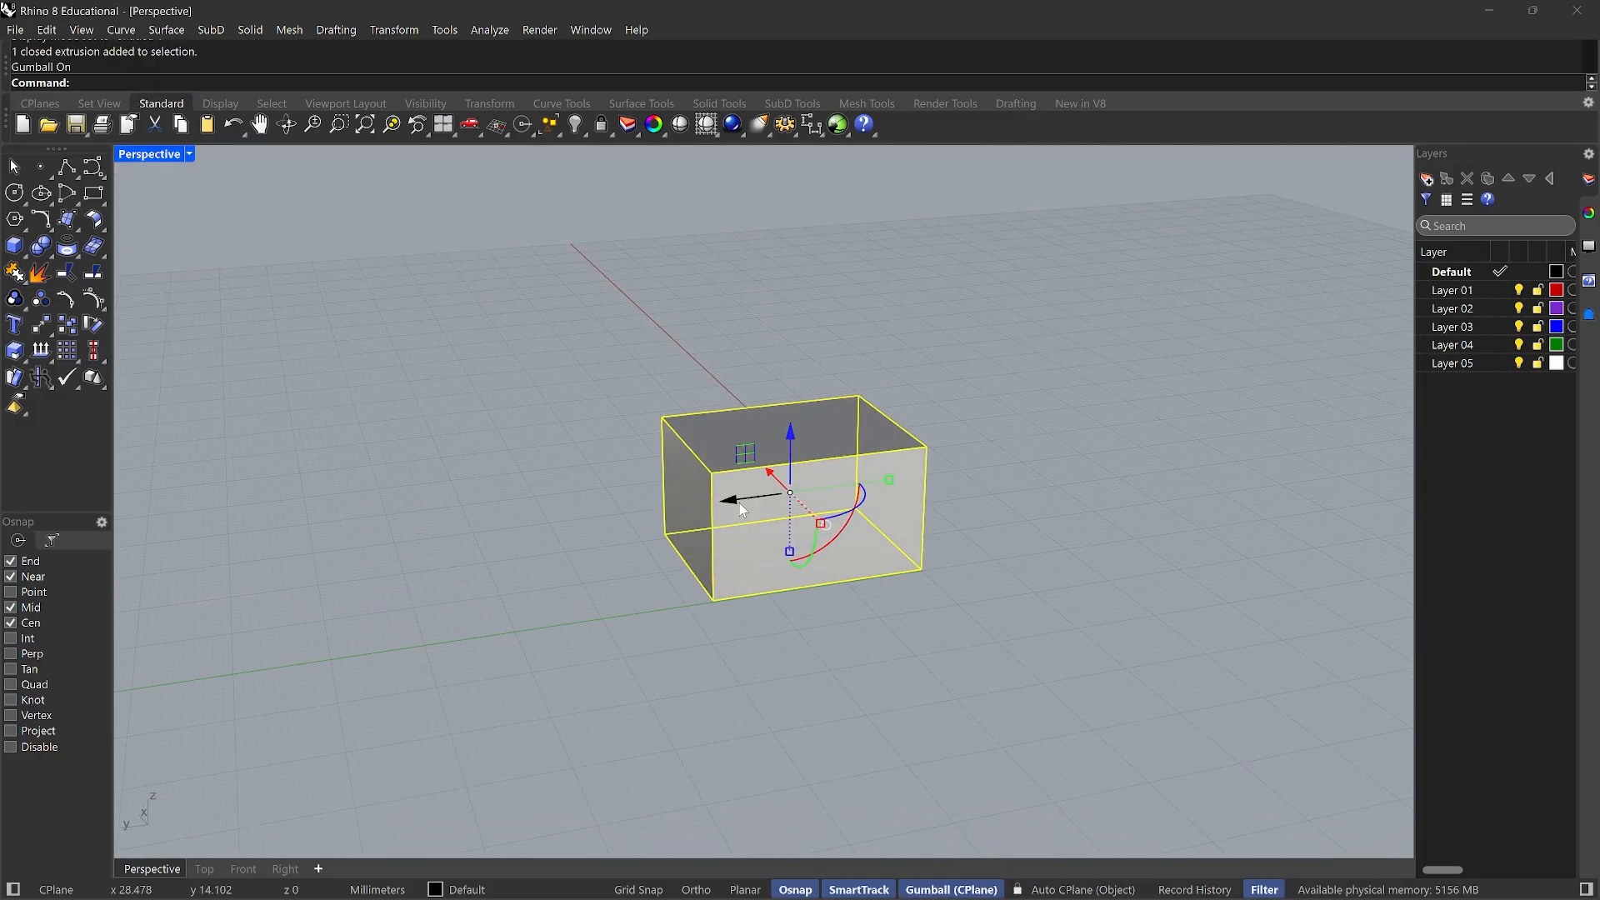
{"action": "left_click_drag", "start_coordinate": [738, 503], "coordinate": [857, 362]}
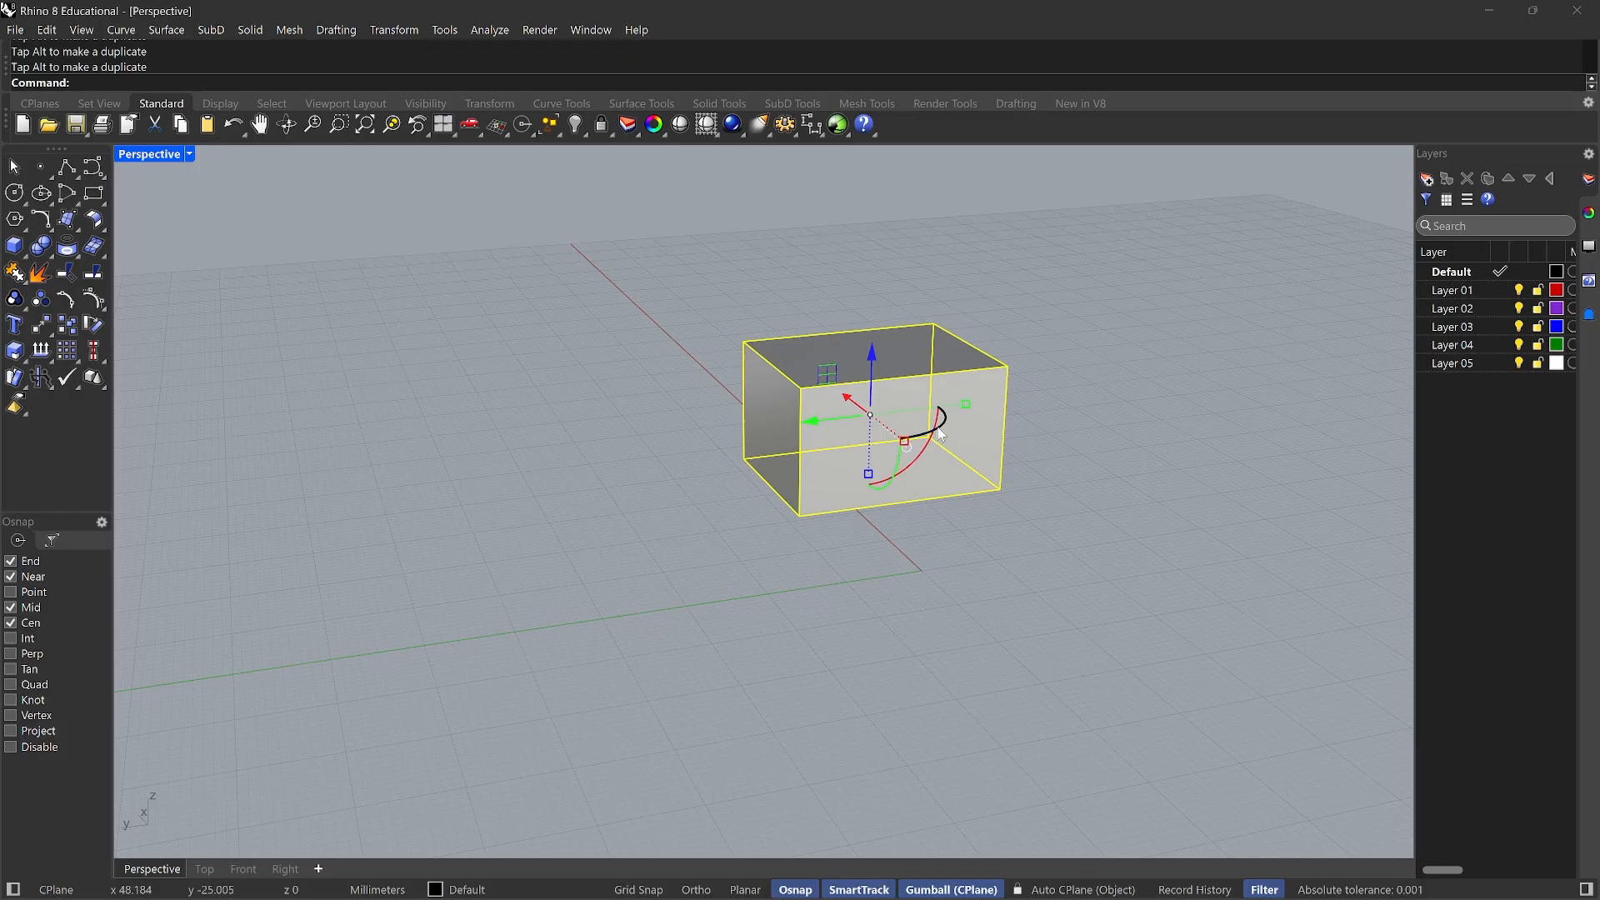
{"action": "left_click_drag", "start_coordinate": [931, 448], "coordinate": [909, 501]}
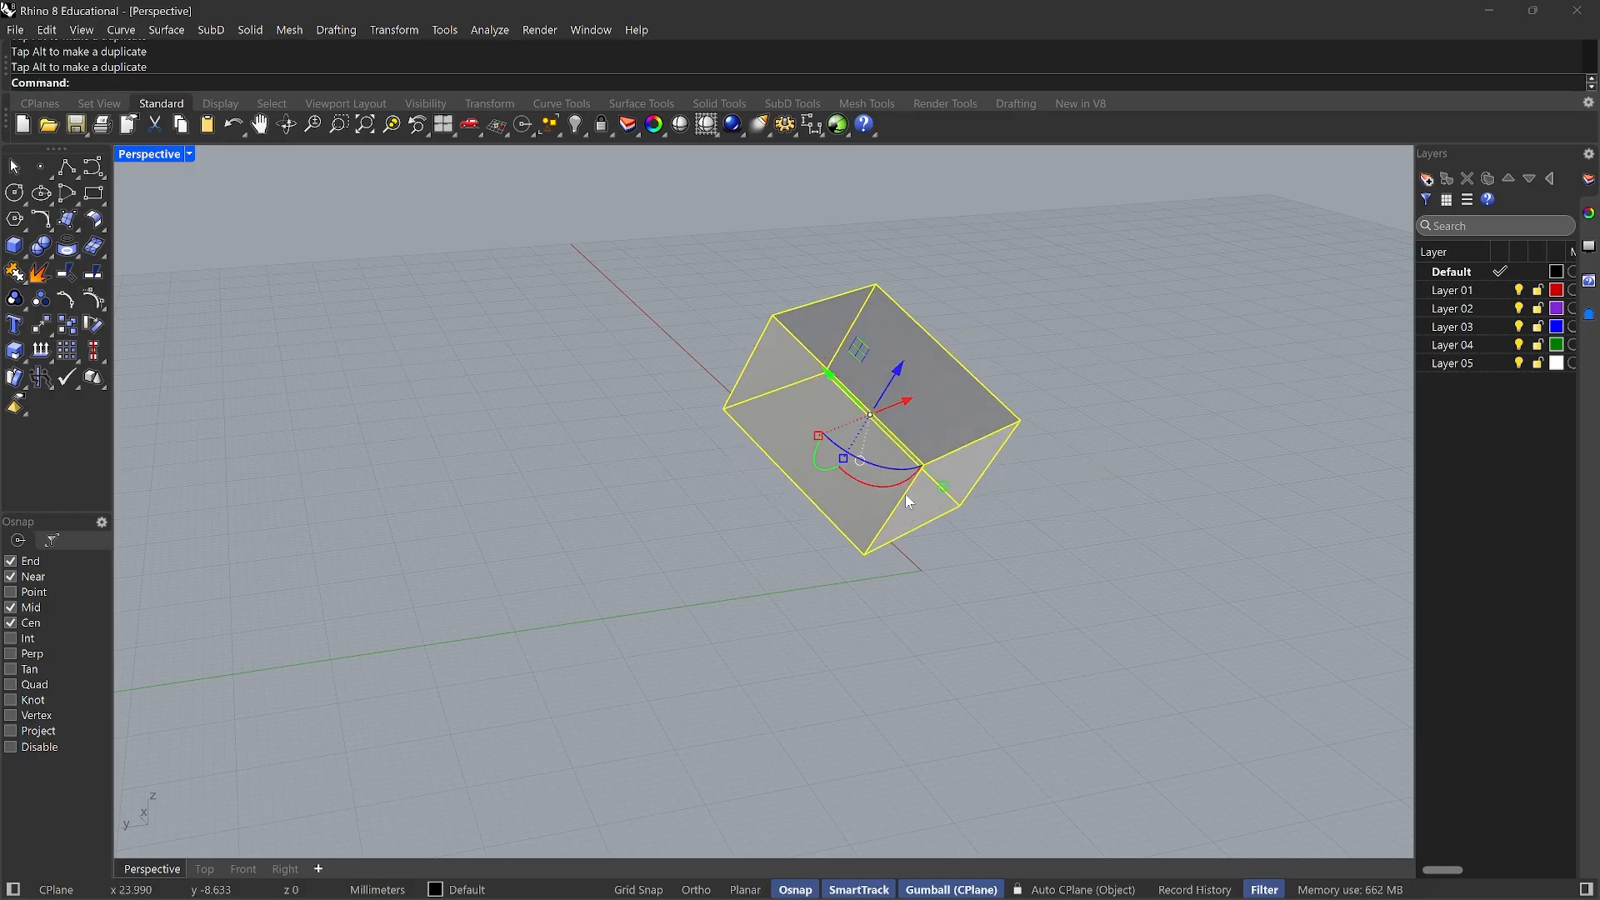
{"action": "left_click_drag", "start_coordinate": [824, 456], "coordinate": [889, 479]}
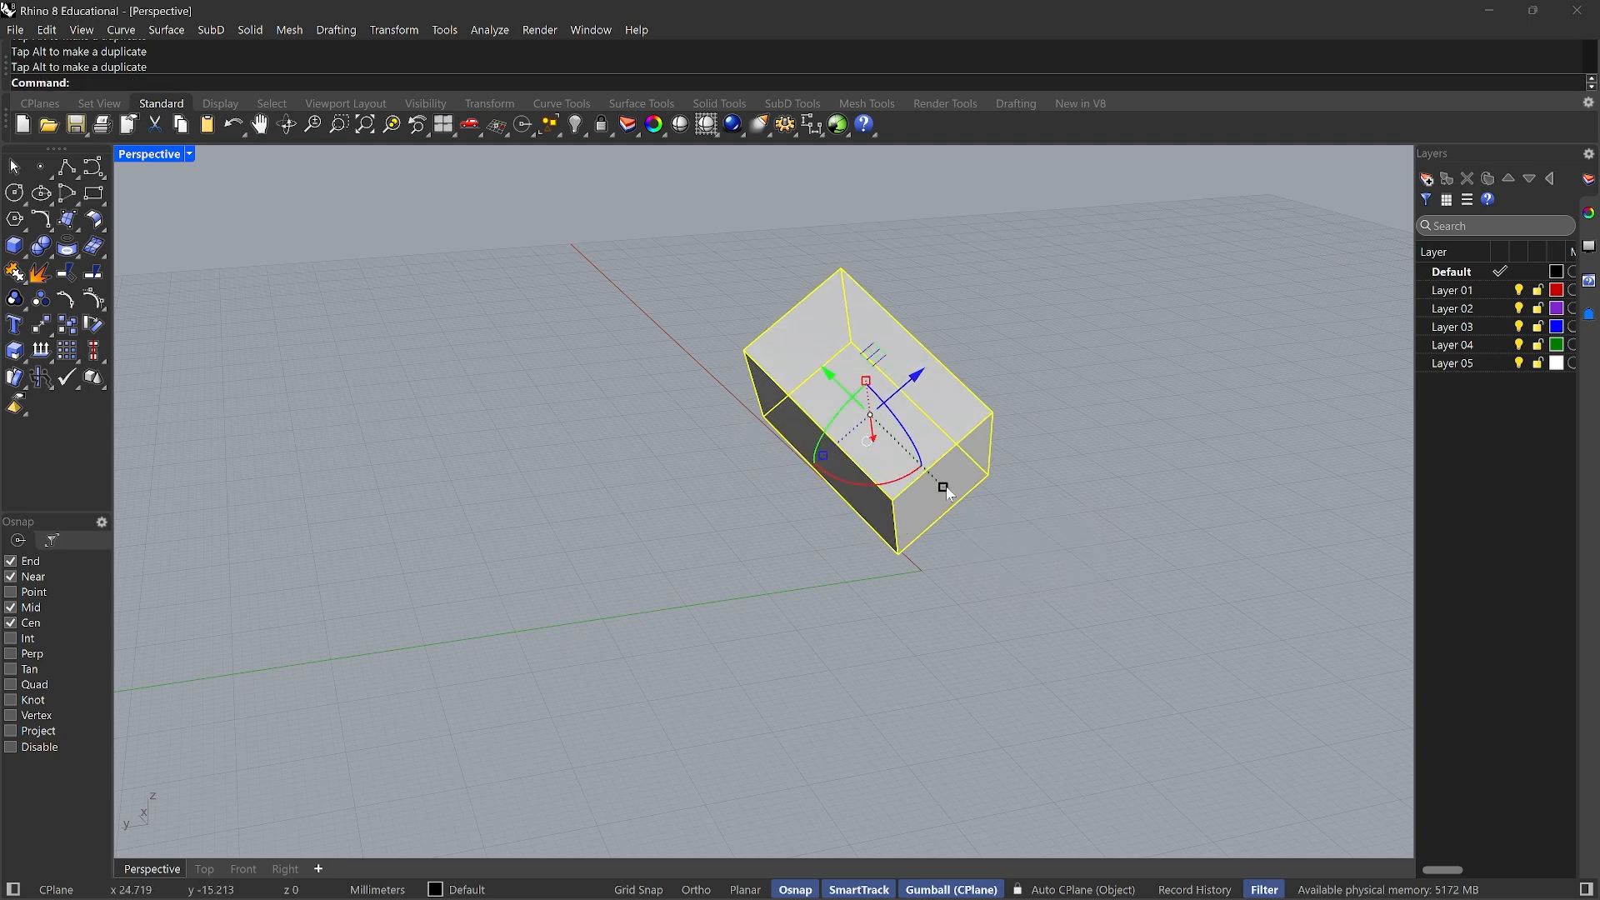
Scale the tilted box freehand with the Gumball and deselect it
{"action": "left_click_drag", "start_coordinate": [944, 485], "coordinate": [802, 485]}
{"action": "left_click", "coordinate": [907, 551]}
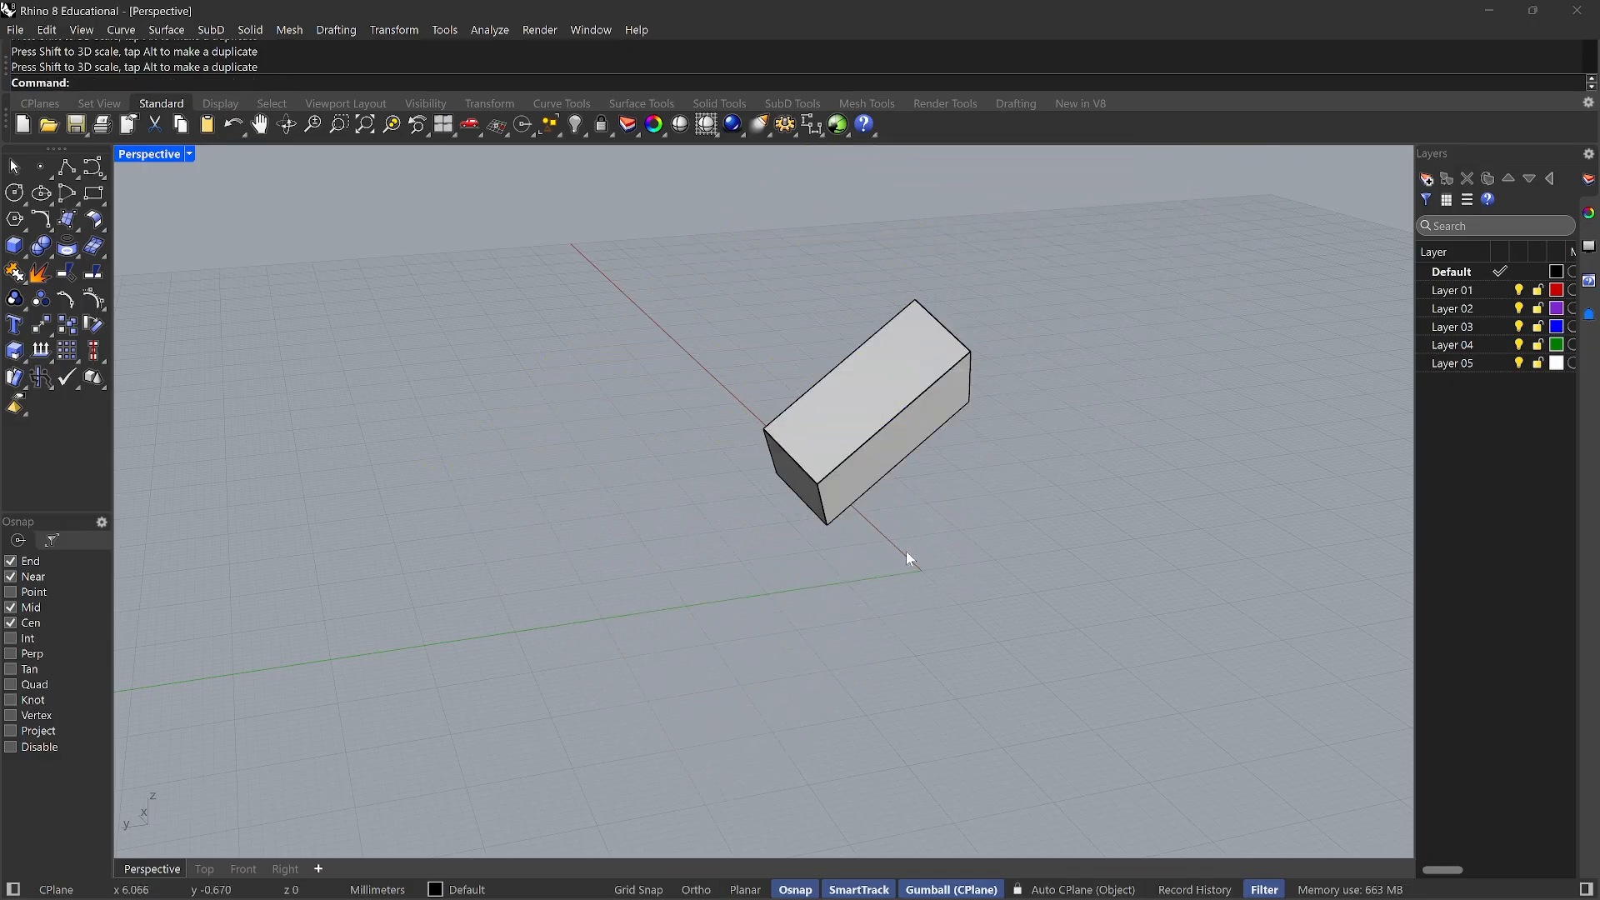
Select the tilted box and rotate it exactly 90 degrees about the vertical Z axis with the Gumball
{"action": "left_click", "coordinate": [846, 430]}
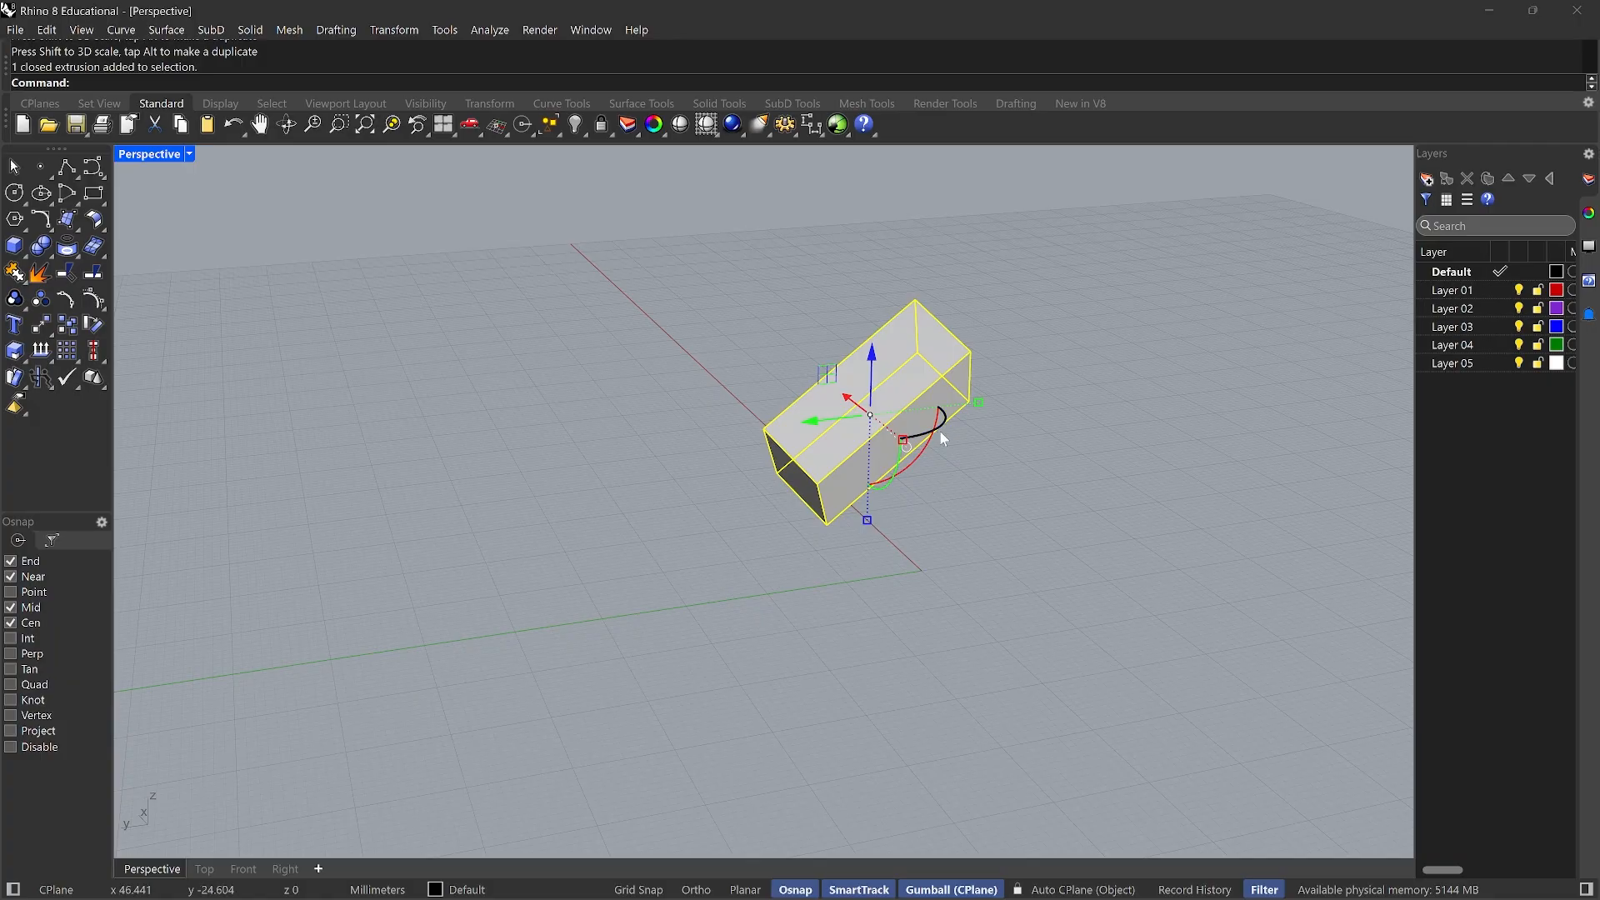
{"action": "right_click_drag", "start_coordinate": [939, 517], "coordinate": [950, 462]}
{"action": "scroll", "coordinate": [952, 462], "scroll_direction": "up", "scroll_amount": 3}
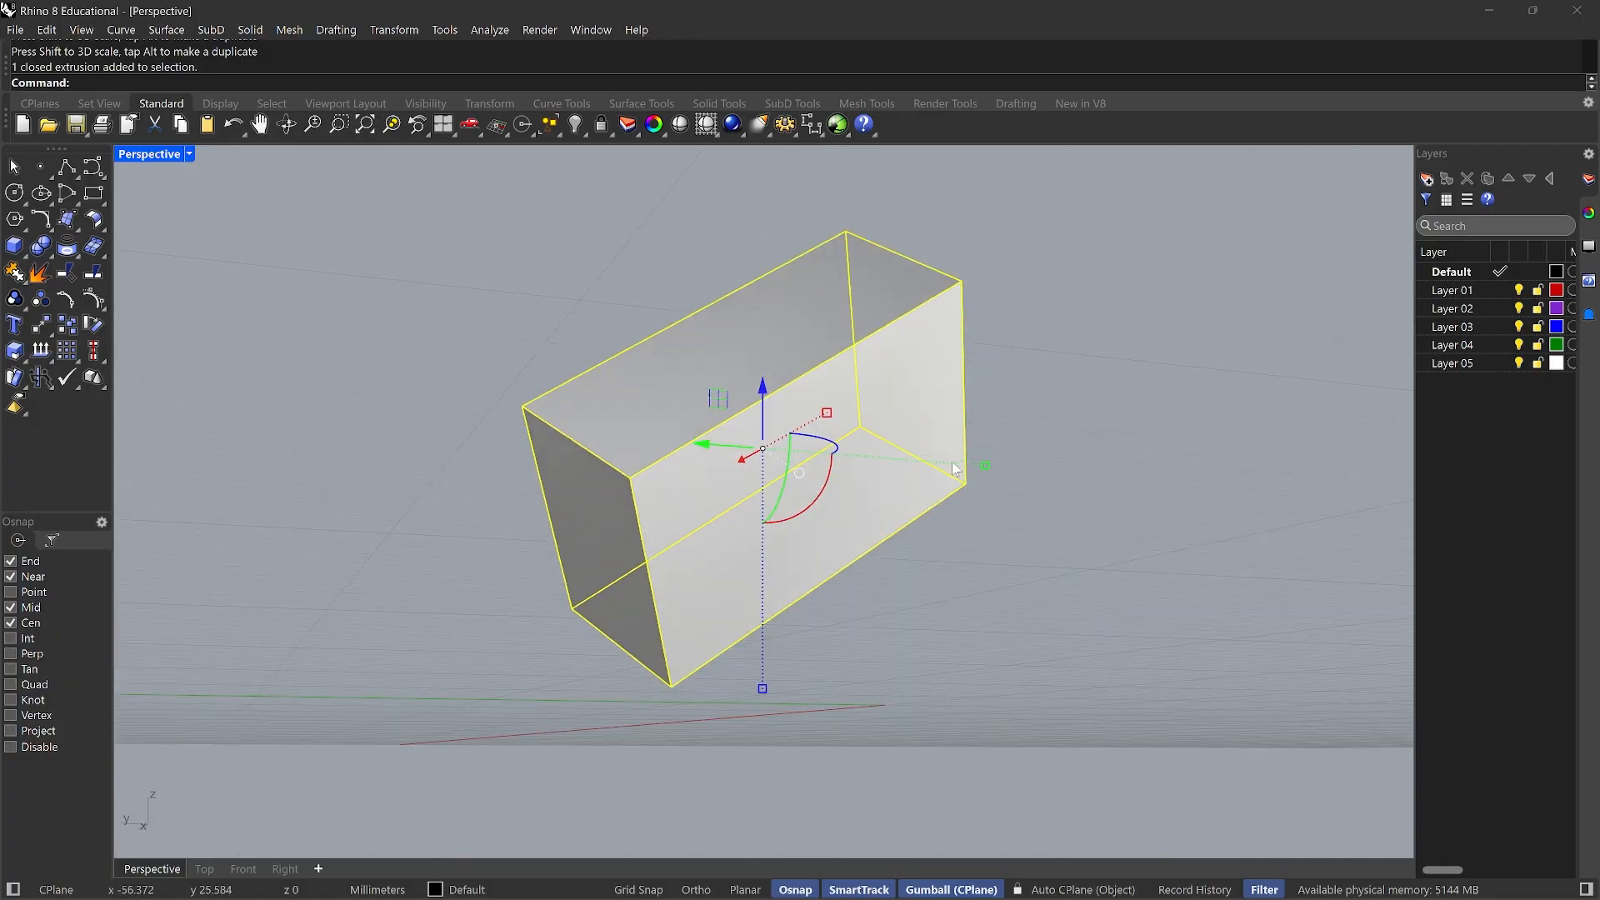
{"action": "left_click", "coordinate": [840, 451]}
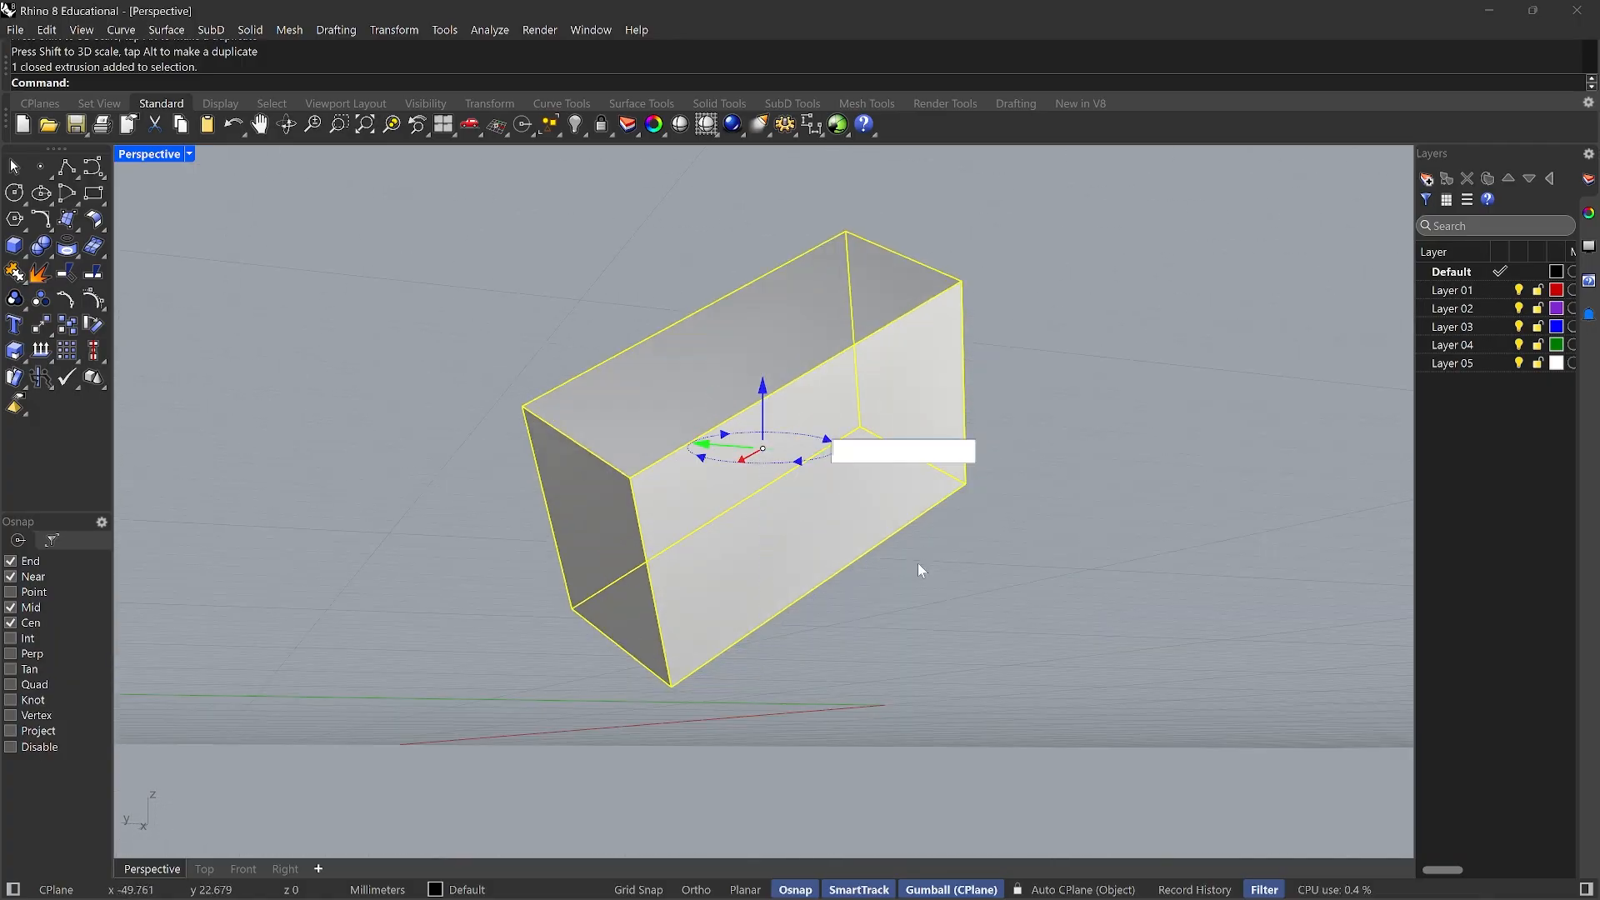
{"action": "type", "text": "90"}
{"action": "key", "text": "Return"}
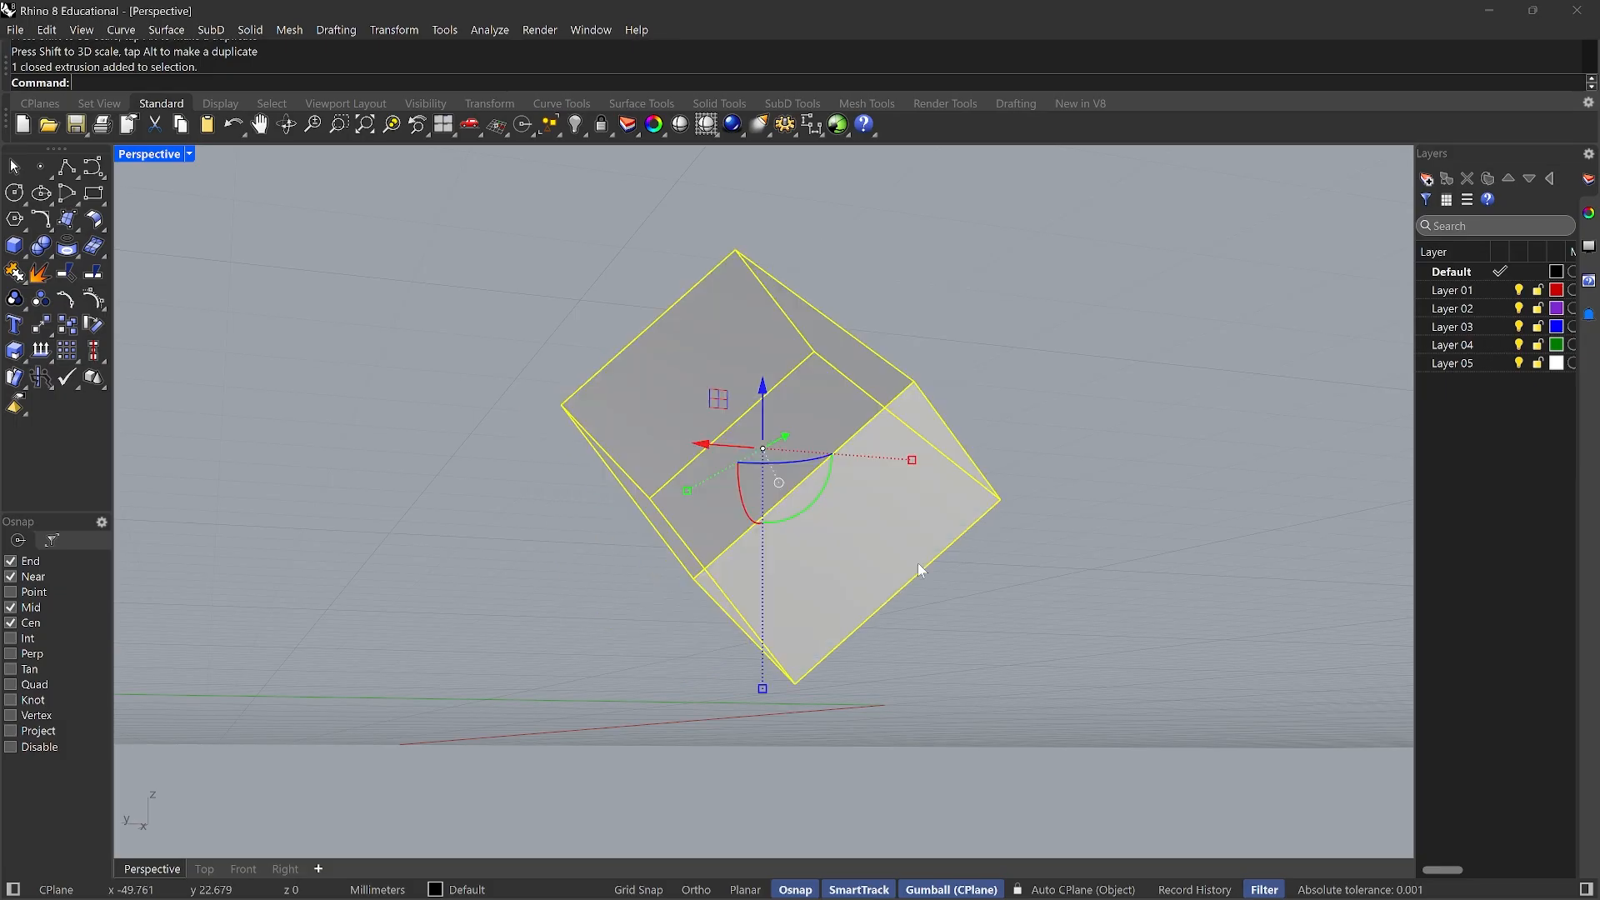
Move the box 10 mm along the Z axis with the Gumball
{"action": "right_click_drag", "start_coordinate": [1263, 432], "coordinate": [1094, 469]}
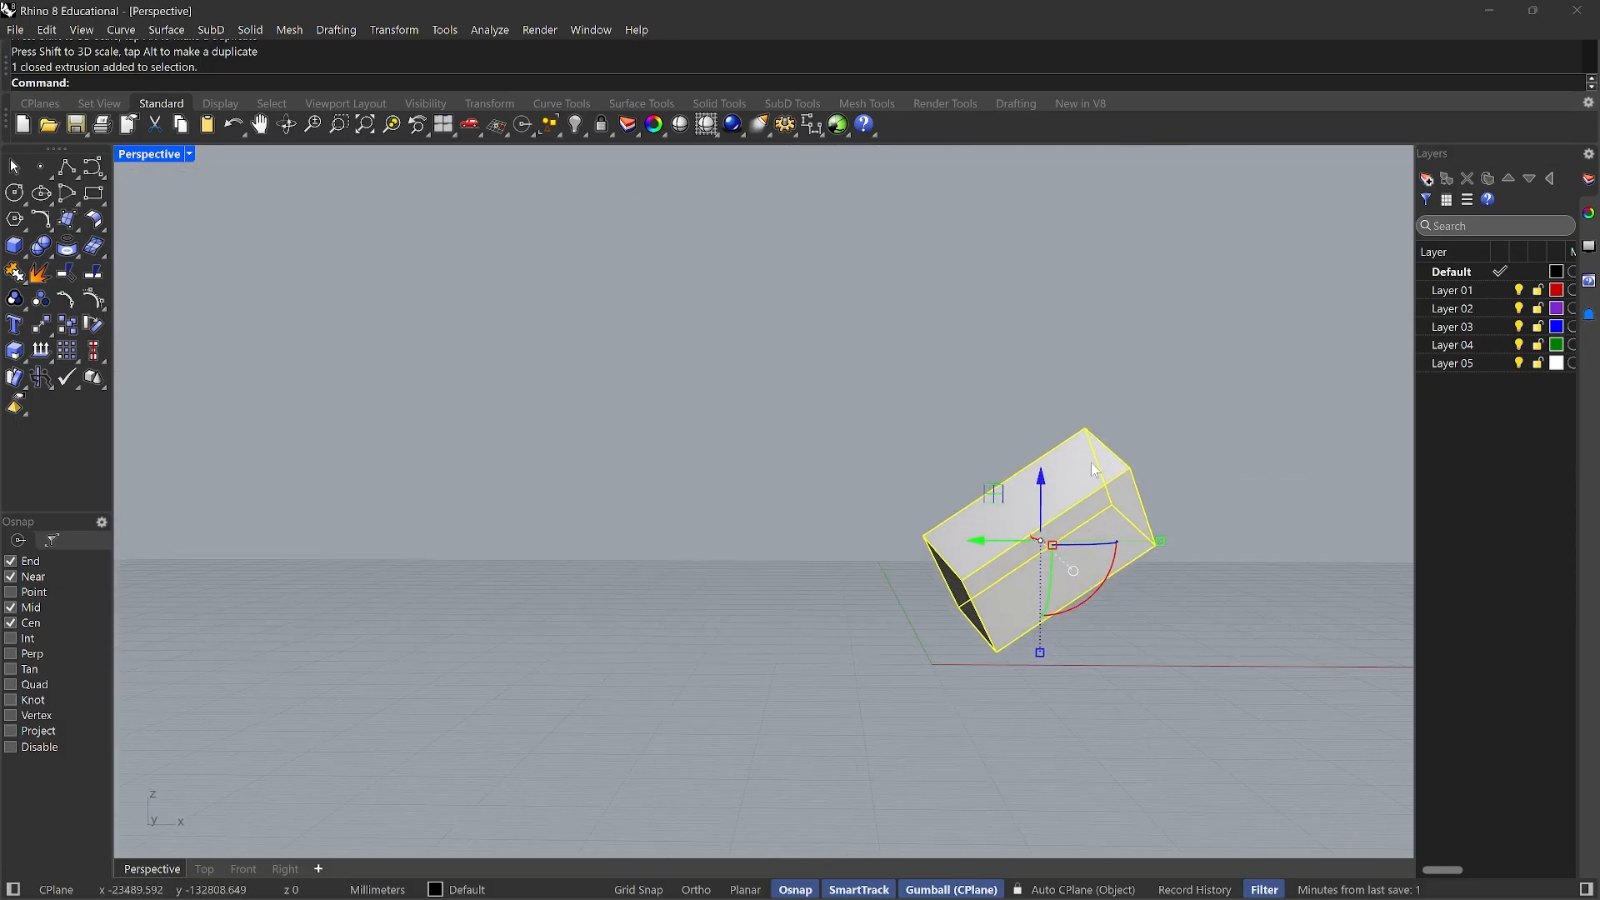
{"action": "left_click", "coordinate": [1042, 493]}
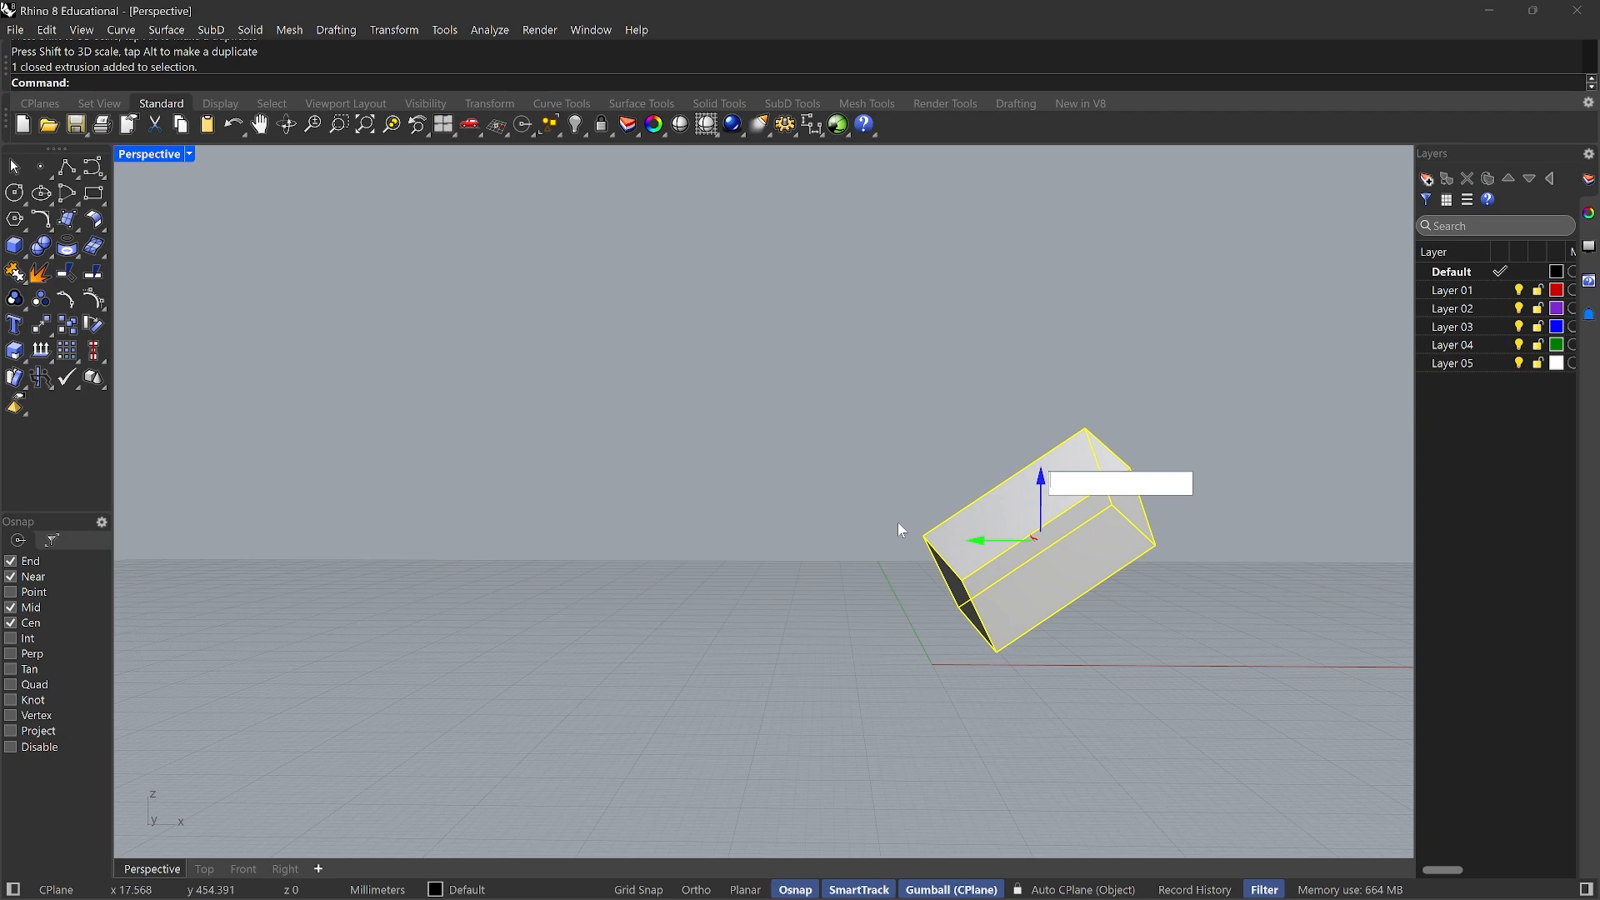
{"action": "type", "text": "10"}
{"action": "key", "text": "Return"}
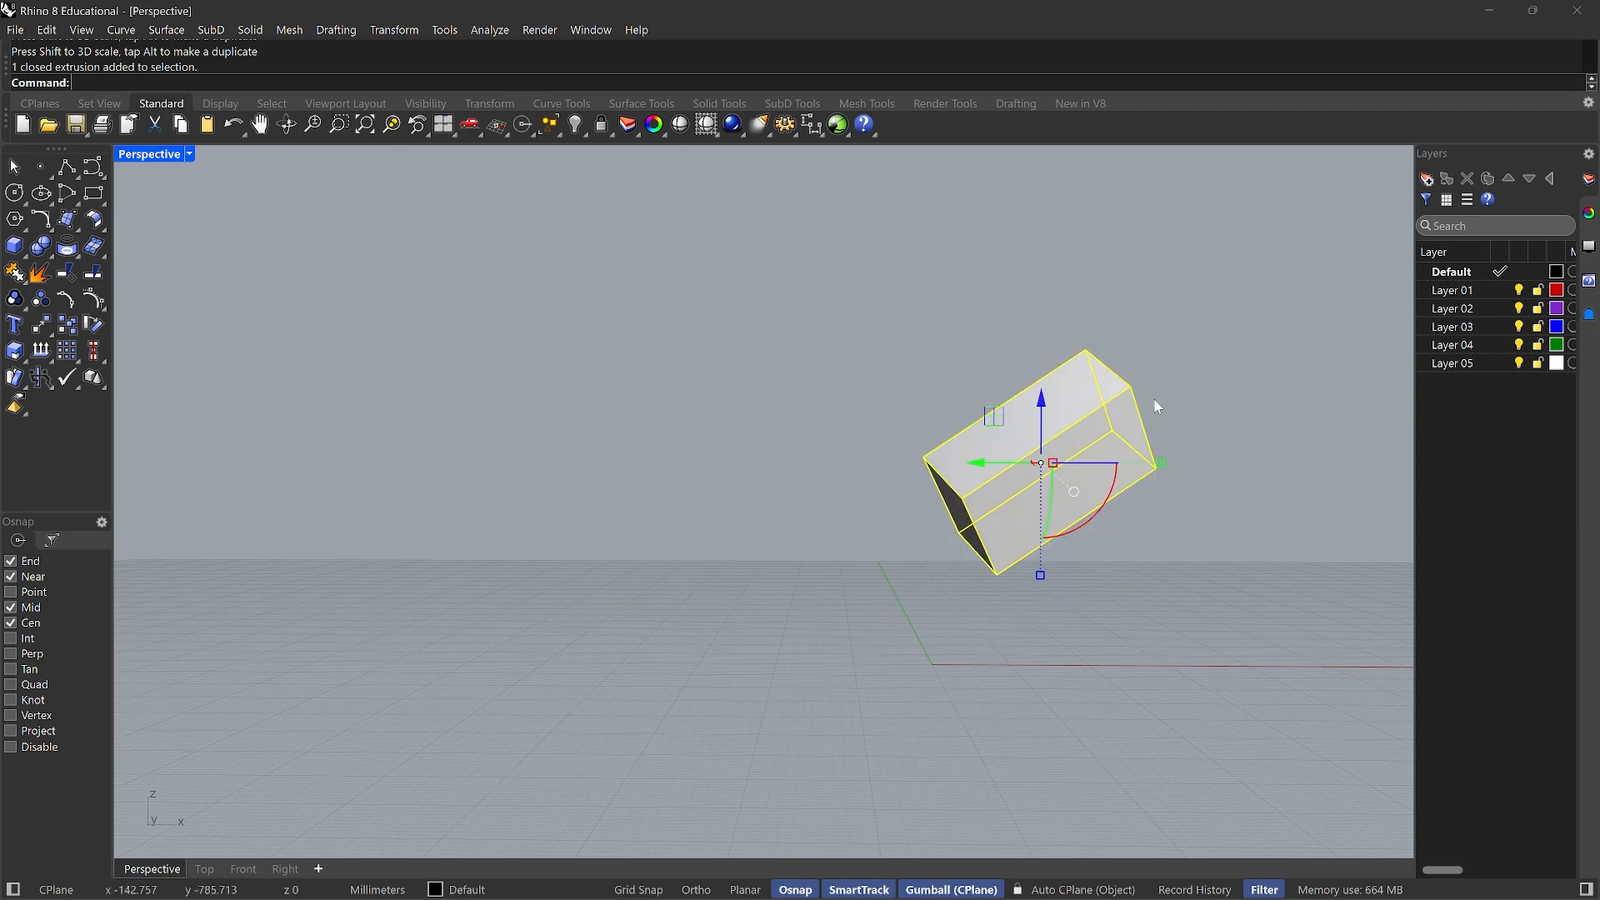
Move the box -10 mm along the Z axis with the Gumball
{"action": "left_click", "coordinate": [1041, 407]}
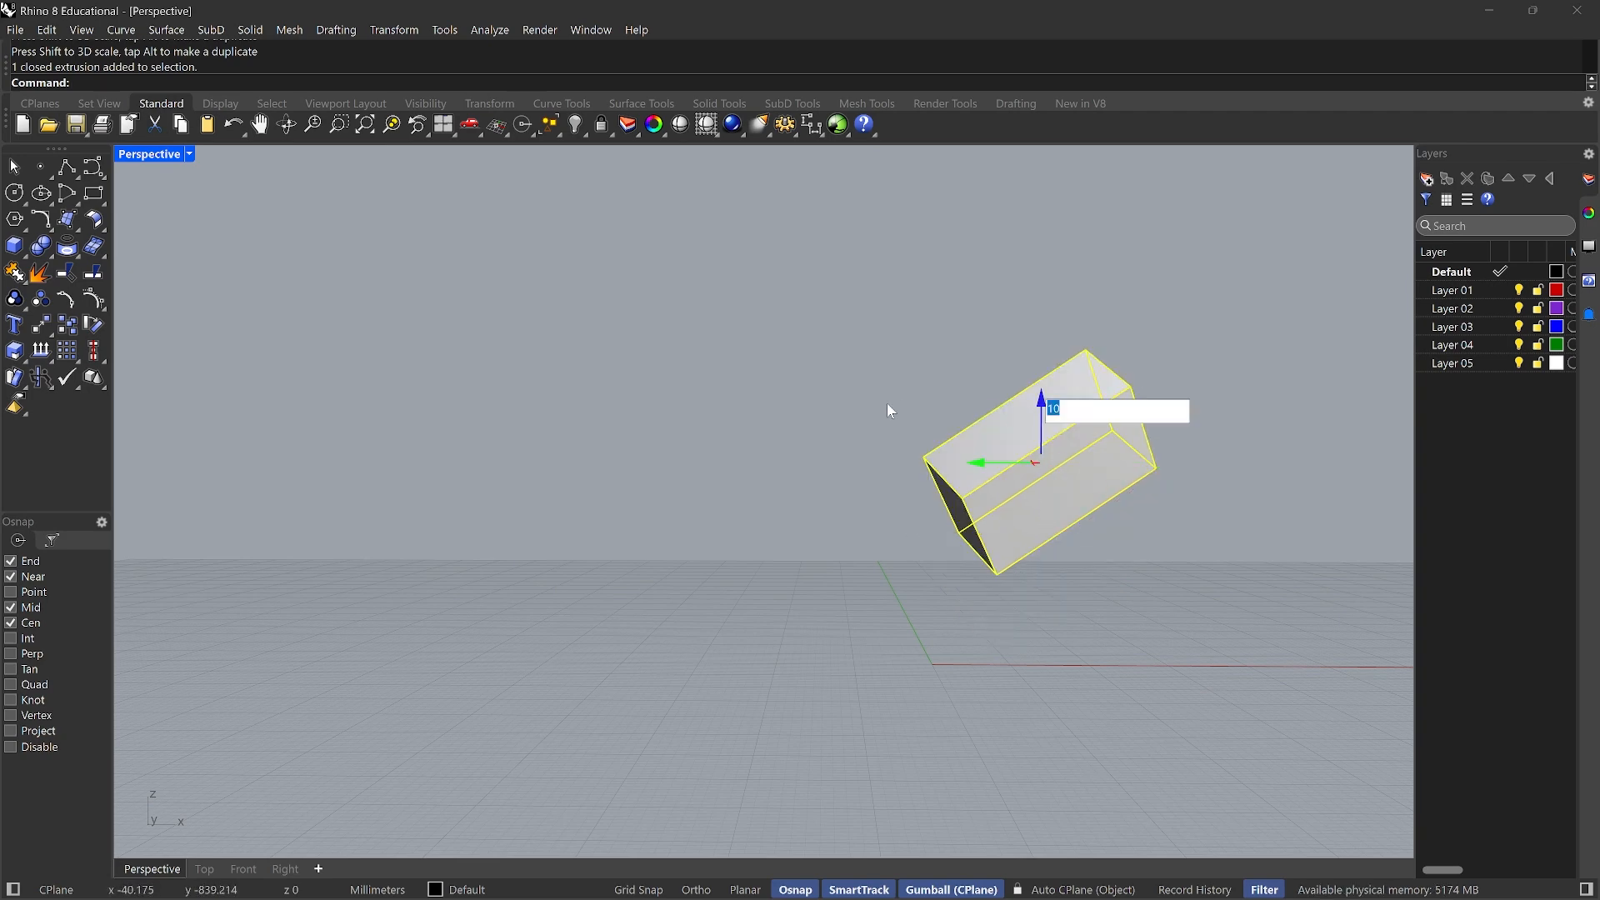
{"action": "type", "text": "-10"}
{"action": "key", "text": "Return"}
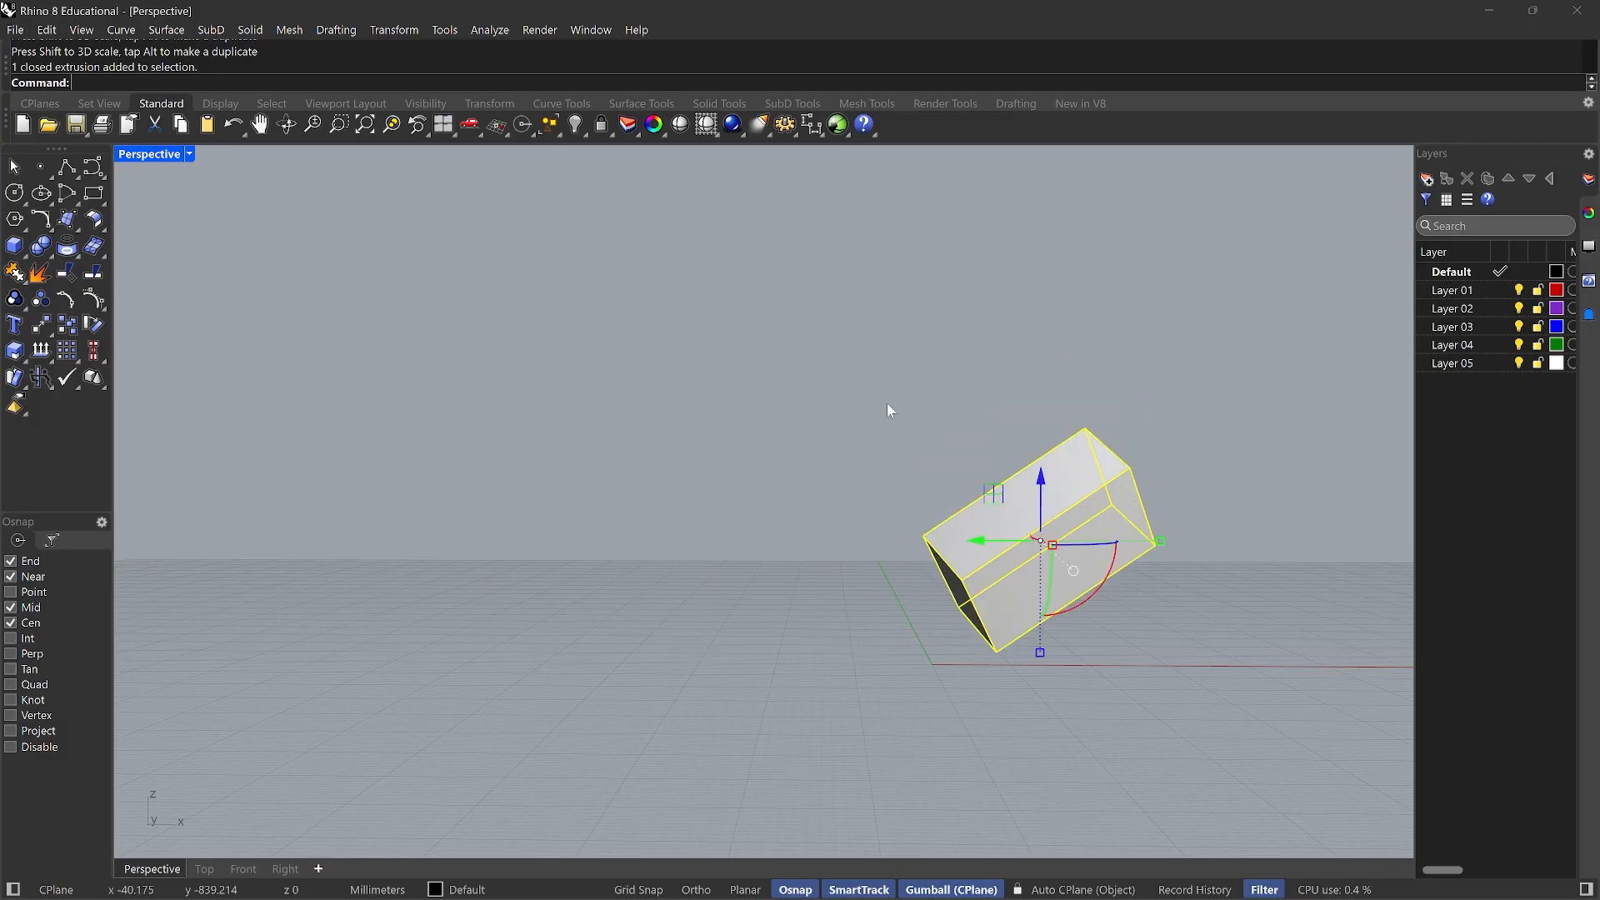
{"action": "right_click_drag", "start_coordinate": [887, 403], "coordinate": [972, 456]}
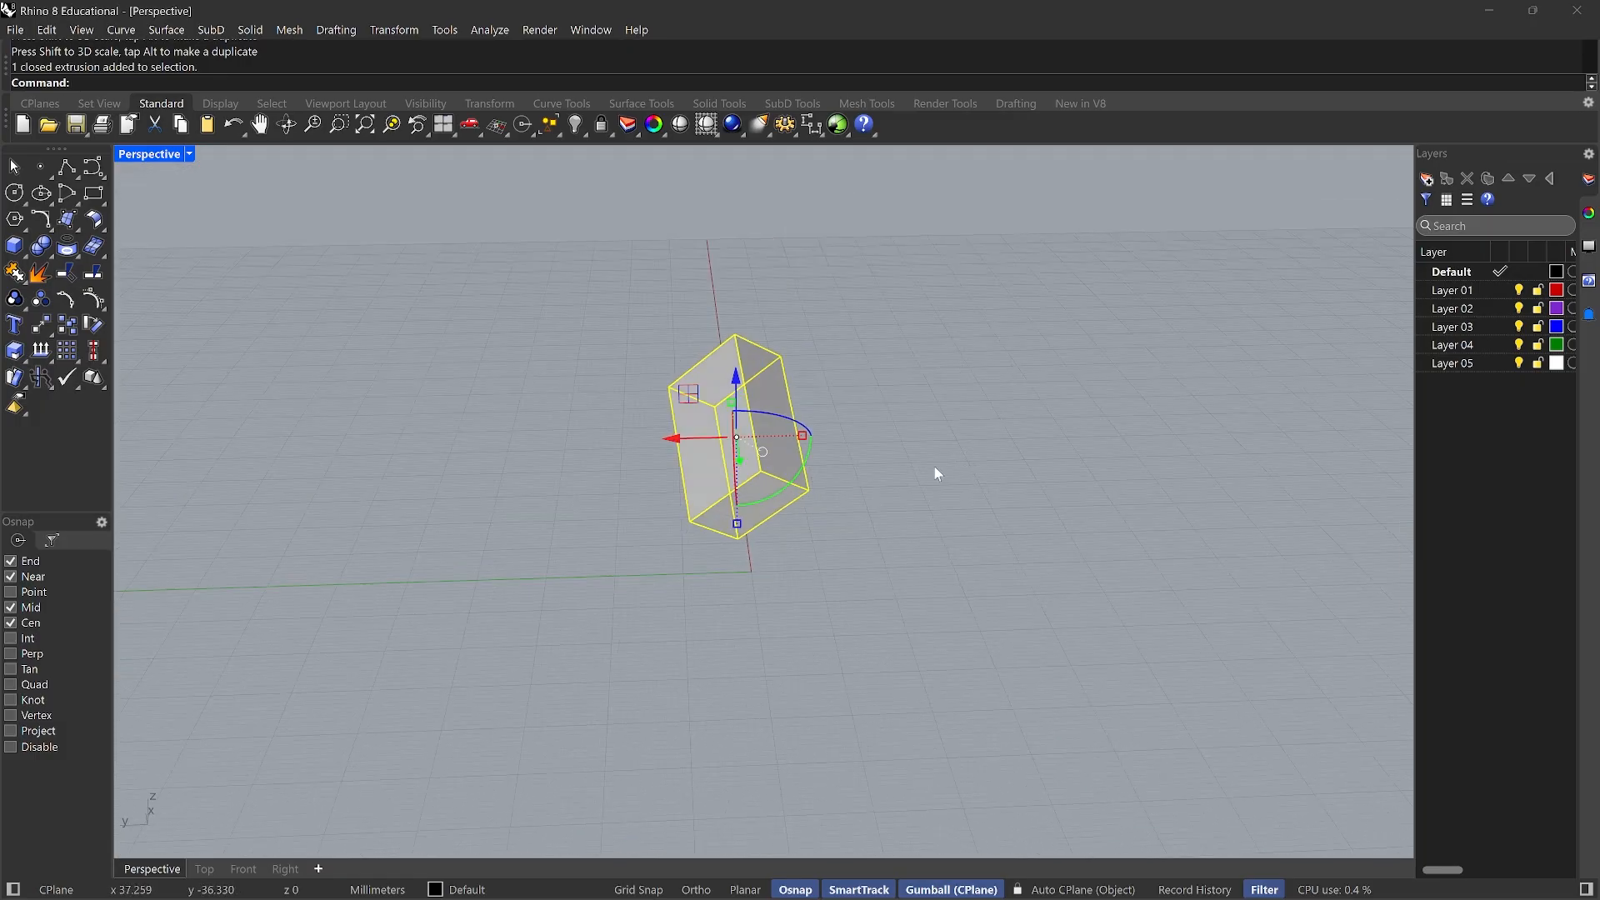
Delete the box and draw a 20 mm diameter circle centred on the origin with grid snap on
{"action": "key", "text": "Delete"}
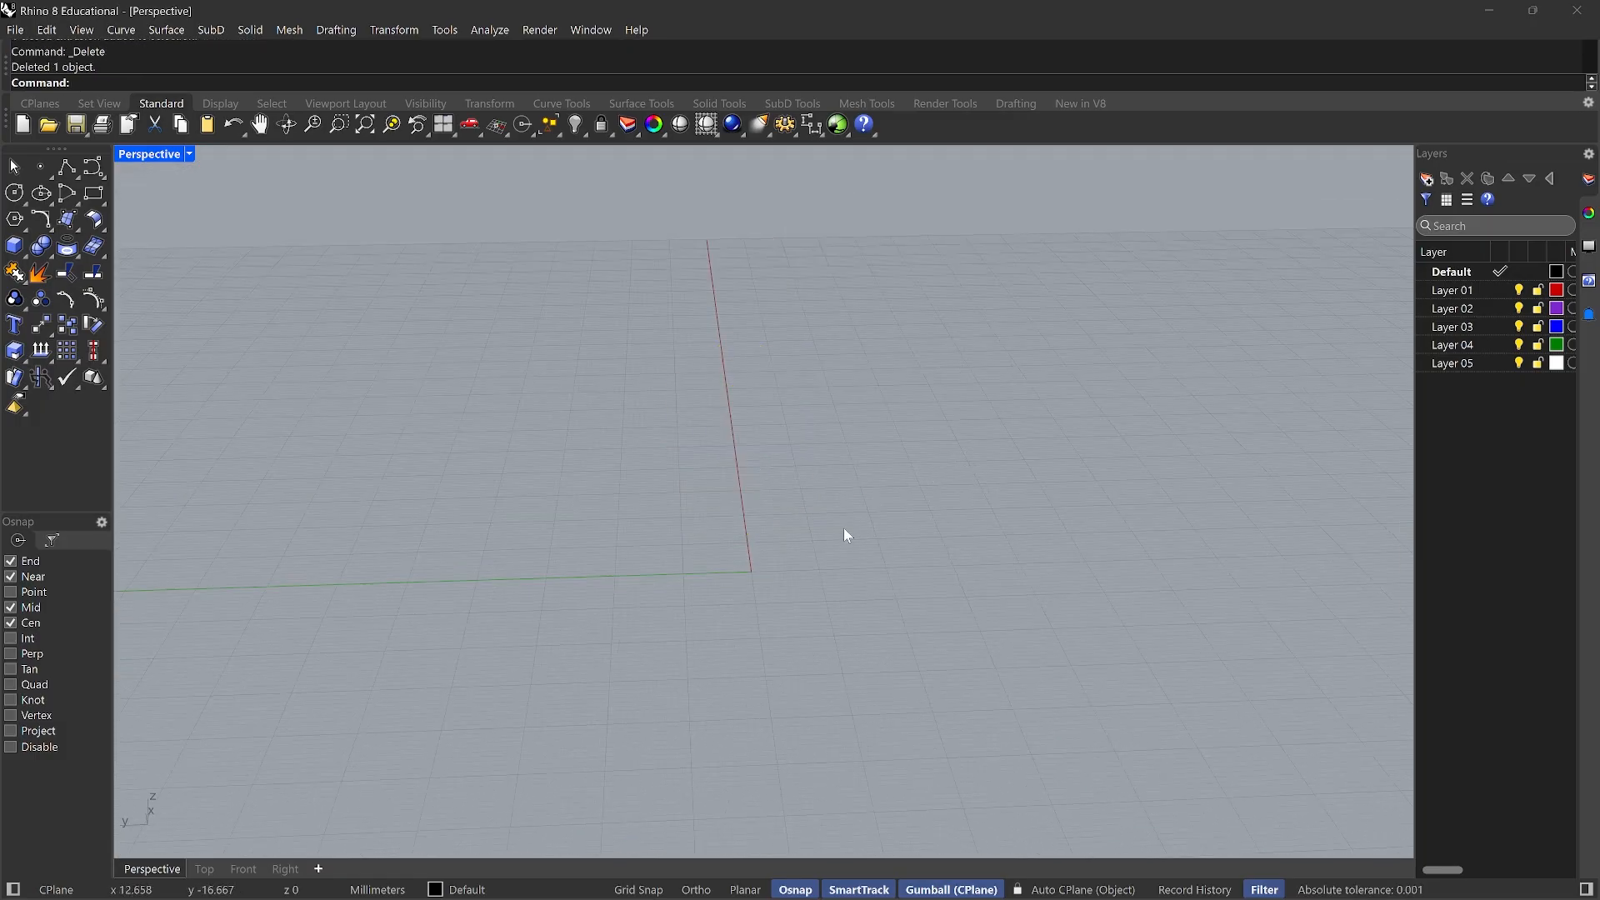
{"action": "left_click", "coordinate": [11, 198]}
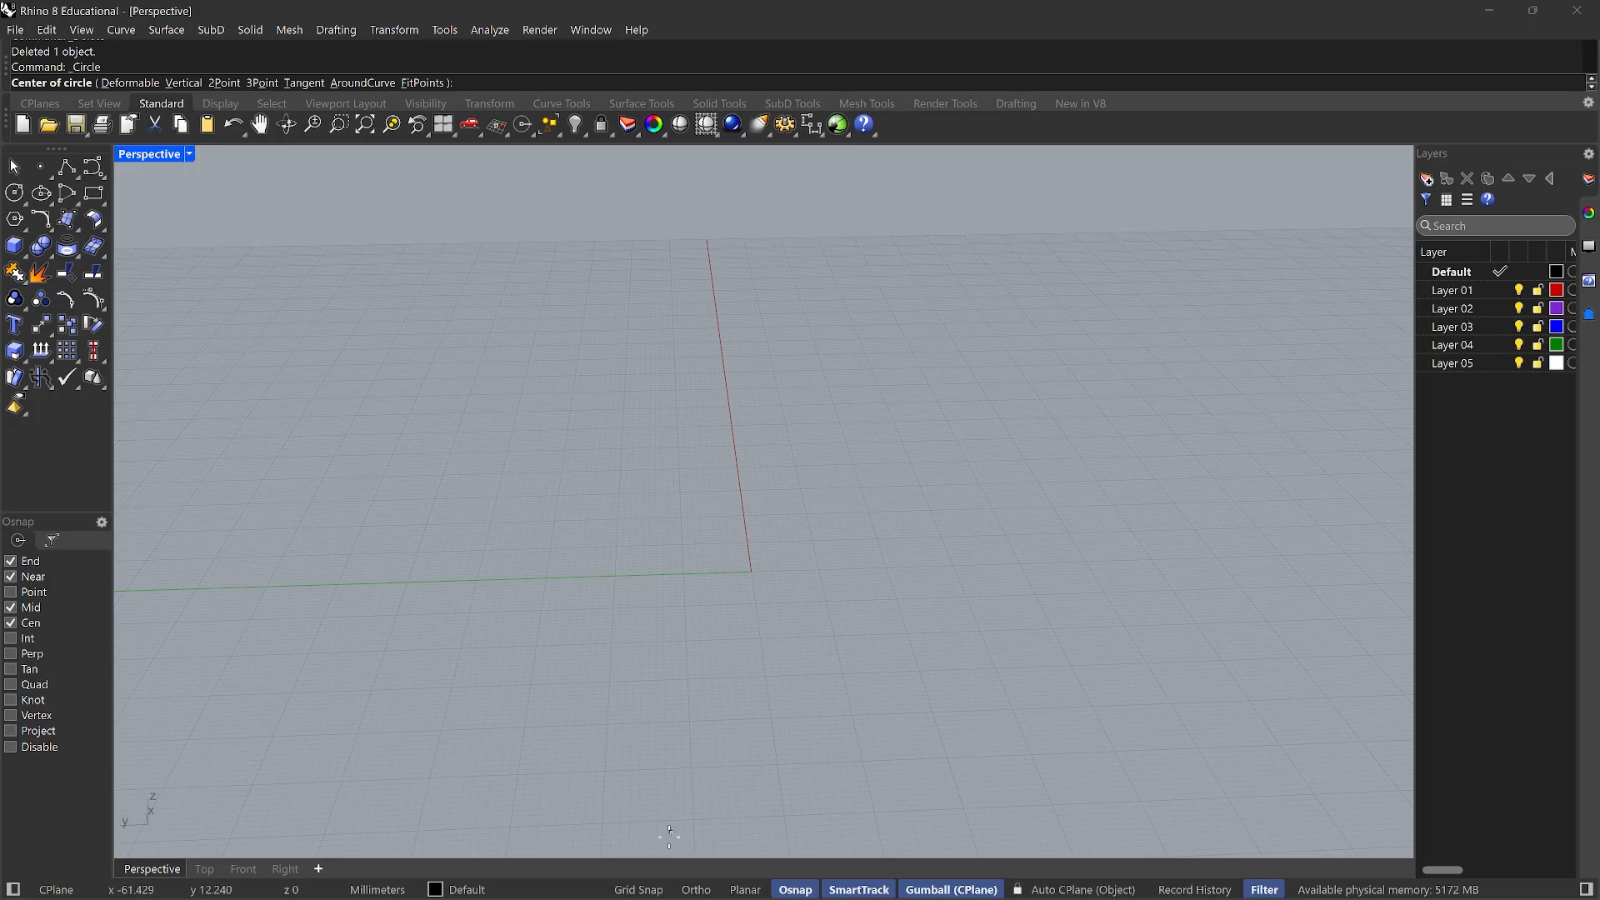
{"action": "left_click", "coordinate": [639, 890]}
{"action": "scroll", "coordinate": [715, 659], "scroll_direction": "up", "scroll_amount": 3}
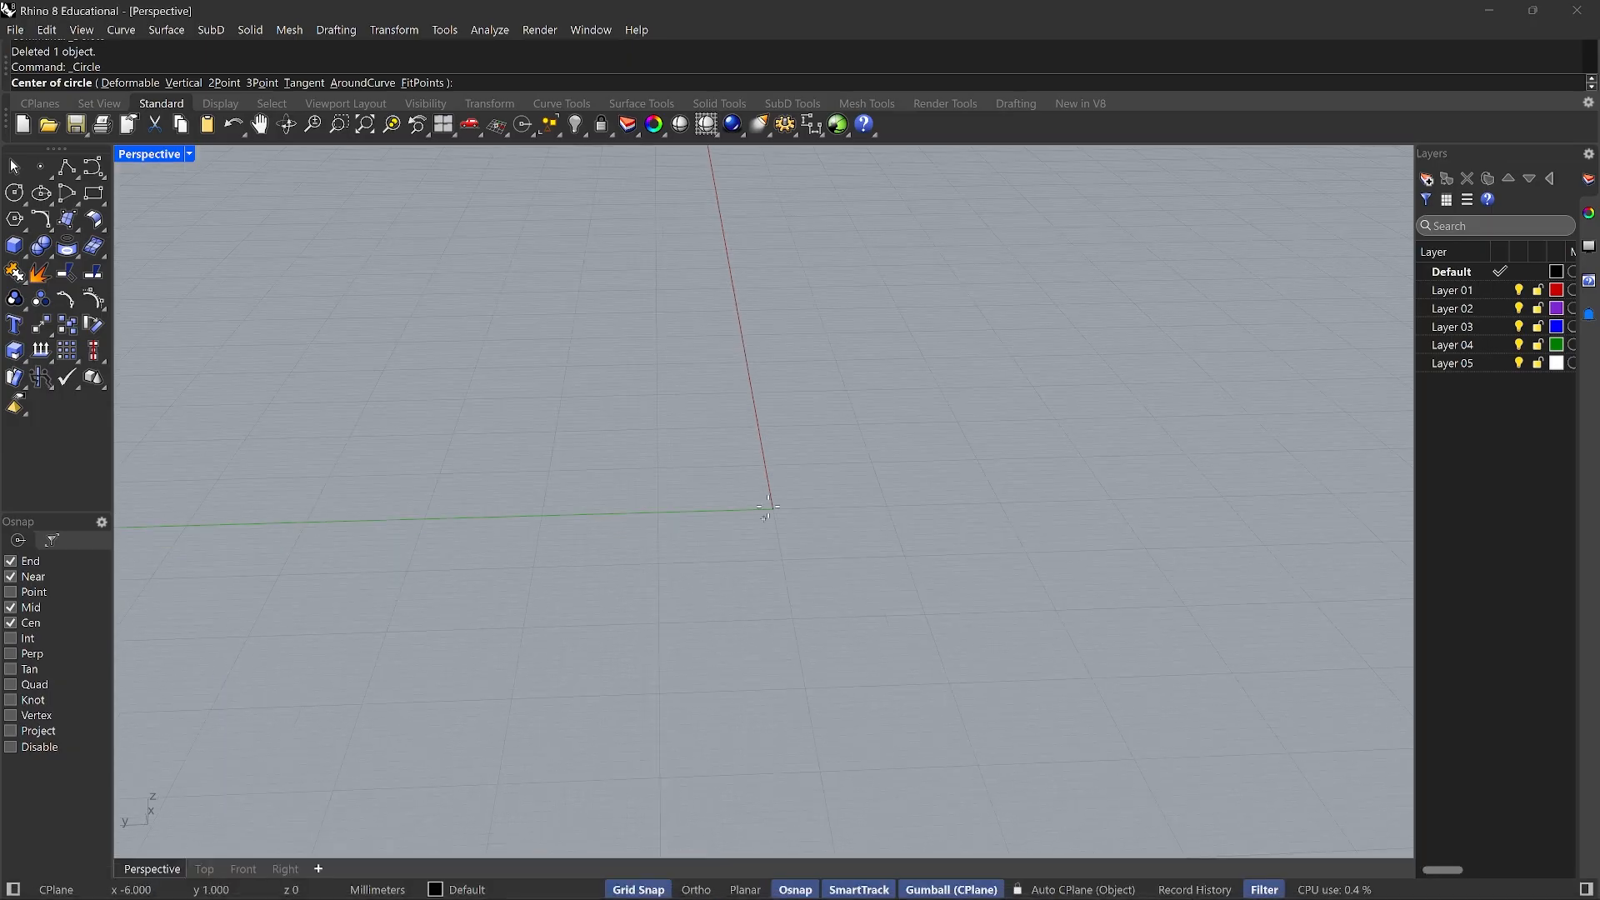
{"action": "left_click", "coordinate": [770, 509]}
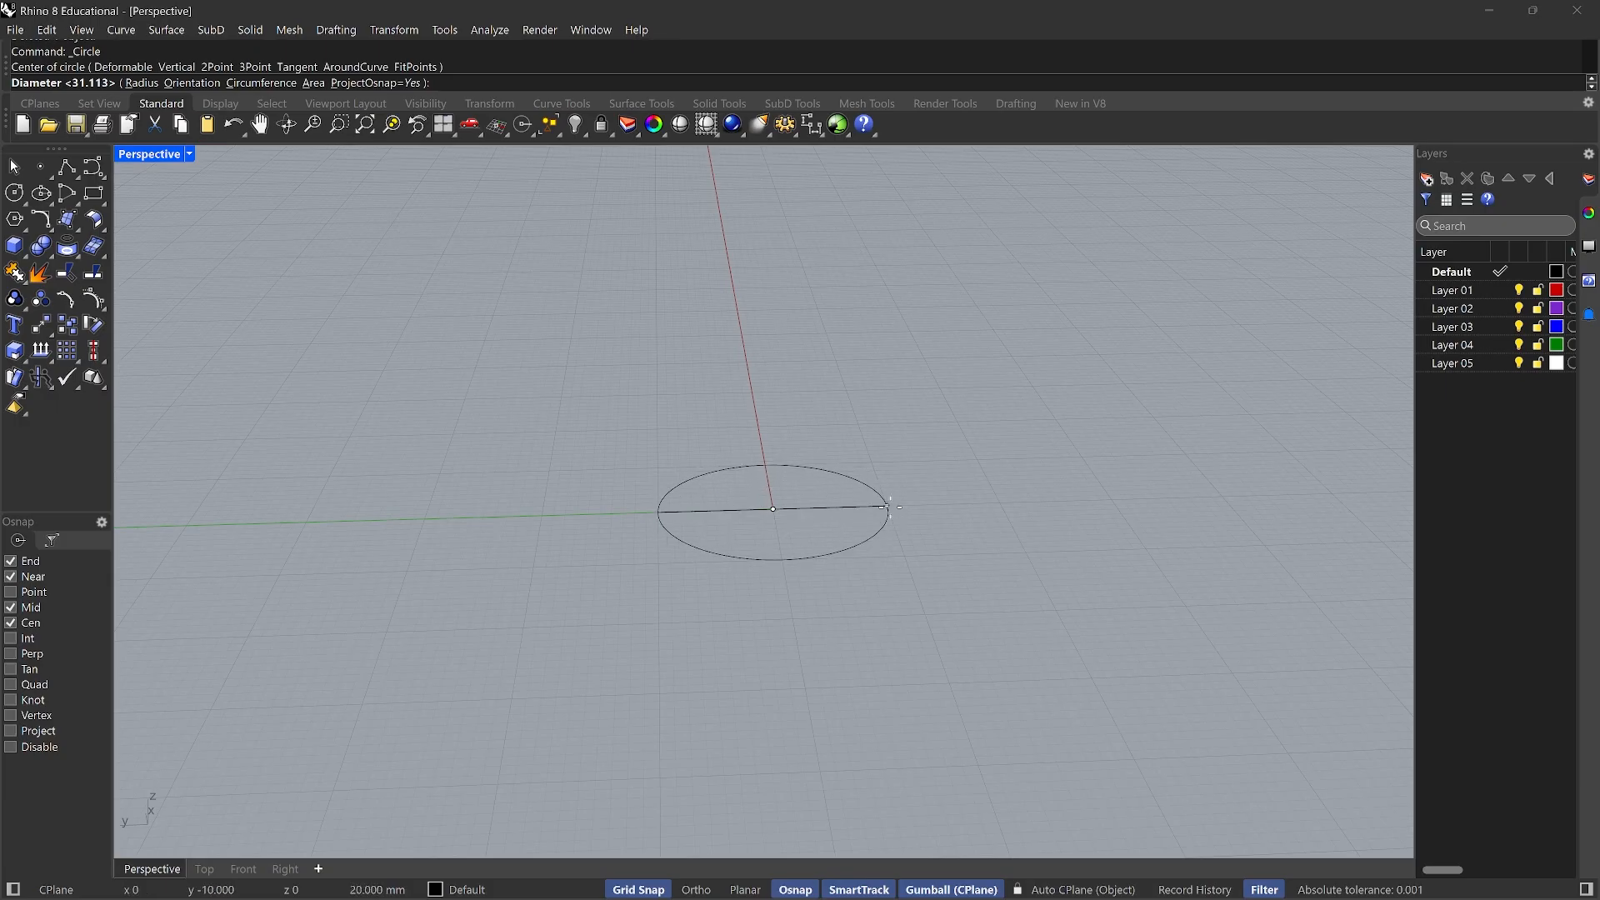
{"action": "left_click", "coordinate": [889, 507]}
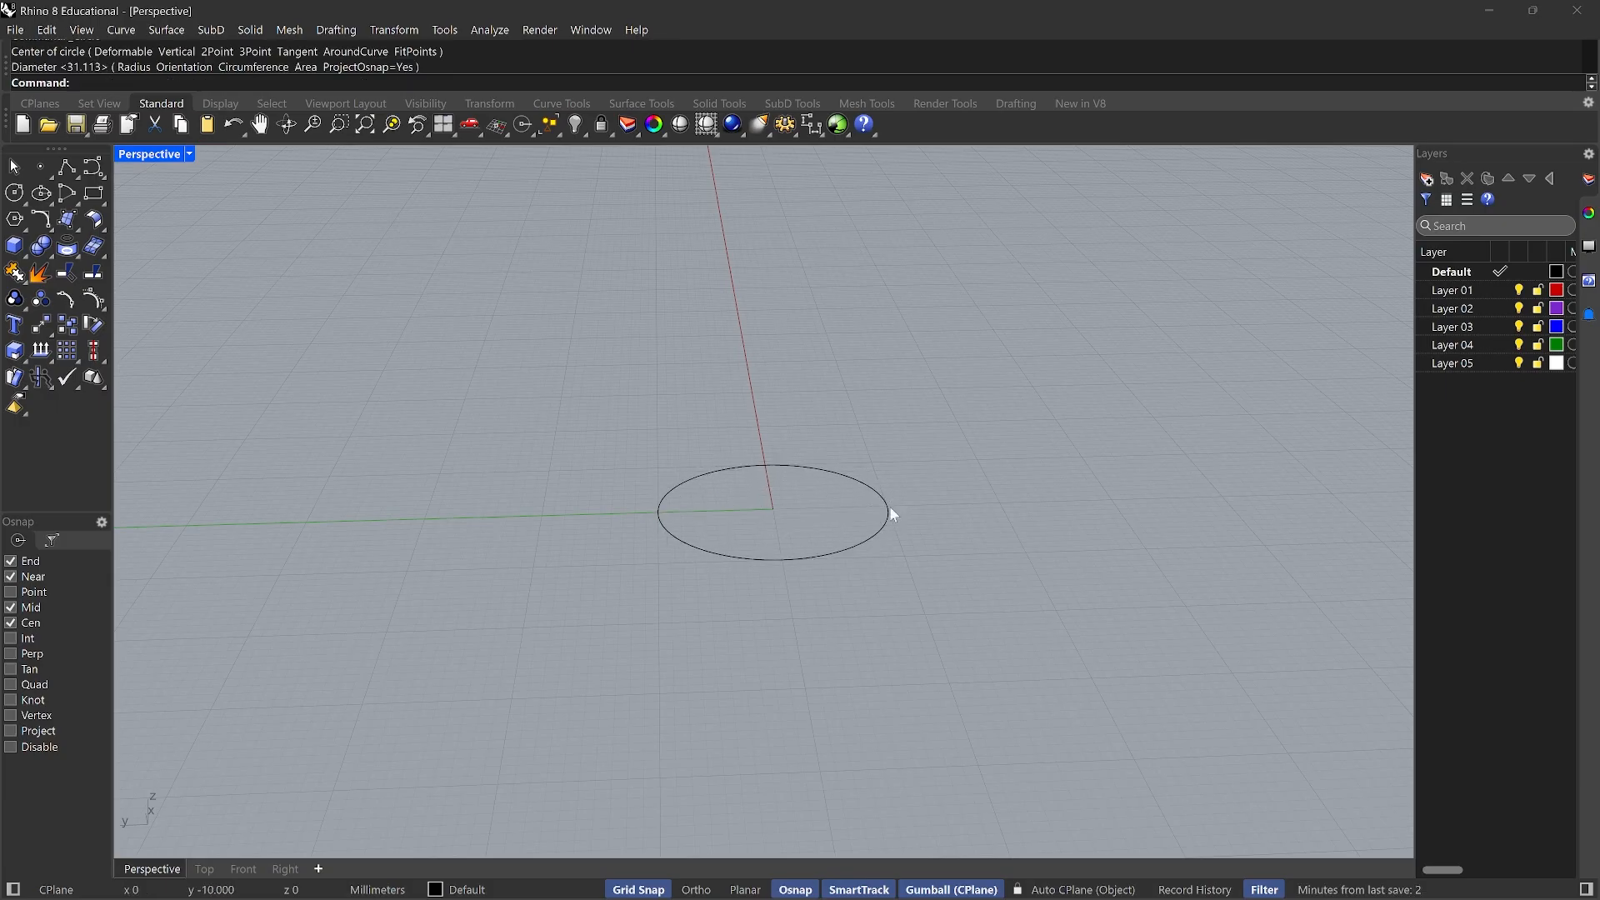
Copy the circle from its centre 5 mm straight up along Z in the Right view
{"action": "mouse_move", "coordinate": [889, 595]}
{"action": "right_mouse_down"}
{"action": "mouse_move", "coordinate": [886, 572]}
{"action": "mouse_move", "coordinate": [870, 595]}
{"action": "right_mouse_up"}
{"action": "scroll", "coordinate": [999, 498], "scroll_direction": "up", "scroll_amount": 4}
{"action": "scroll", "coordinate": [873, 614], "scroll_direction": "down", "scroll_amount": 2}
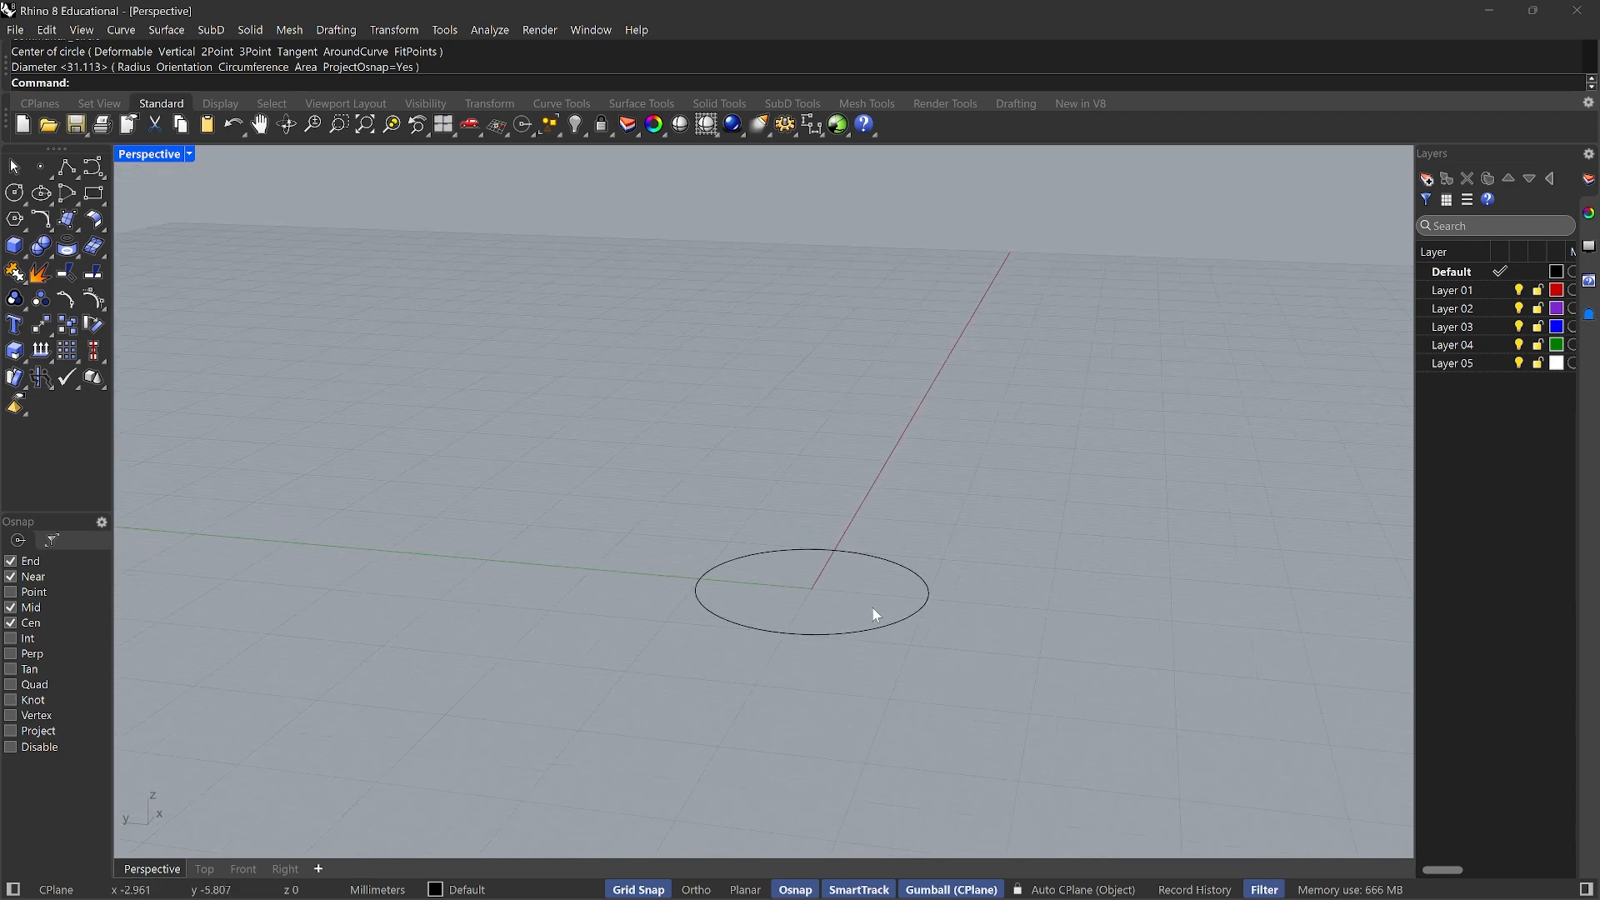
{"action": "left_click", "coordinate": [920, 614]}
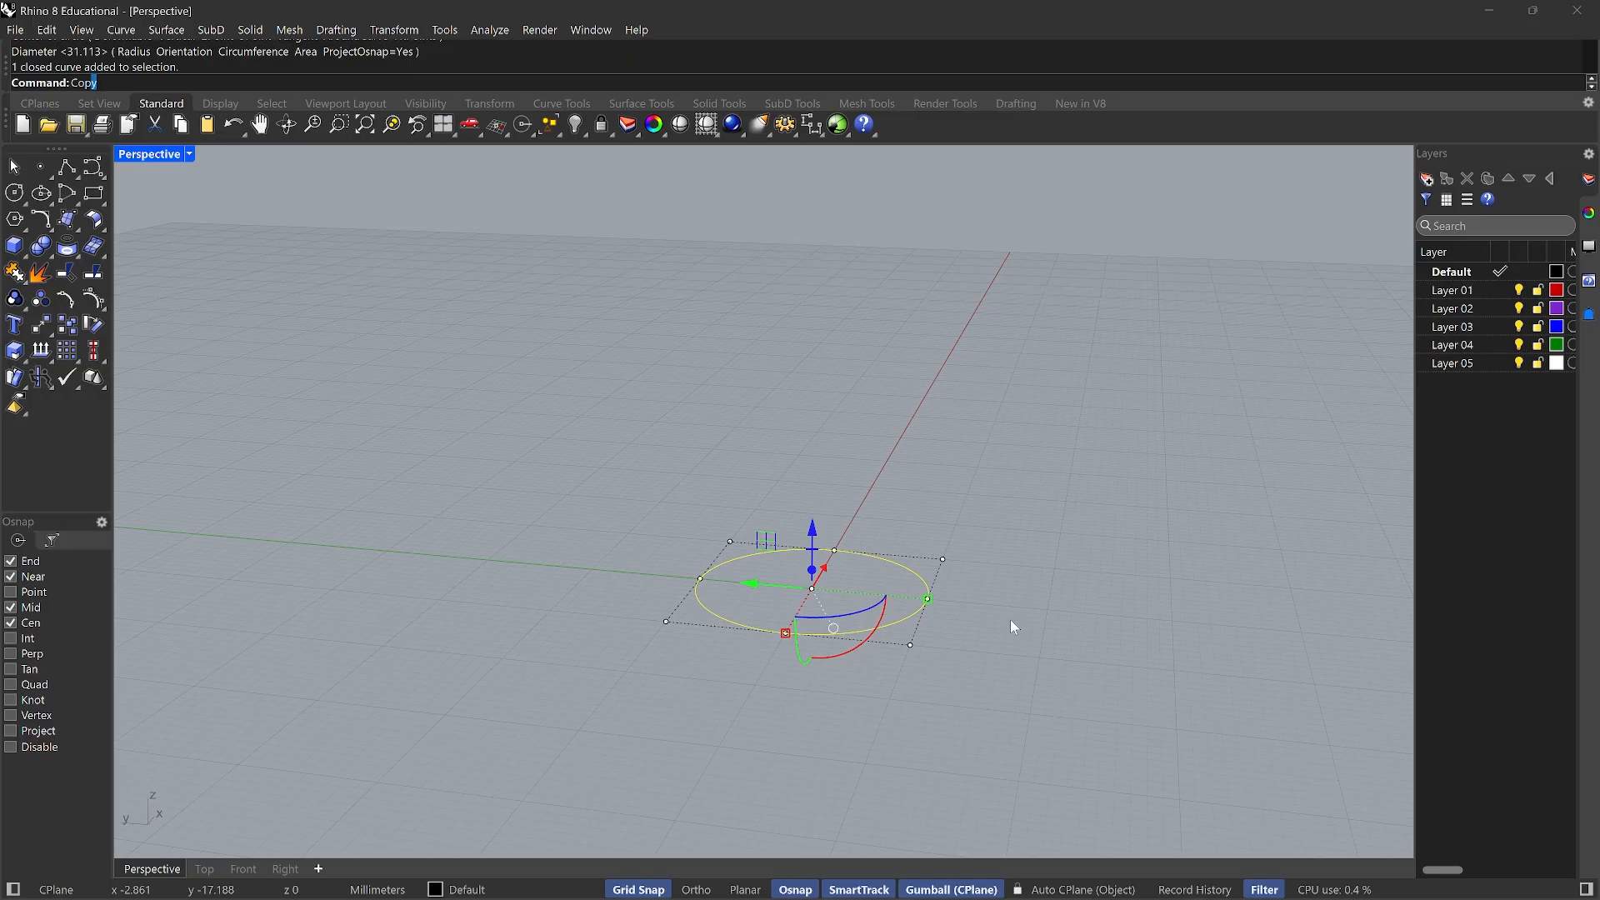
{"action": "key", "text": "Return"}
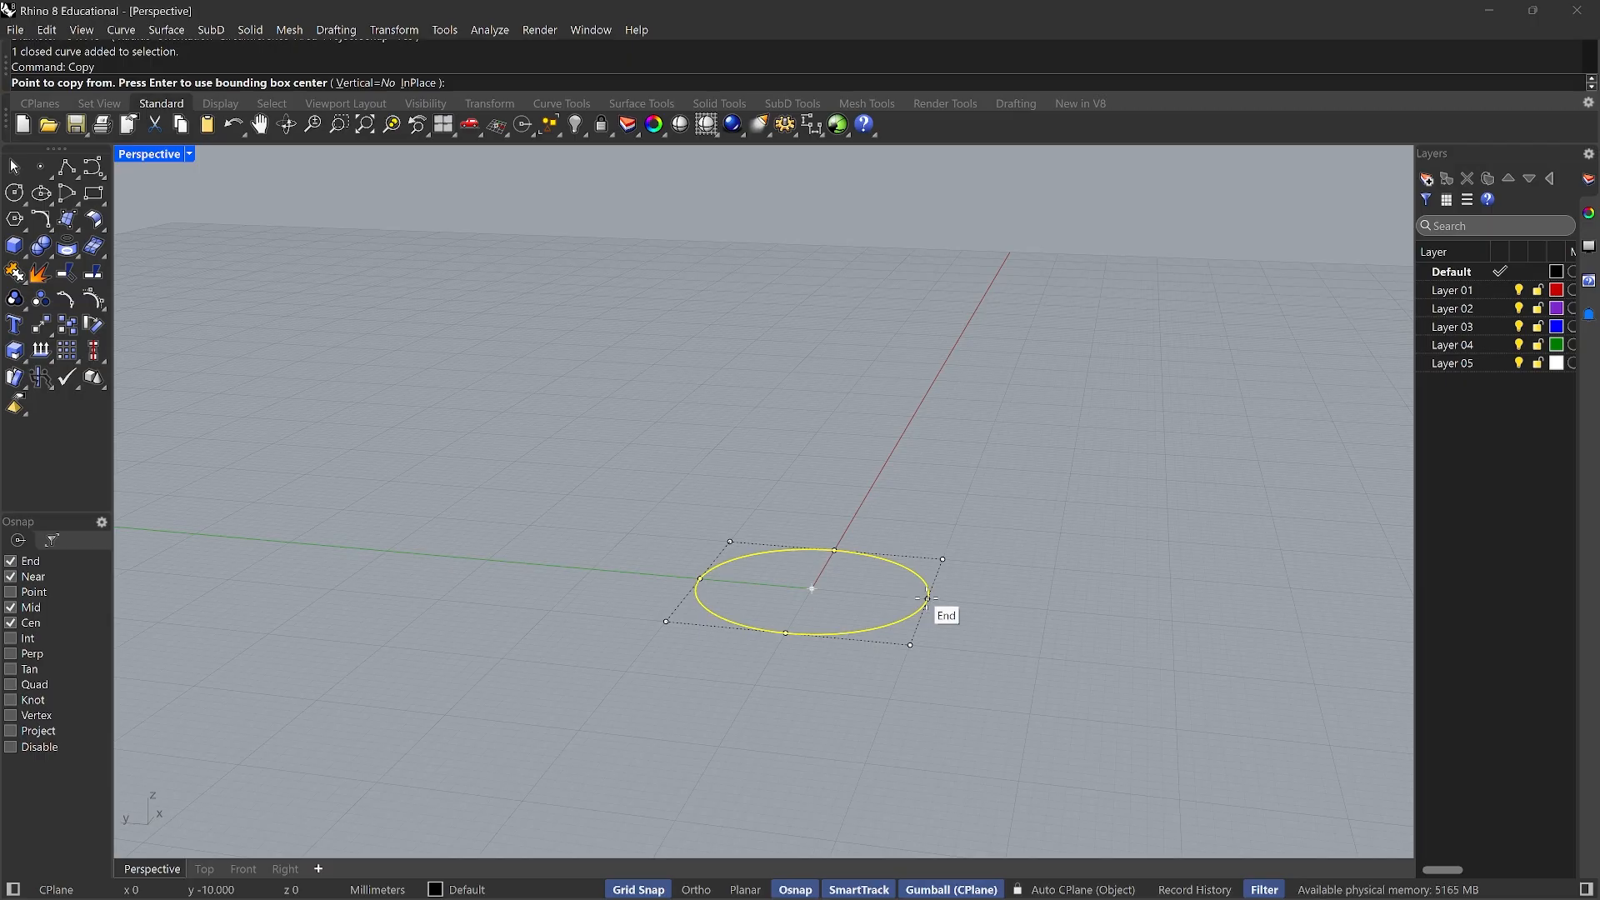
{"action": "left_click", "coordinate": [875, 627]}
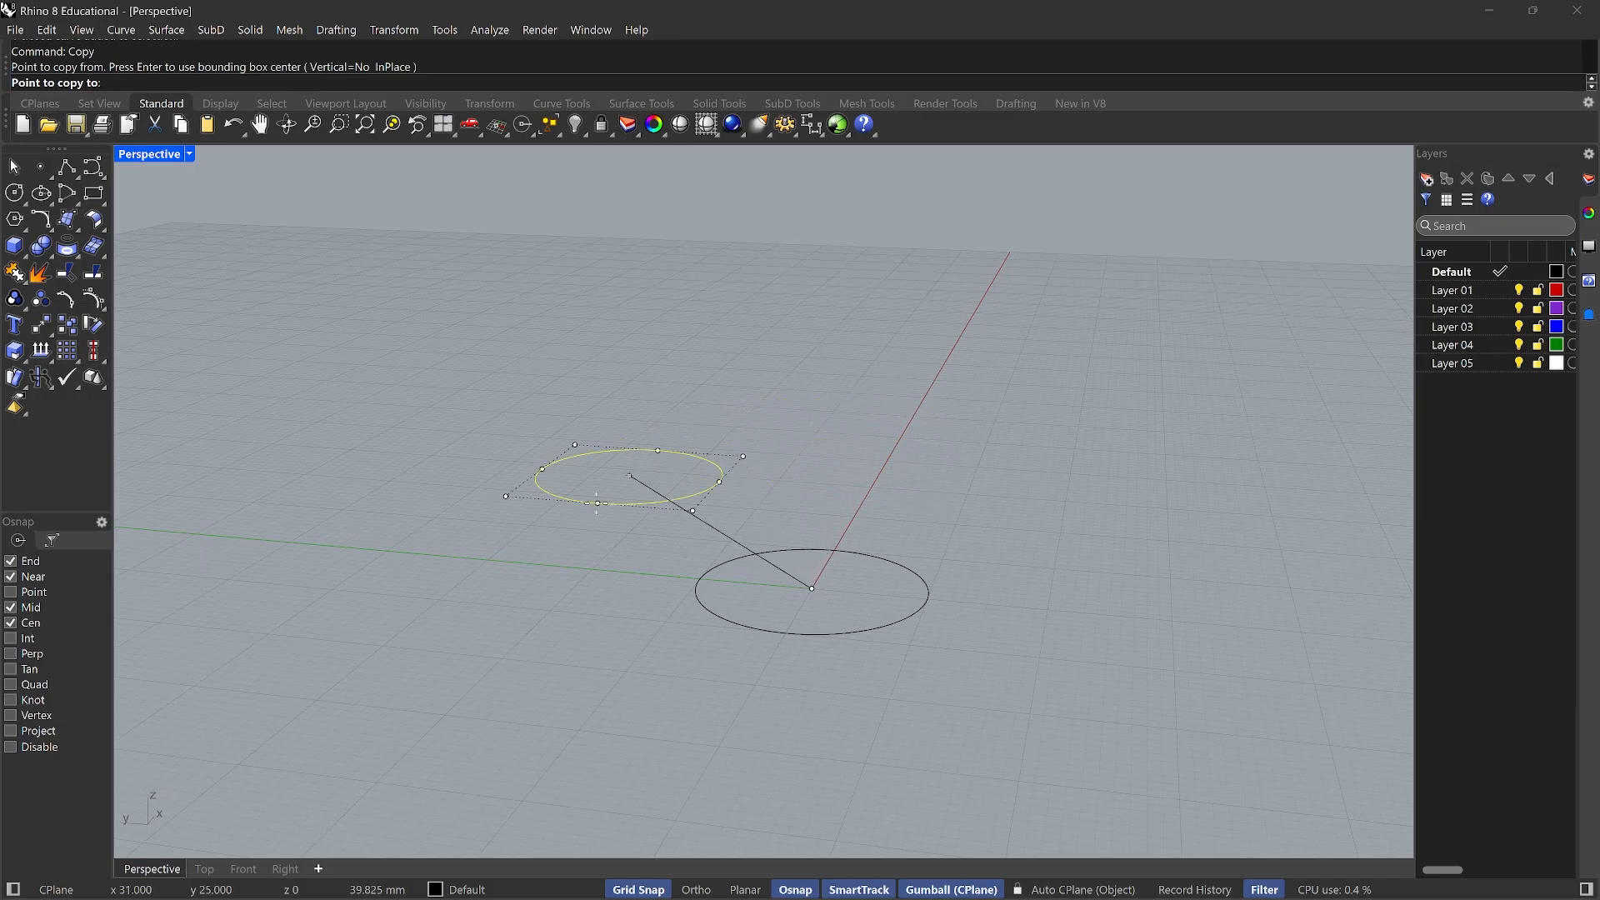
{"action": "key", "text": "shift"}
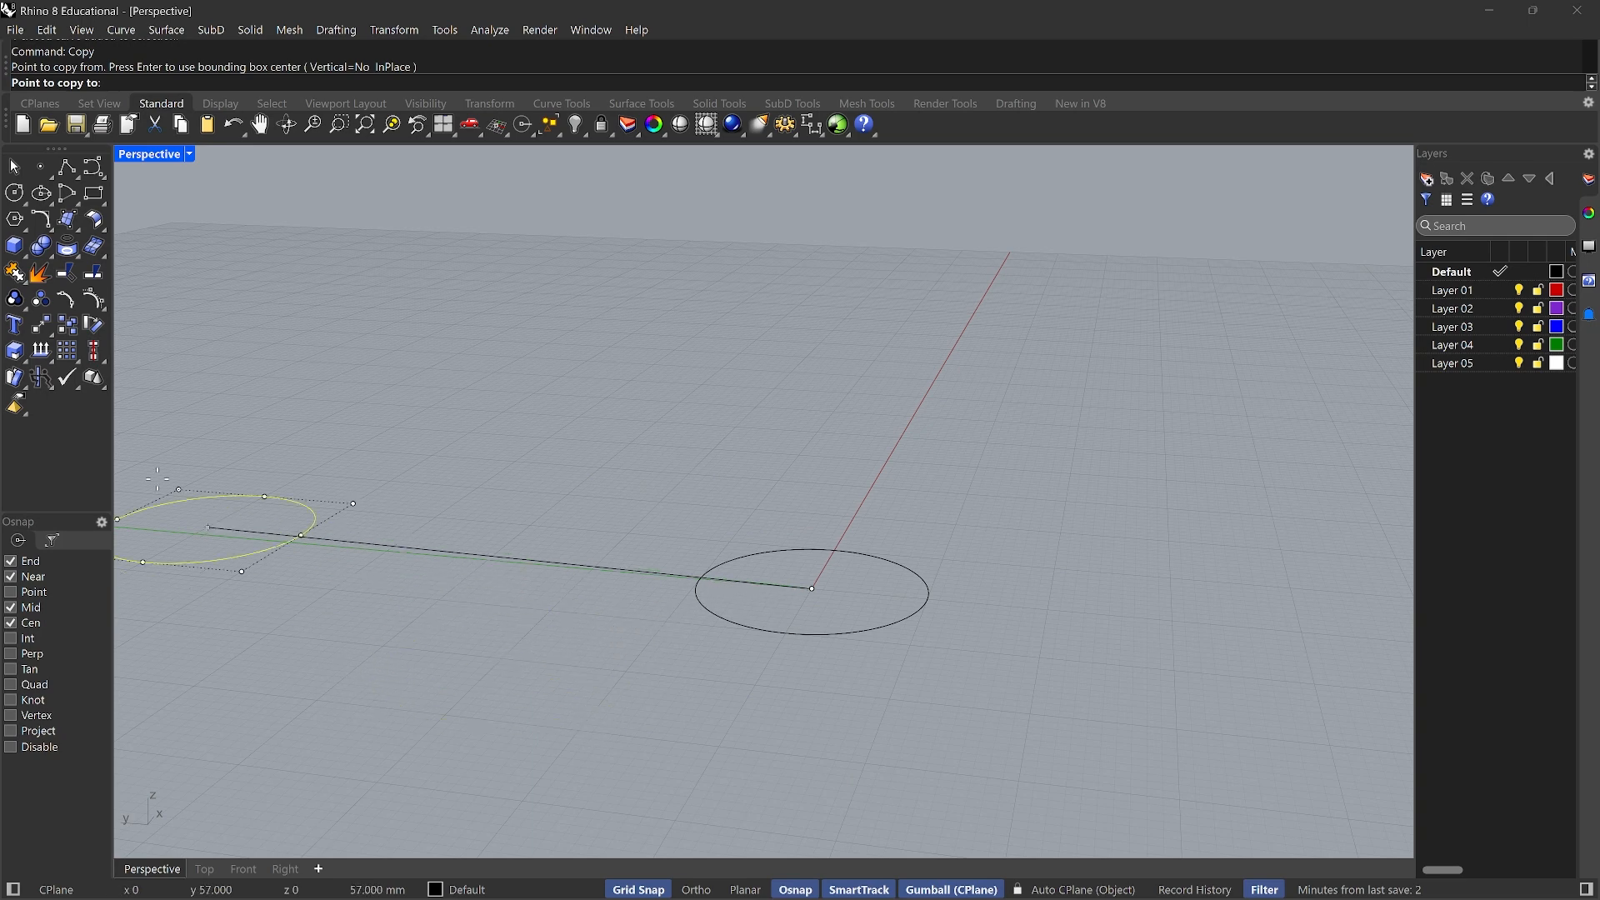
{"action": "double_click", "coordinate": [139, 158]}
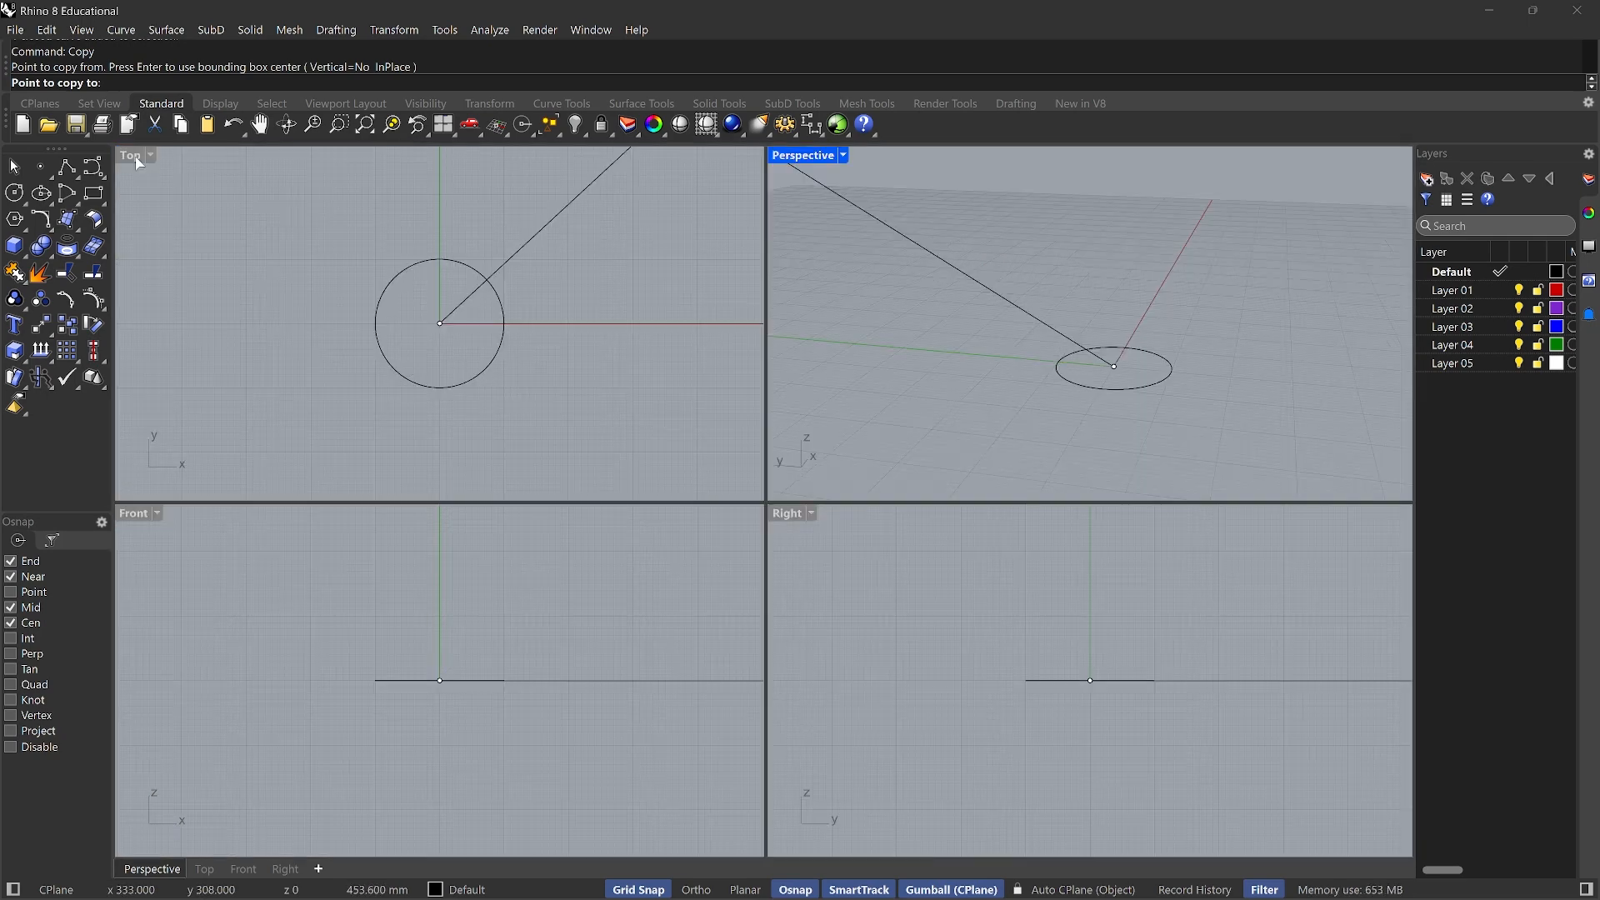
{"action": "double_click", "coordinate": [789, 517]}
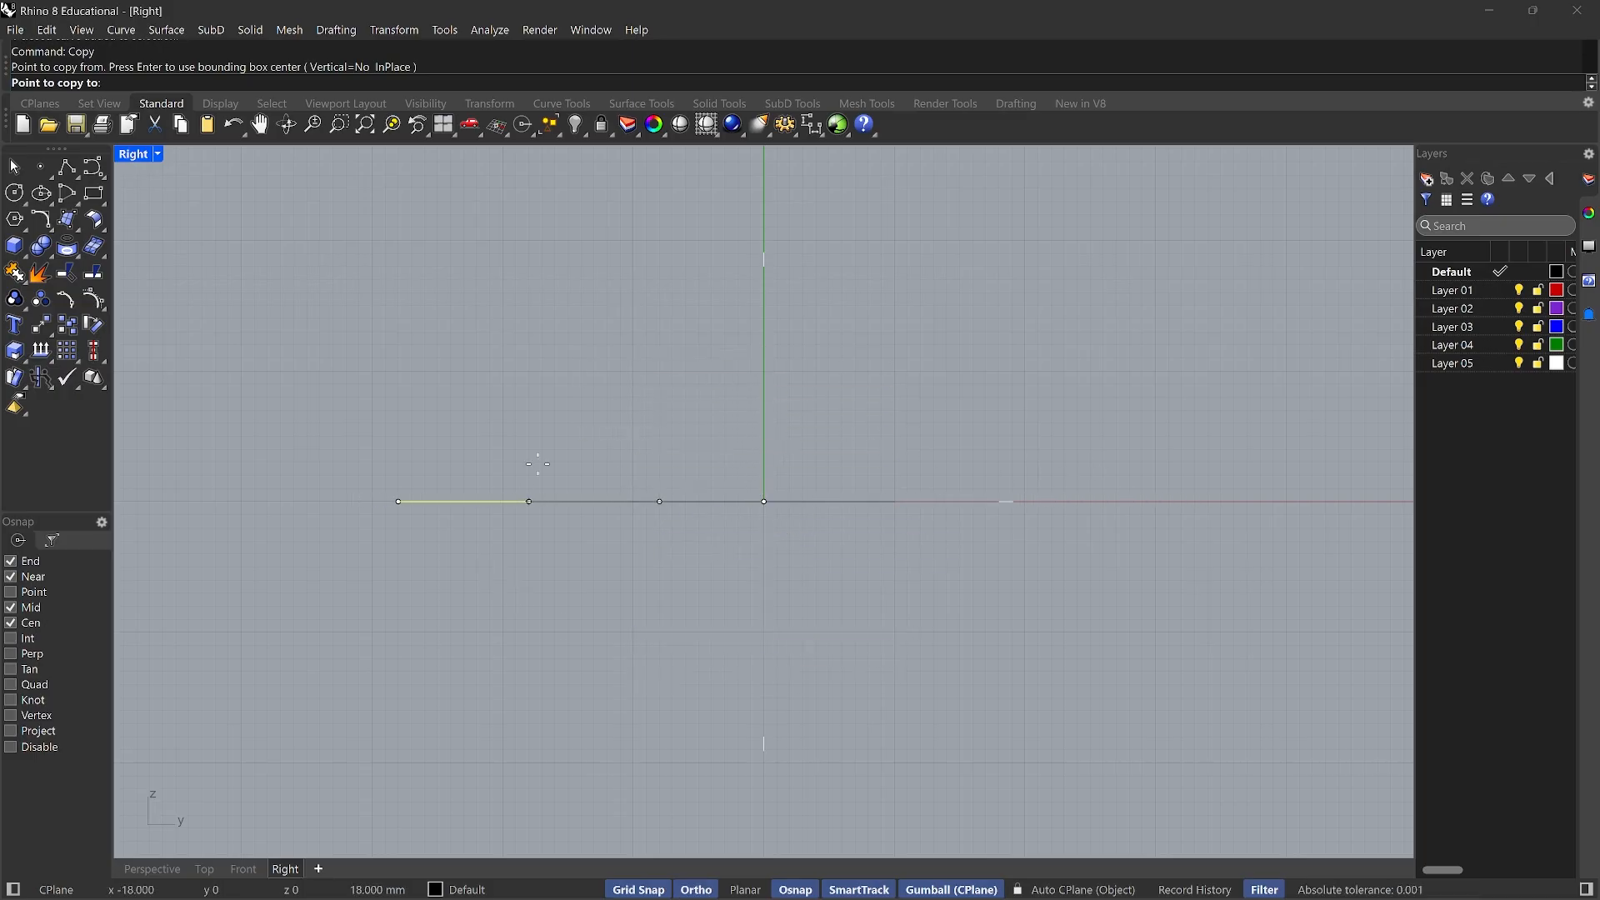
{"action": "key", "text": "F8"}
{"action": "key", "text": "F8"}
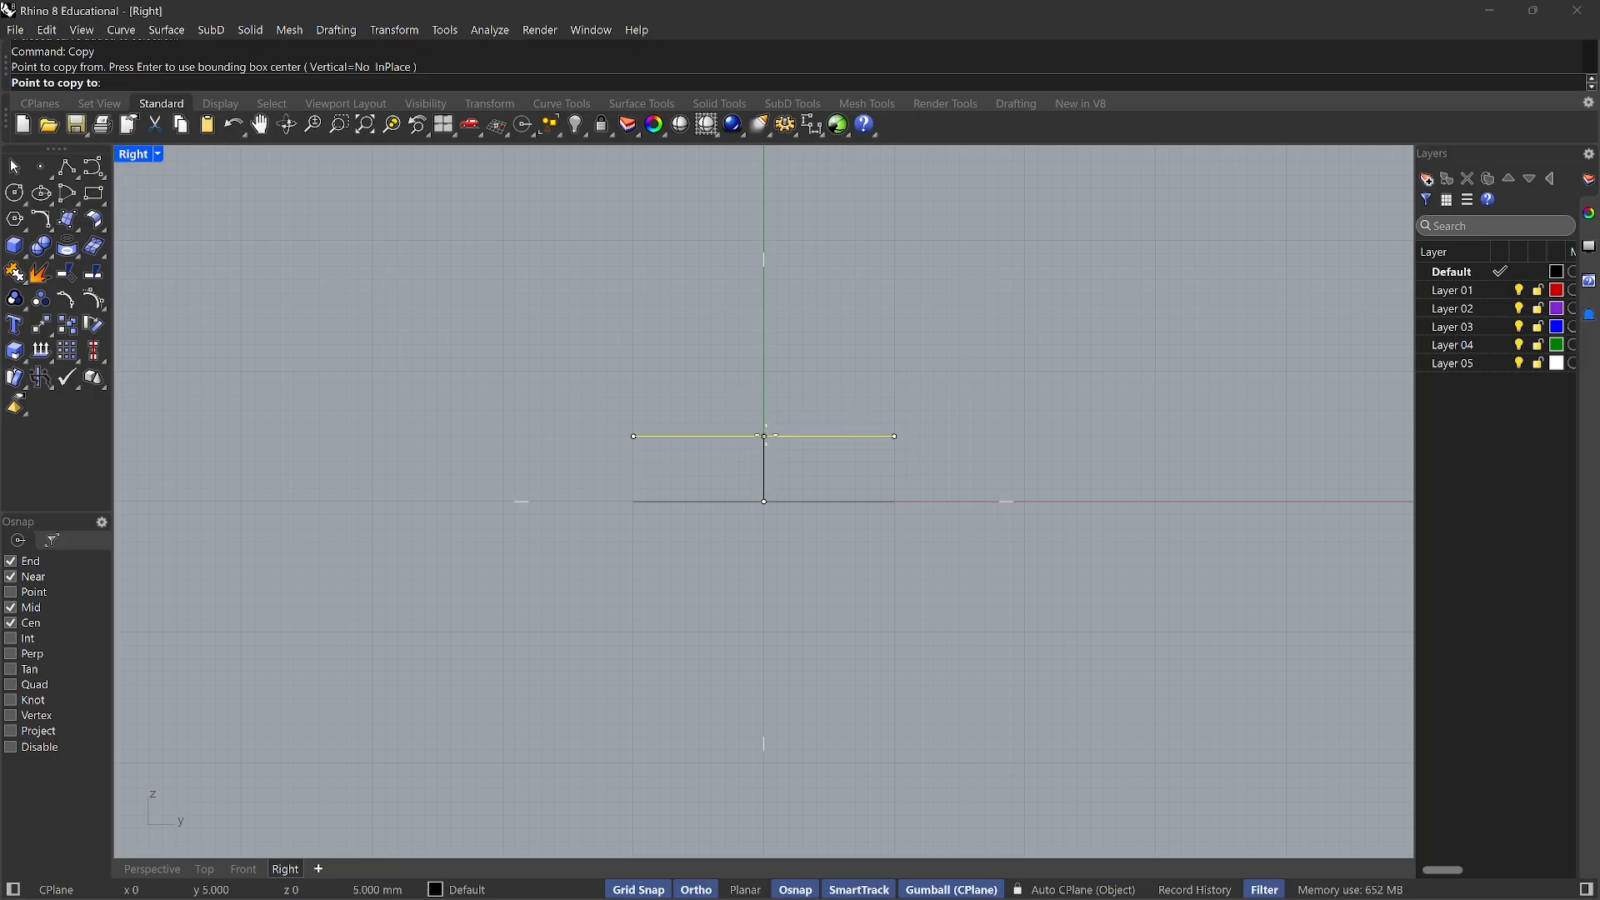
{"action": "left_click", "coordinate": [764, 436]}
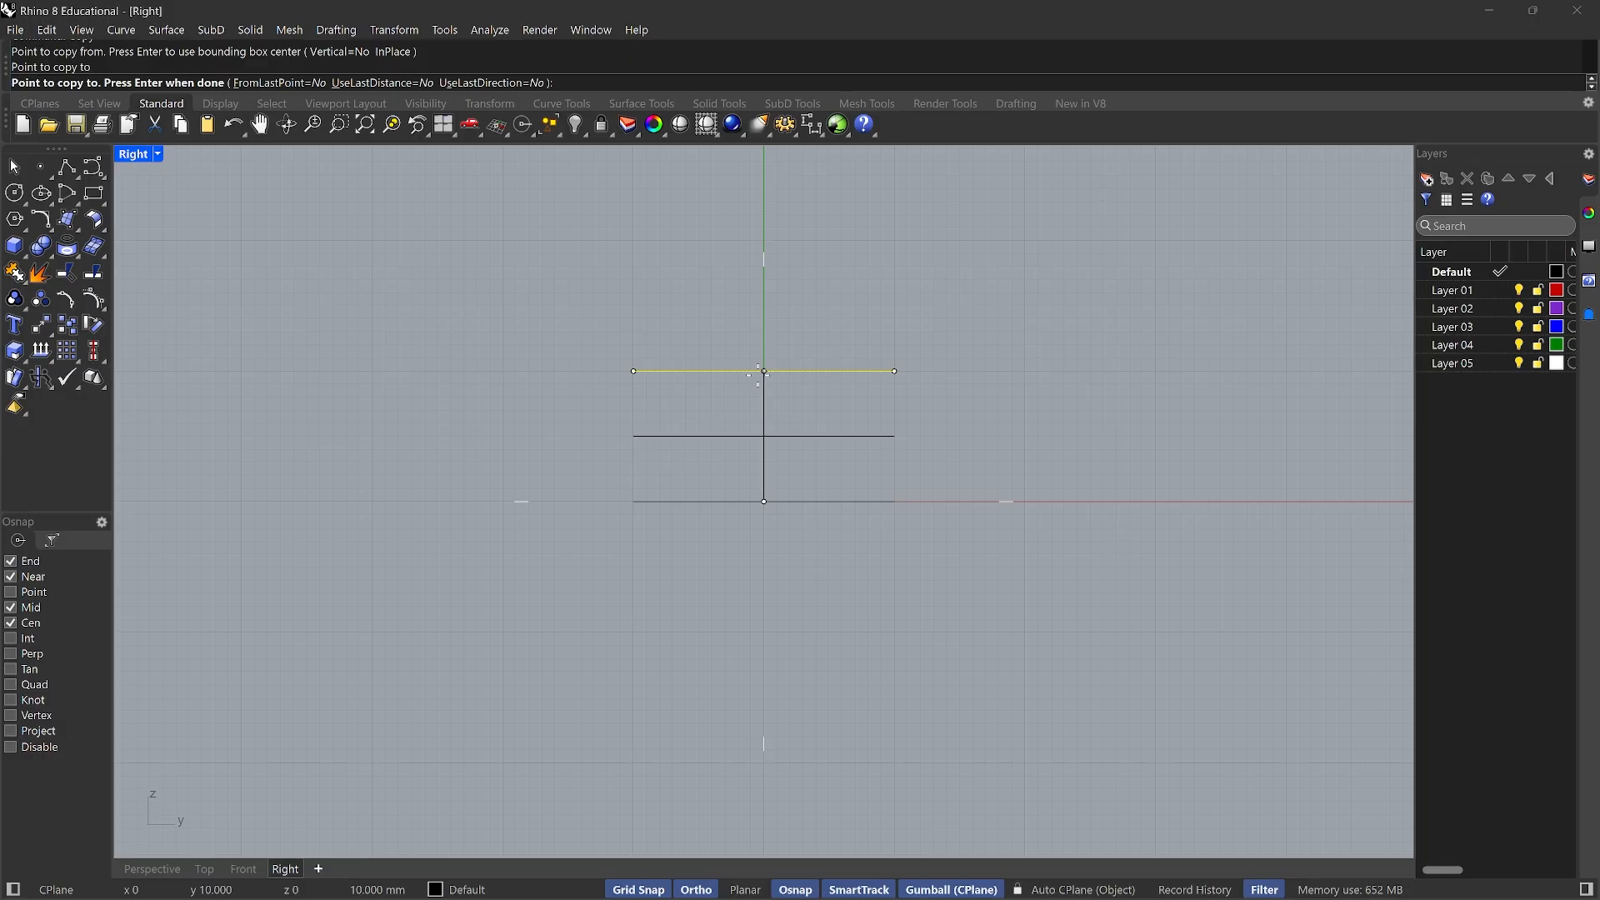
{"action": "key", "text": "Return"}
Copy the base circle from its centre to heights of 10, 15, 20 and 25 mm directly above it
{"action": "key", "text": "Return"}
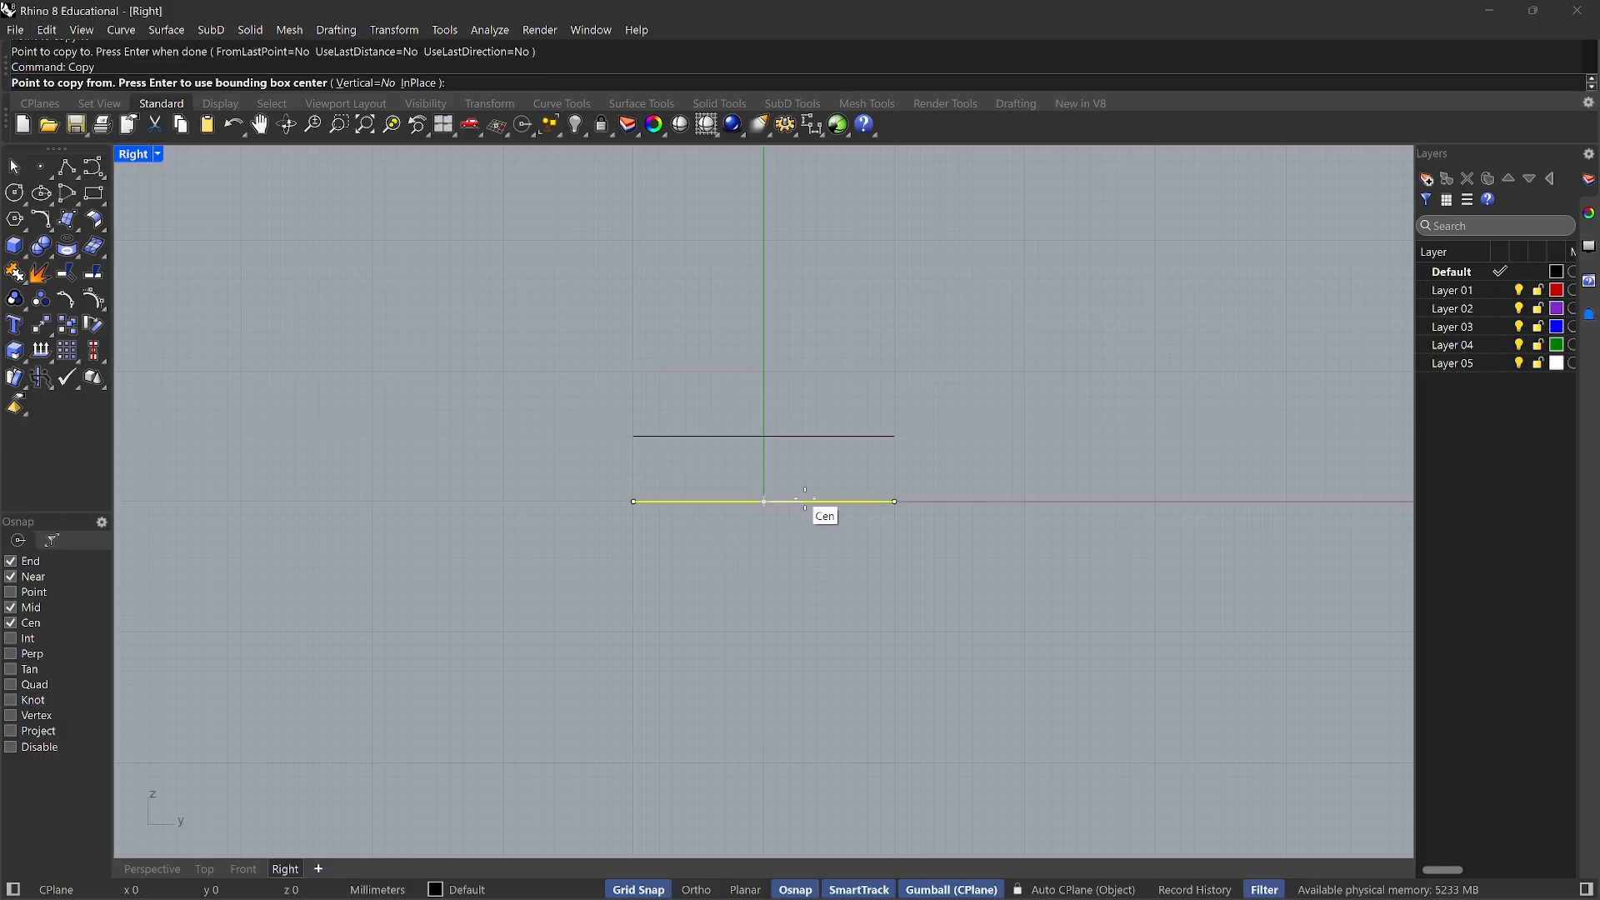
{"action": "left_click", "coordinate": [764, 502]}
{"action": "key", "text": "F8"}
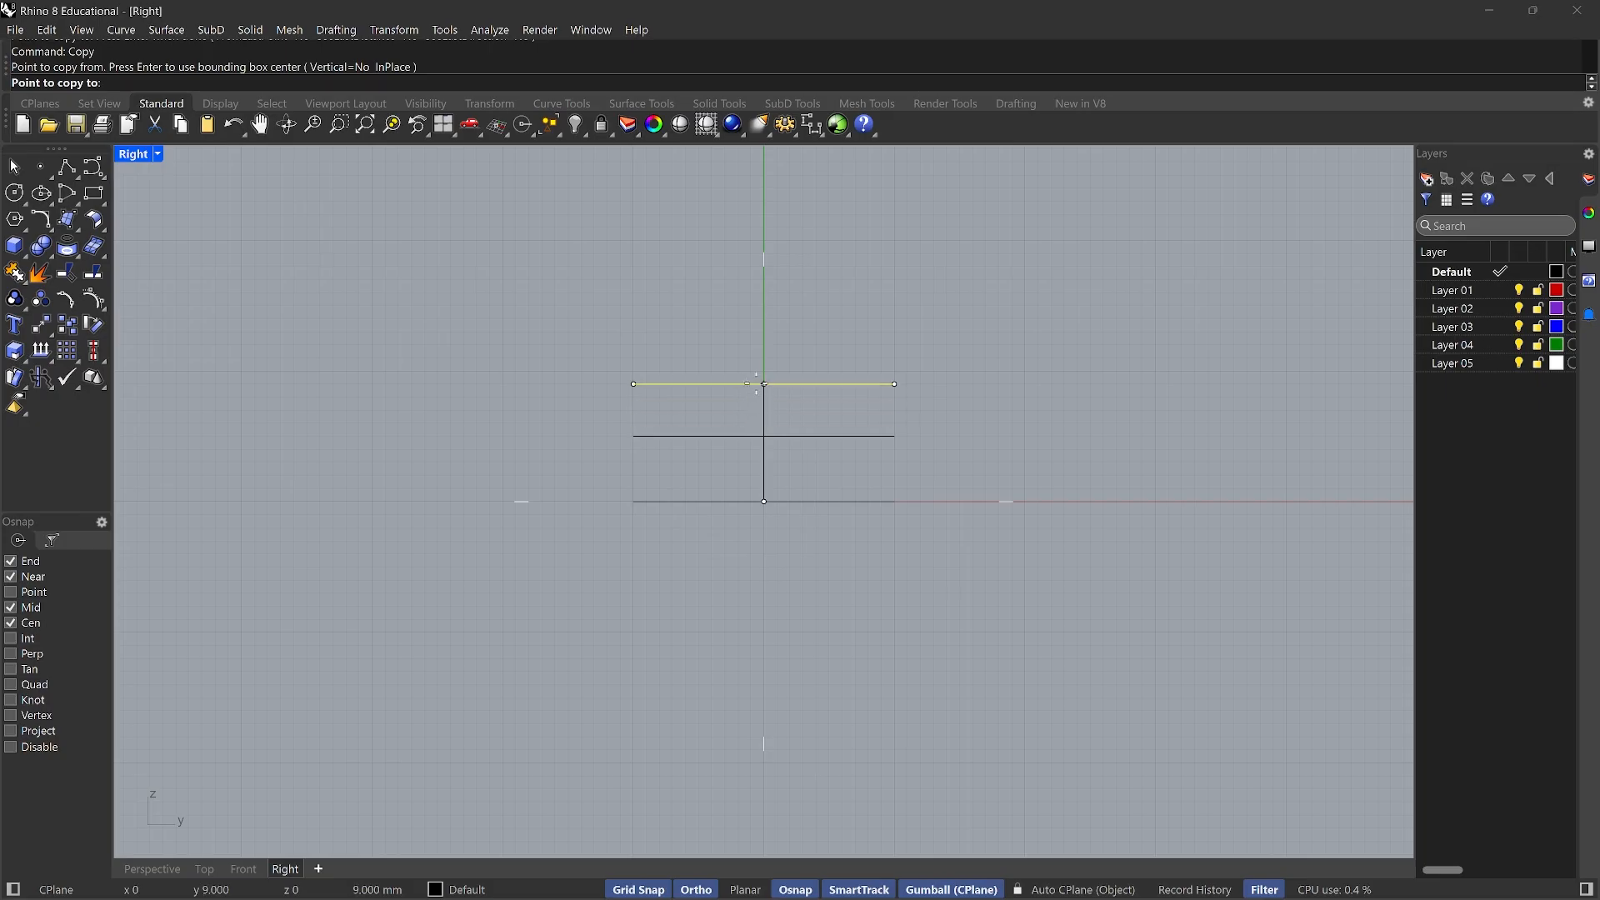
{"action": "left_click", "coordinate": [755, 370]}
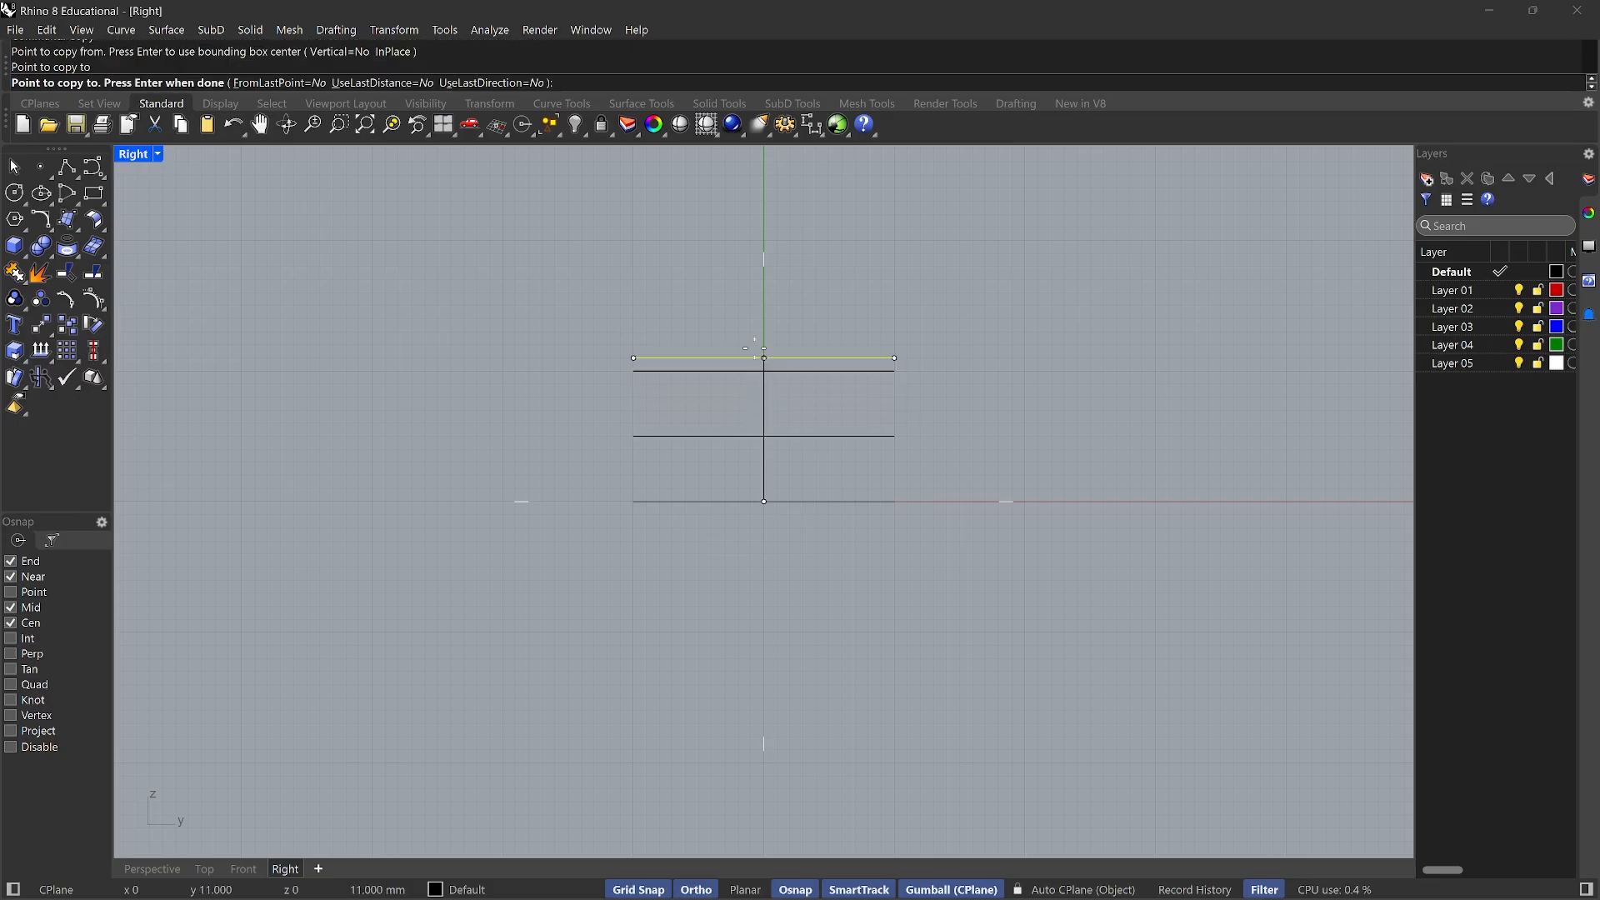
{"action": "left_click", "coordinate": [757, 306]}
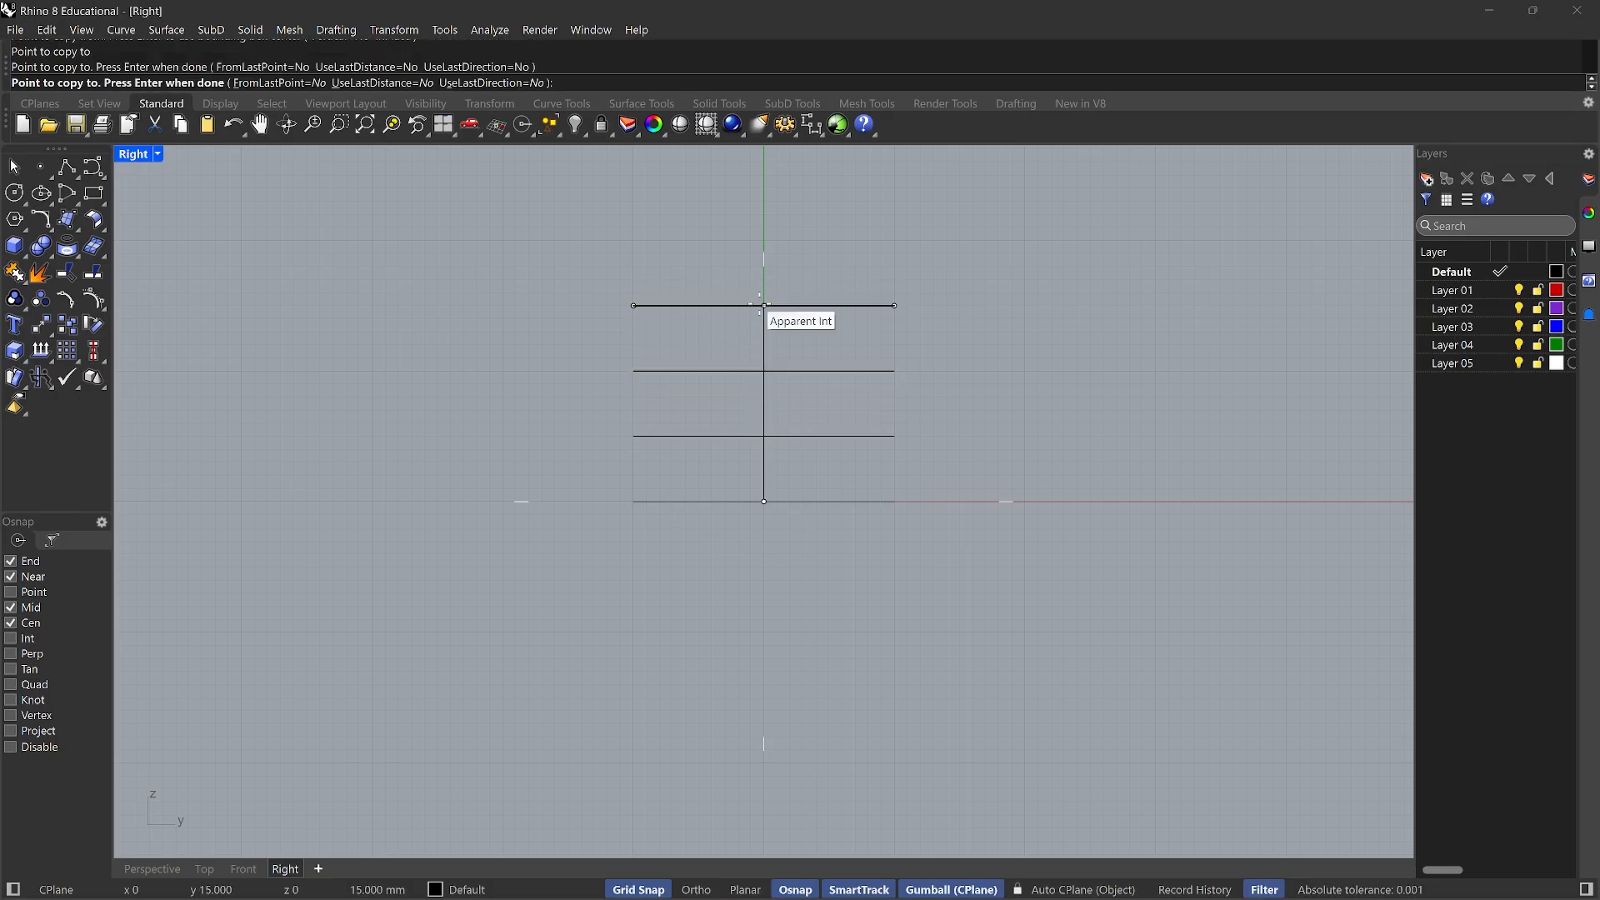
{"action": "left_click", "coordinate": [764, 241]}
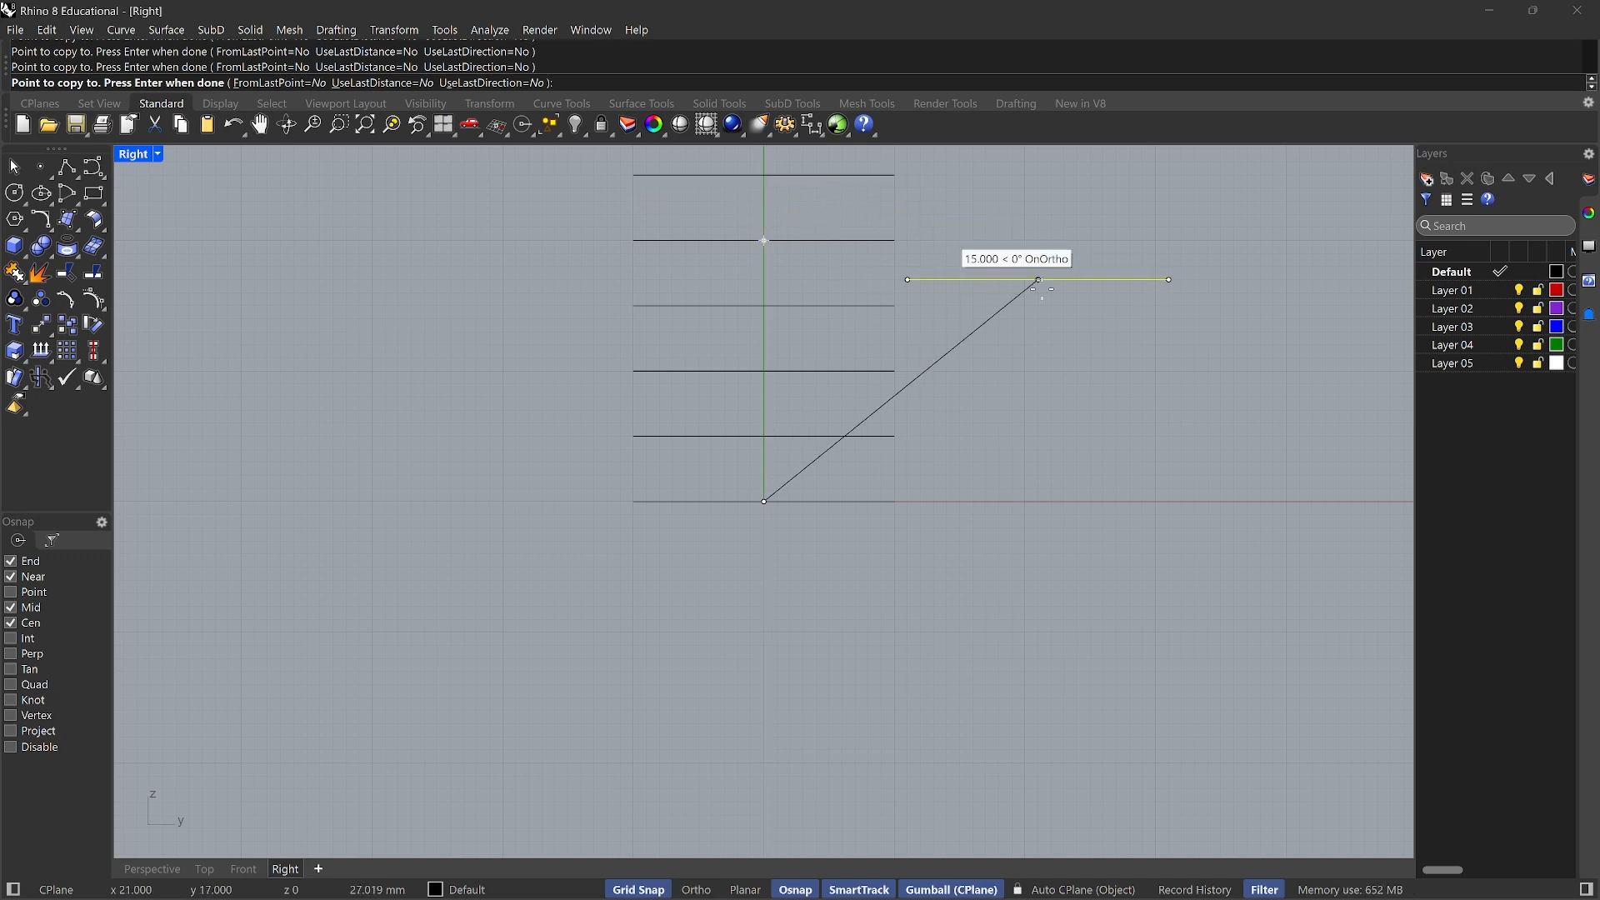
{"action": "key", "text": "Return"}
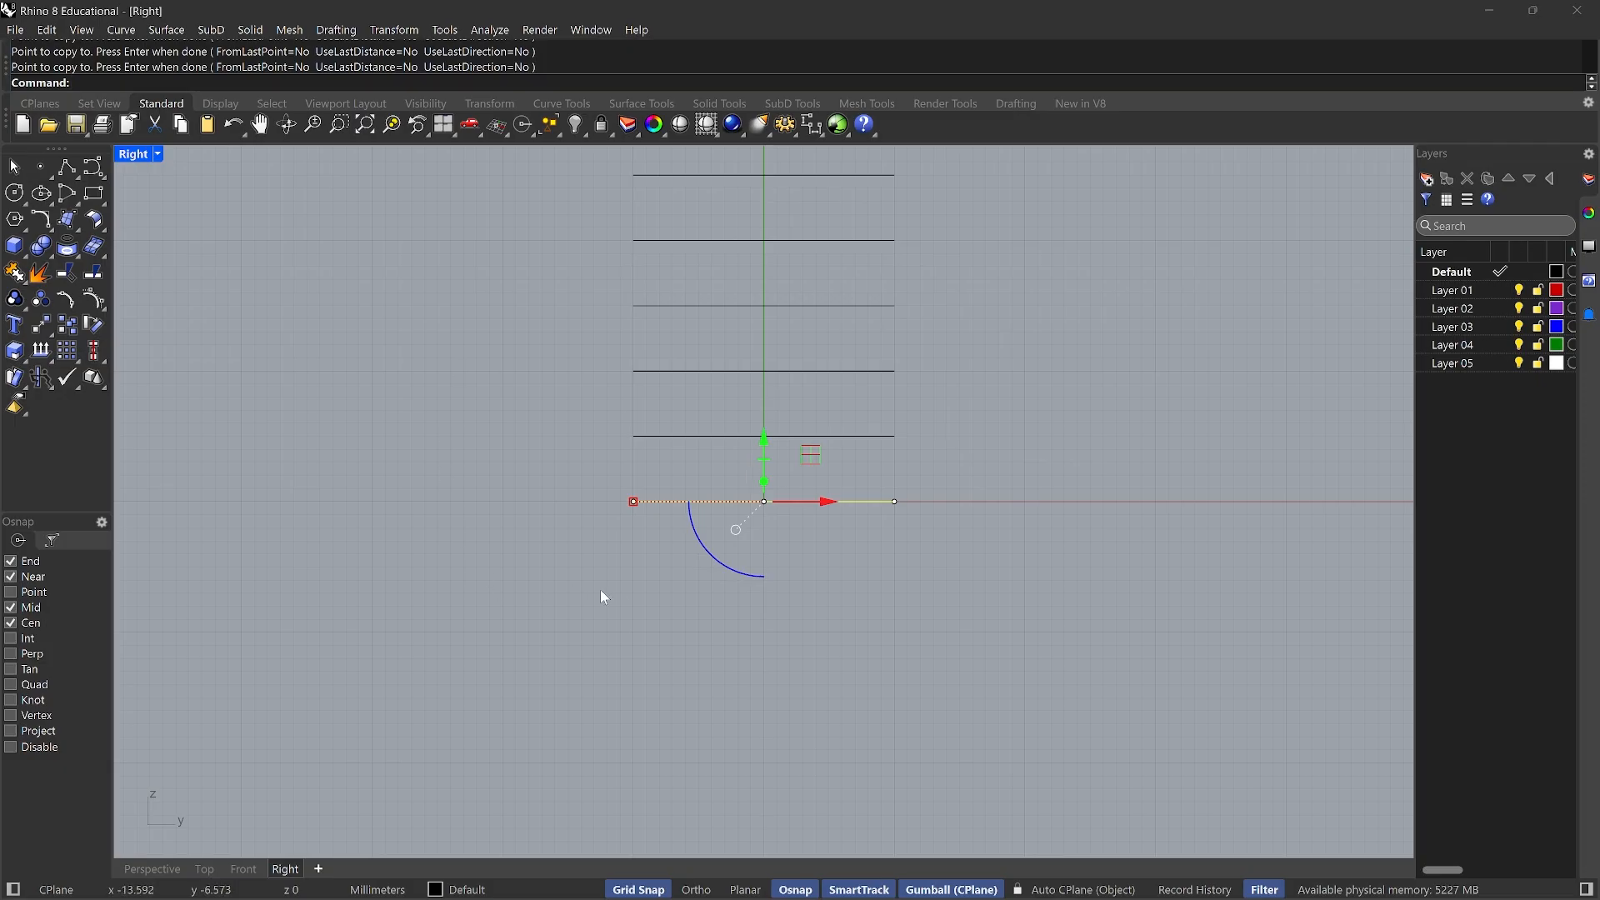
Return to the maximized Perspective view, select all six circles and zoom all viewports to the selection
{"action": "right_click_drag", "start_coordinate": [722, 562], "coordinate": [675, 738]}
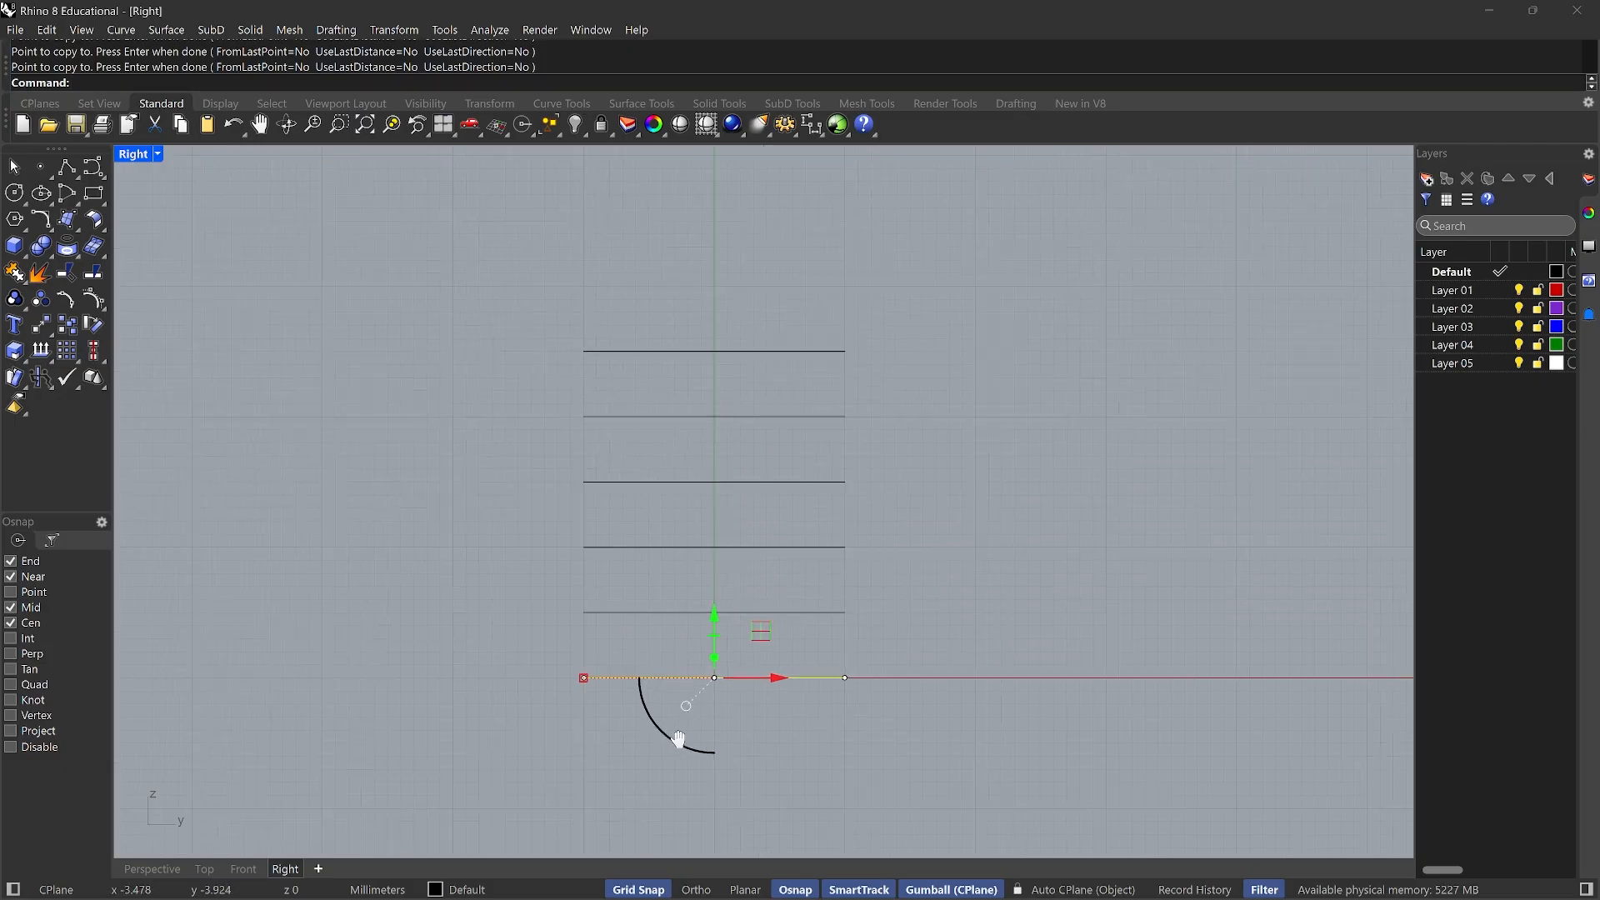
{"action": "double_click", "coordinate": [133, 153]}
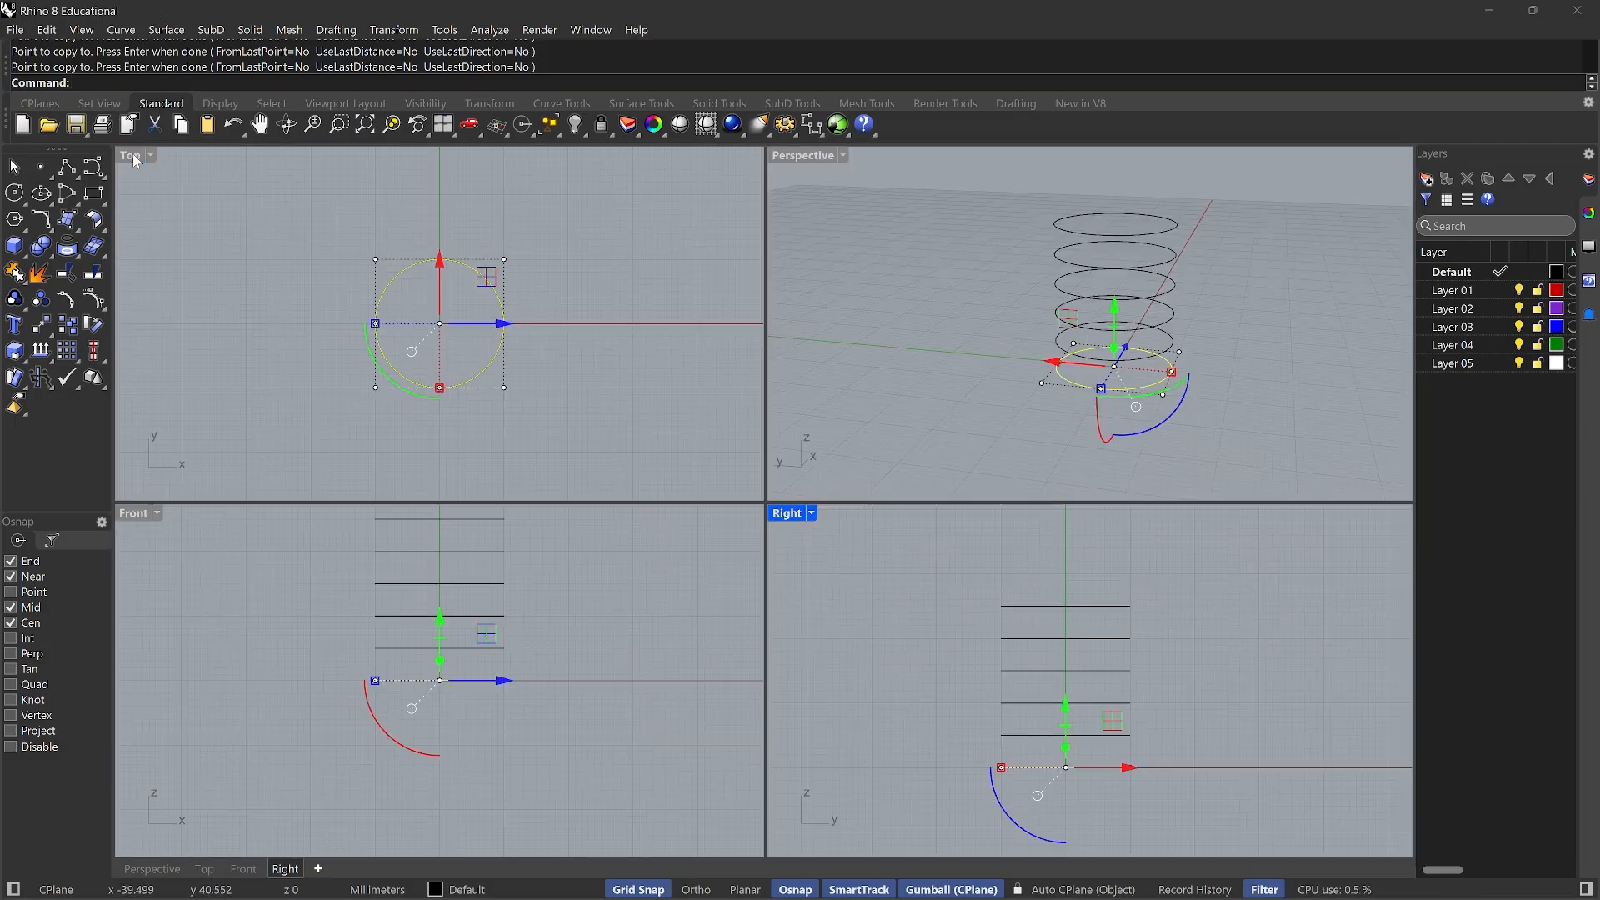
{"action": "double_click", "coordinate": [848, 153]}
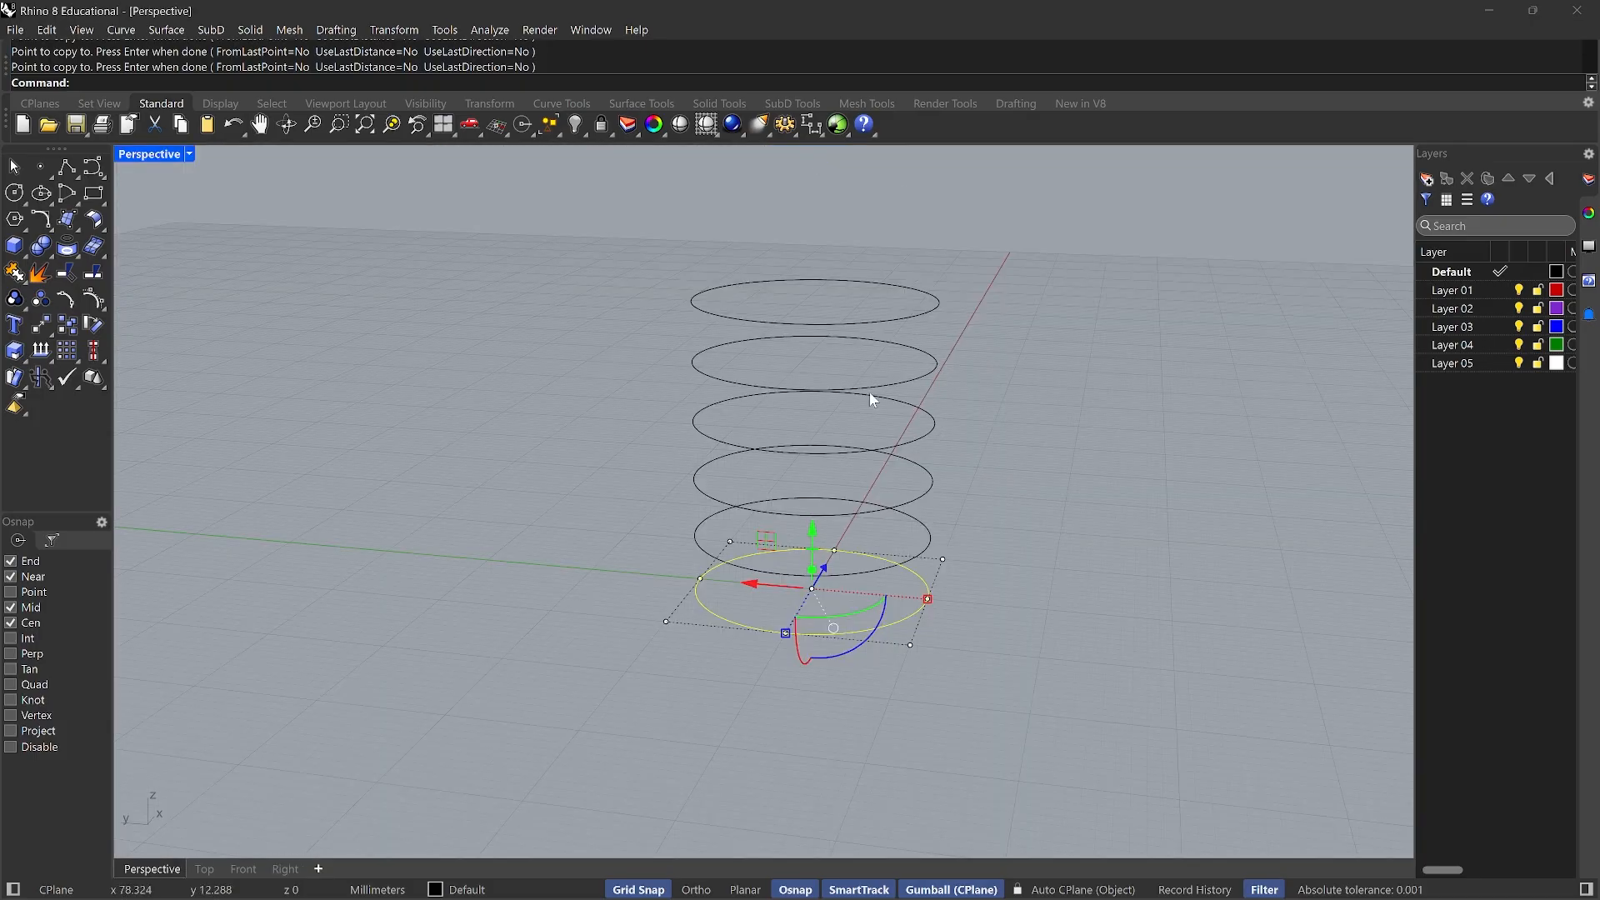
{"action": "left_click", "coordinate": [1043, 457]}
{"action": "right_click_drag", "start_coordinate": [1044, 458], "coordinate": [911, 440]}
{"action": "left_click_drag", "start_coordinate": [676, 352], "coordinate": [1245, 753]}
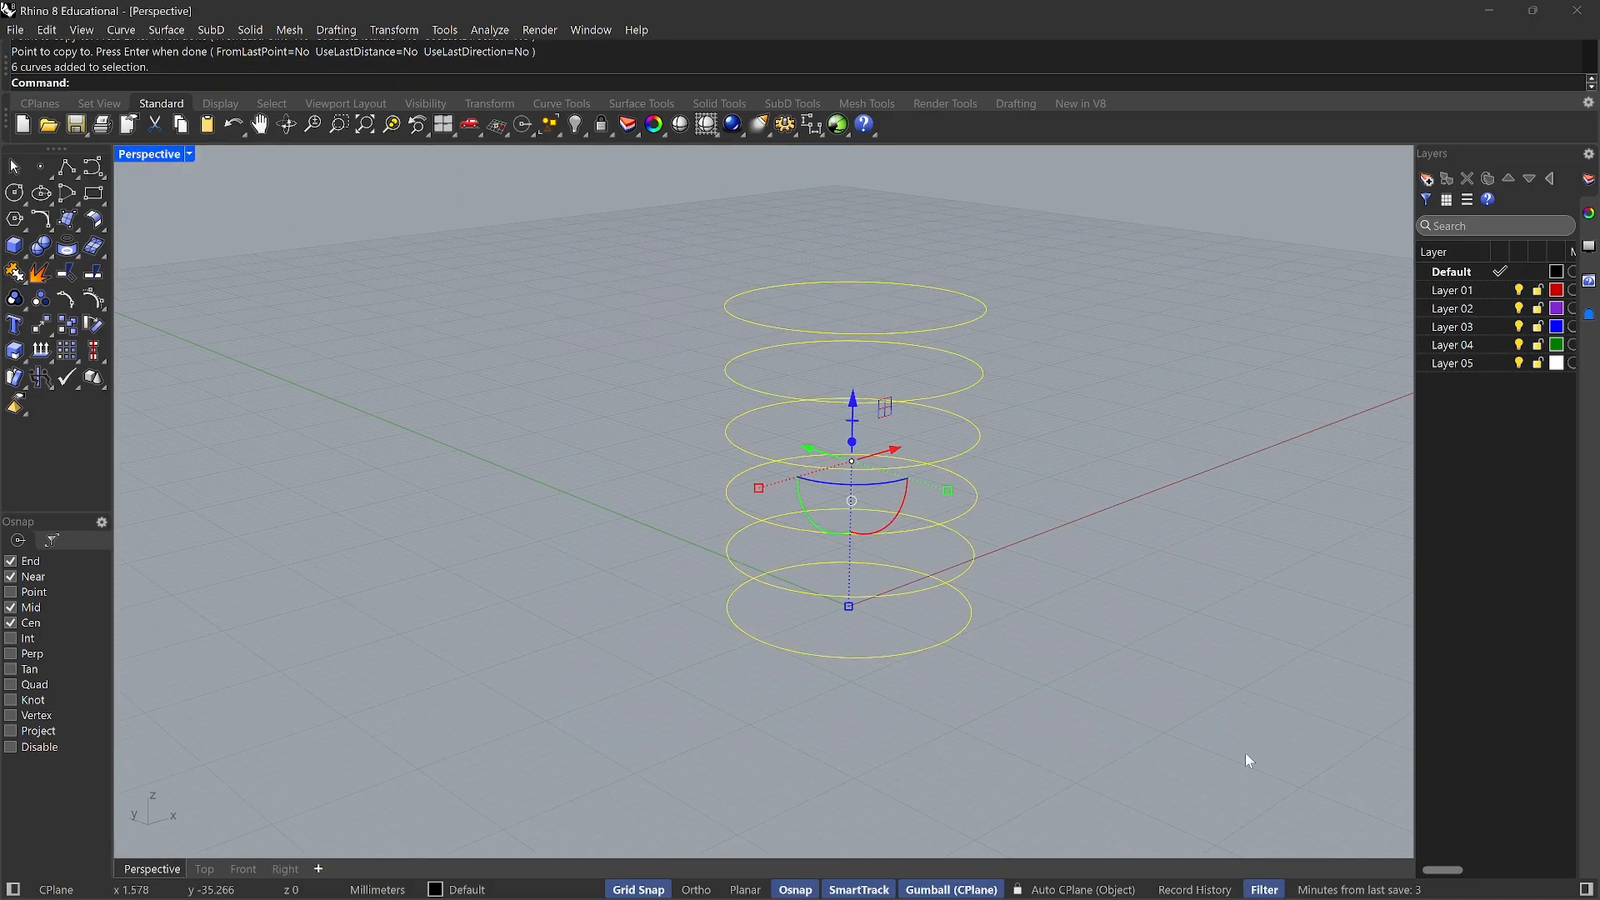
{"action": "type", "text": "ZSA"}
{"action": "key", "text": "Return"}
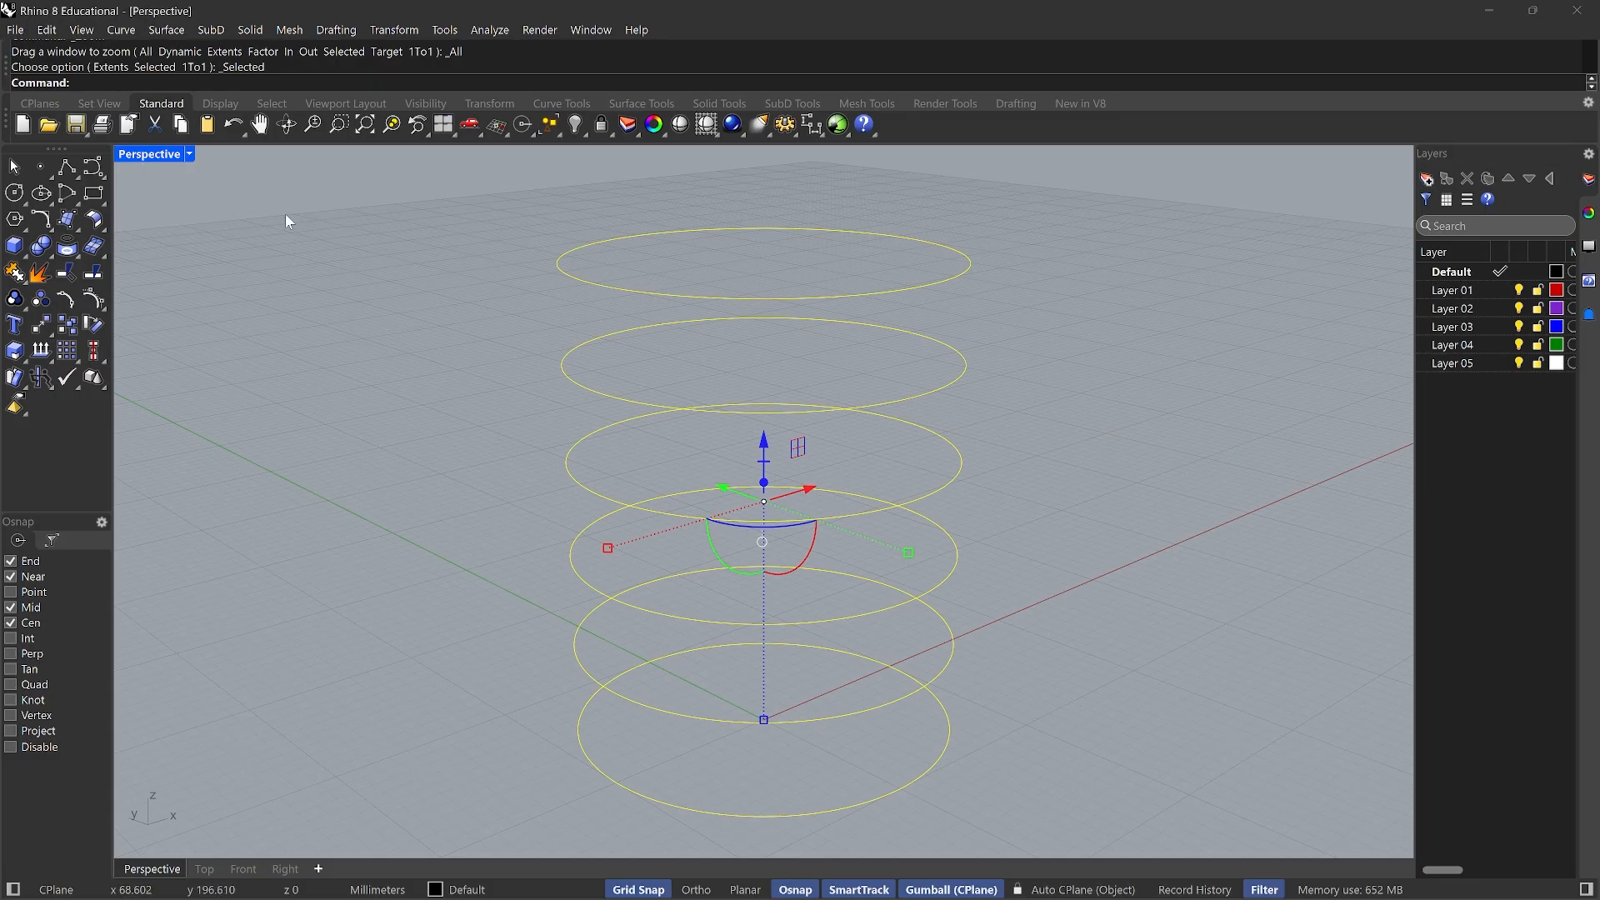
Pan the circles away in the four-viewport layout, zoom all viewports back to the selection, and maximize Perspective
{"action": "double_click", "coordinate": [150, 155]}
{"action": "scroll", "coordinate": [1084, 359], "scroll_direction": "down", "scroll_amount": 4}
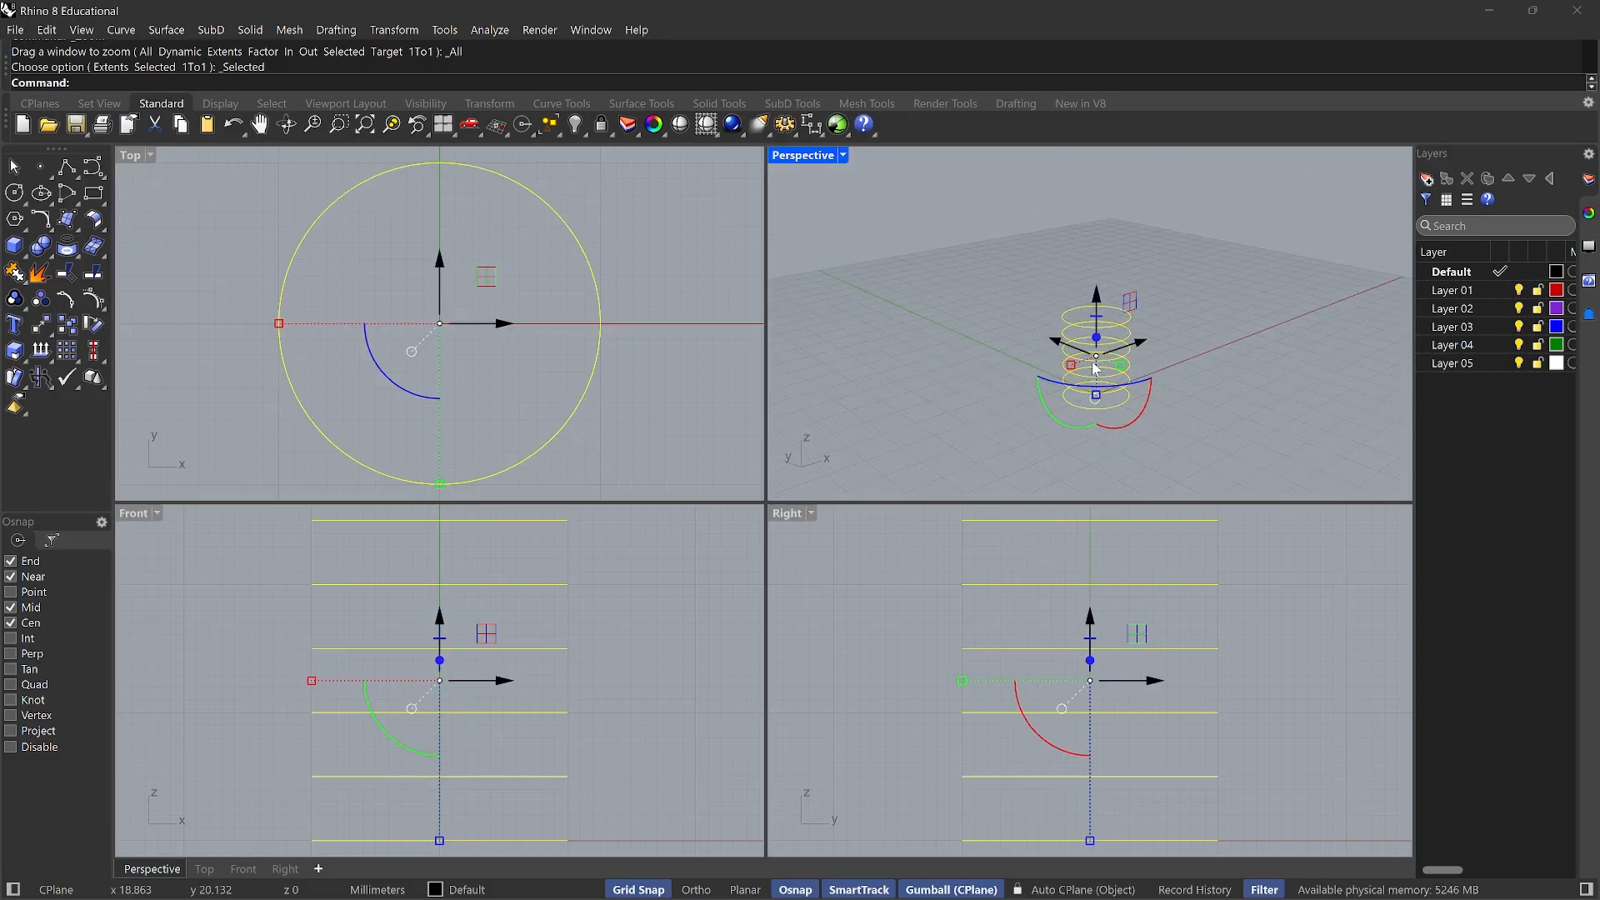
{"action": "right_click_drag", "start_coordinate": [1030, 375], "coordinate": [1271, 263], "text": "shift"}
{"action": "right_click_drag", "start_coordinate": [1293, 684], "coordinate": [1239, 598]}
{"action": "right_click_drag", "start_coordinate": [634, 646], "coordinate": [714, 779]}
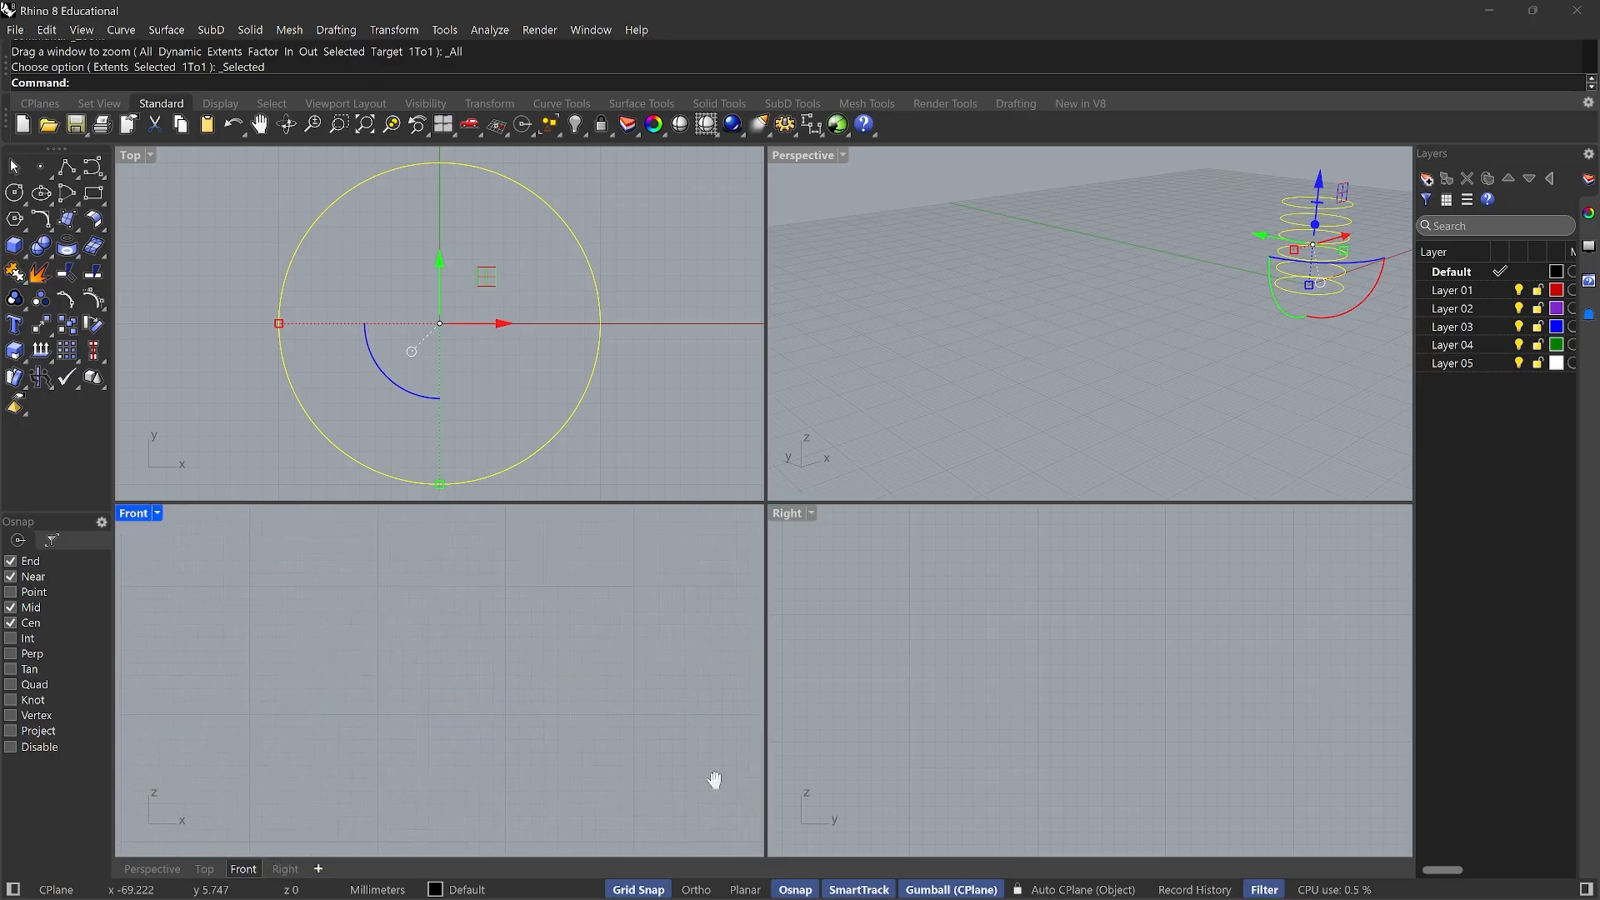
{"action": "right_click_drag", "start_coordinate": [758, 272], "coordinate": [293, 481]}
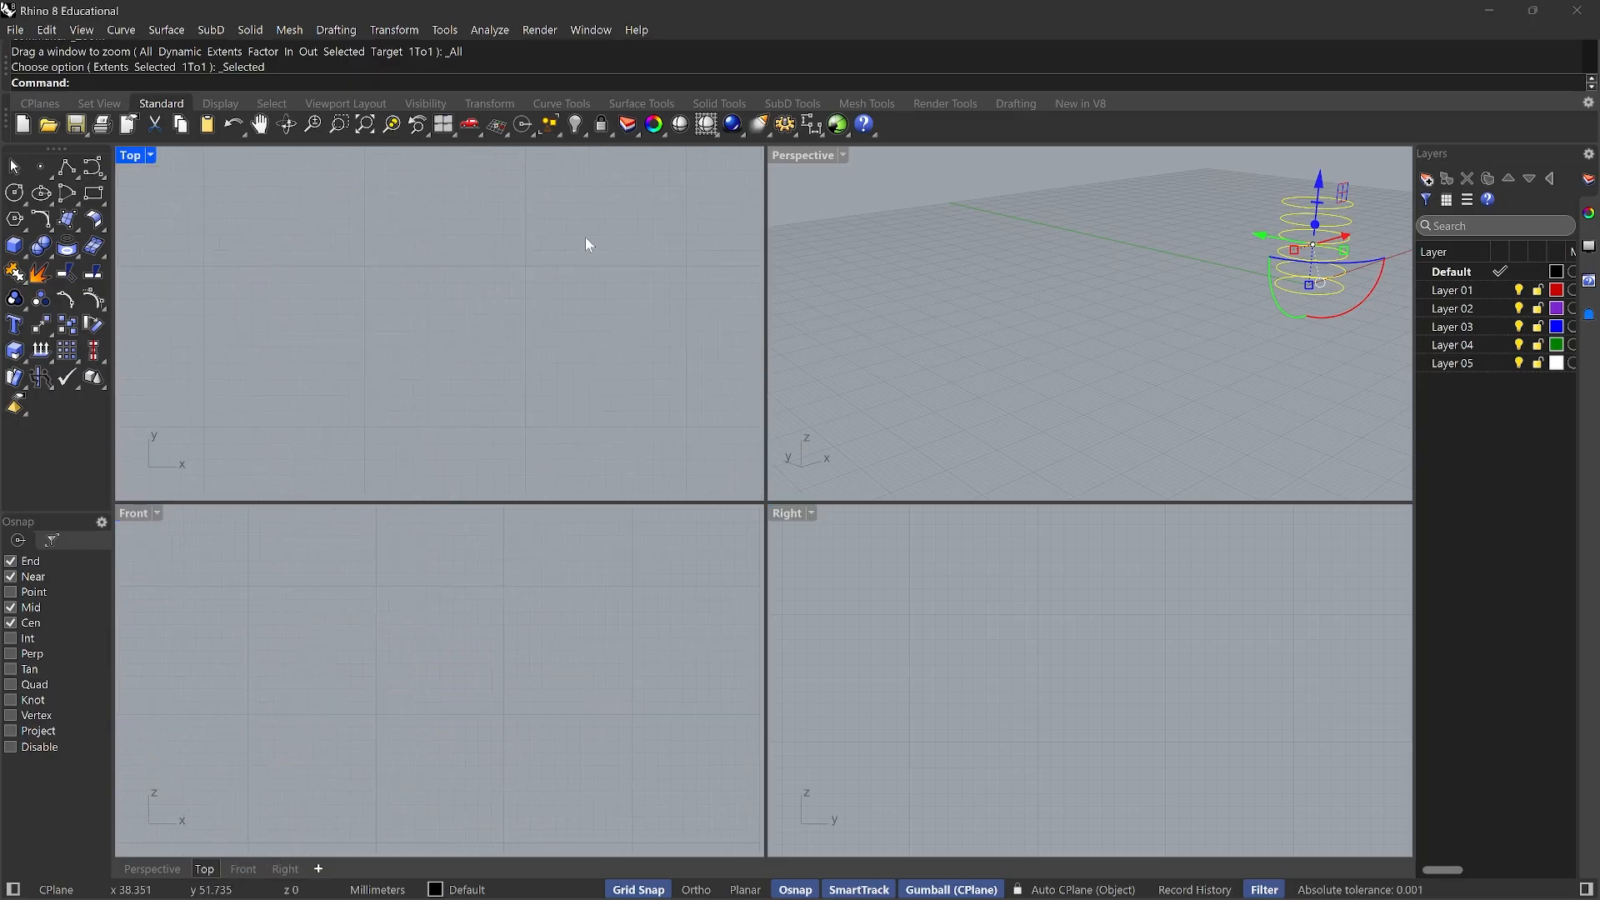
{"action": "type", "text": "ZSA"}
{"action": "key", "text": "Return"}
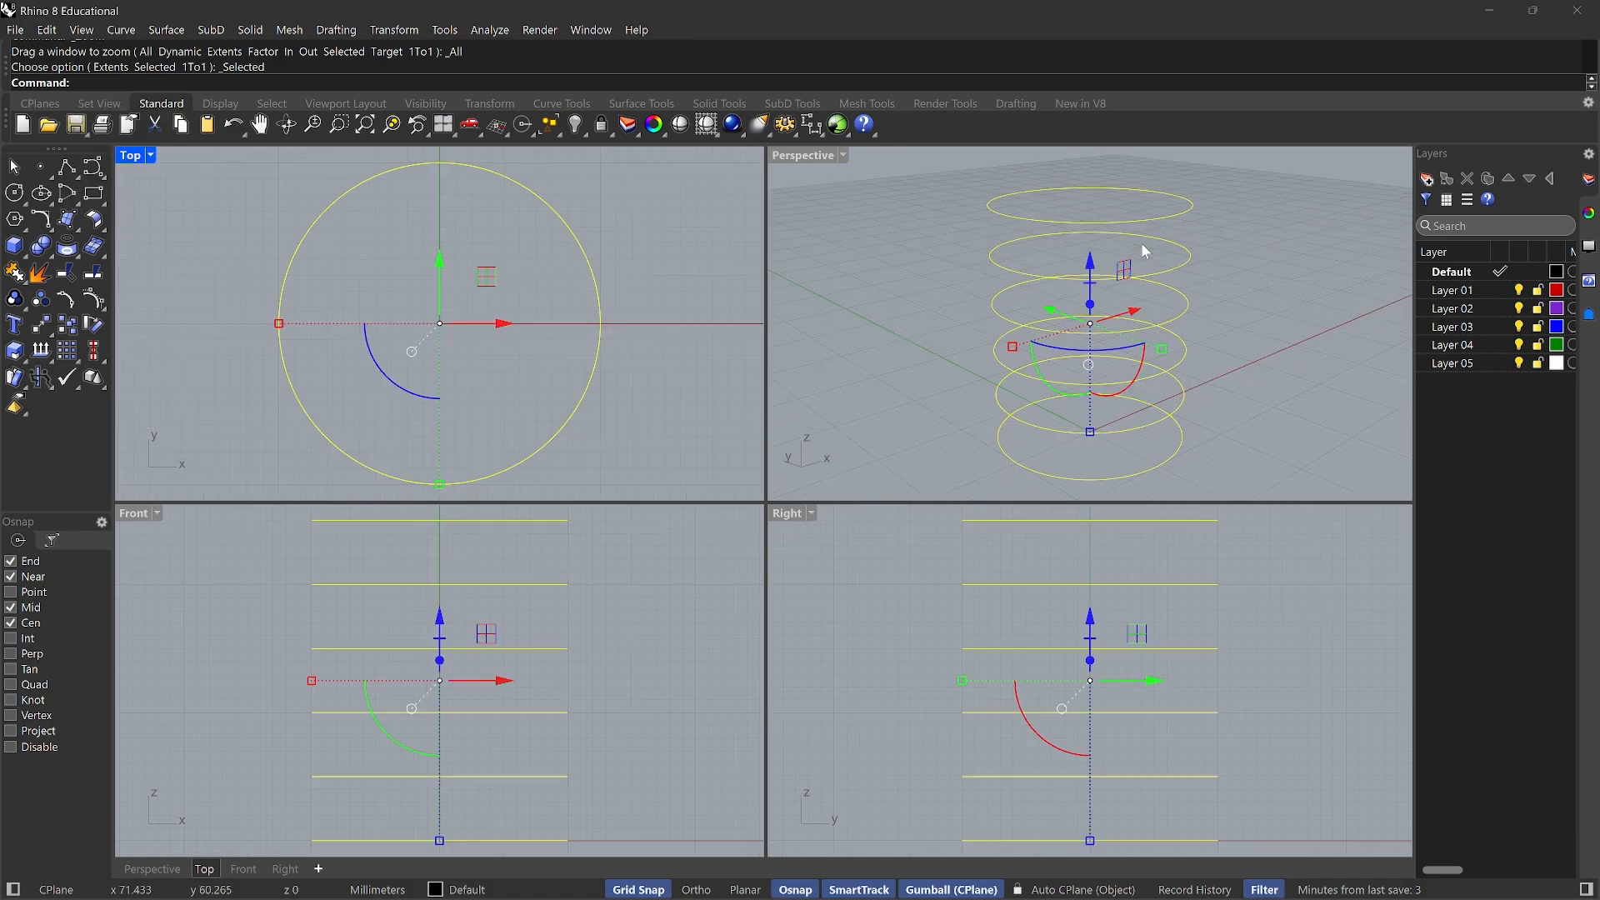
{"action": "double_click", "coordinate": [829, 159]}
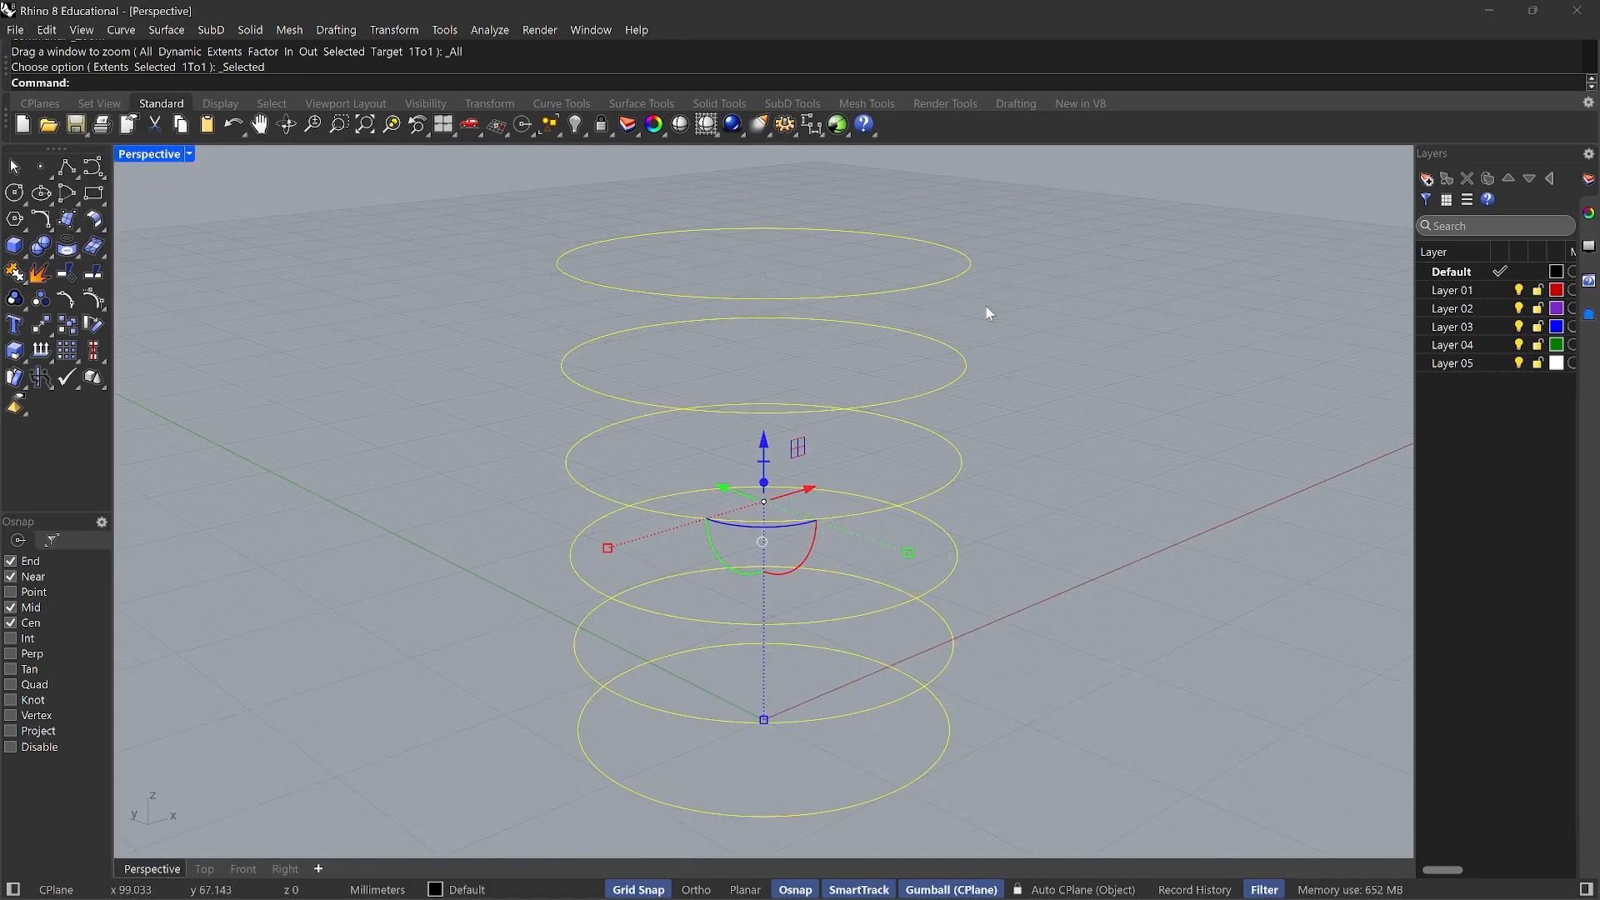
Scale the bottom circle down and the third circle from the bottom up, both uniformly and freehand with the Gumball
{"action": "key", "text": "Escape"}
{"action": "right_click_drag", "start_coordinate": [1126, 400], "coordinate": [971, 636]}
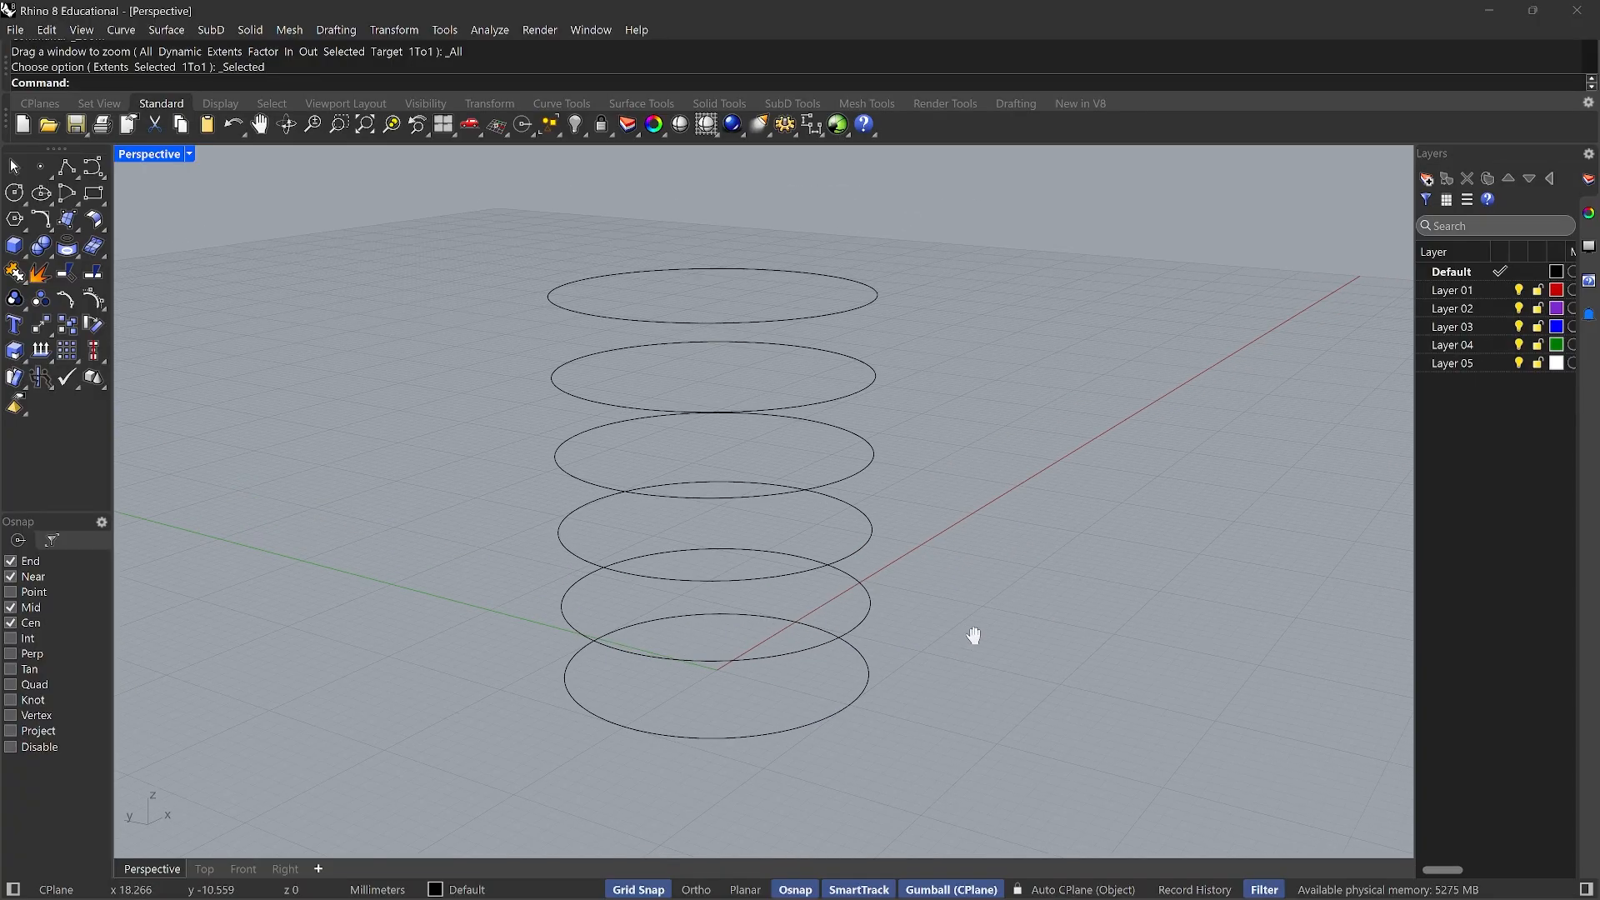
{"action": "left_click", "coordinate": [859, 703]}
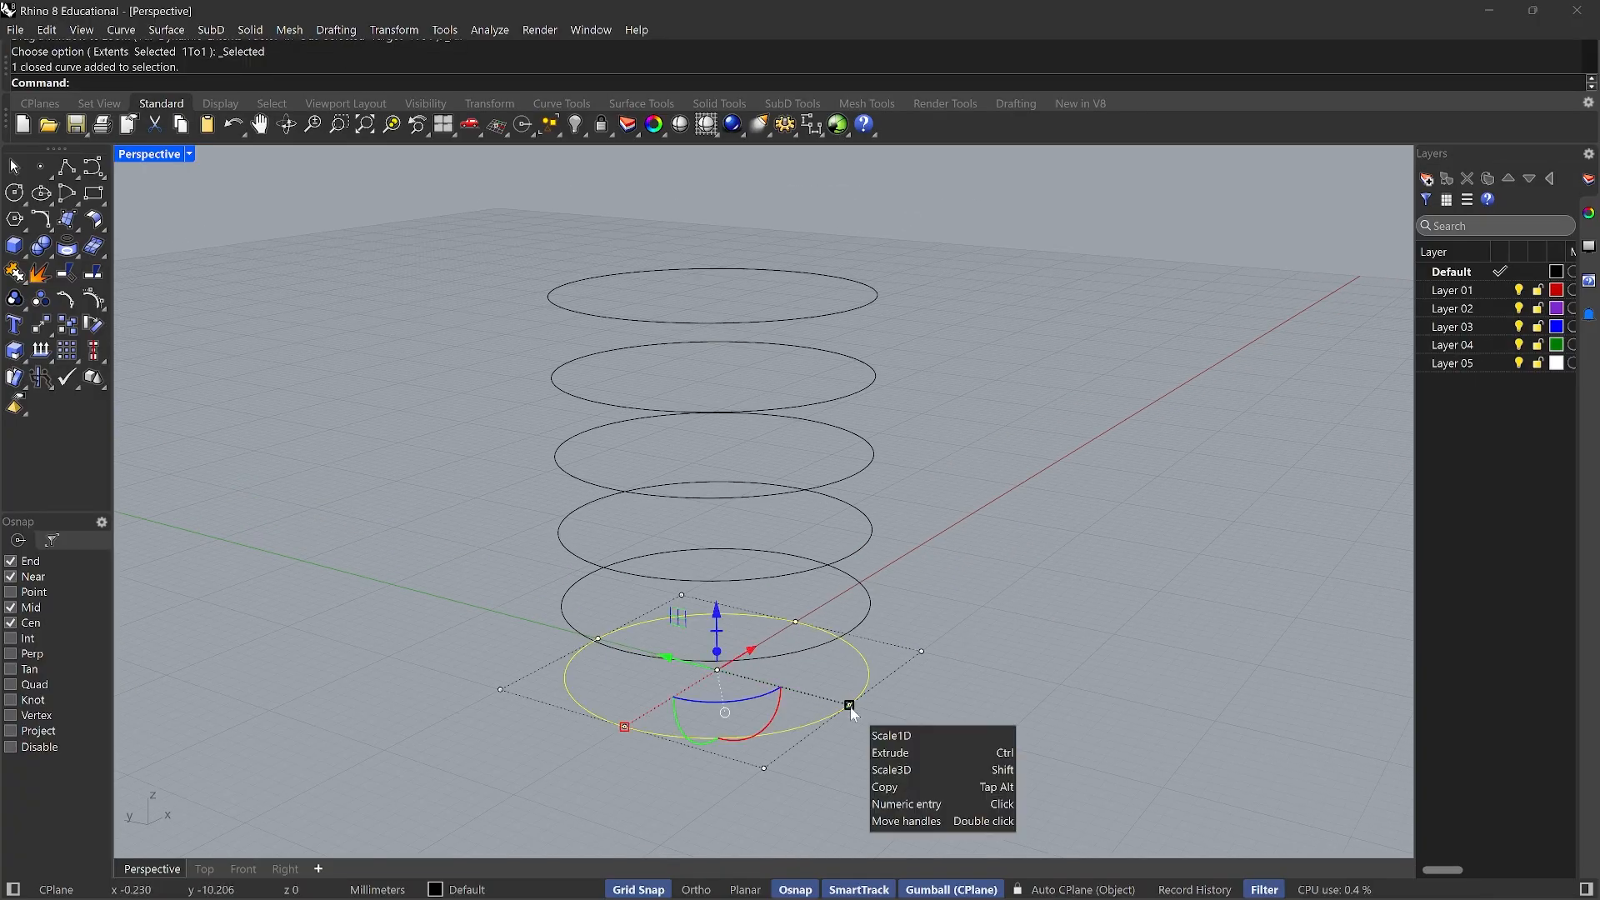
{"action": "left_click_drag", "start_coordinate": [850, 707], "coordinate": [796, 698], "text": "shift"}
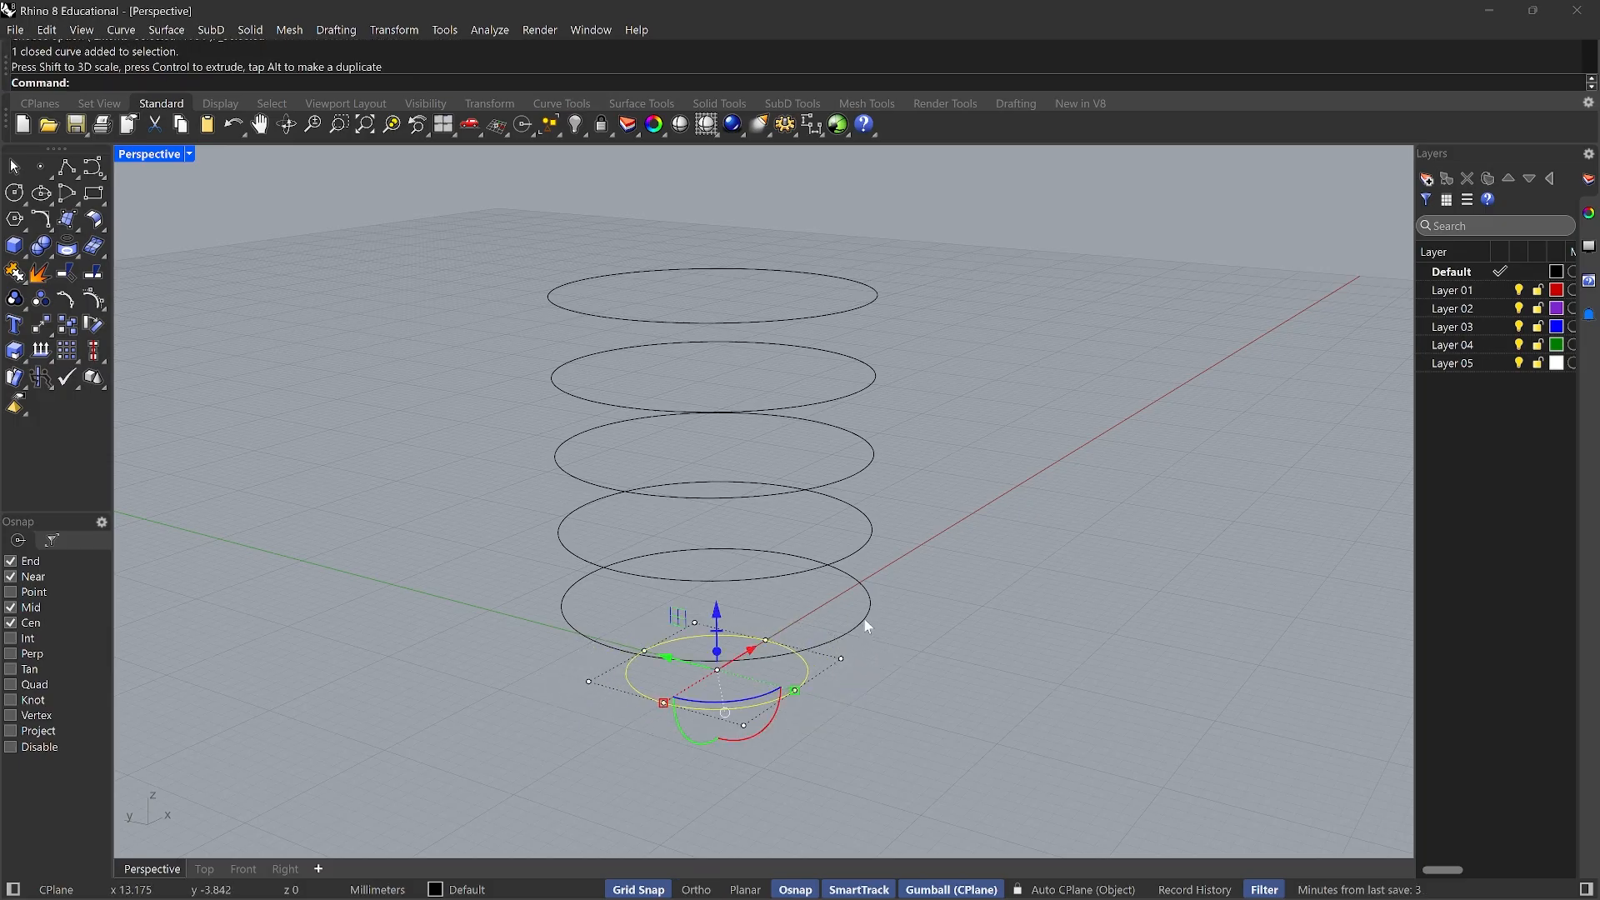
{"action": "left_click", "coordinate": [857, 550]}
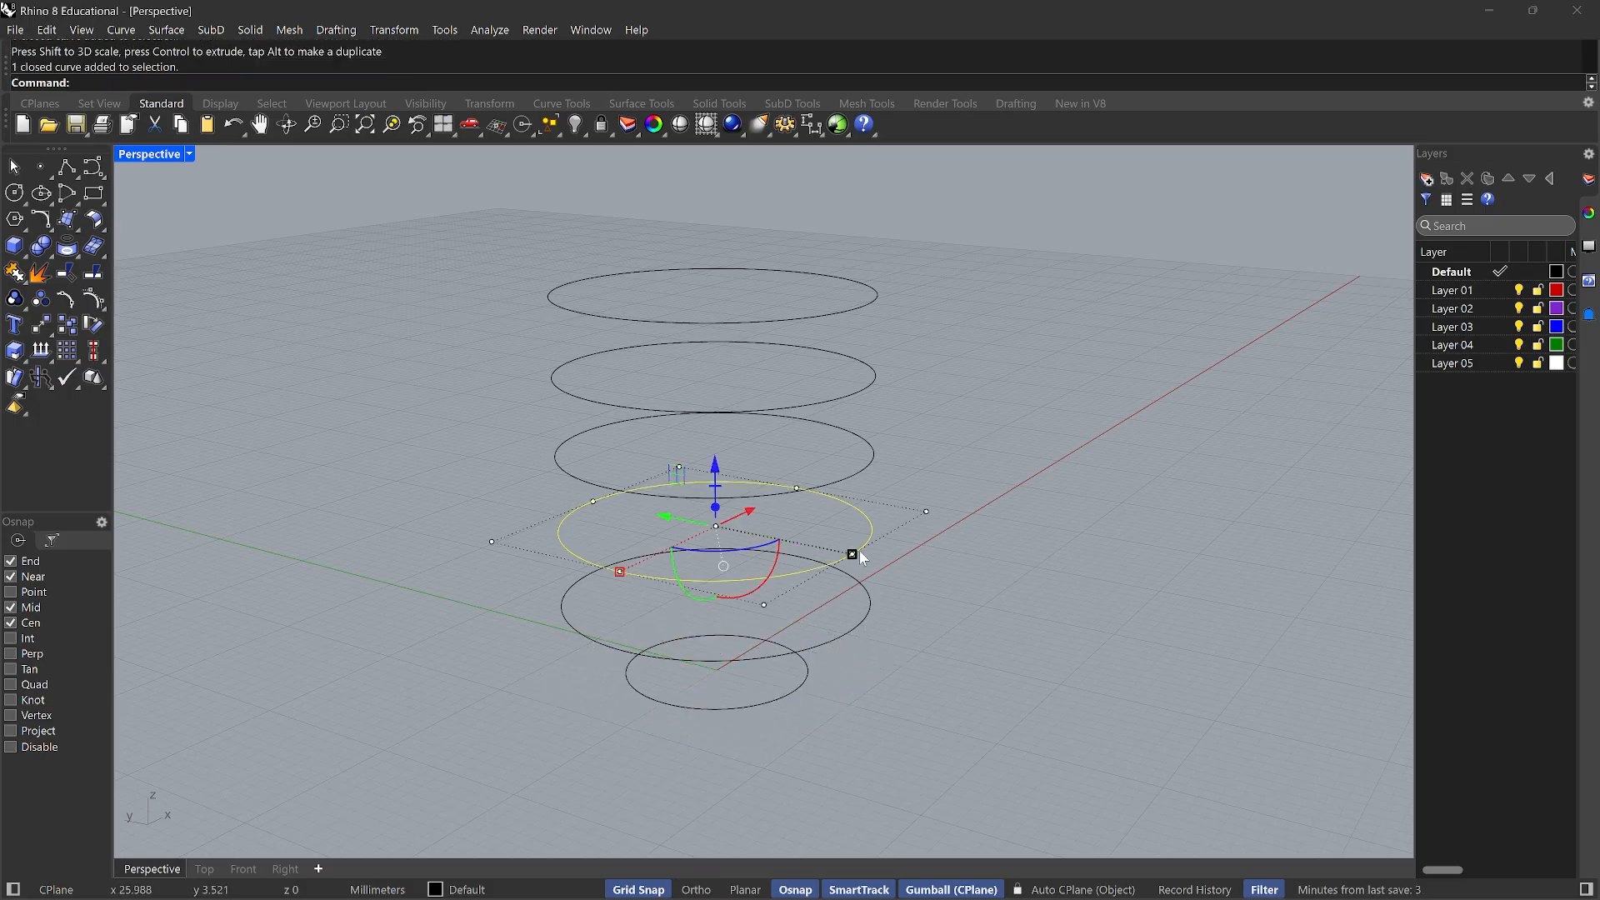
{"action": "left_click_drag", "start_coordinate": [851, 555], "coordinate": [882, 570], "text": "shift"}
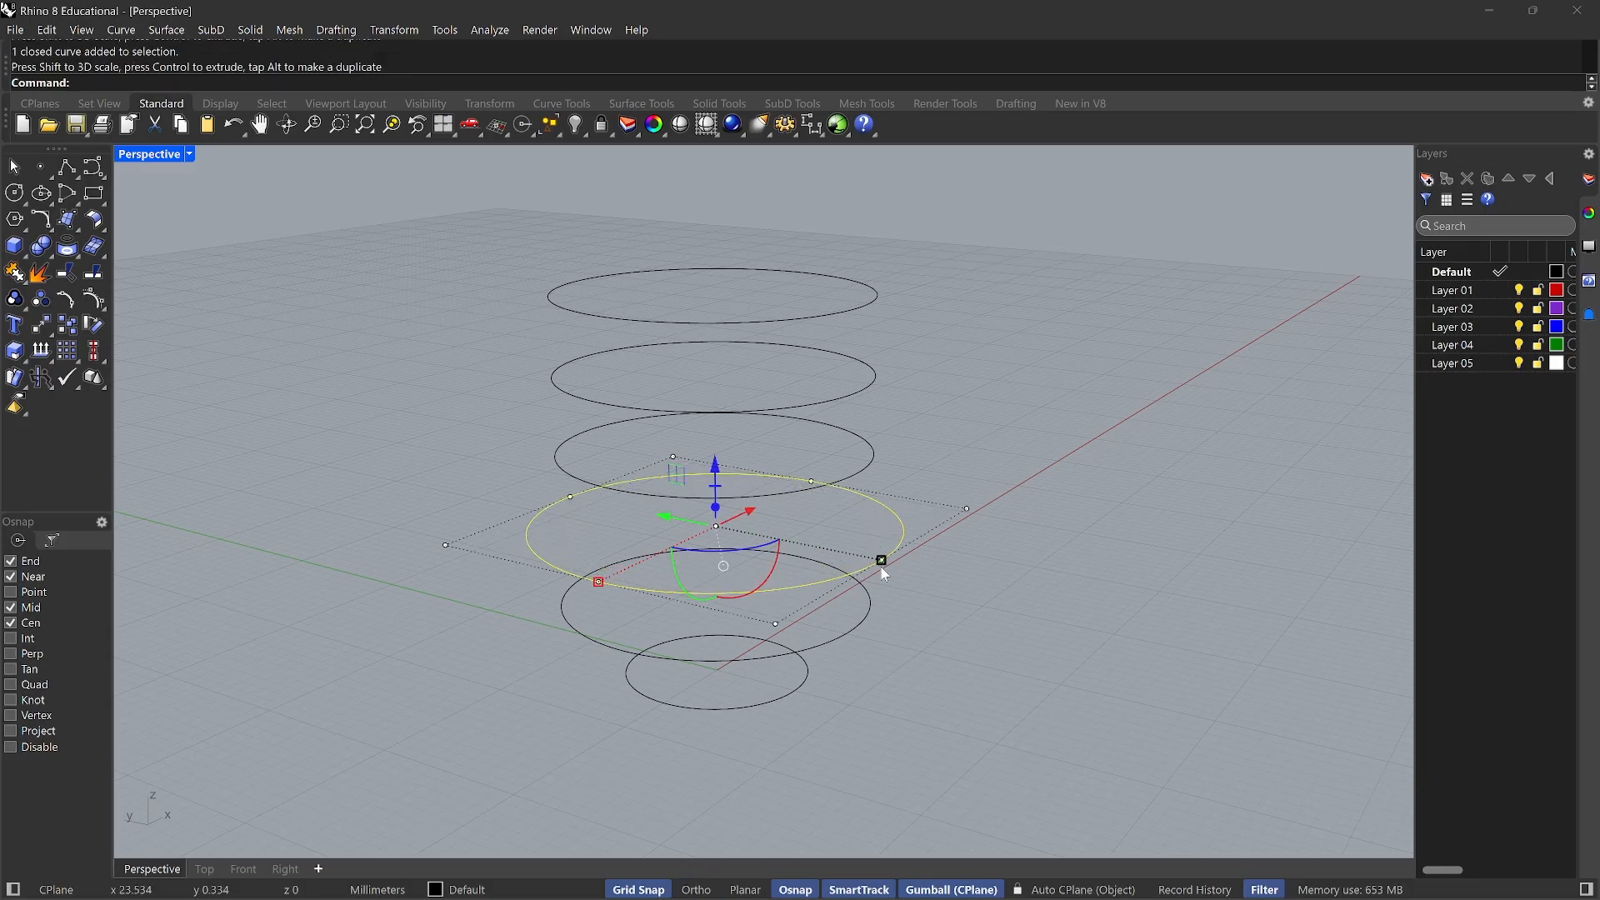
Scale the fifth circle from the bottom and the top circle down uniformly and freehand with the Gumball
{"action": "left_click", "coordinate": [858, 392]}
{"action": "left_click_drag", "start_coordinate": [859, 391], "coordinate": [799, 386], "text": "shift"}
{"action": "left_click", "coordinate": [852, 311]}
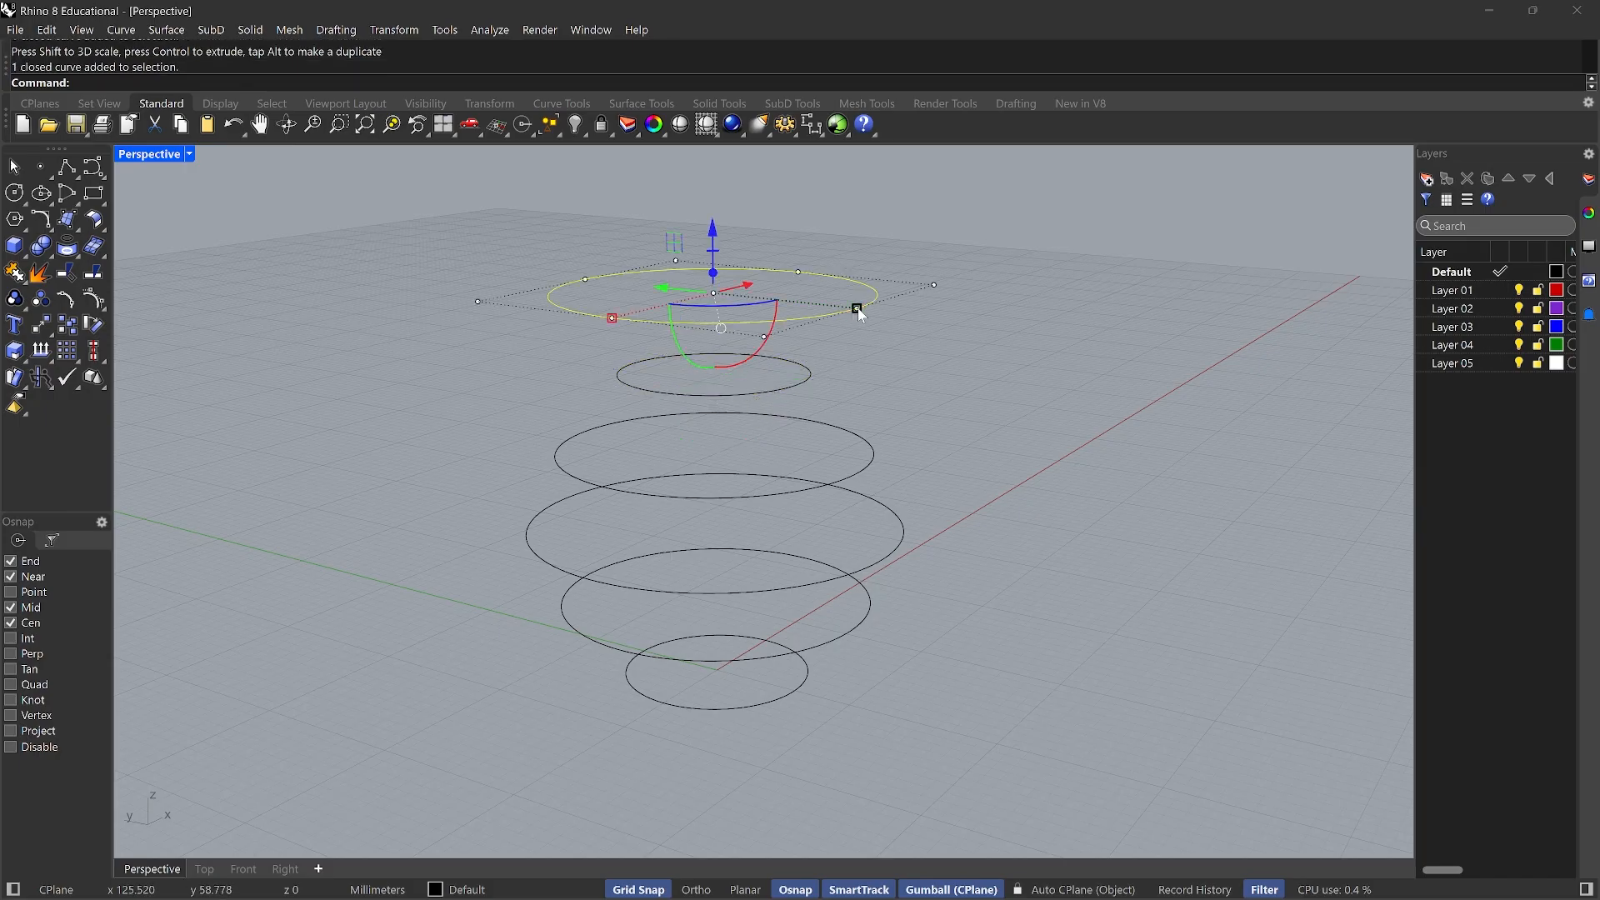
{"action": "left_click_drag", "start_coordinate": [857, 309], "coordinate": [809, 310], "text": "shift"}
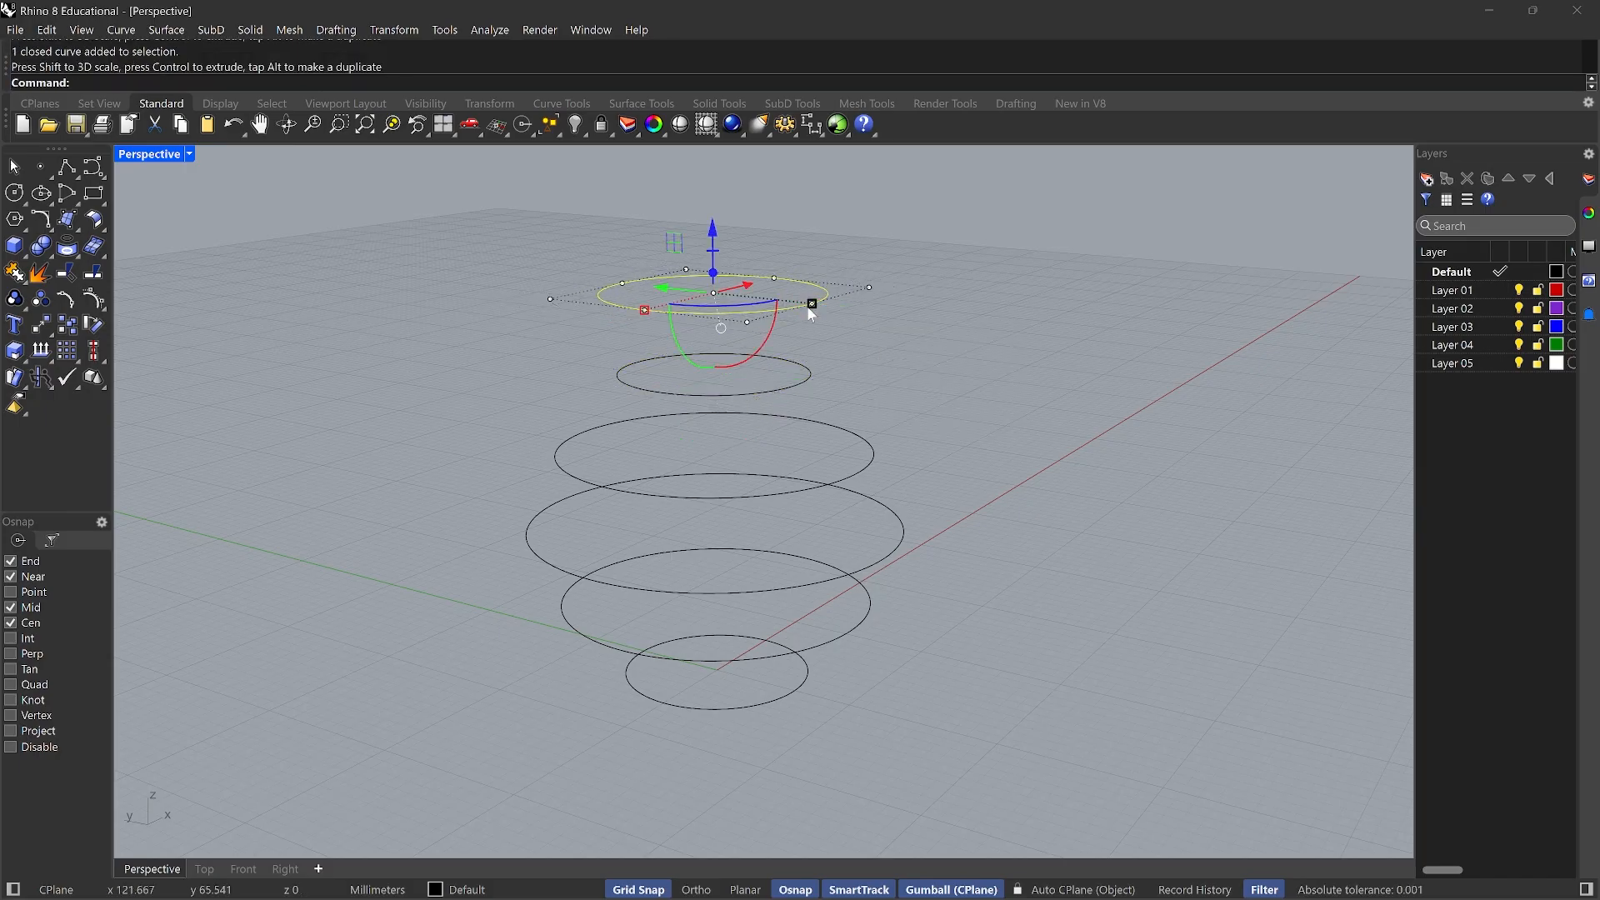
{"action": "left_click", "coordinate": [963, 392]}
{"action": "right_click_drag", "start_coordinate": [963, 392], "coordinate": [1023, 422]}
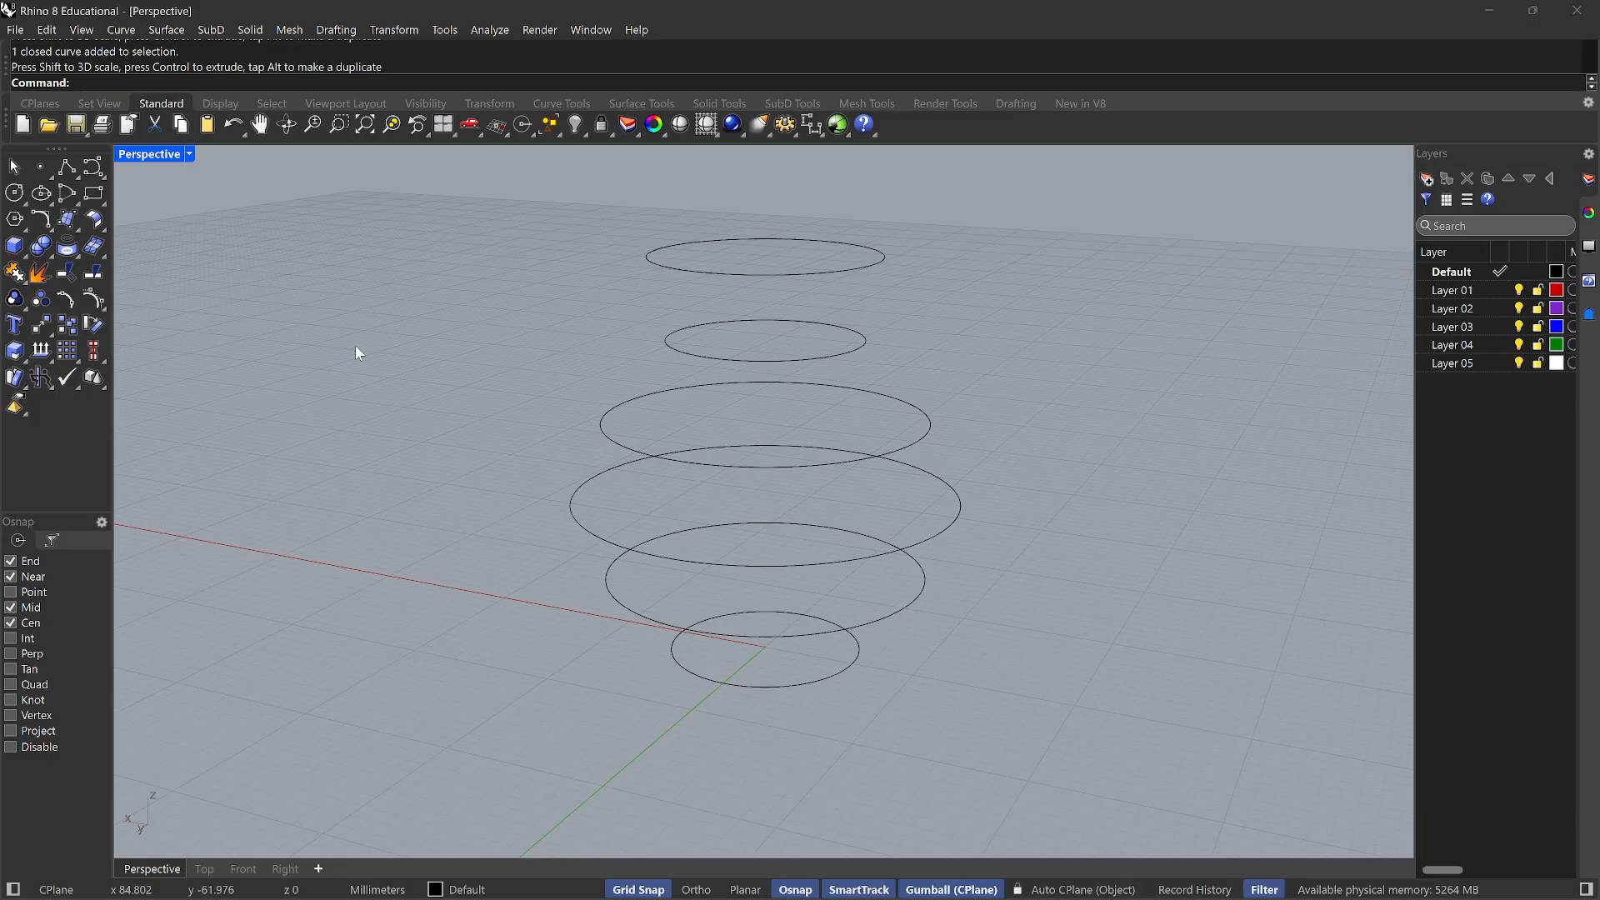
Start a Loft through all six circles from bottom to top, accept the default seam points and uncover the loft preview
{"action": "type", "text": "Loft"}
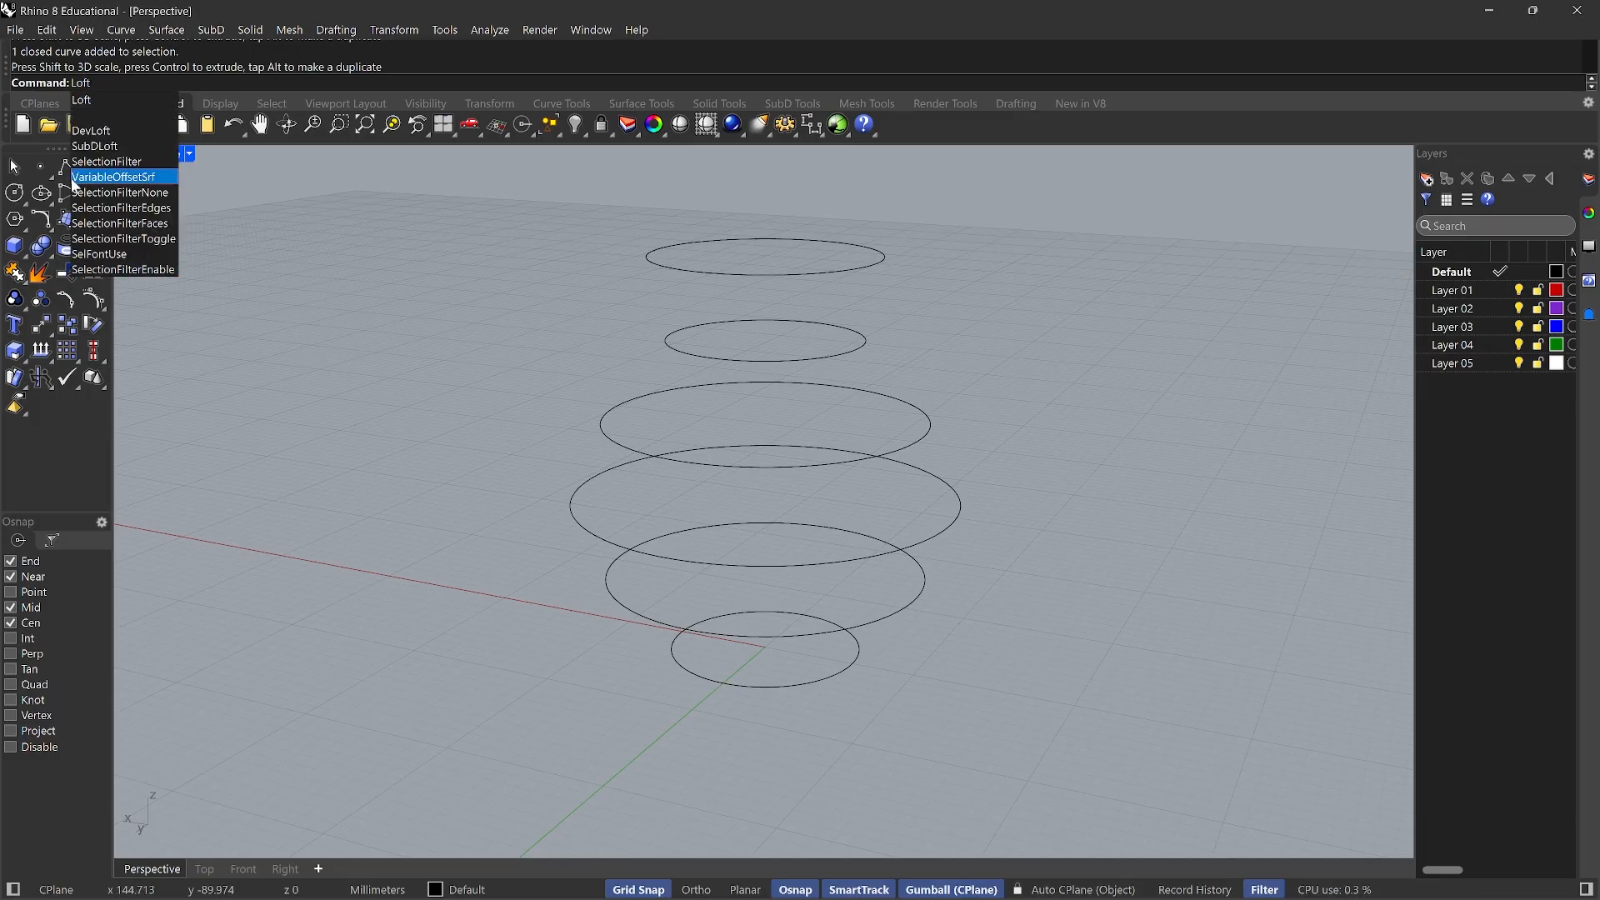
{"action": "left_click", "coordinate": [97, 101]}
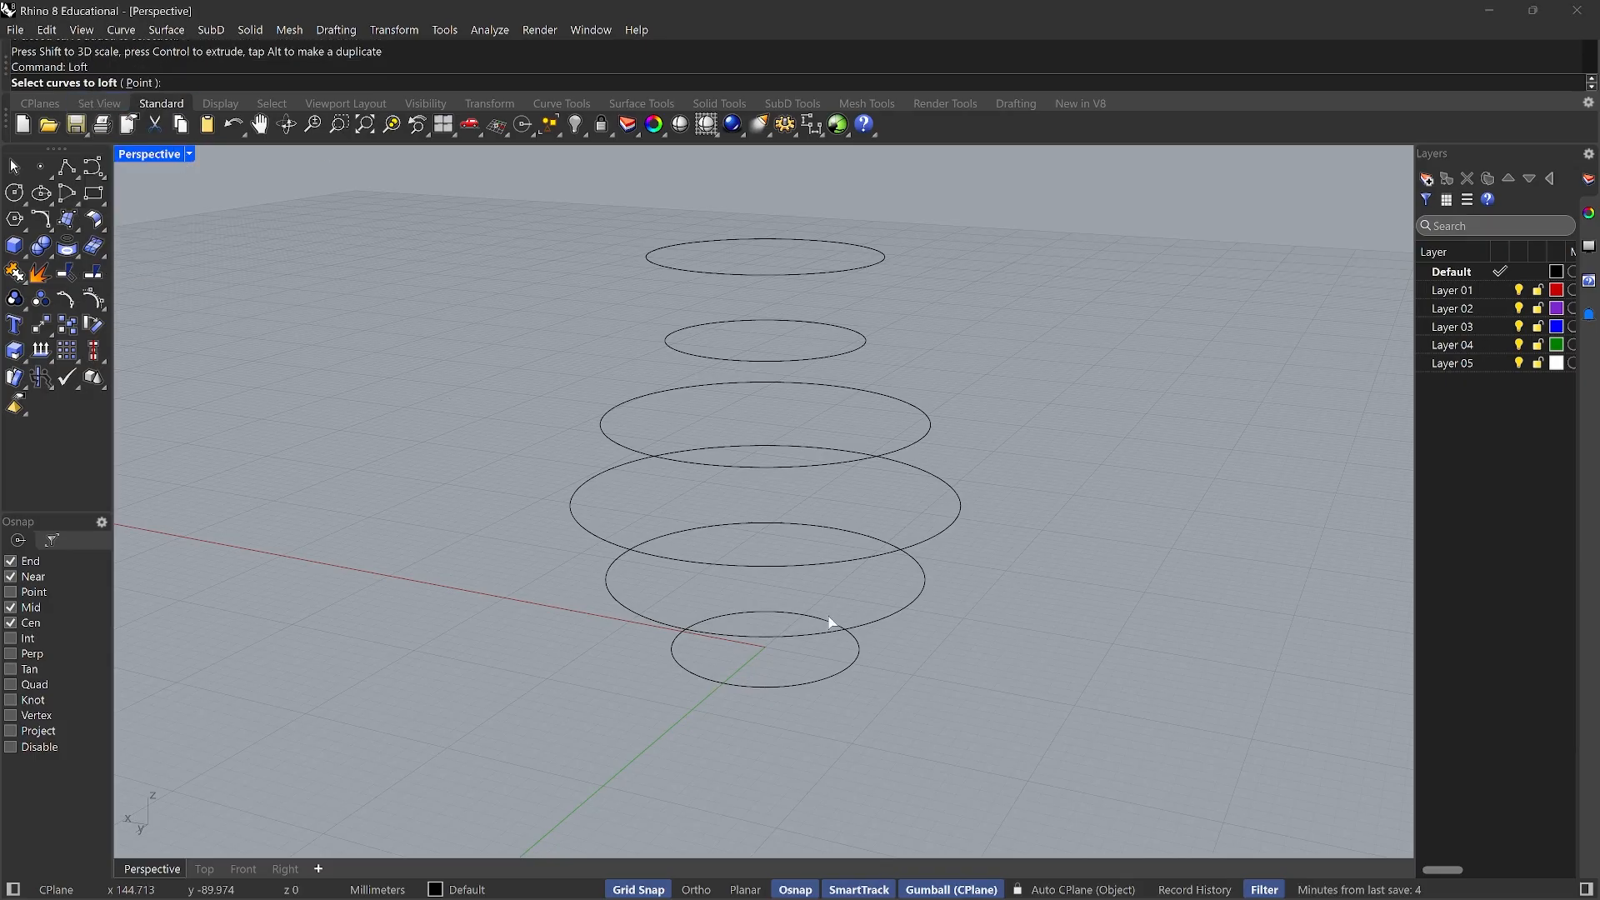
{"action": "left_click", "coordinate": [836, 677]}
{"action": "left_click", "coordinate": [883, 621]}
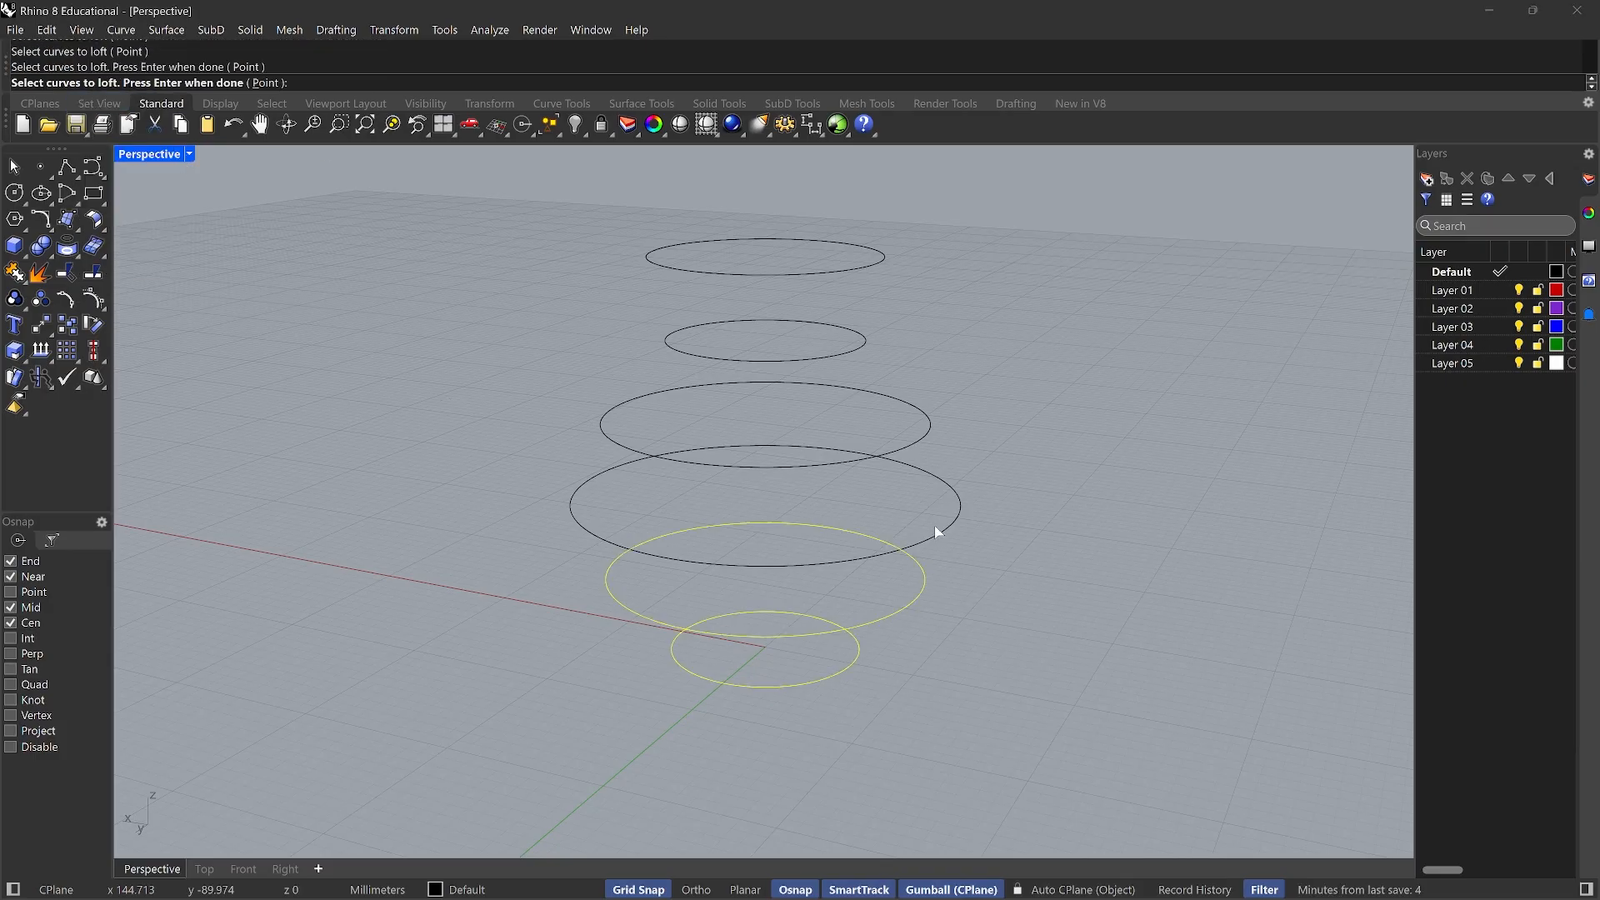
{"action": "left_click", "coordinate": [935, 533]}
{"action": "left_click", "coordinate": [899, 456]}
{"action": "left_click", "coordinate": [848, 355]}
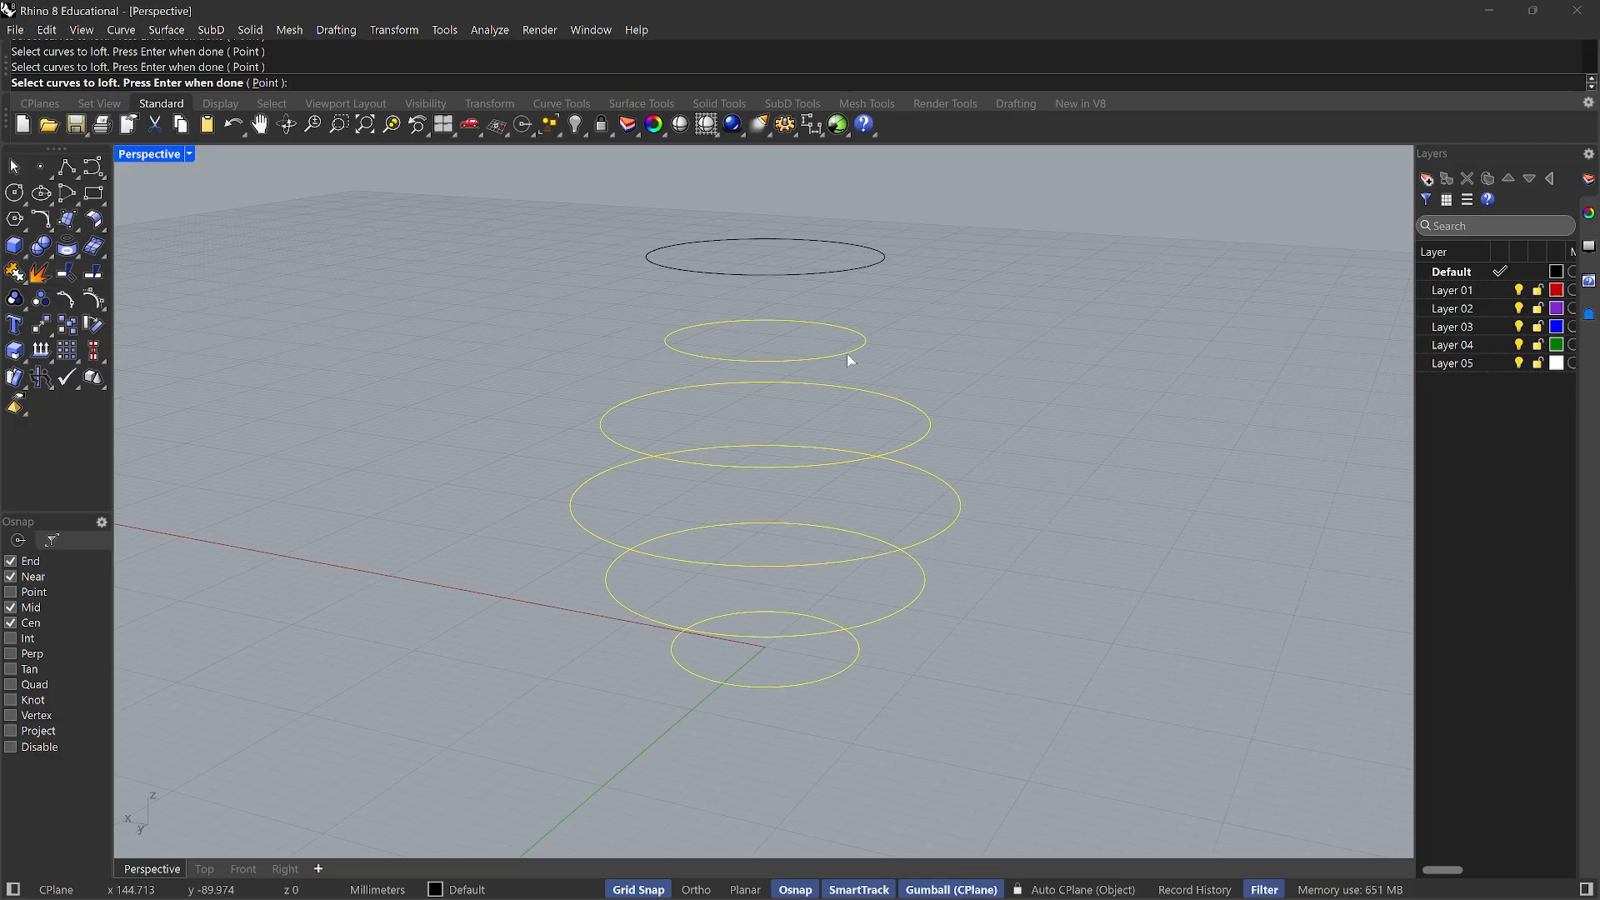
{"action": "left_click", "coordinate": [837, 278]}
{"action": "key", "text": "Return"}
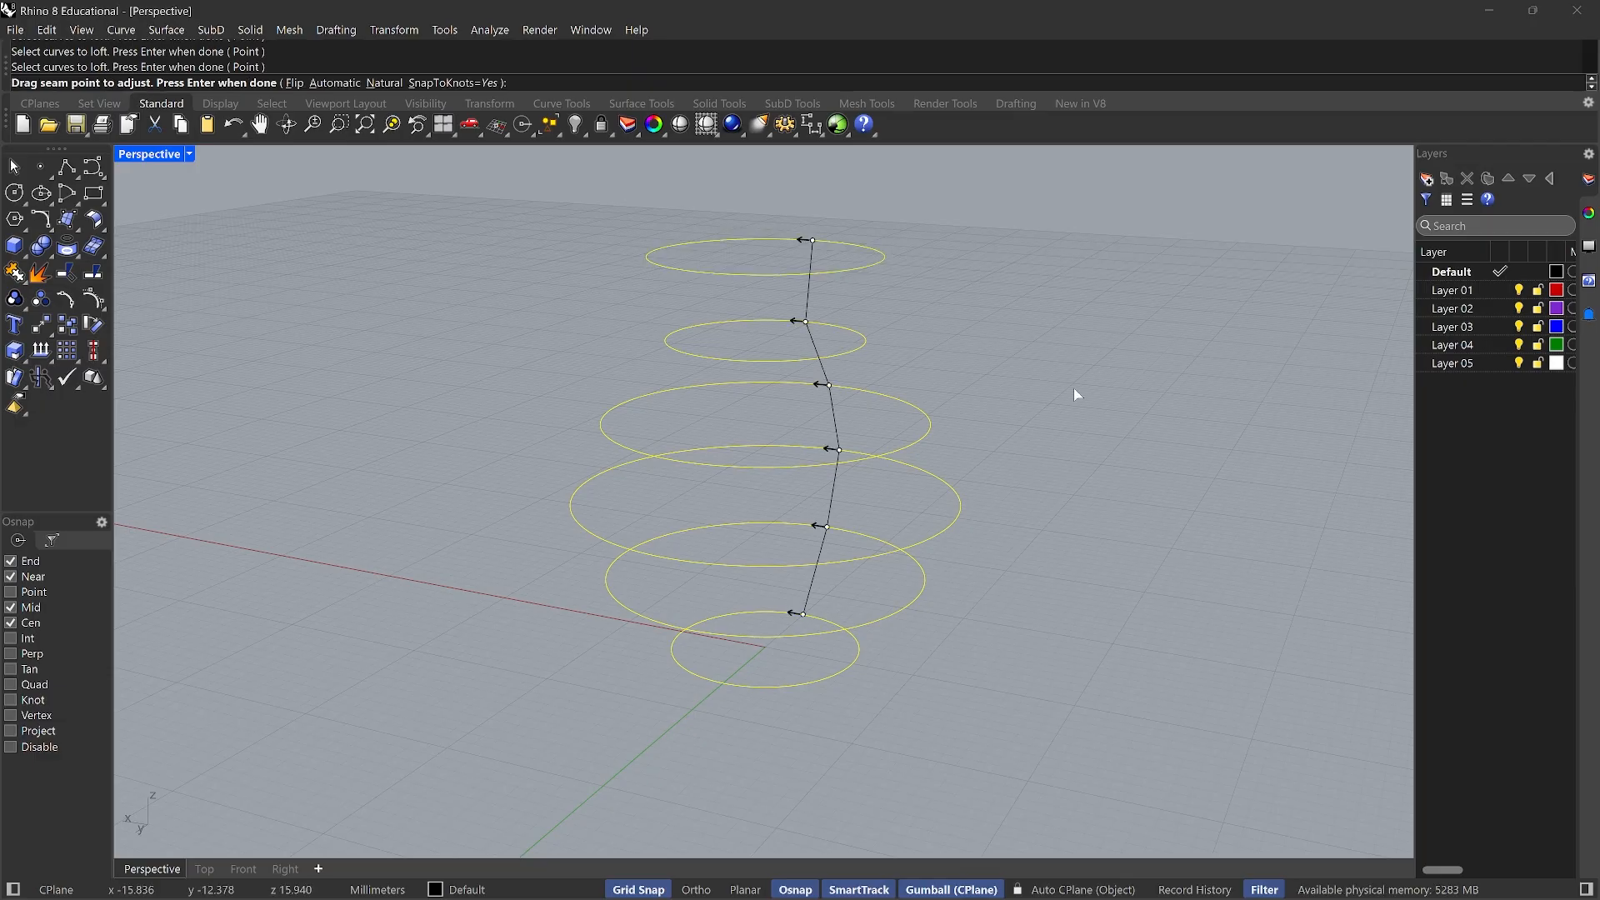
{"action": "key", "text": "Return"}
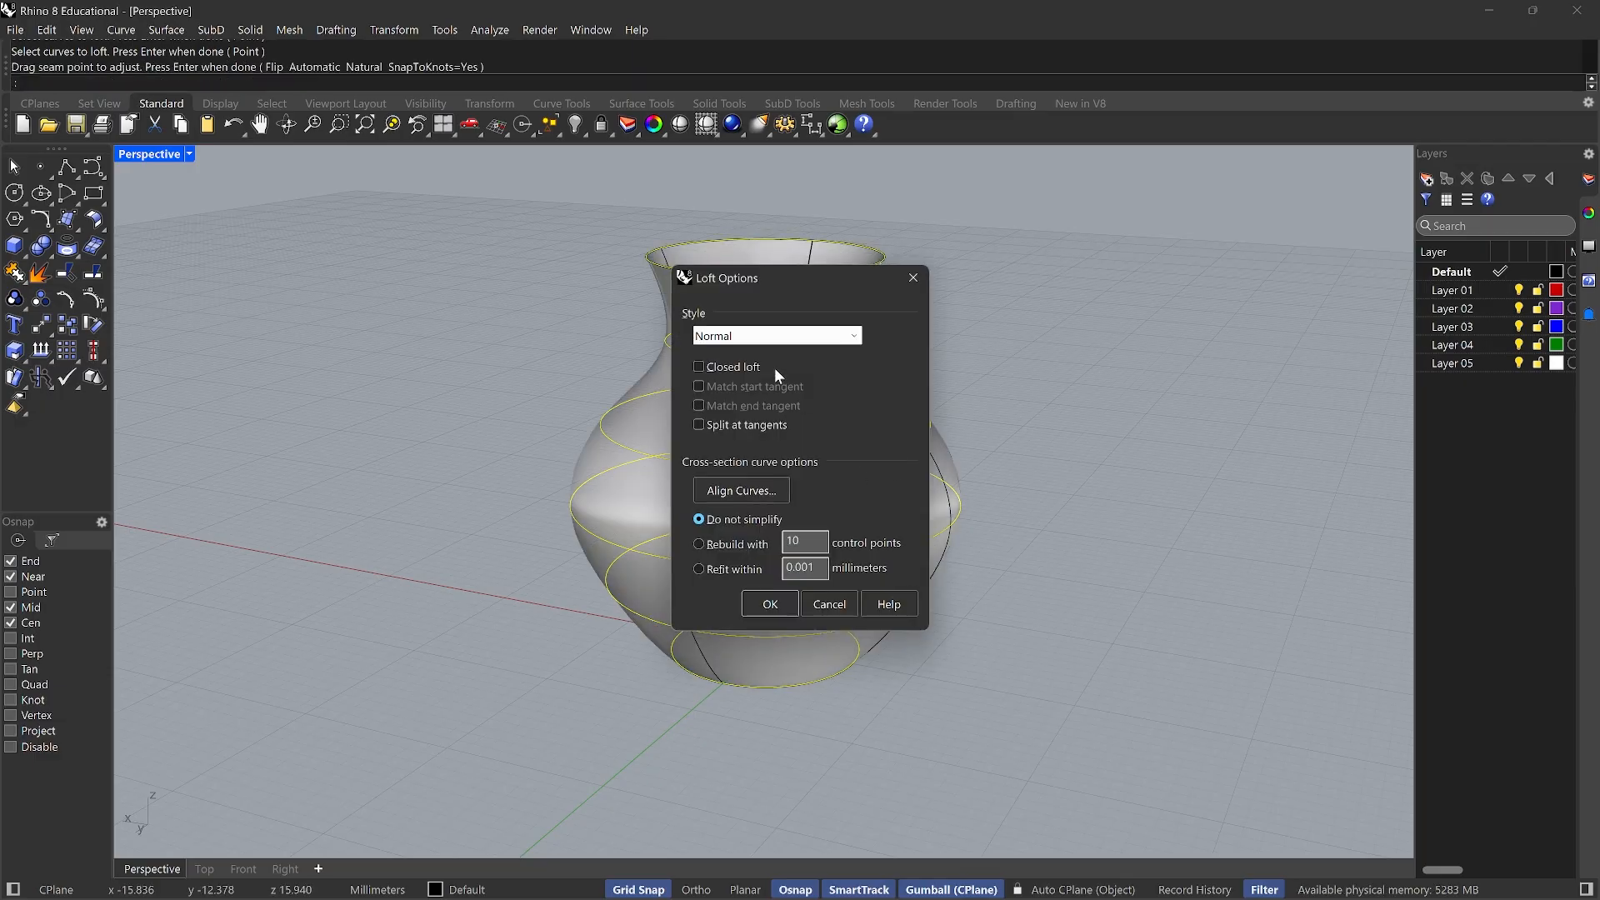
{"action": "left_click_drag", "start_coordinate": [810, 279], "coordinate": [1159, 257]}
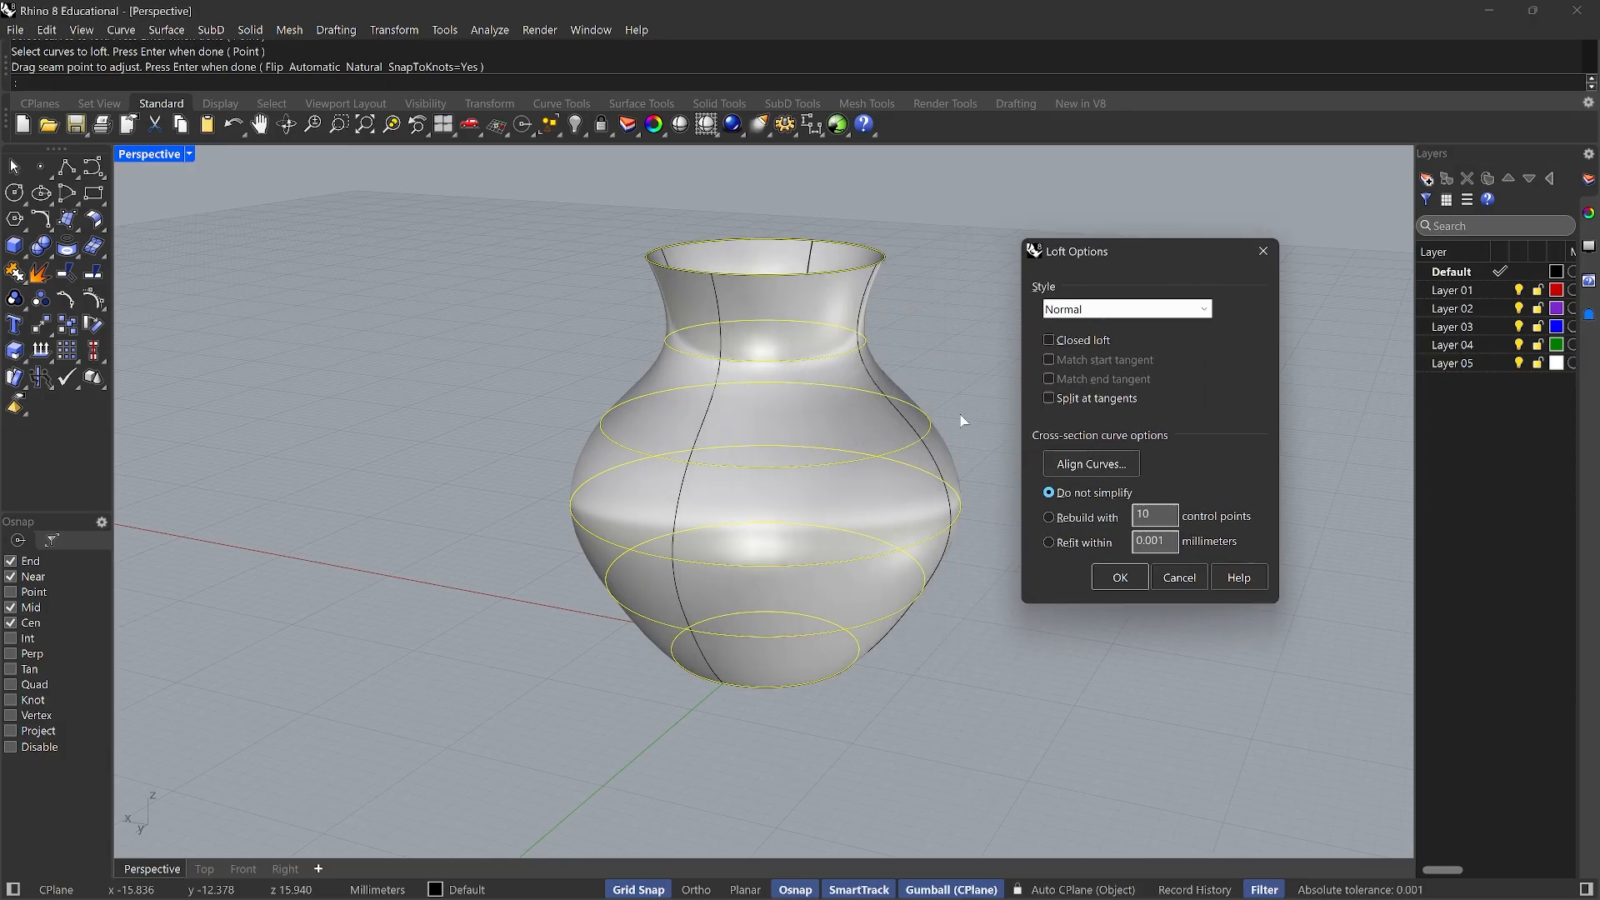
Preview the Loose, Tight, Straight sections and Uniform loft styles, and return the style to Normal
{"action": "left_click", "coordinate": [1204, 310]}
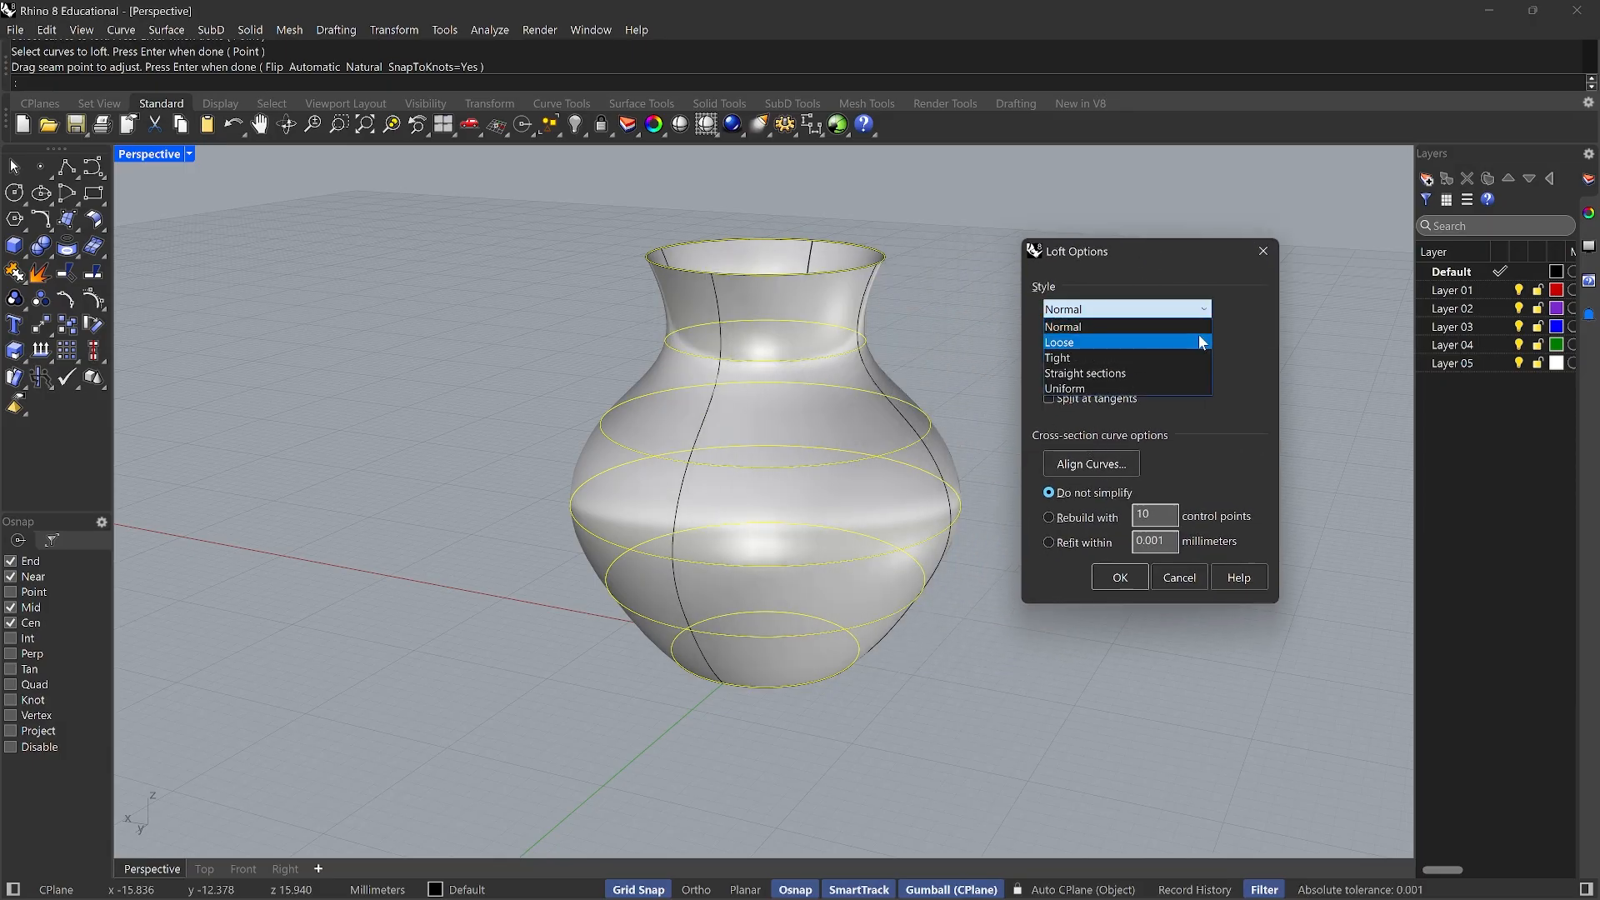
{"action": "left_click", "coordinate": [1200, 342]}
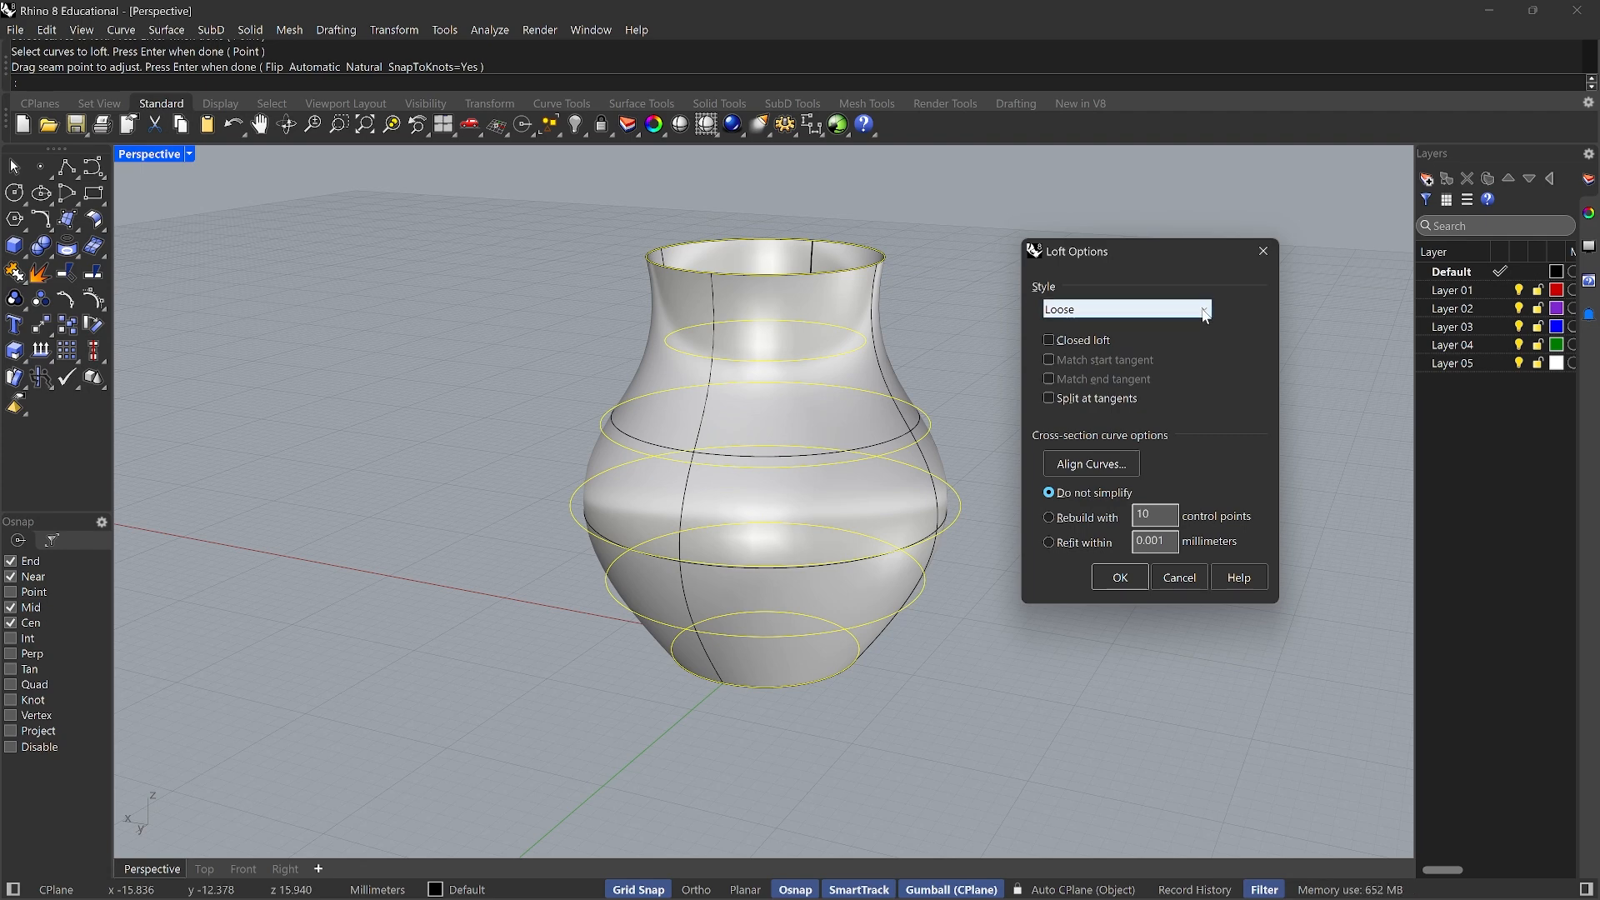
{"action": "left_click", "coordinate": [1203, 312]}
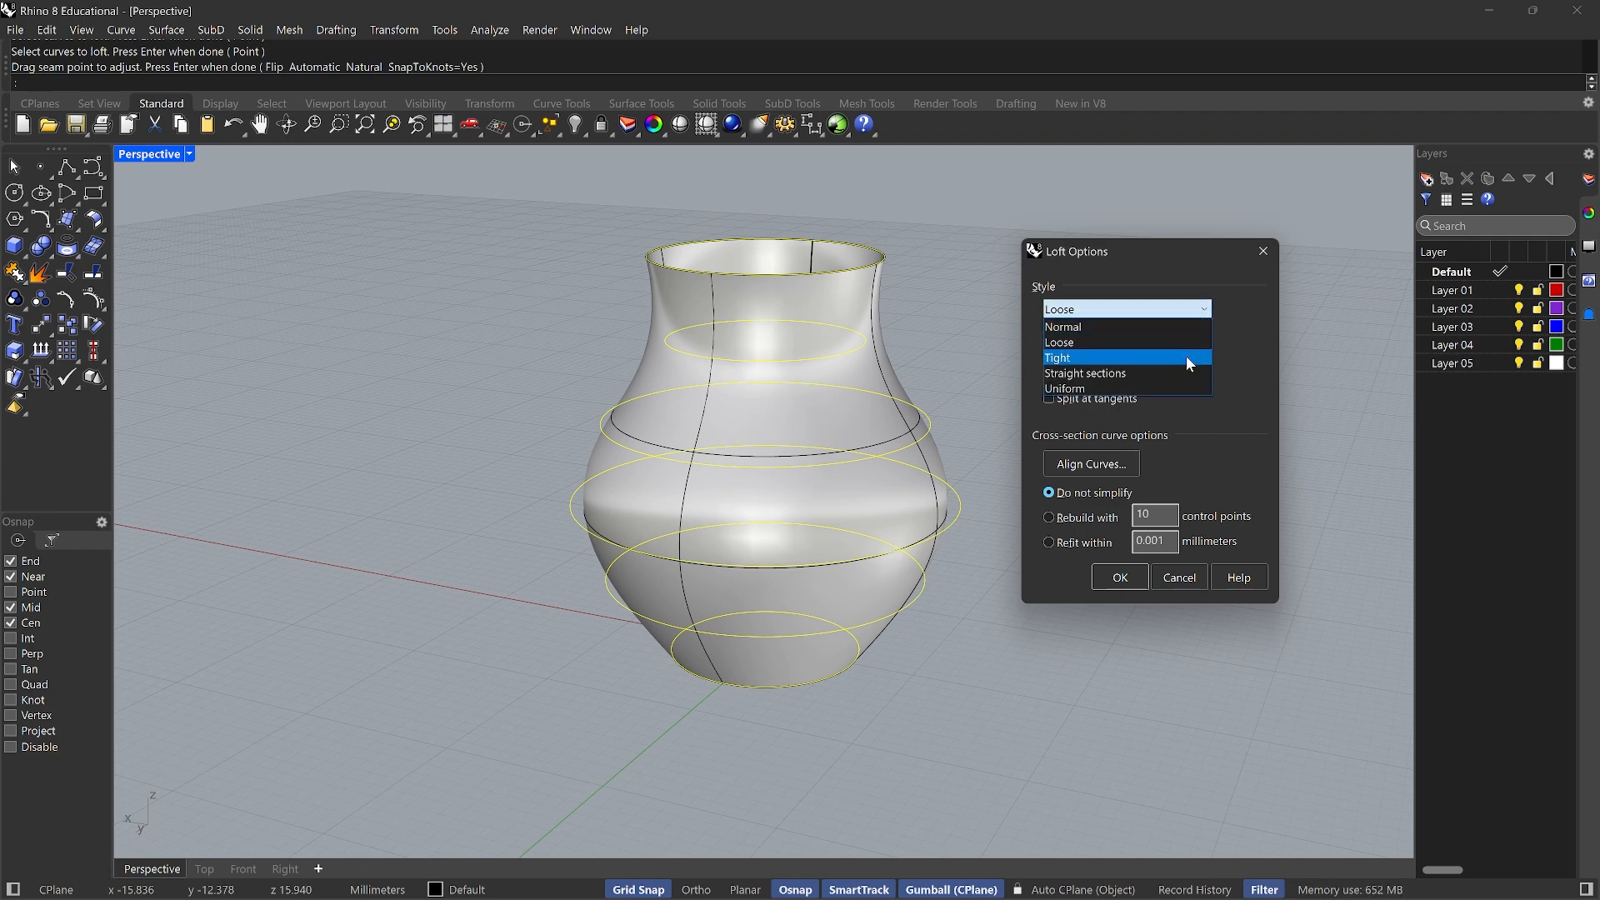
{"action": "left_click", "coordinate": [1187, 357]}
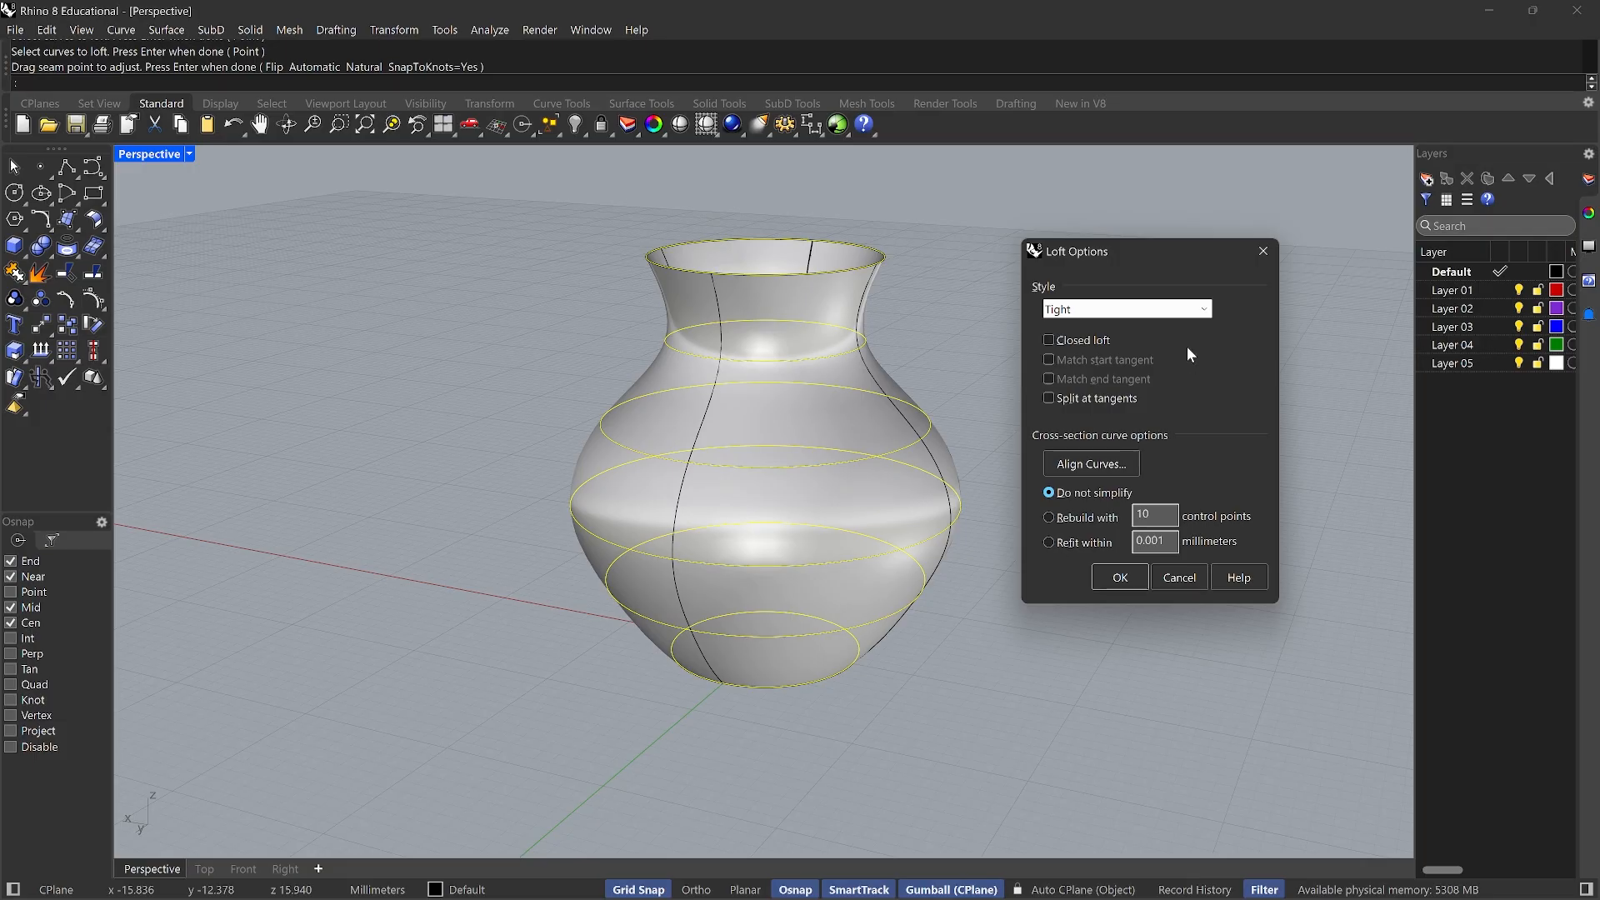
{"action": "left_click", "coordinate": [1196, 310]}
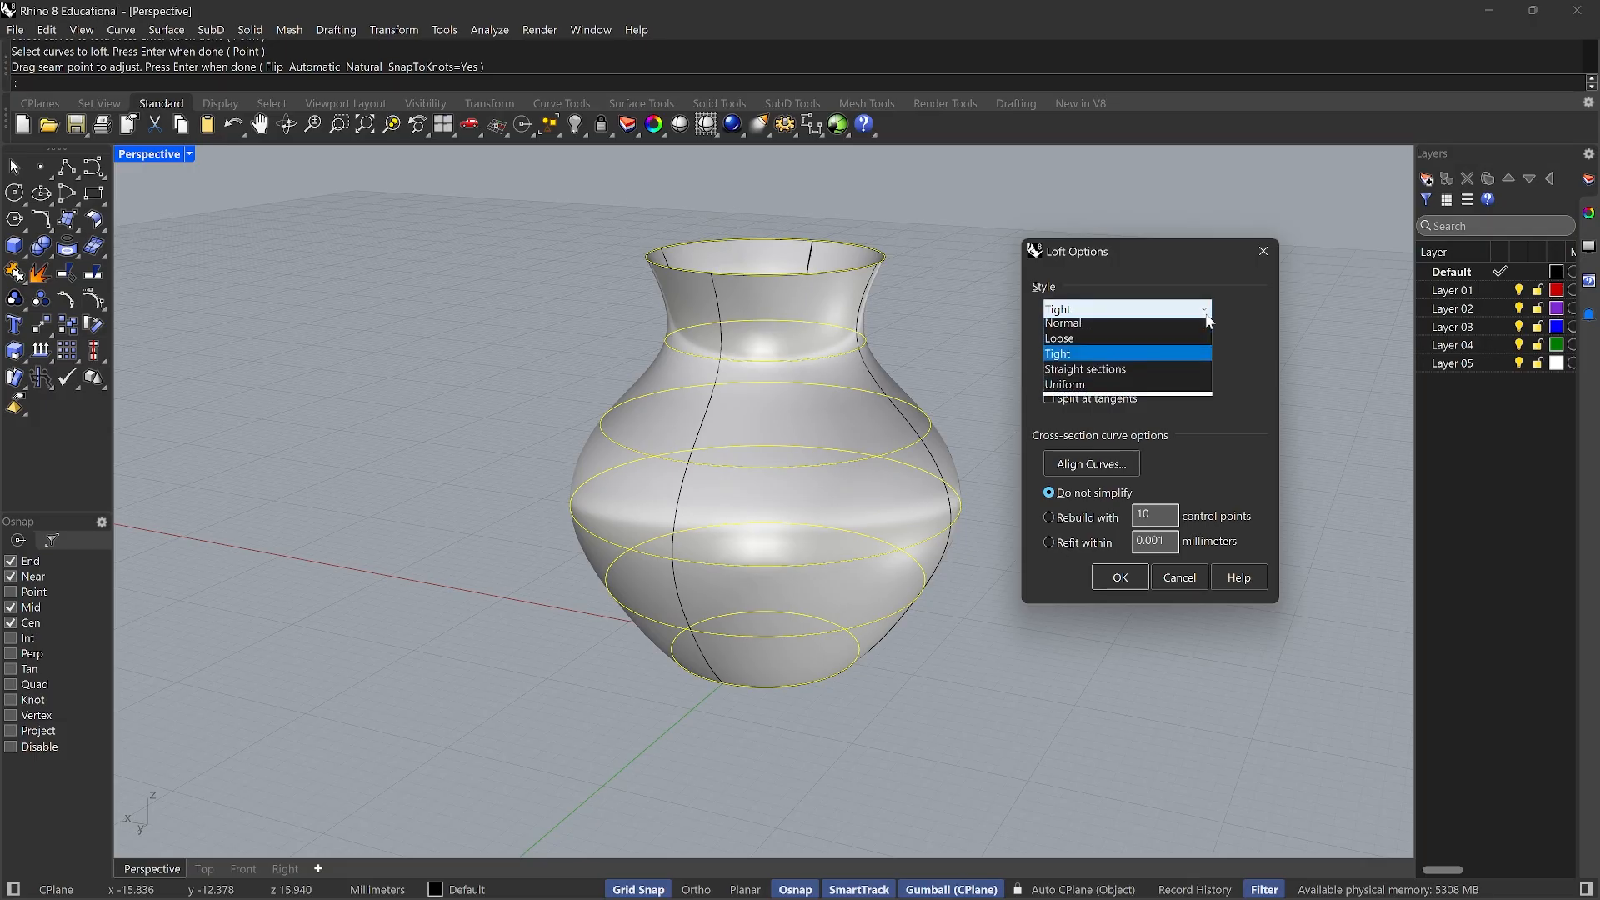
{"action": "left_click", "coordinate": [1191, 372]}
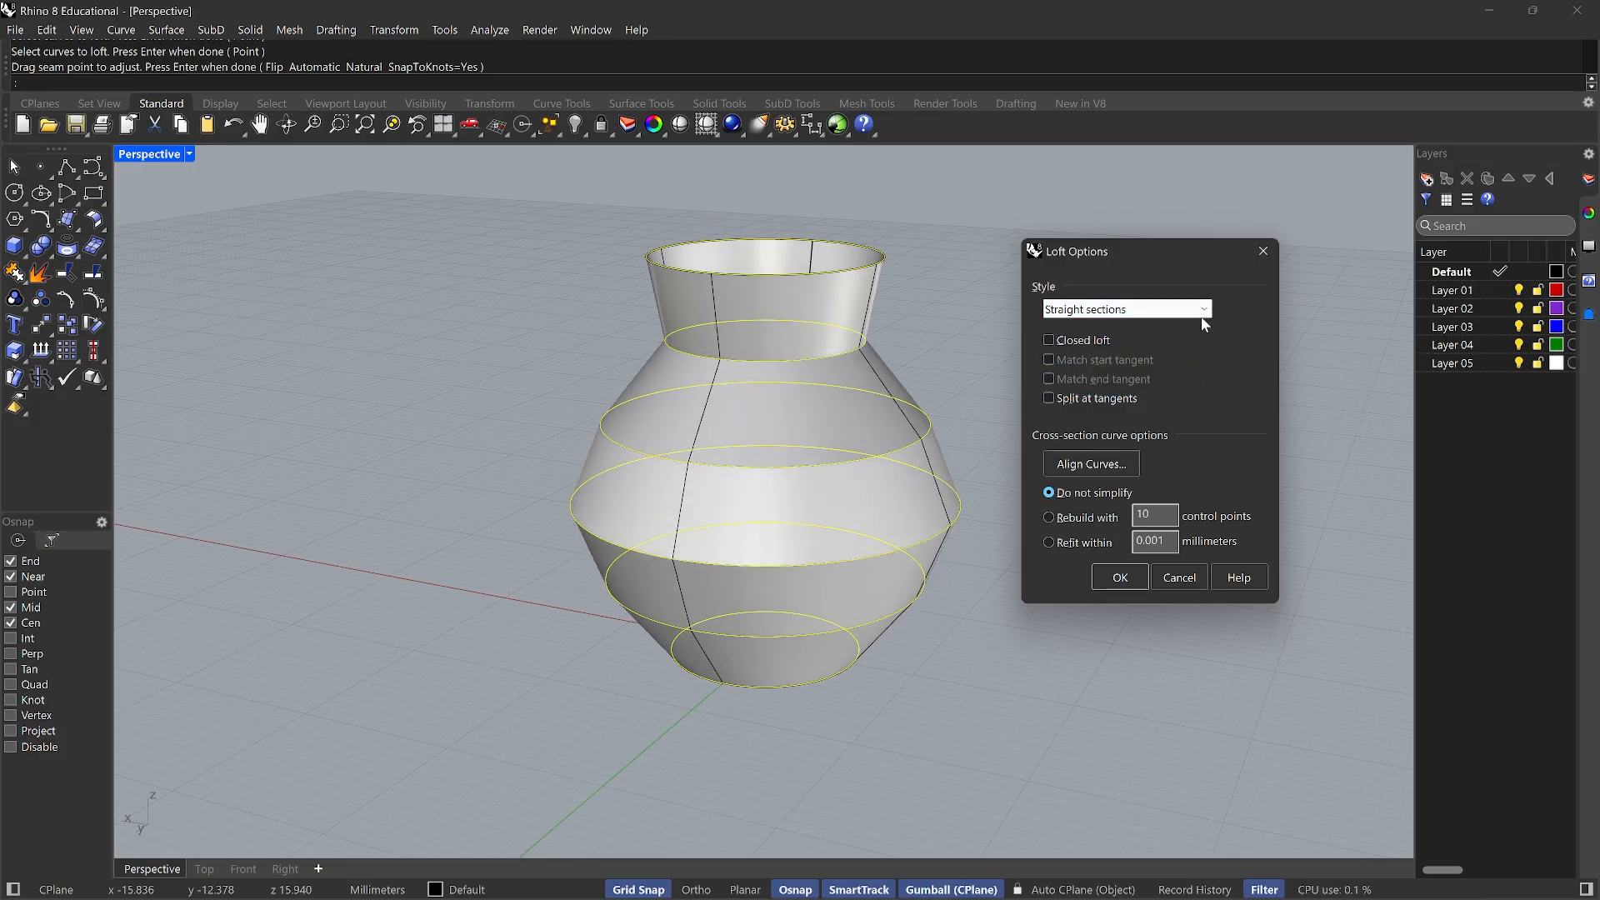
{"action": "left_click", "coordinate": [1200, 312]}
{"action": "left_click", "coordinate": [1187, 388]}
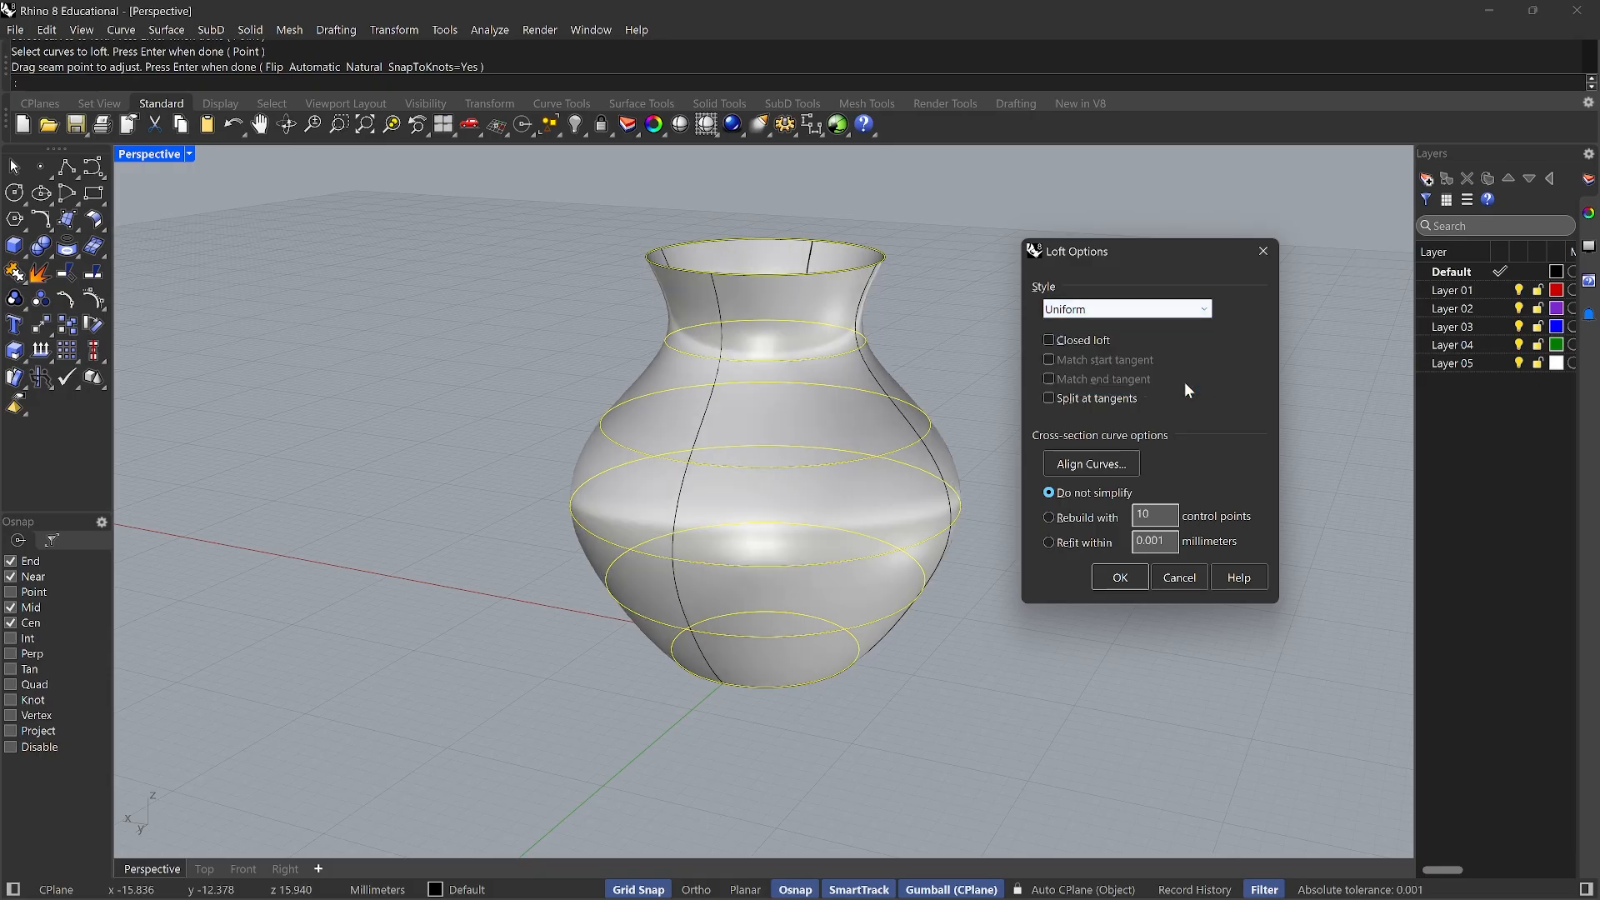
{"action": "left_click", "coordinate": [1197, 320]}
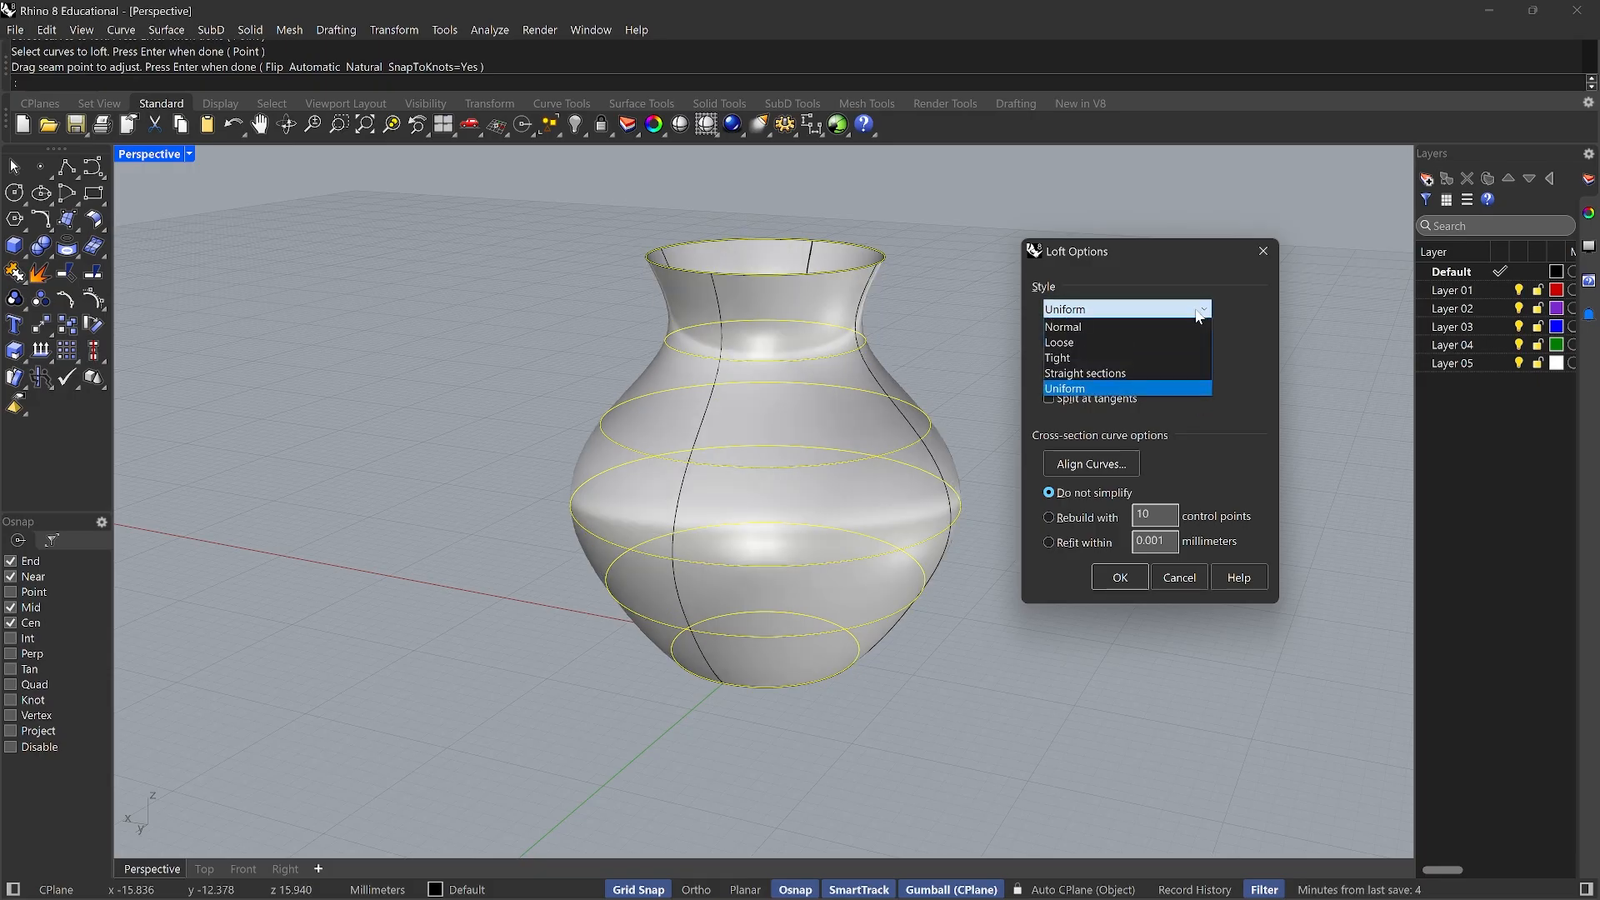
{"action": "left_click", "coordinate": [1188, 330]}
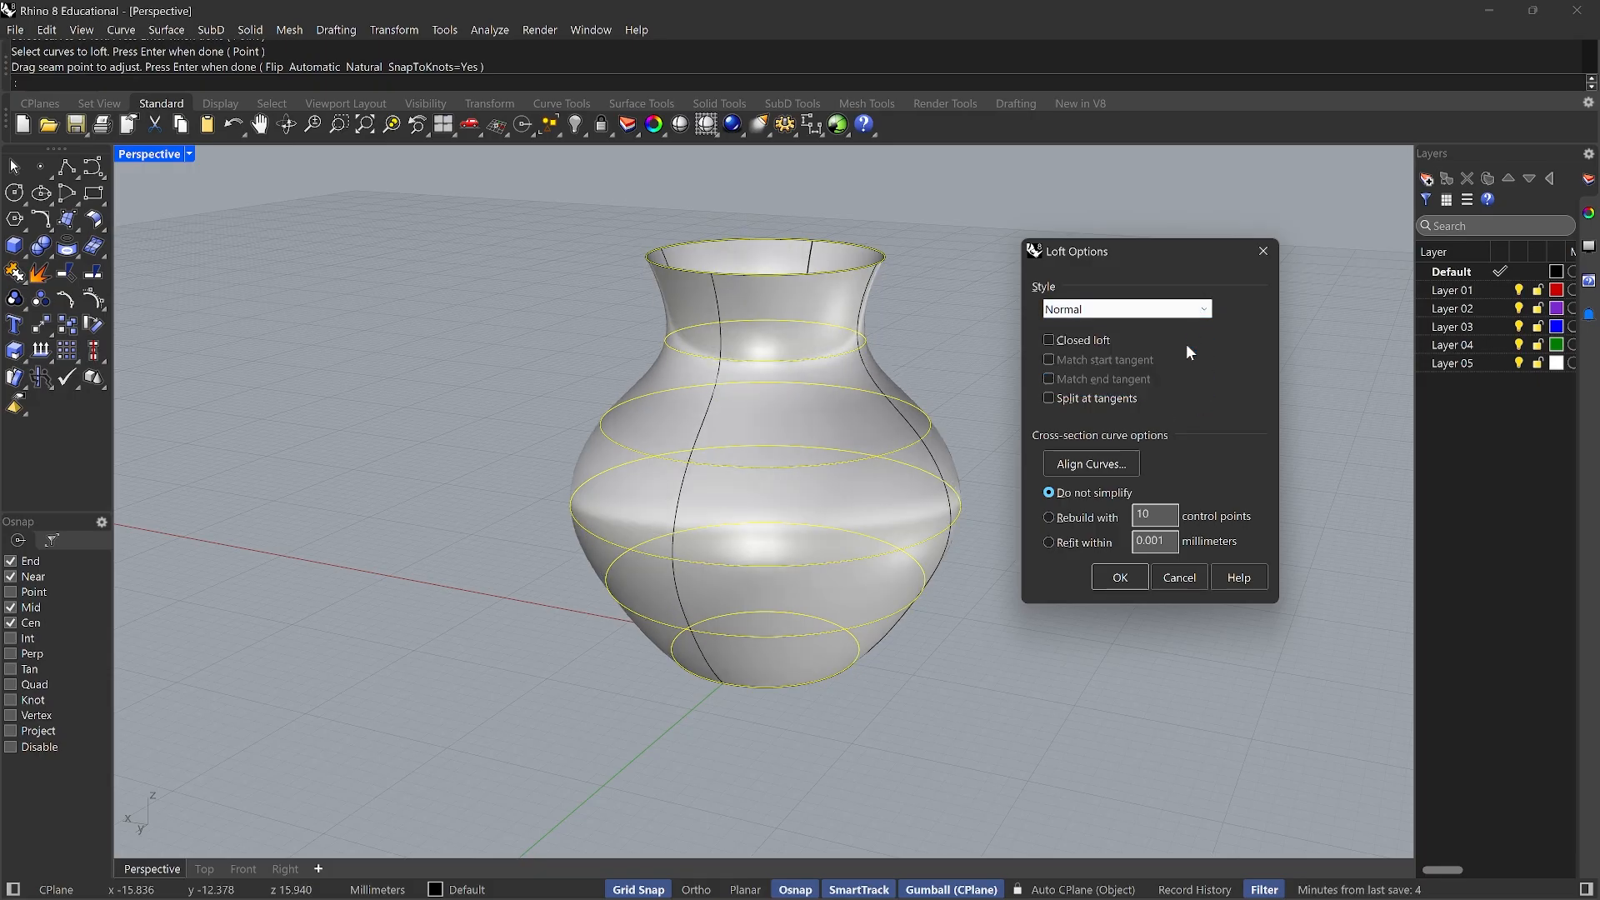
Preview the Closed loft option from another angle, turn it off again and create the loft in Normal style
{"action": "left_click", "coordinate": [1049, 340]}
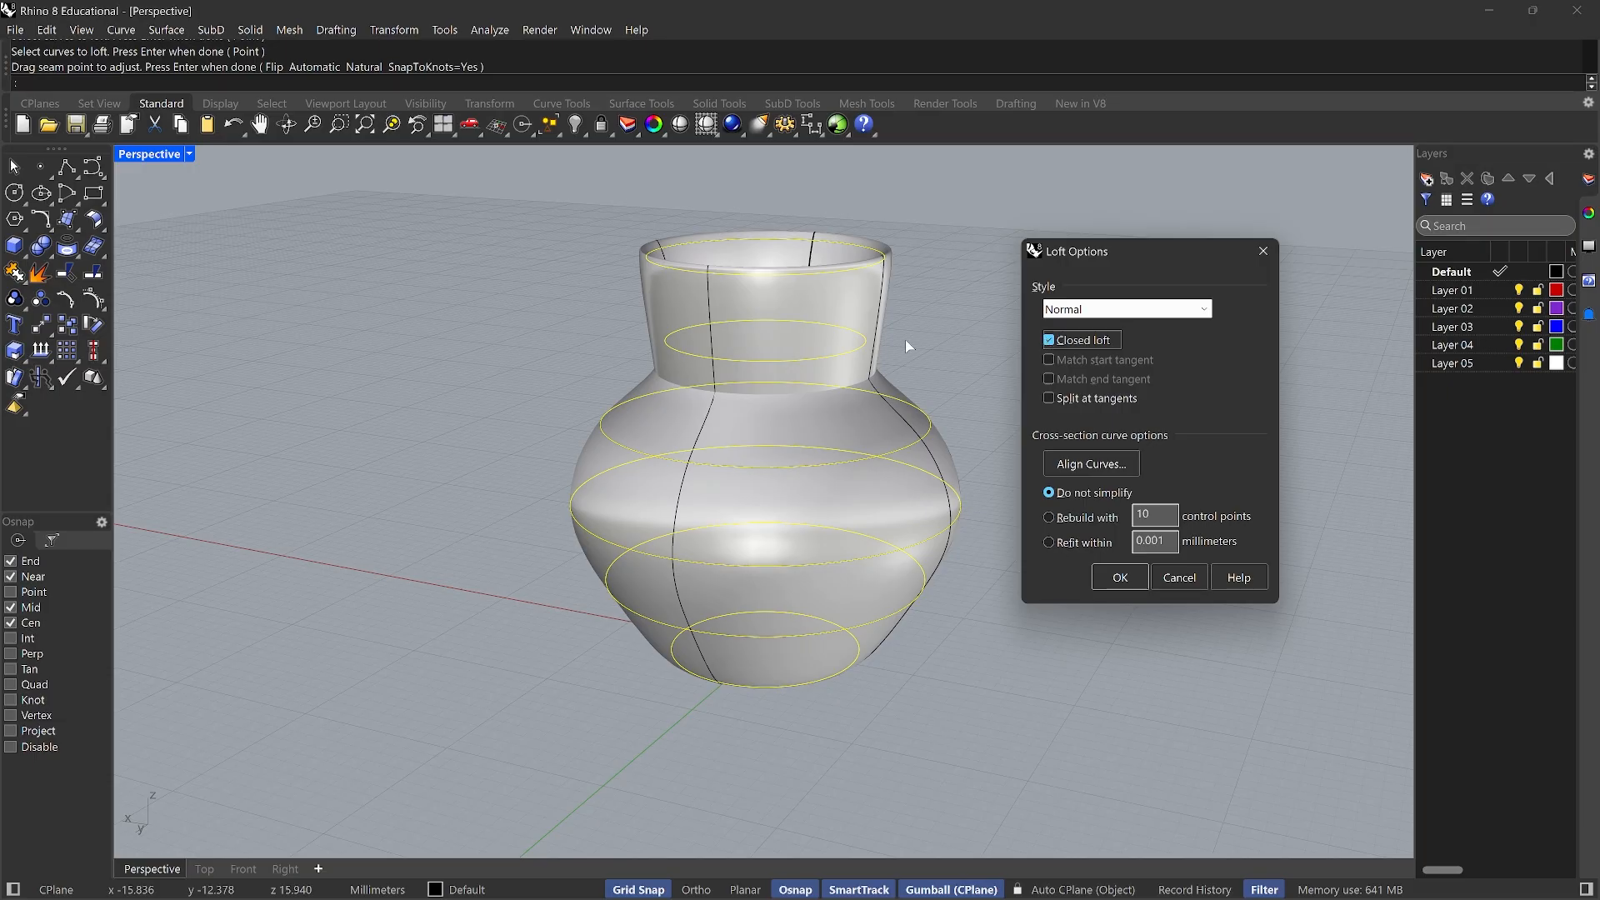
{"action": "right_click_drag", "start_coordinate": [905, 338], "coordinate": [949, 348]}
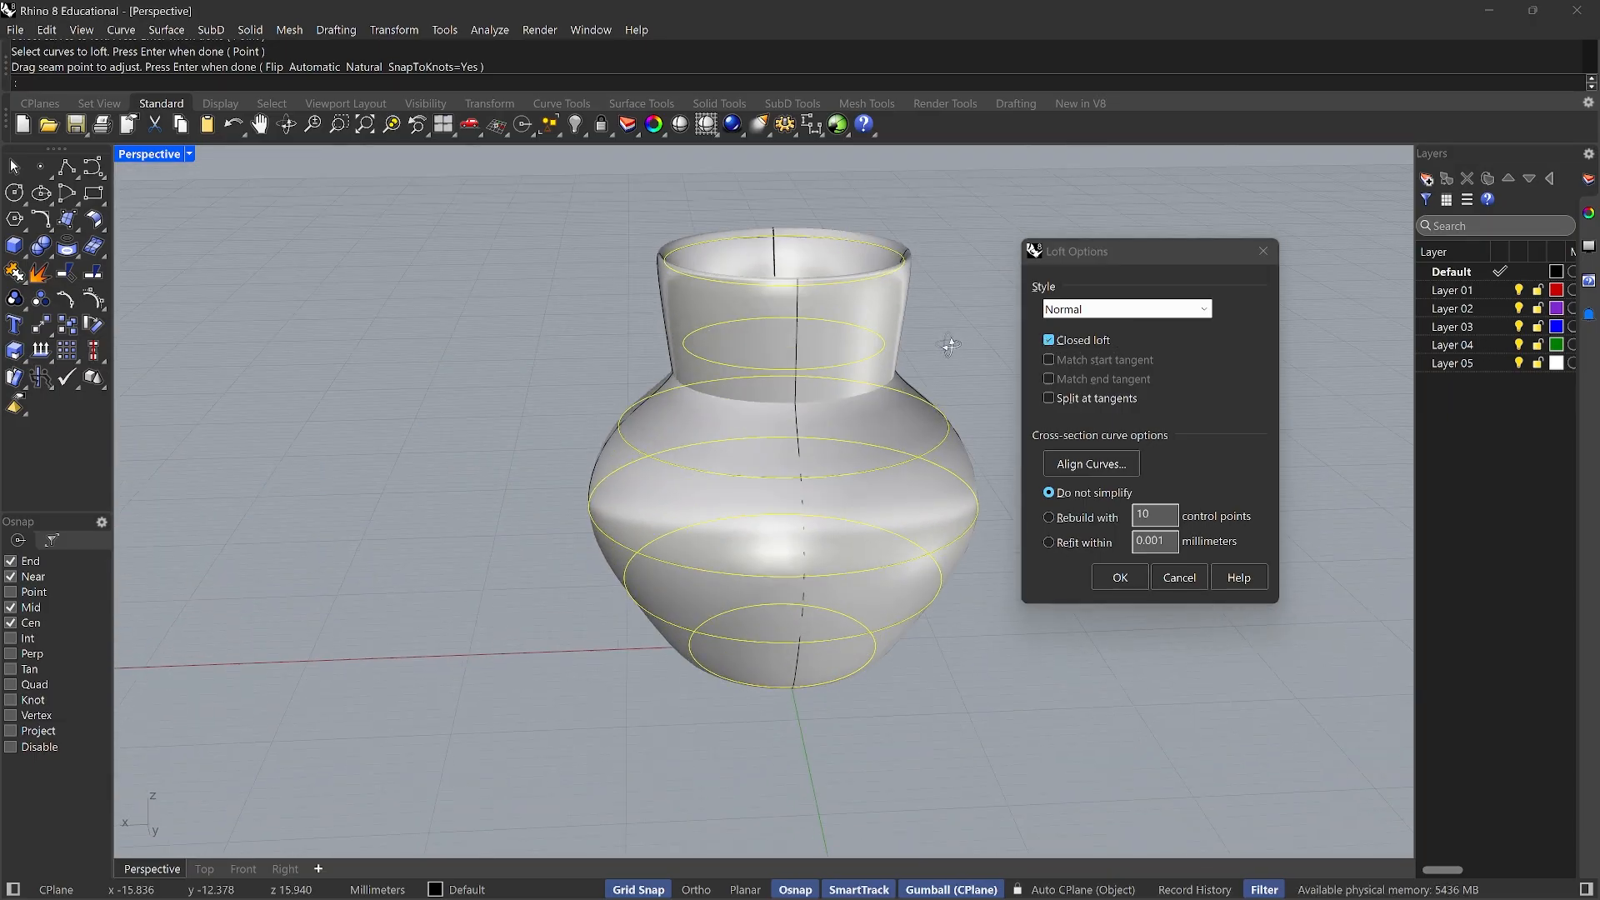
{"action": "left_click", "coordinate": [1050, 341]}
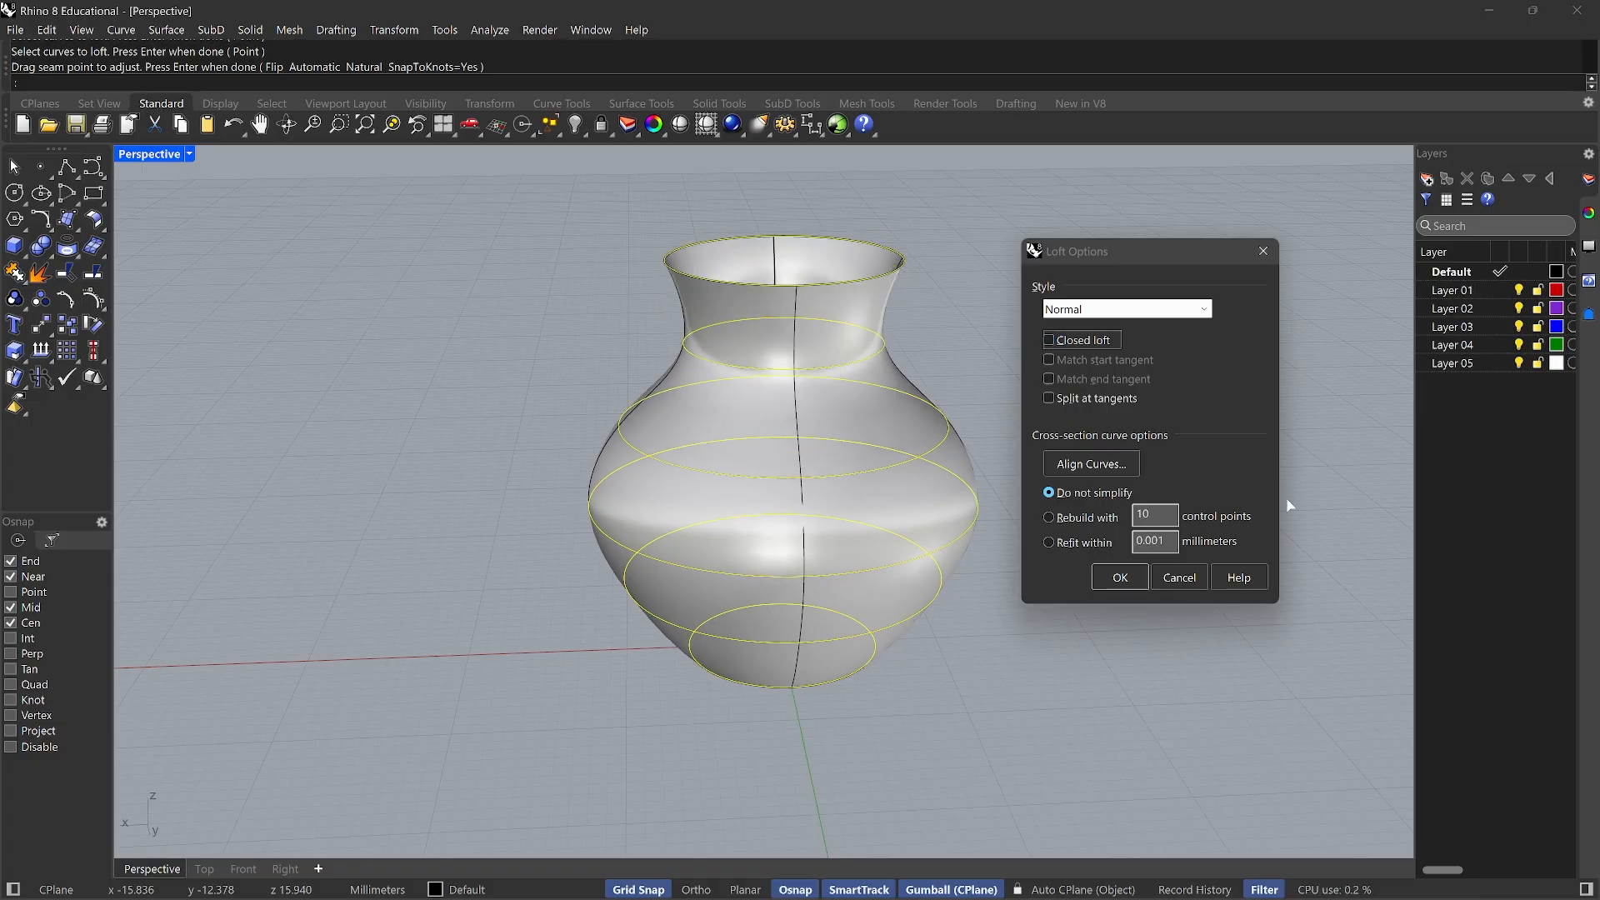
{"action": "left_click", "coordinate": [1135, 578]}
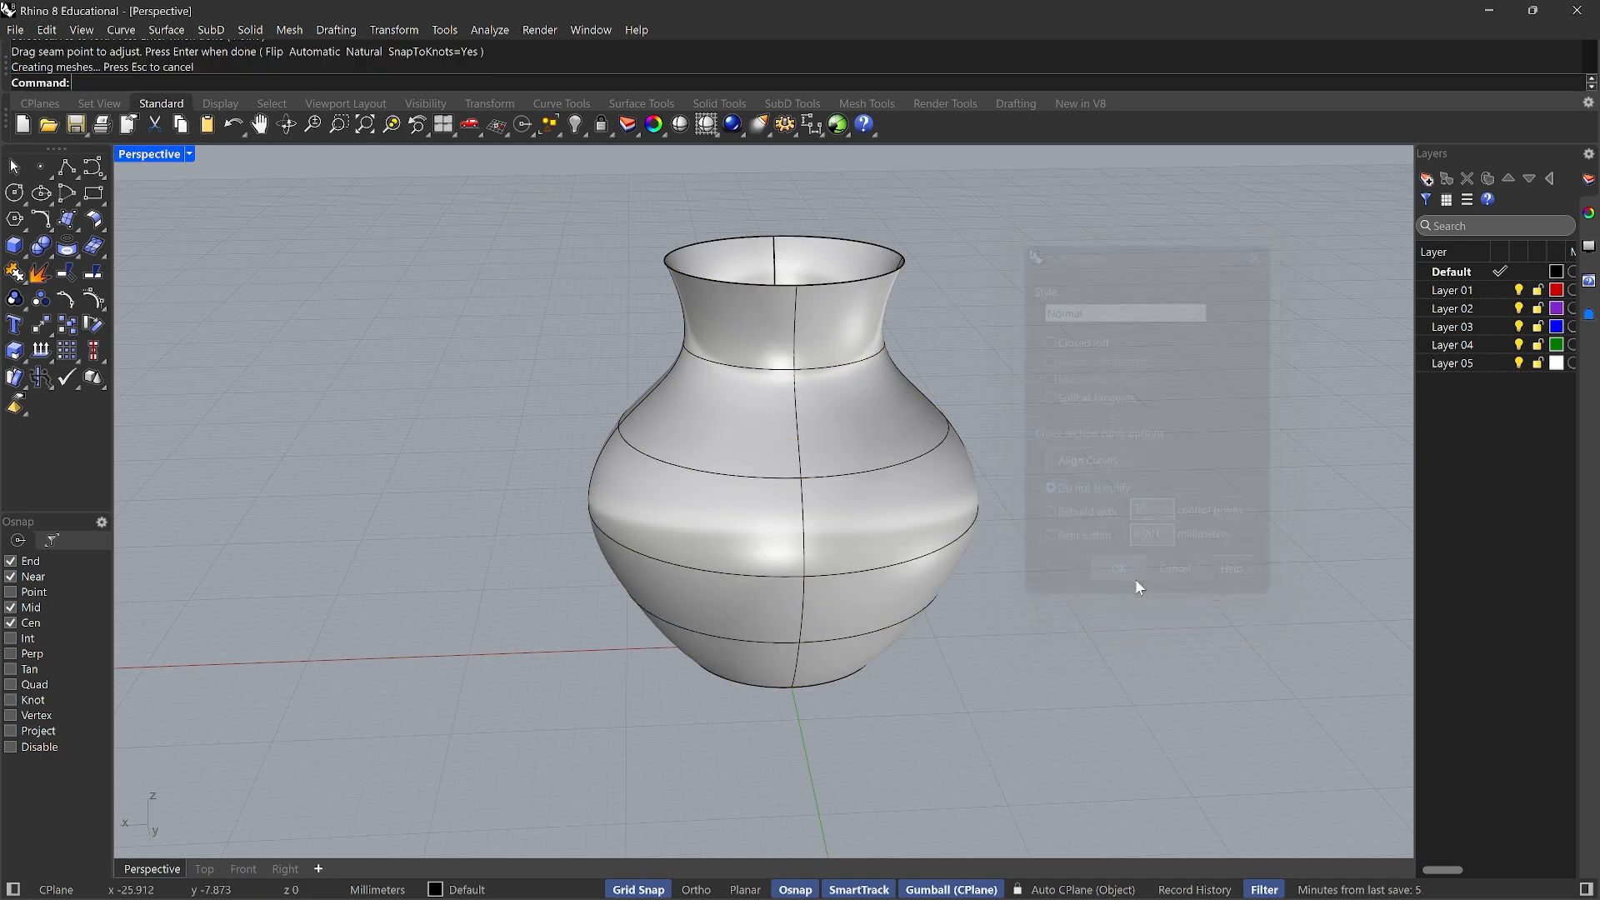
Move the lofted vase surface freehand along the X axis so it stands clear beside its circles
{"action": "scroll", "coordinate": [1087, 601], "scroll_direction": "down", "scroll_amount": 4}
{"action": "mouse_move", "coordinate": [1087, 600]}
{"action": "right_mouse_down"}
{"action": "mouse_move", "coordinate": [1120, 573]}
{"action": "mouse_move", "coordinate": [1147, 492]}
{"action": "mouse_move", "coordinate": [1093, 571]}
{"action": "mouse_move", "coordinate": [1002, 593]}
{"action": "mouse_move", "coordinate": [1078, 589]}
{"action": "right_mouse_up"}
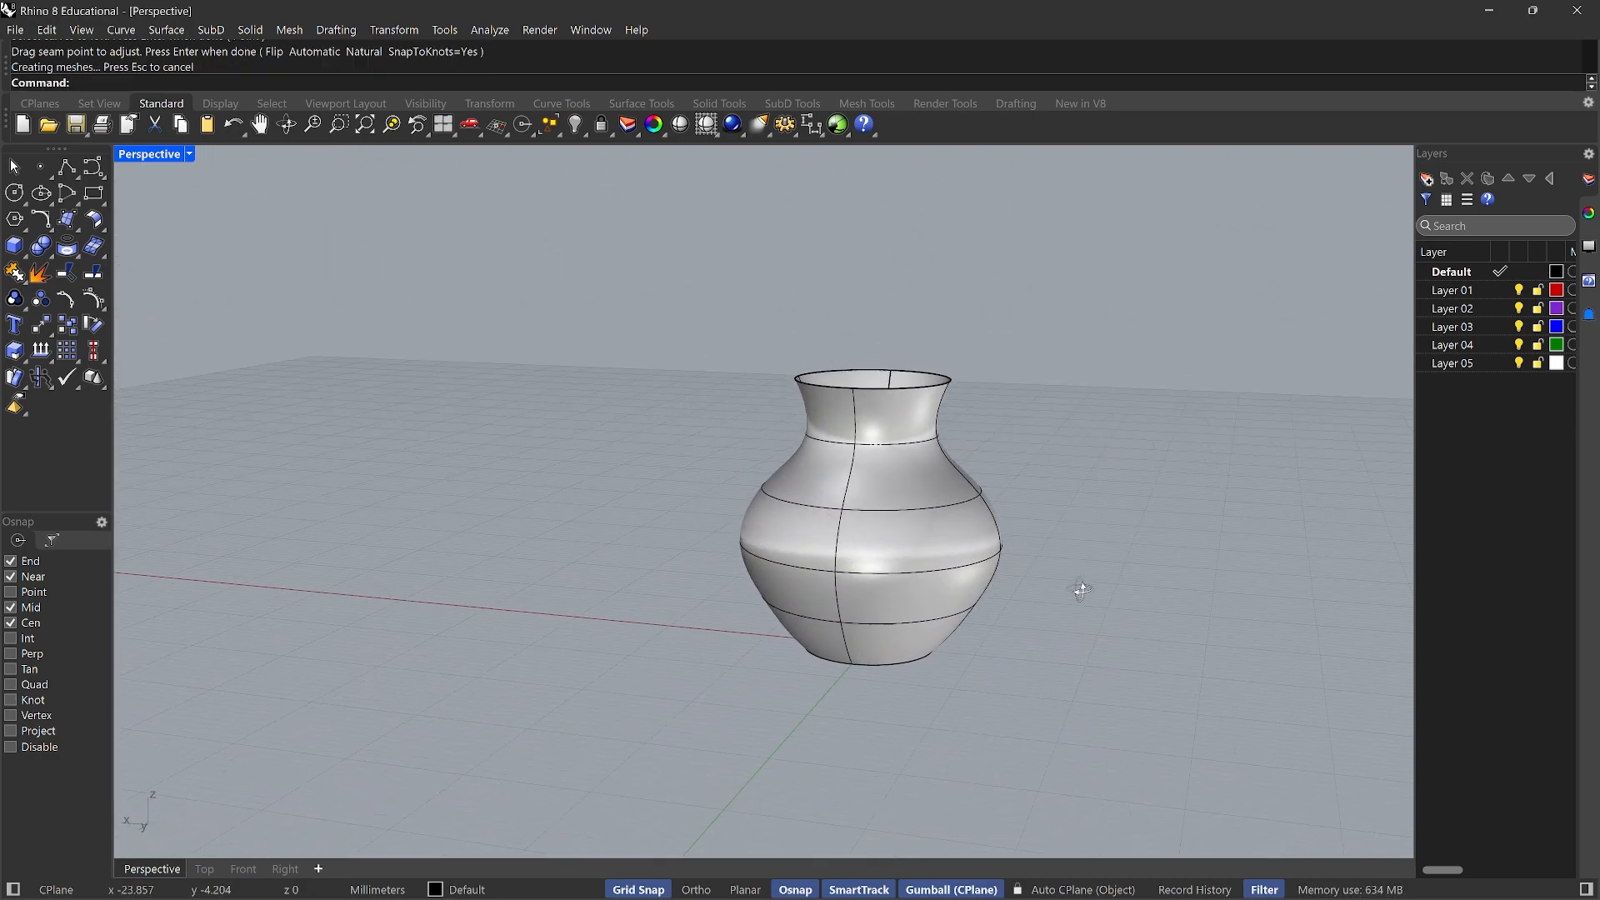
{"action": "left_click", "coordinate": [923, 525]}
{"action": "scroll", "coordinate": [1122, 554], "scroll_direction": "down", "scroll_amount": 3}
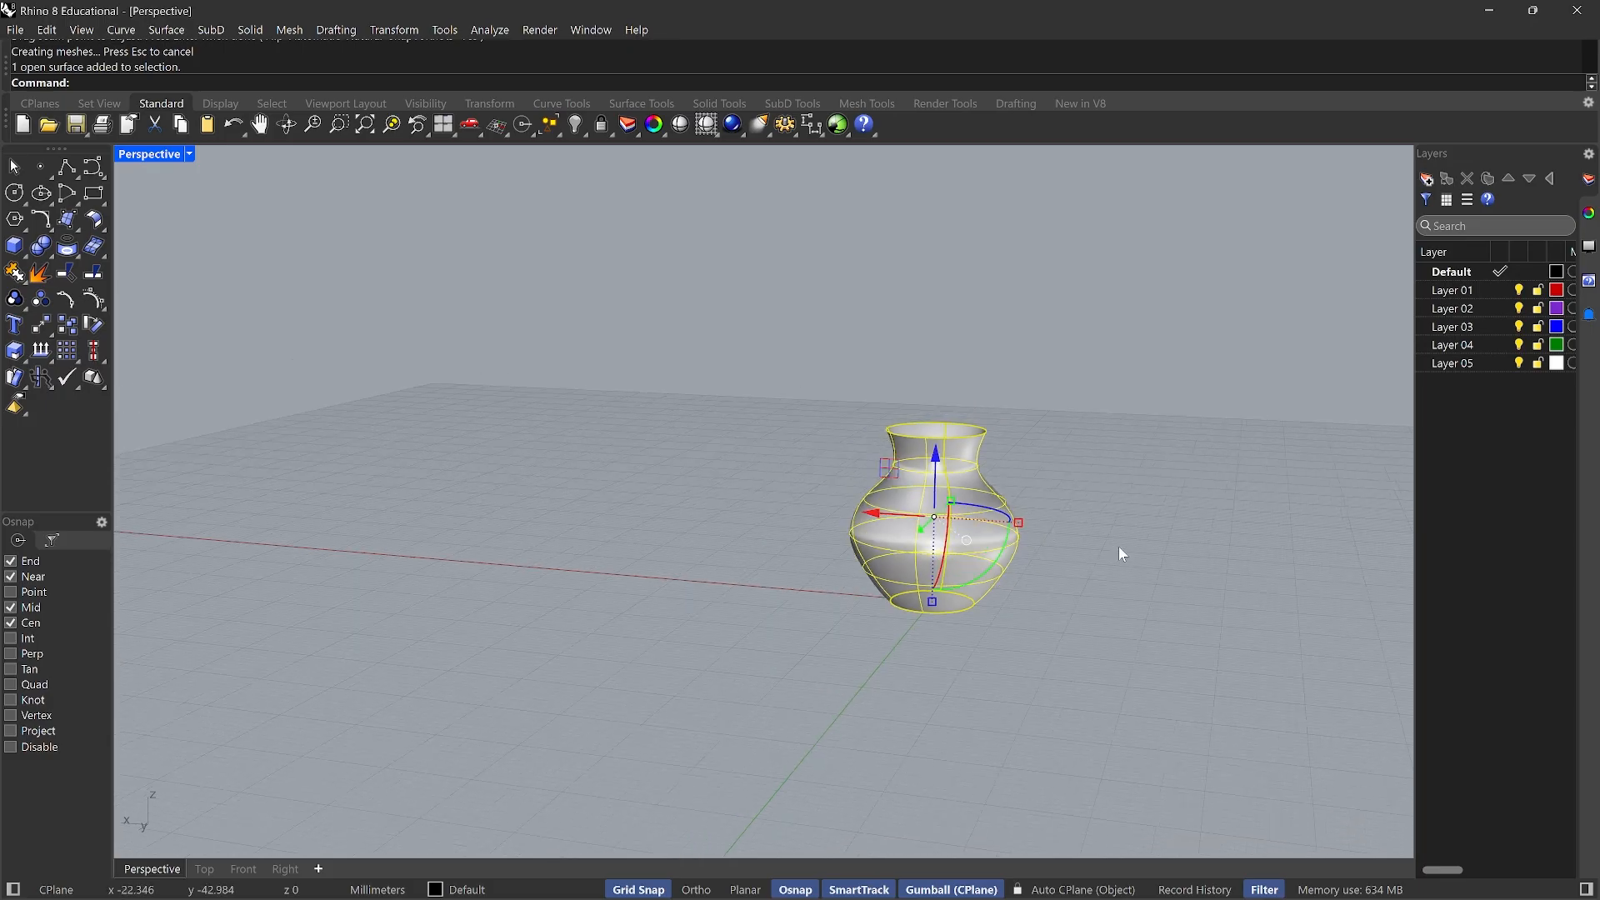
{"action": "scroll", "coordinate": [1121, 553], "scroll_direction": "up", "scroll_amount": 4}
{"action": "mouse_move", "coordinate": [980, 540]}
{"action": "right_mouse_down"}
{"action": "mouse_move", "coordinate": [1036, 489]}
{"action": "mouse_move", "coordinate": [1000, 544]}
{"action": "right_mouse_up"}
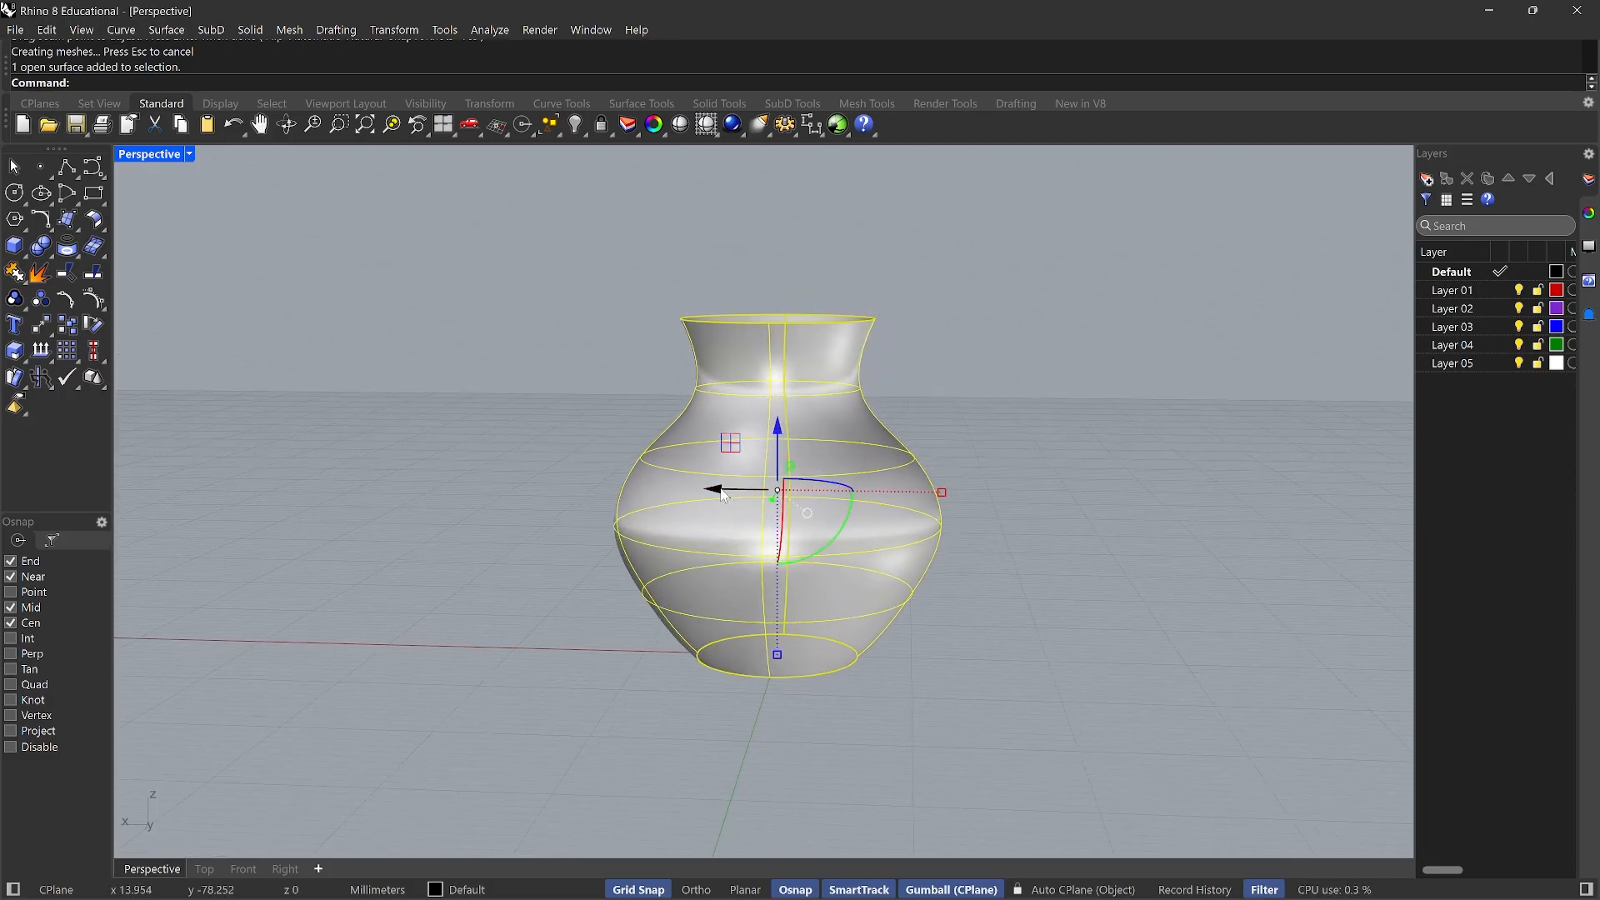
{"action": "left_click_drag", "start_coordinate": [734, 490], "coordinate": [375, 500]}
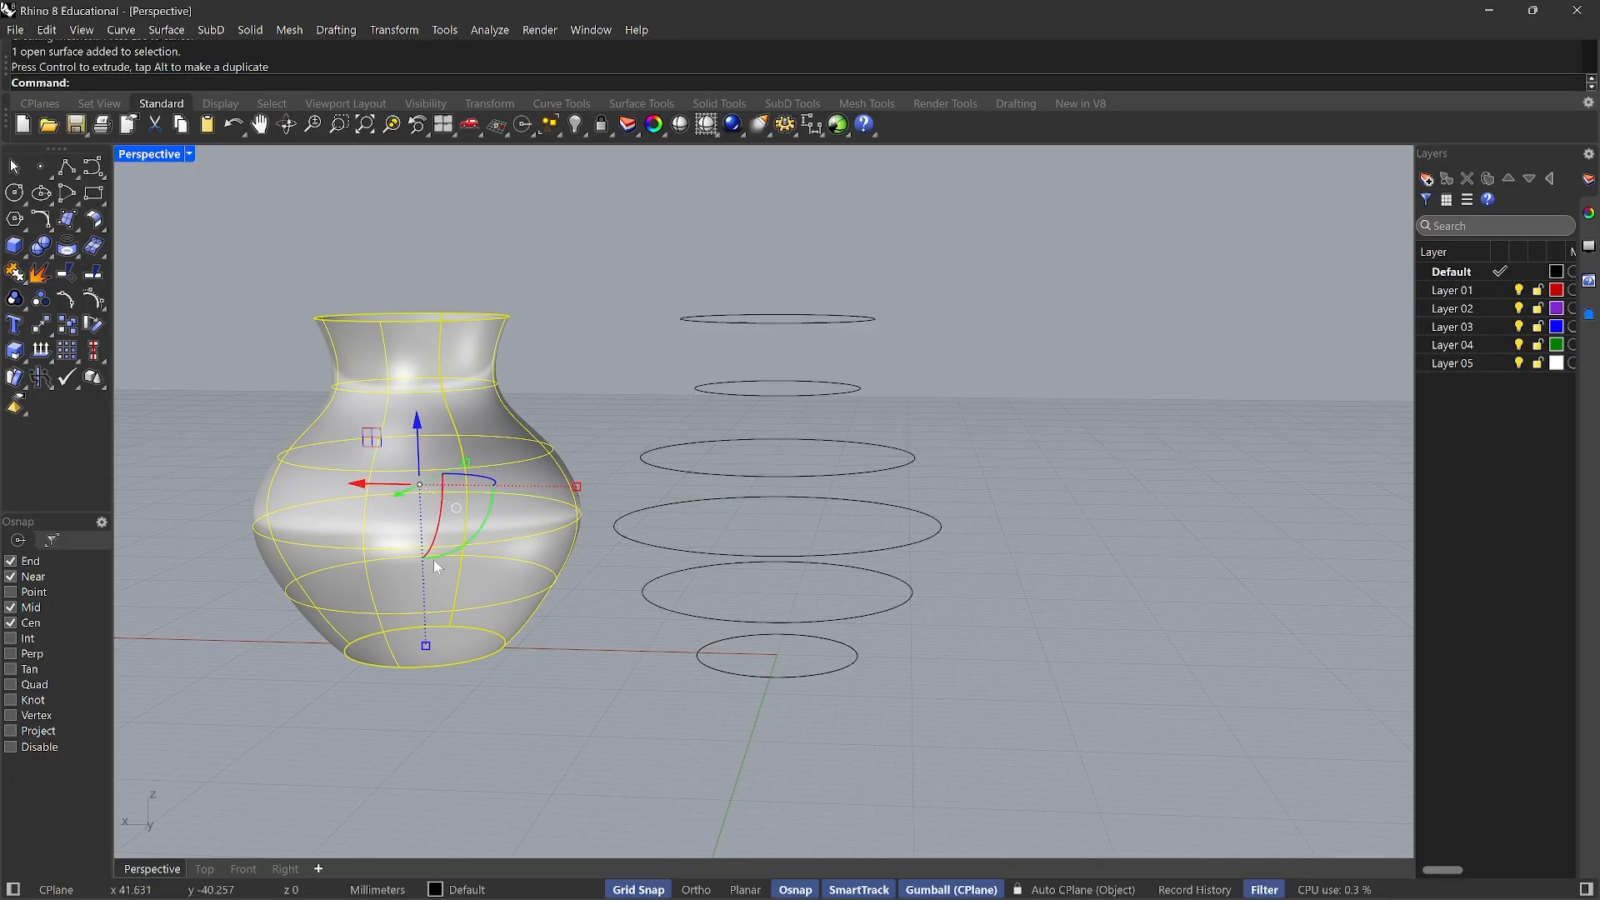
{"action": "left_click", "coordinate": [632, 732]}
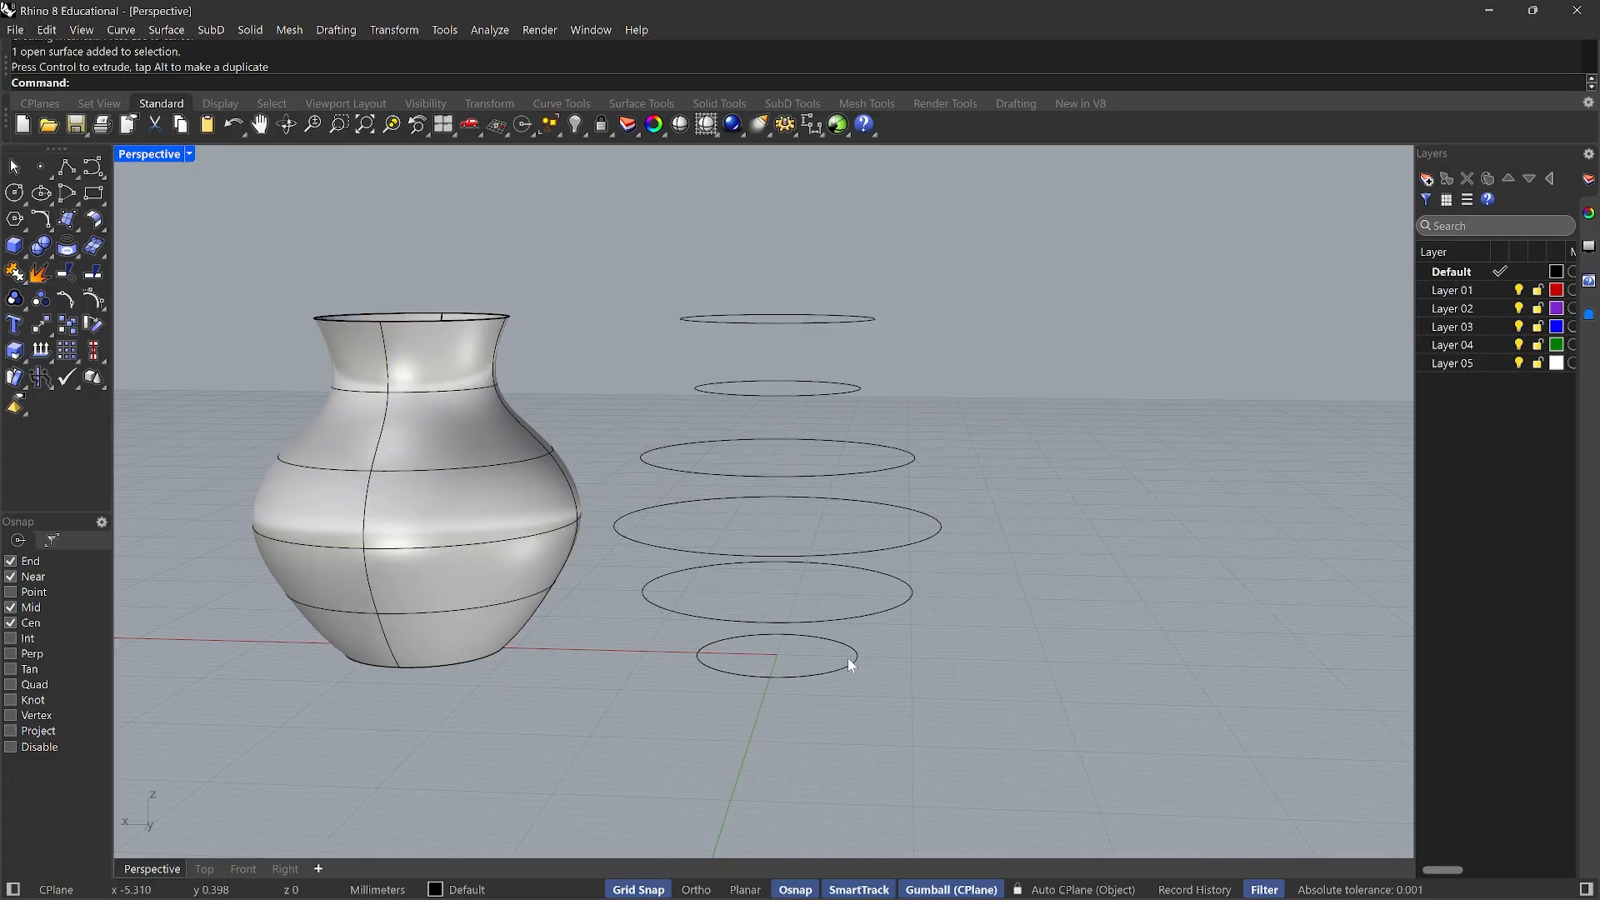
Narrow the third and second circles from the bottom freehand along the Y axis to make them oval
{"action": "right_click_drag", "start_coordinate": [847, 658], "coordinate": [981, 559]}
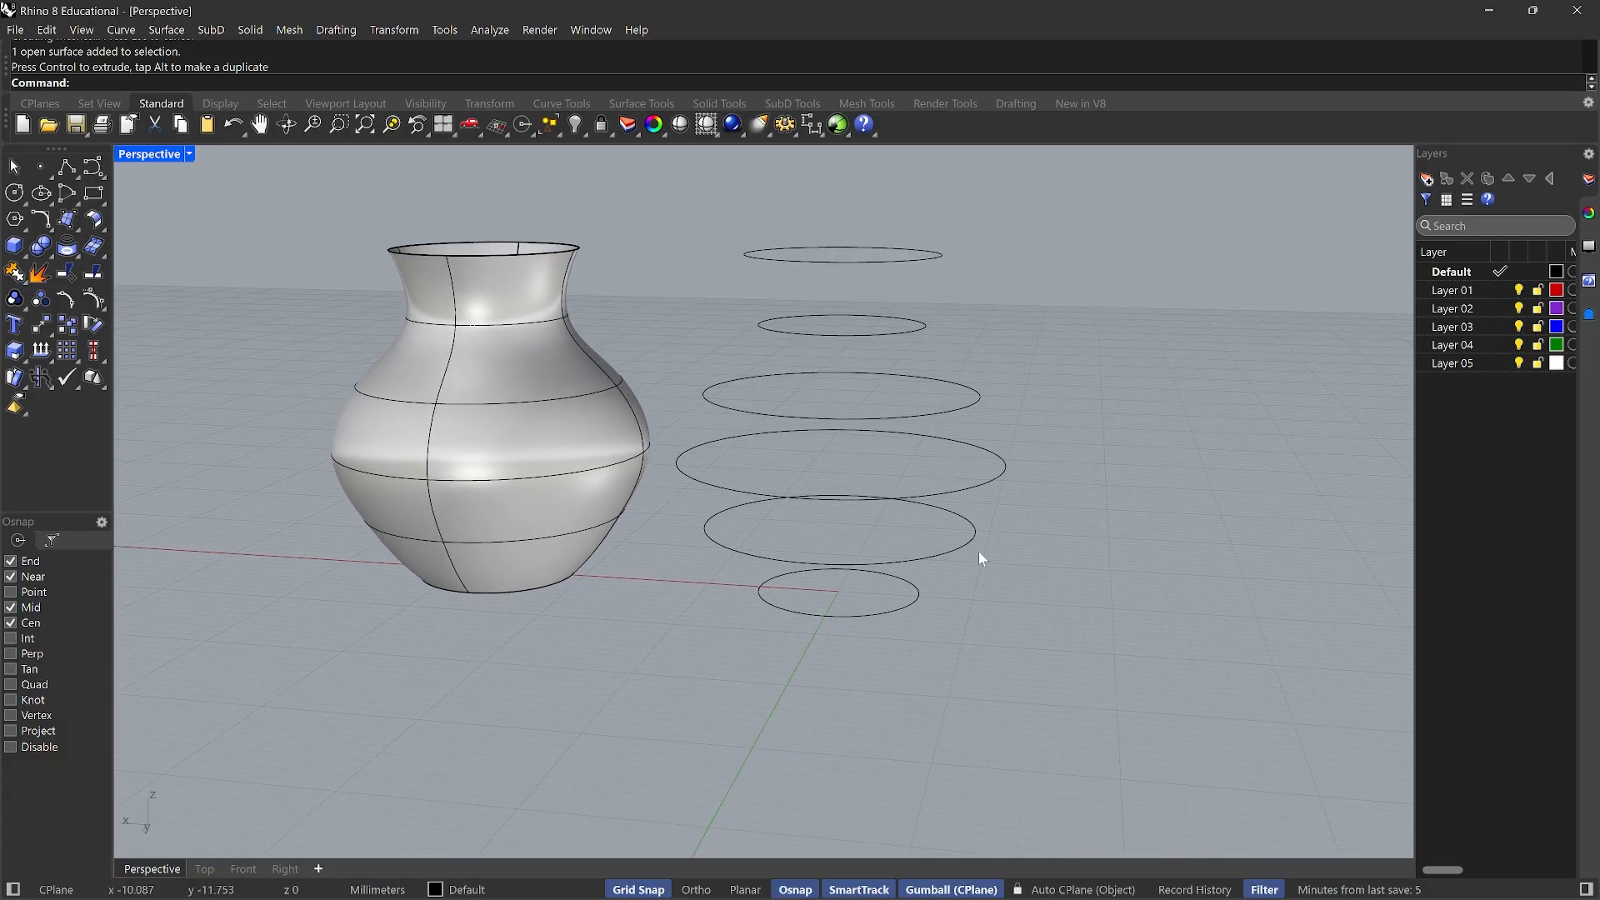
{"action": "left_click", "coordinate": [981, 492]}
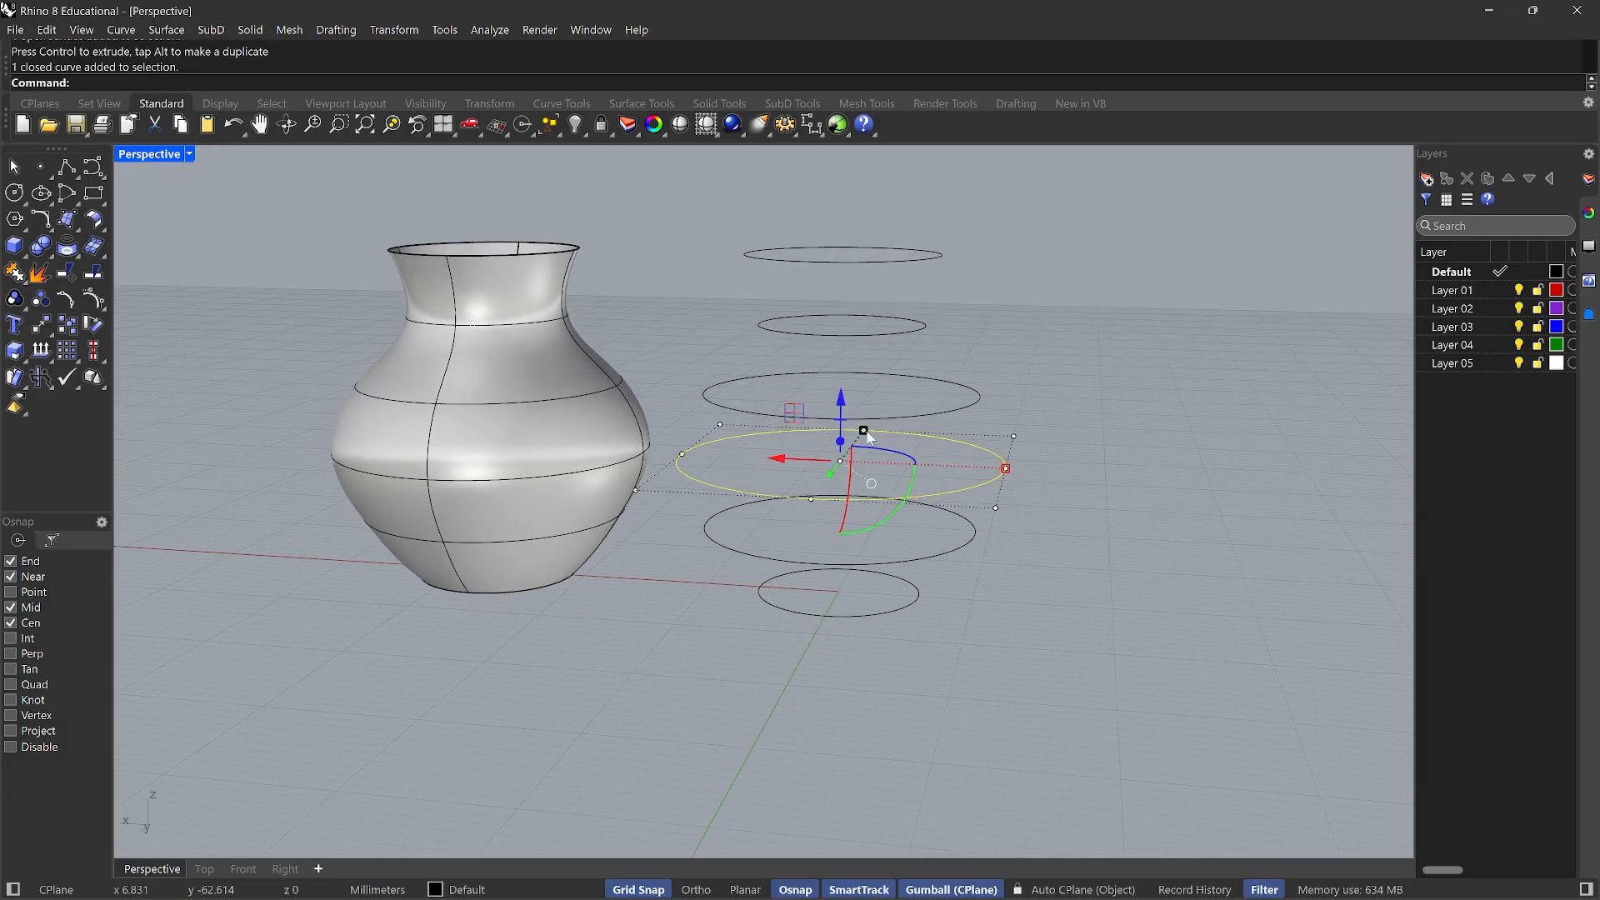
{"action": "left_click_drag", "start_coordinate": [862, 432], "coordinate": [865, 450]}
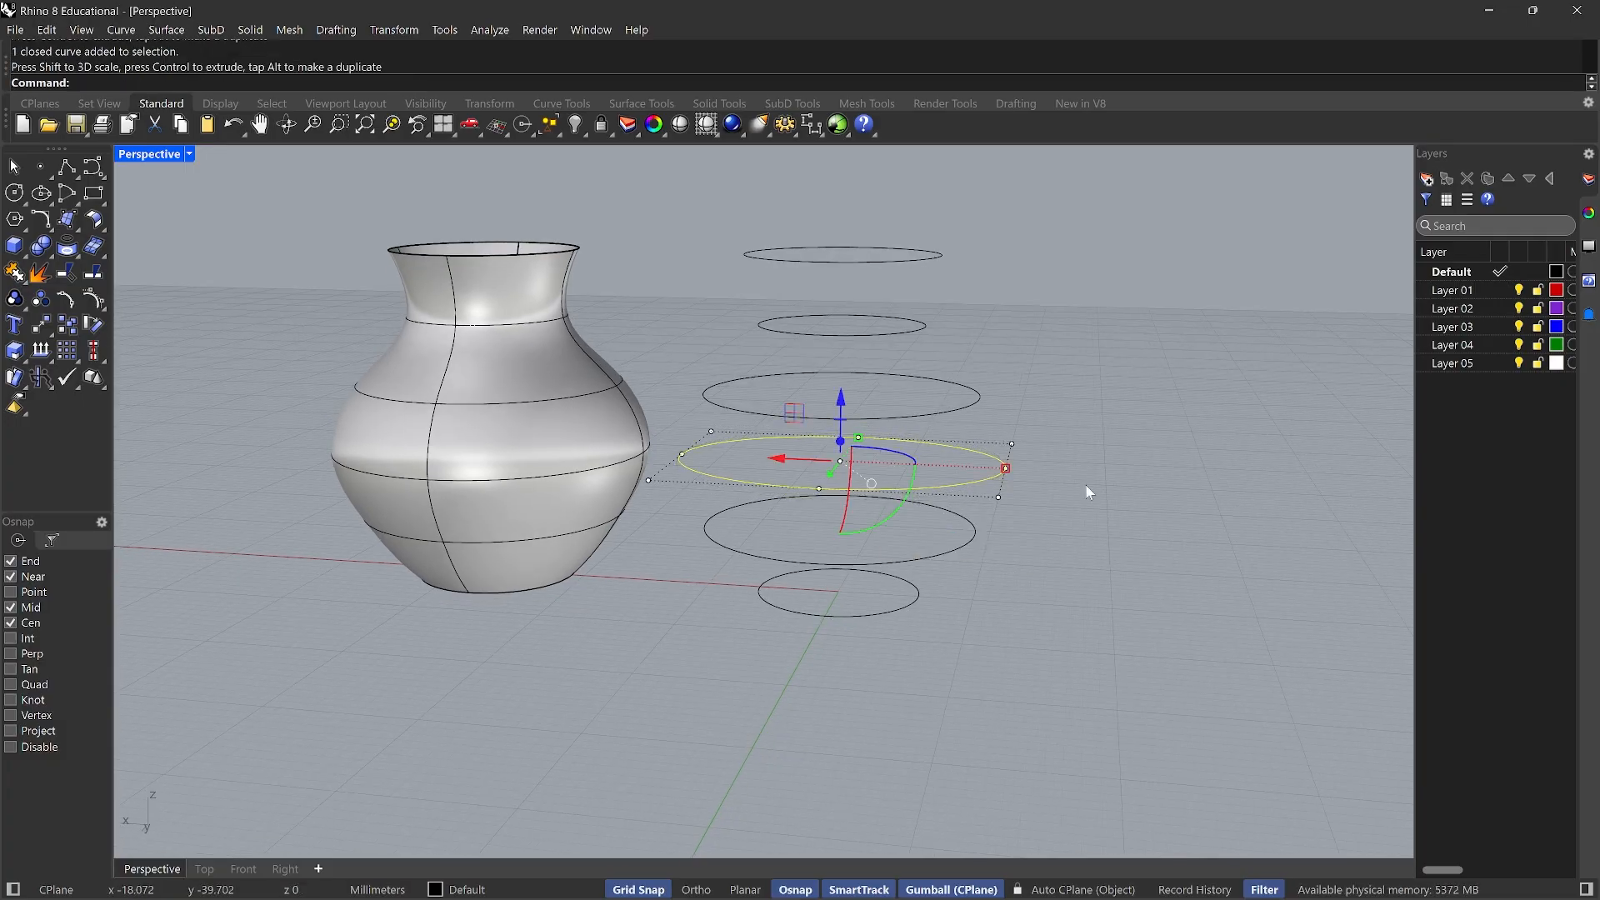
{"action": "right_click_drag", "start_coordinate": [1084, 483], "coordinate": [1054, 494]}
{"action": "left_click", "coordinate": [996, 568]}
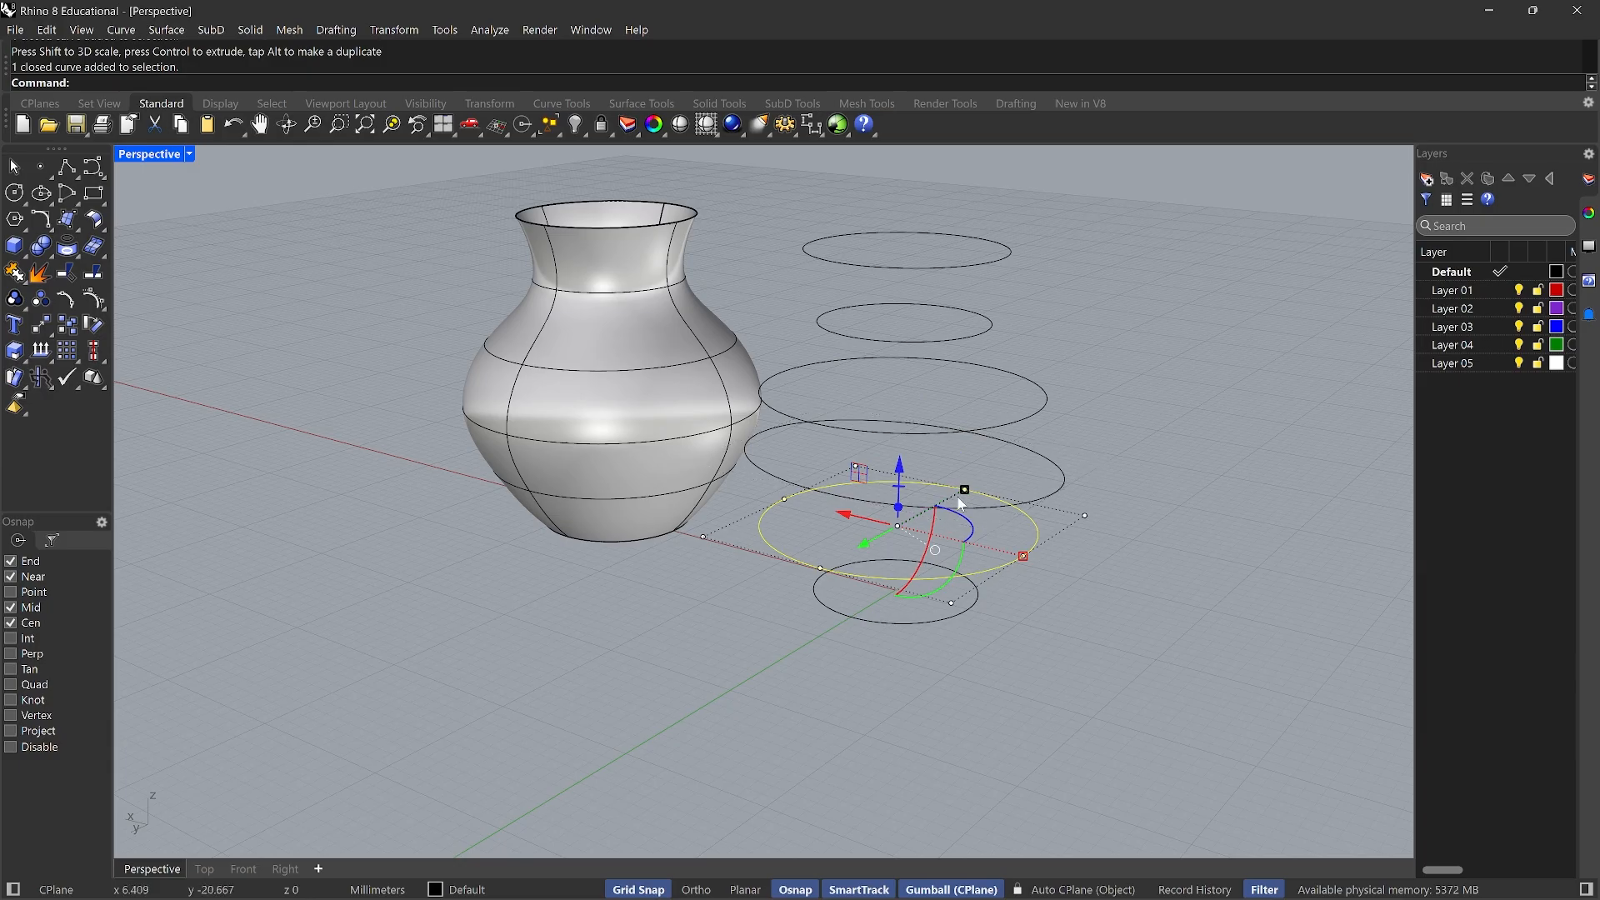
{"action": "left_click_drag", "start_coordinate": [967, 491], "coordinate": [937, 510]}
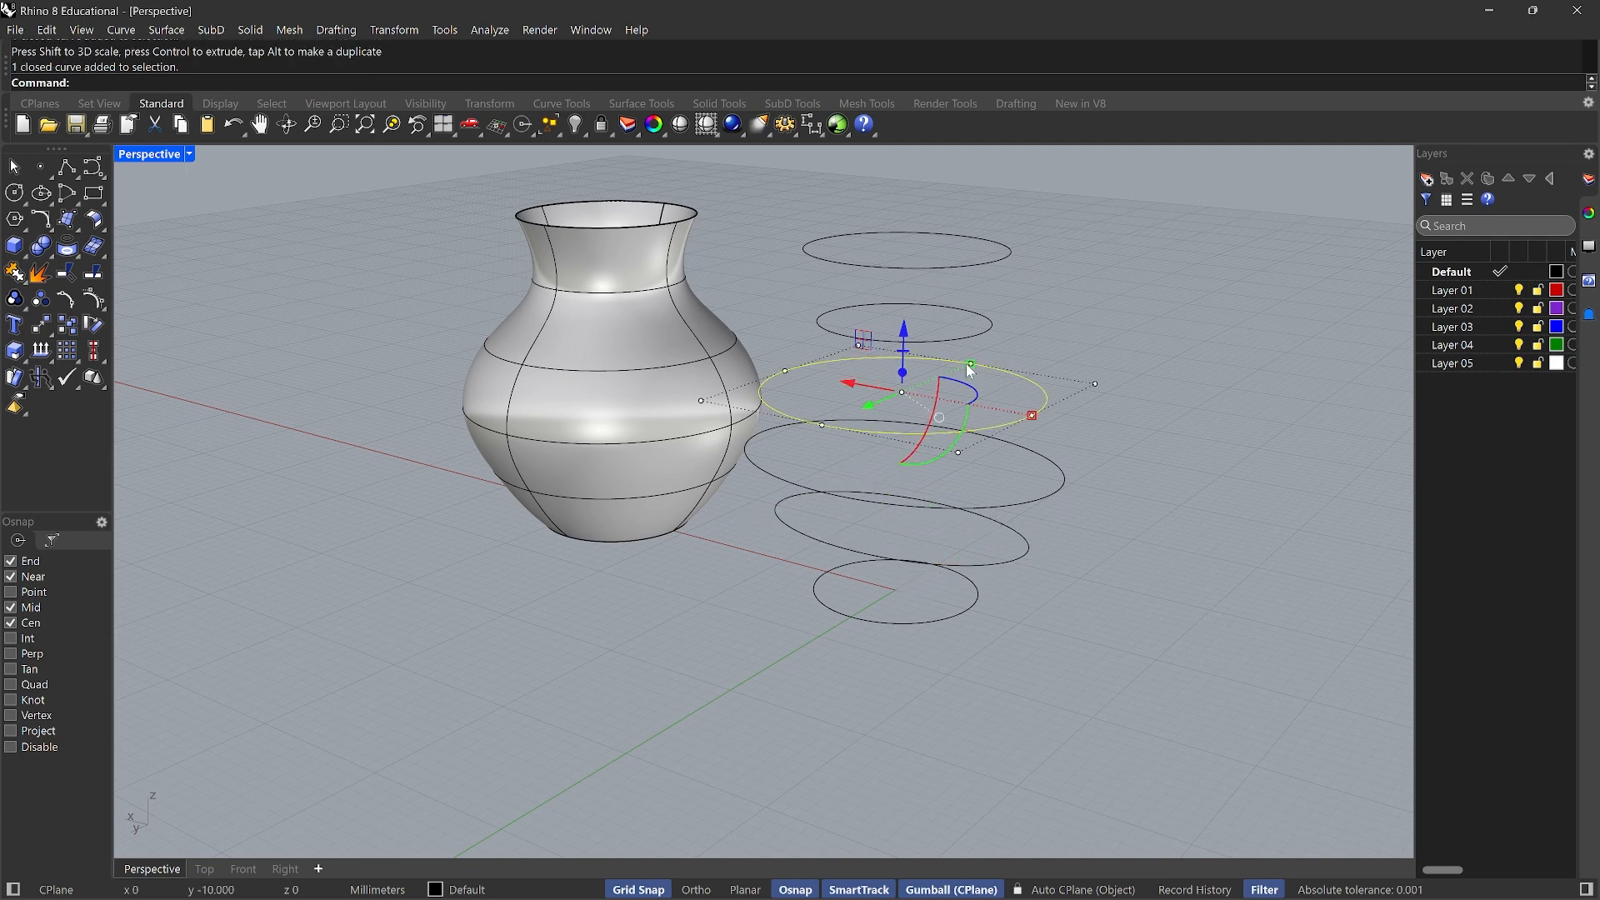
Narrow the three uppermost circles freehand along the Y axis into ovals
{"action": "left_click_drag", "start_coordinate": [967, 371], "coordinate": [935, 318]}
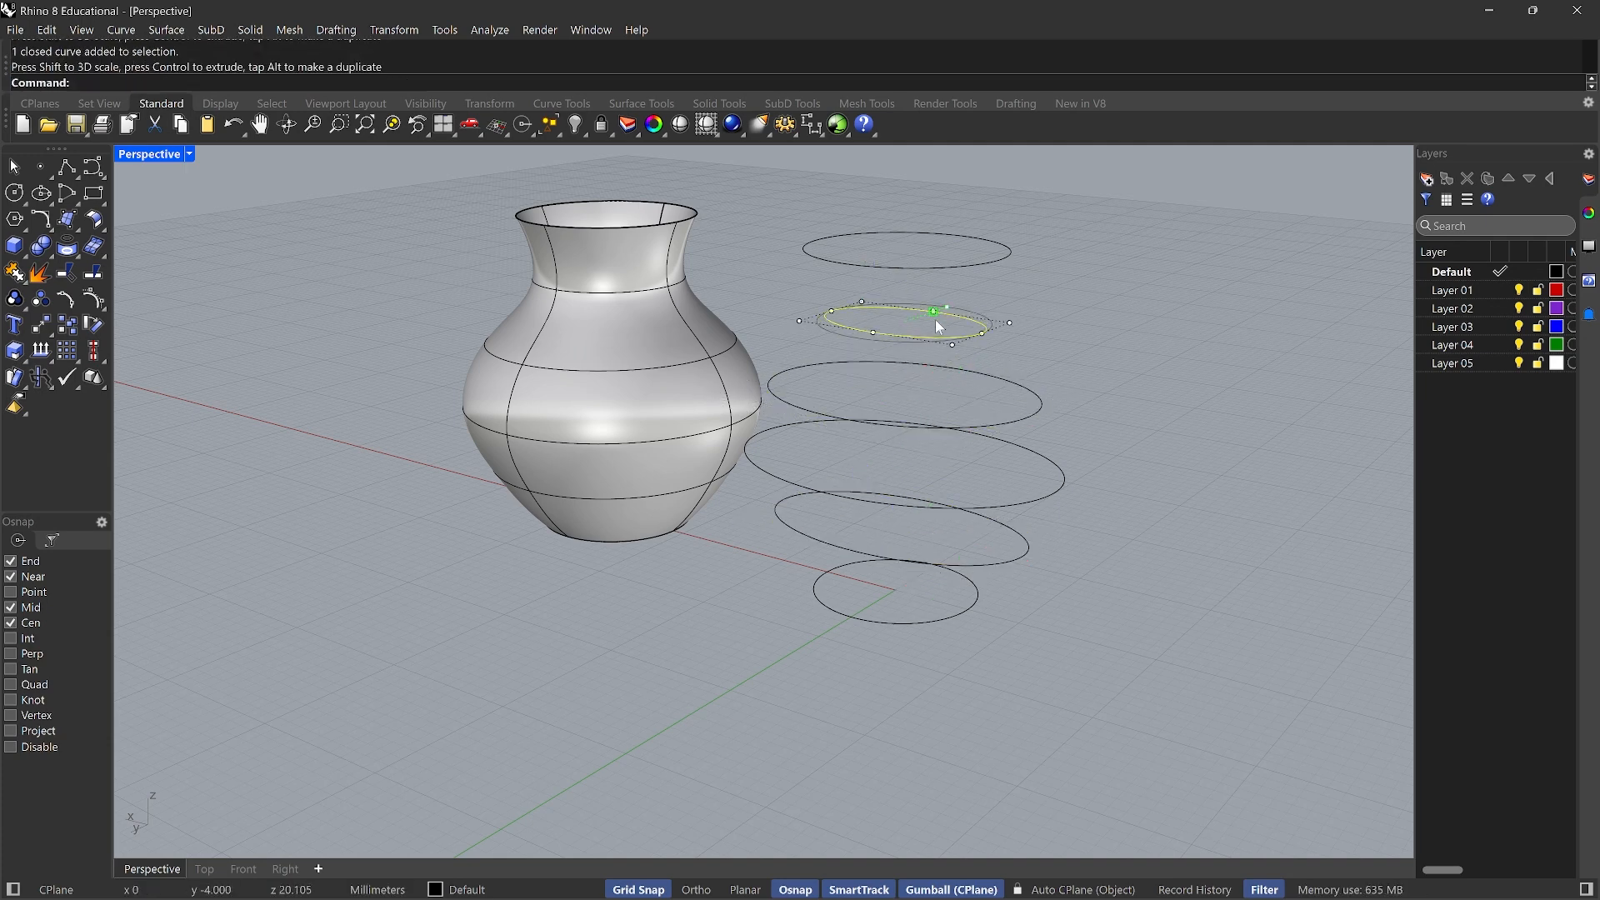
{"action": "left_click", "coordinate": [950, 236]}
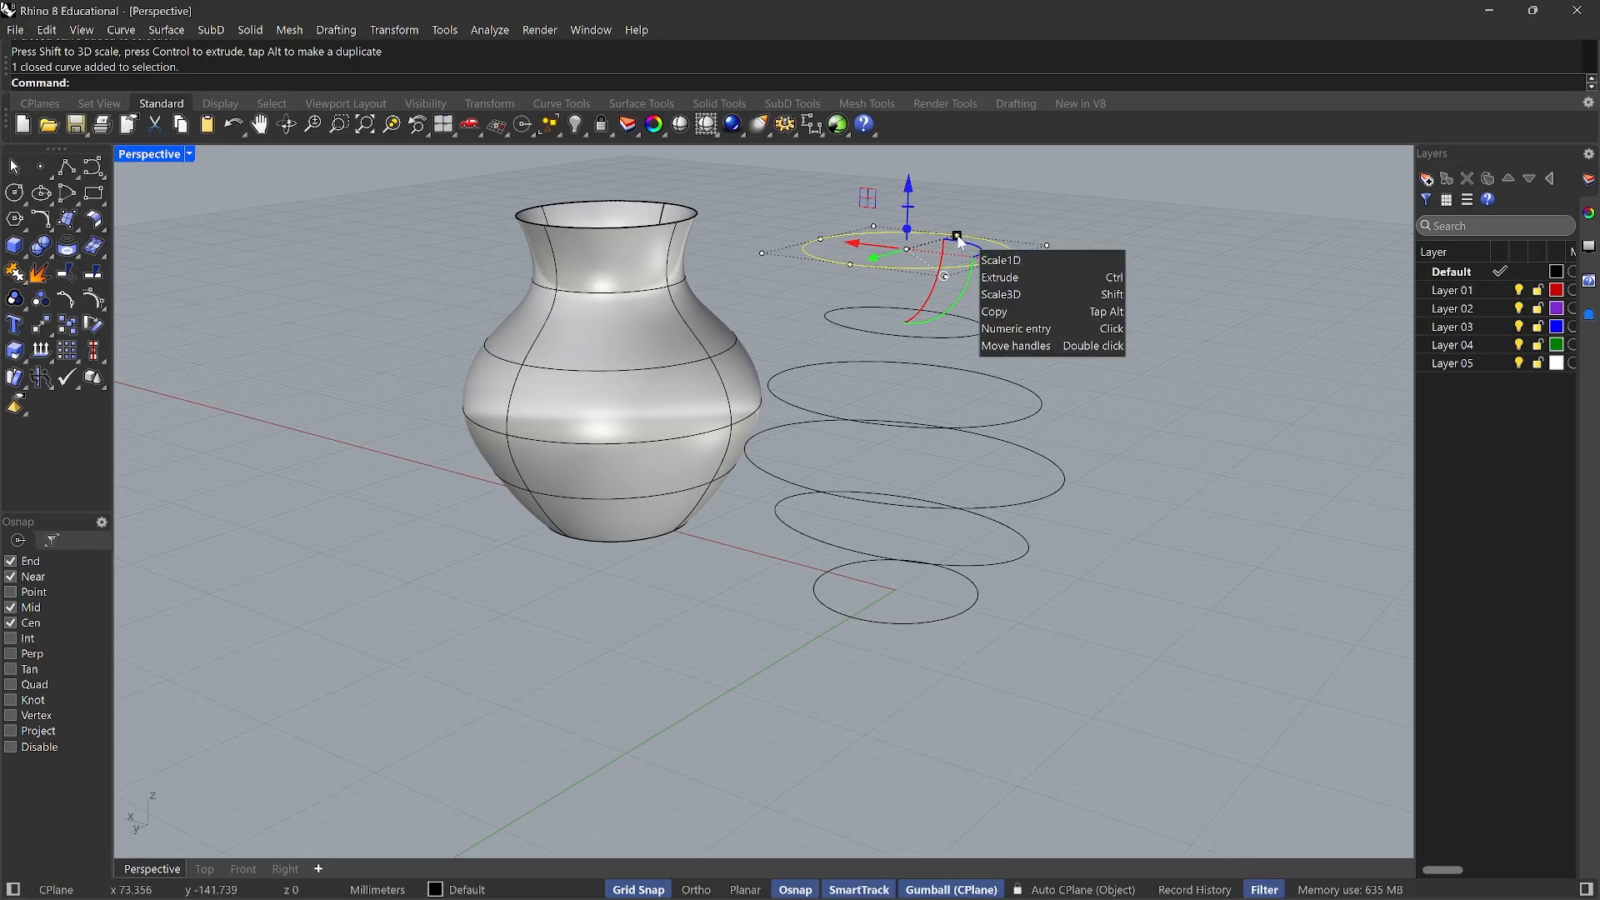
{"action": "left_click_drag", "start_coordinate": [955, 236], "coordinate": [942, 249]}
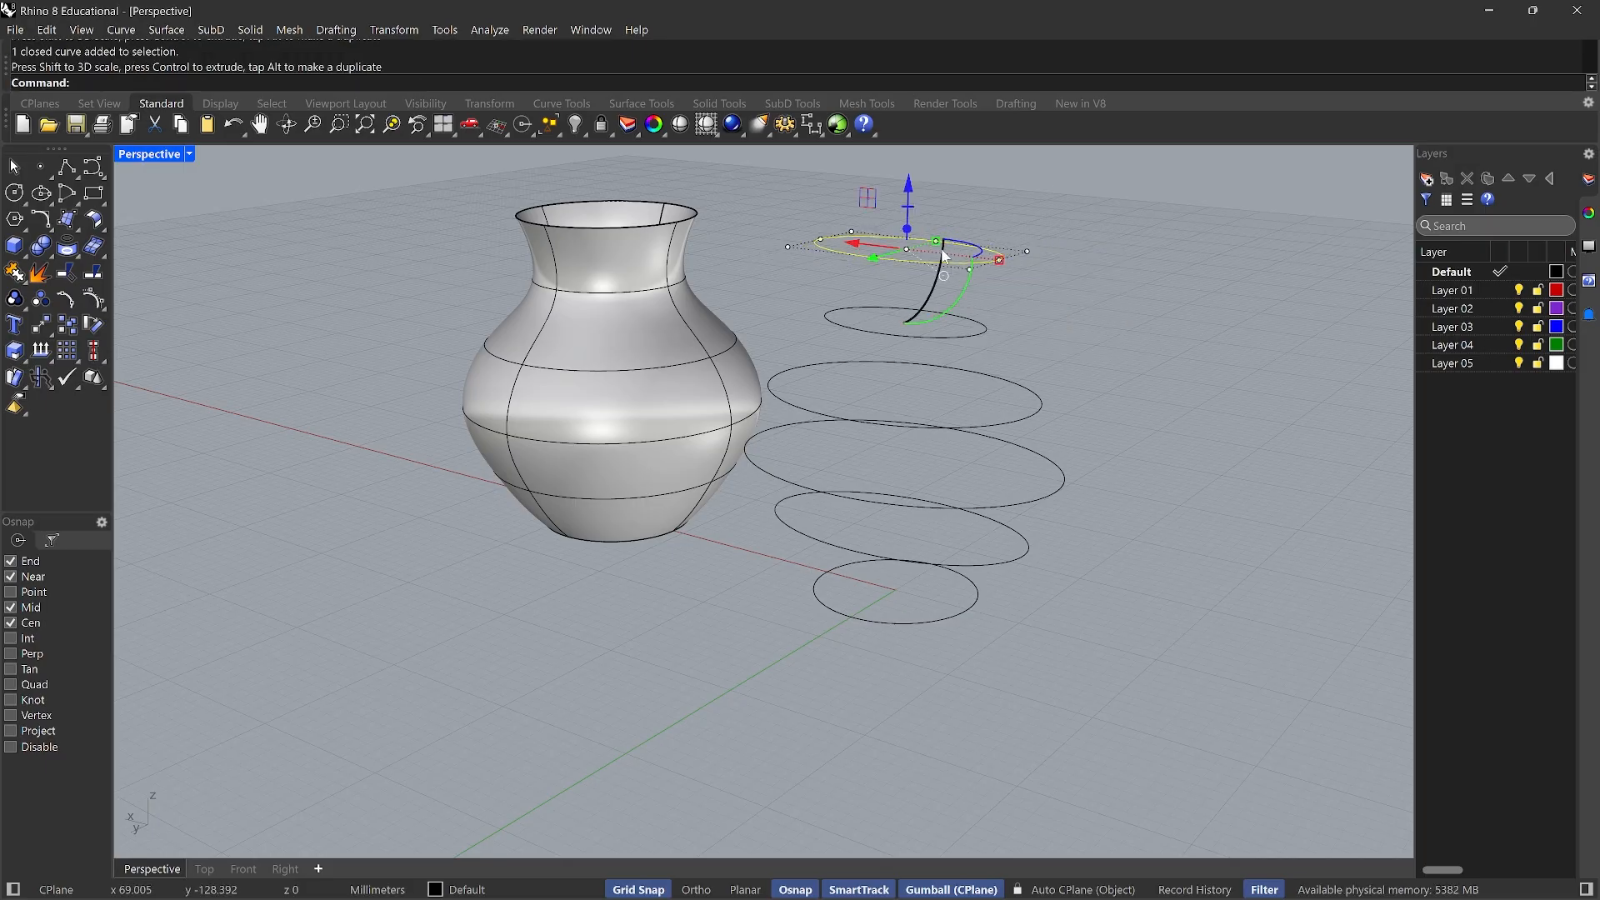
{"action": "left_click", "coordinate": [1053, 370]}
{"action": "right_click_drag", "start_coordinate": [1054, 370], "coordinate": [1009, 358]}
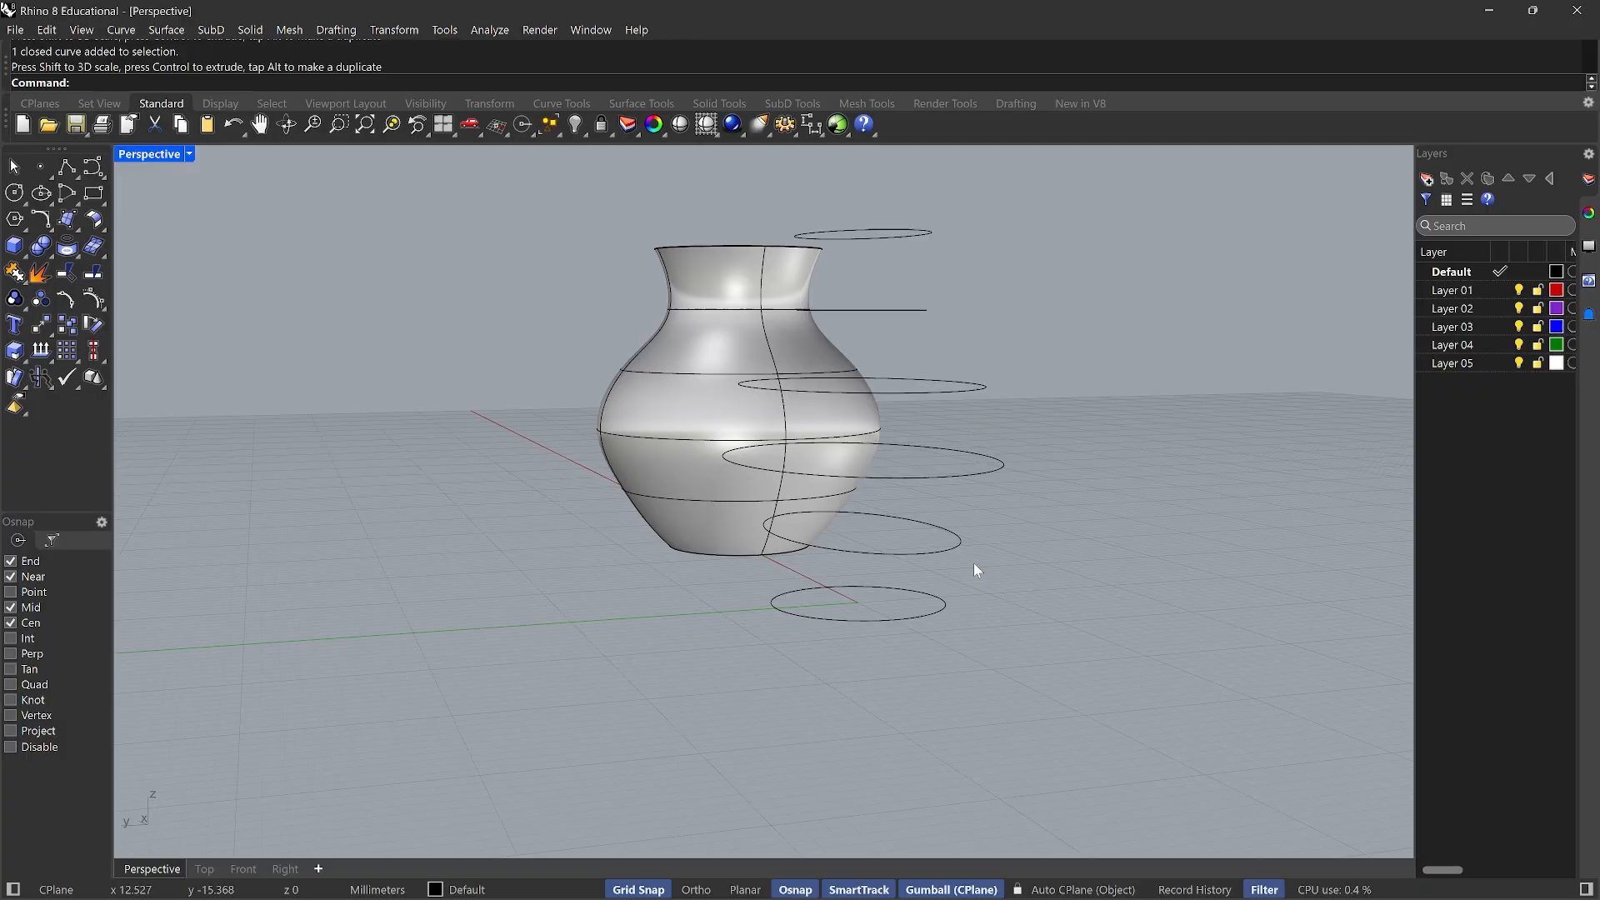
Shrink the bottom circle slightly along the X axis by scaling it freehand in one direction
{"action": "left_click", "coordinate": [933, 608]}
{"action": "right_click_drag", "start_coordinate": [947, 606], "coordinate": [1053, 592]}
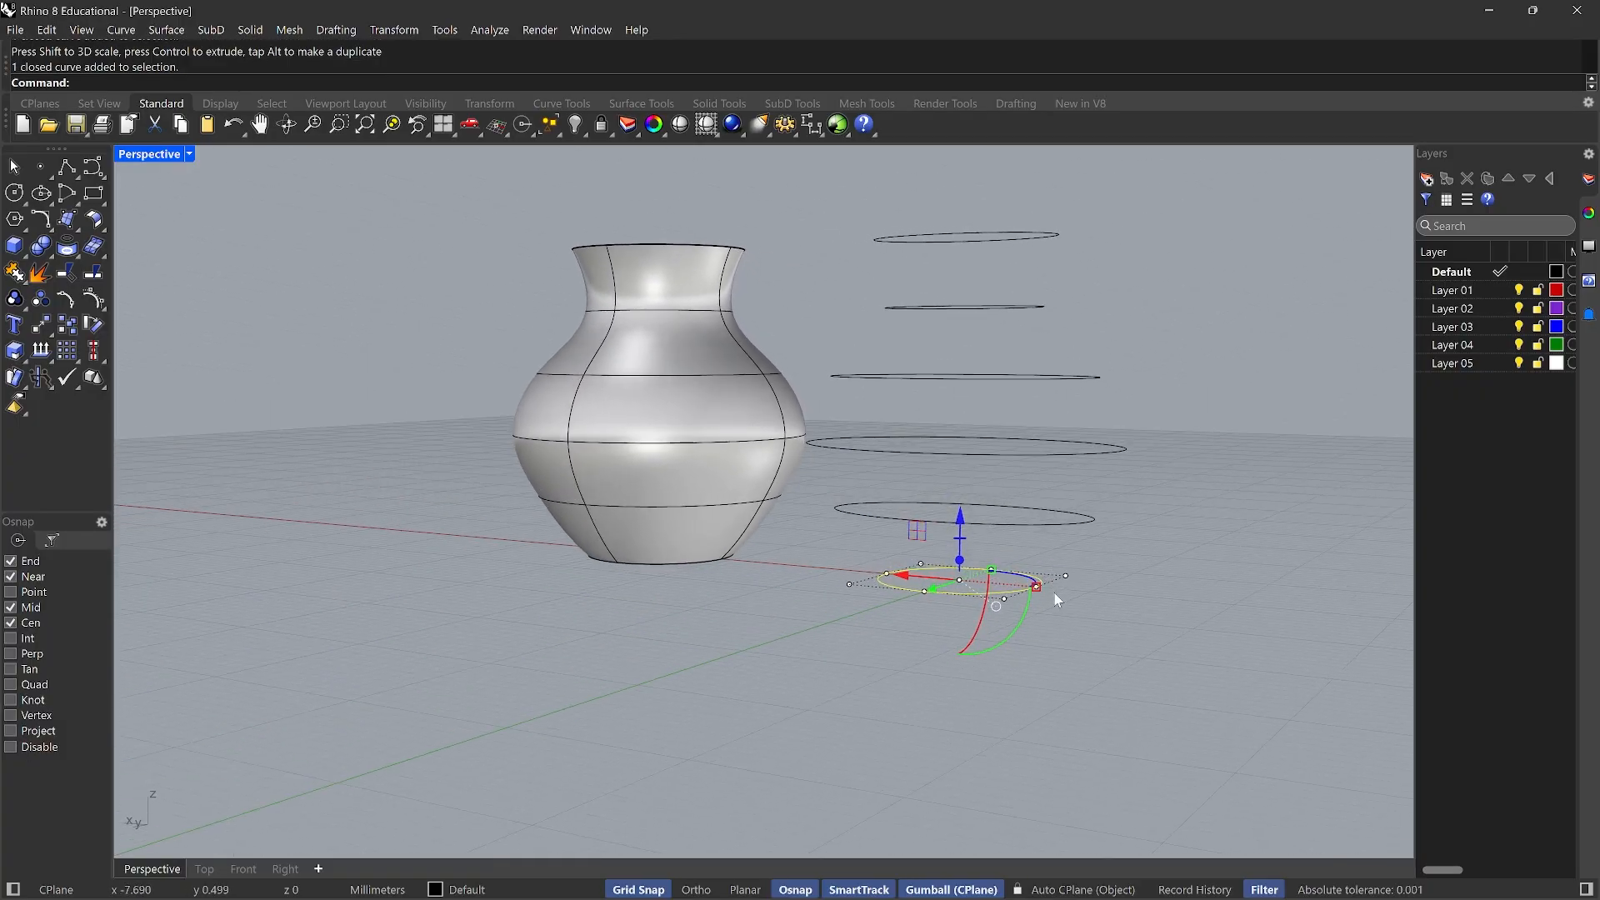
{"action": "left_click_drag", "start_coordinate": [1047, 590], "coordinate": [1025, 588]}
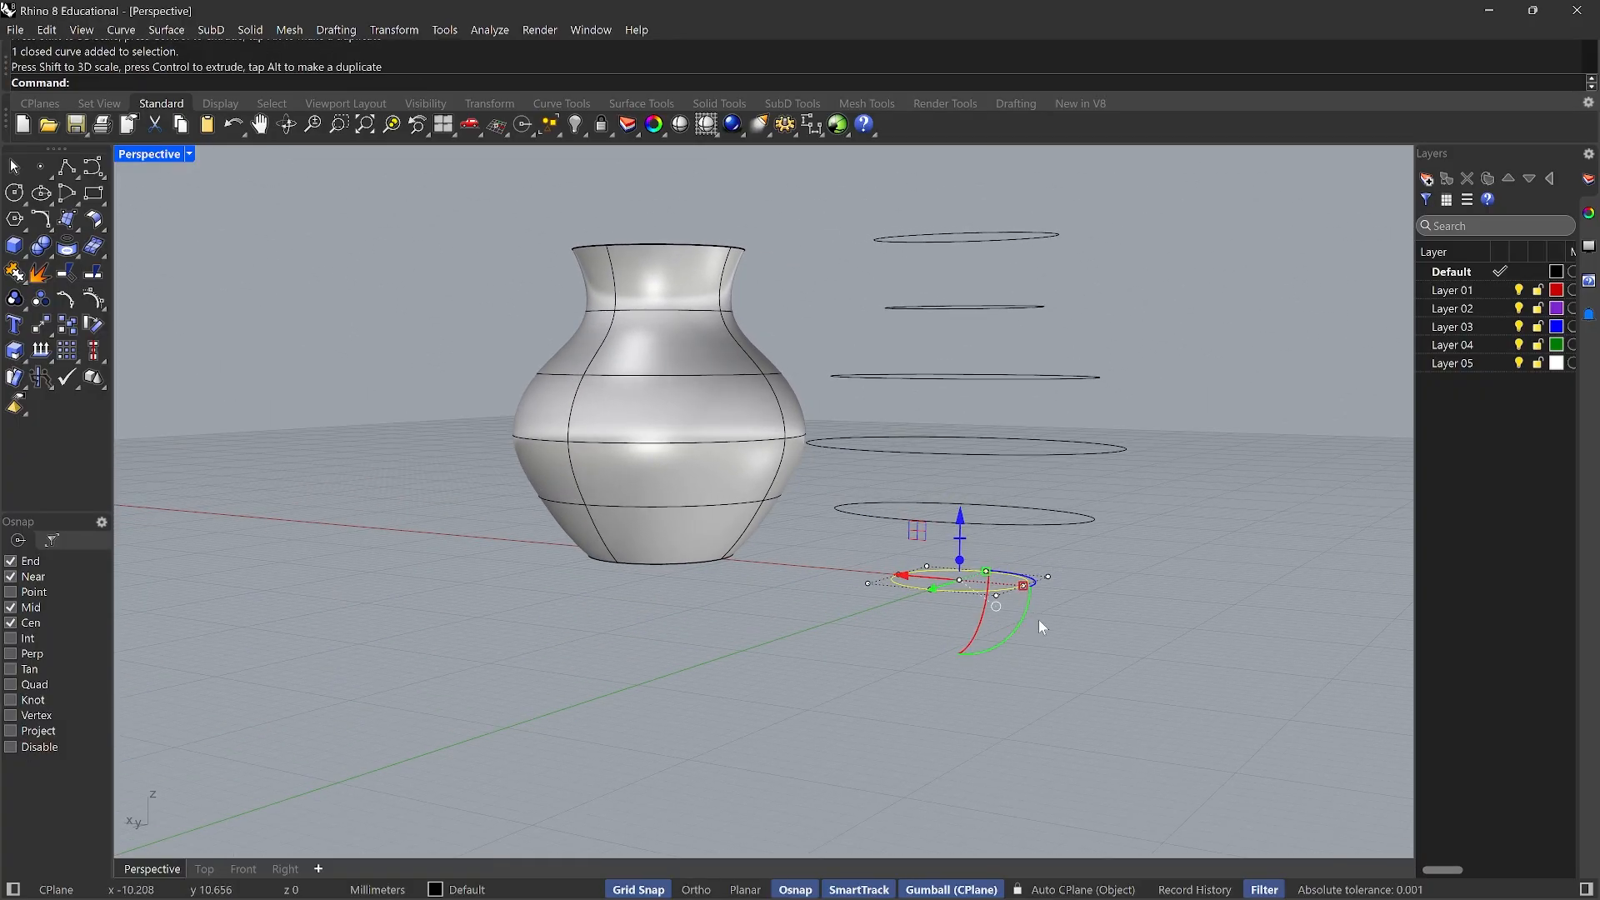
{"action": "left_click", "coordinate": [1040, 624]}
{"action": "mouse_move", "coordinate": [1040, 624]}
{"action": "right_mouse_down"}
{"action": "mouse_move", "coordinate": [1038, 645]}
{"action": "mouse_move", "coordinate": [1059, 623]}
{"action": "right_mouse_up"}
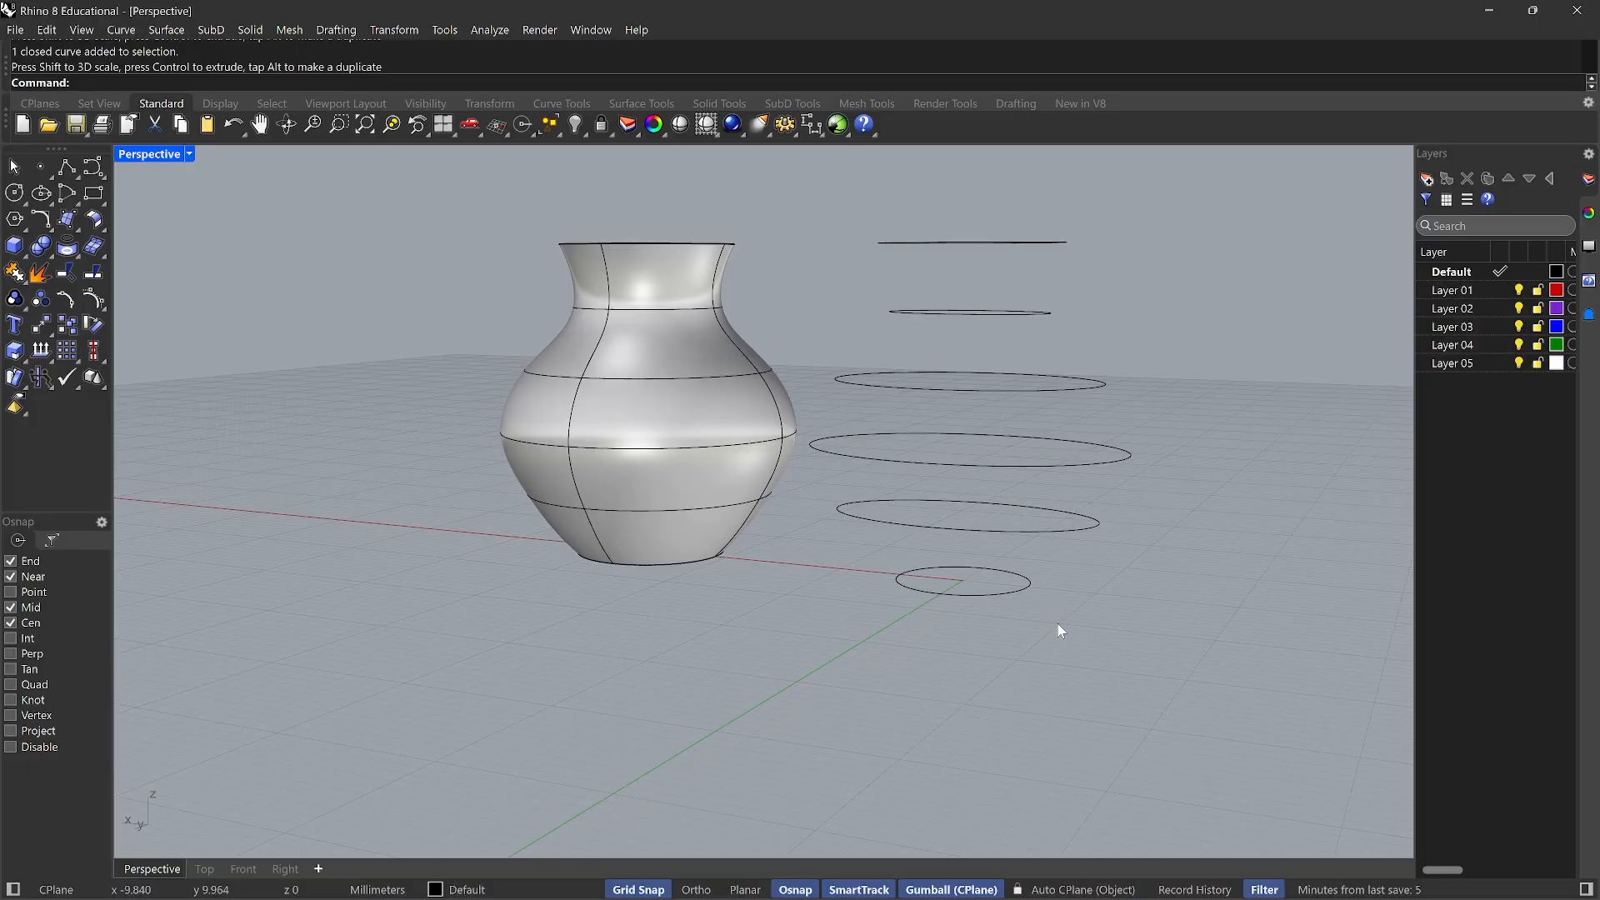
Try a Normal loft that picks the bottom curve, the third curve and the second curve in that order, and undo it
{"action": "type", "text": "Loft"}
{"action": "key", "text": "Return"}
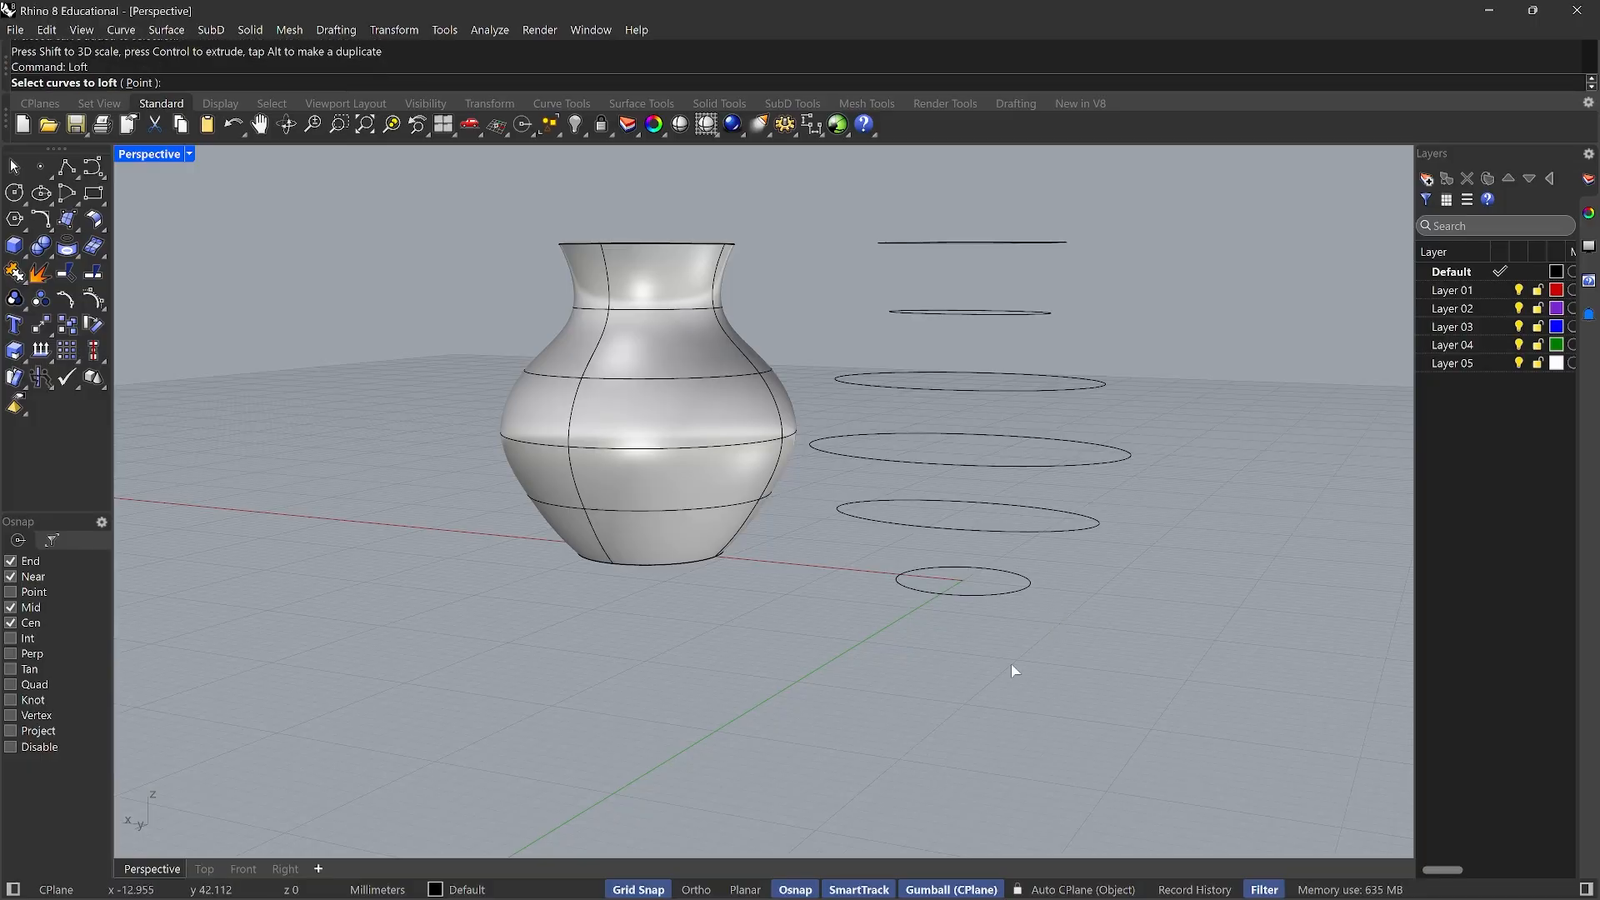
{"action": "left_click", "coordinate": [1029, 583]}
{"action": "left_click", "coordinate": [1126, 458]}
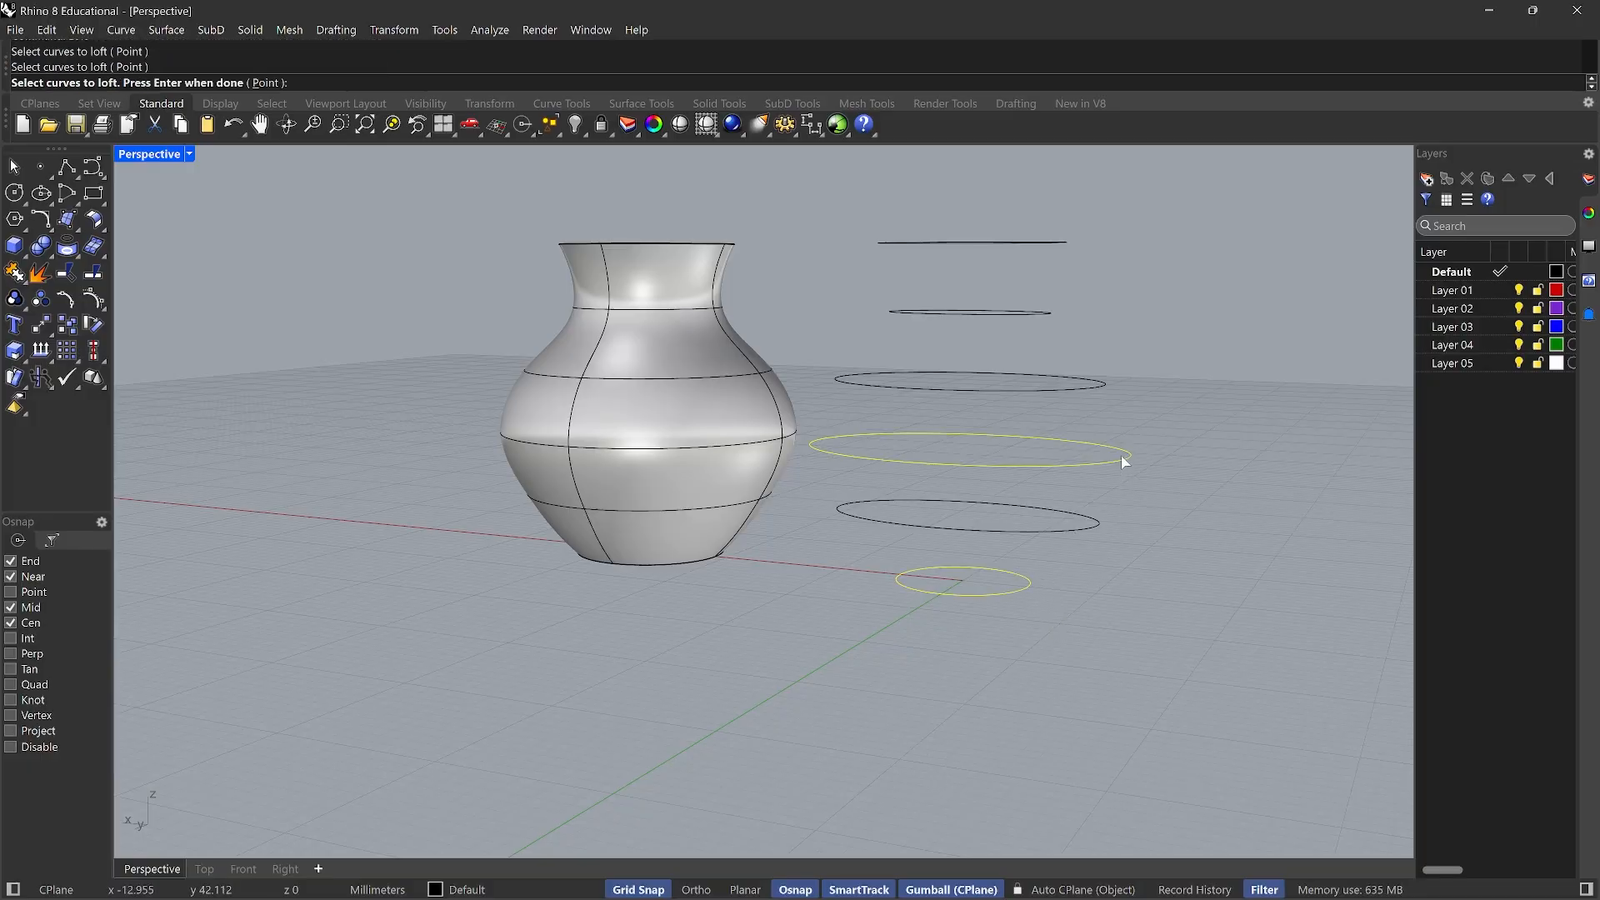
{"action": "left_click", "coordinate": [1100, 530]}
{"action": "key", "text": "Return"}
{"action": "key", "text": "Return"}
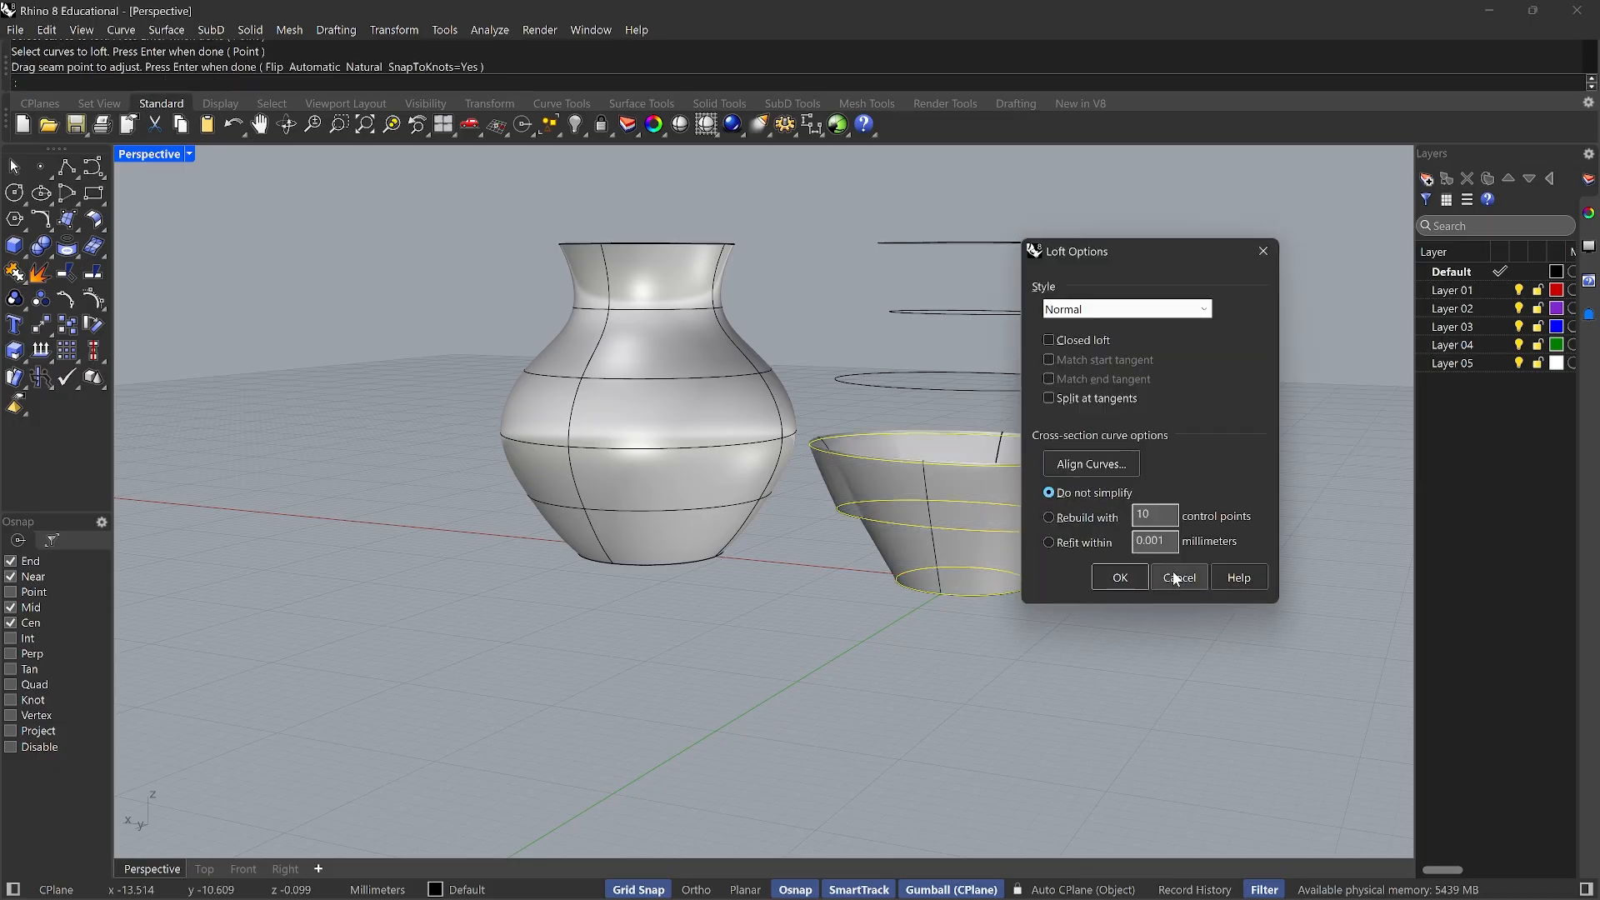
{"action": "left_click", "coordinate": [1119, 576]}
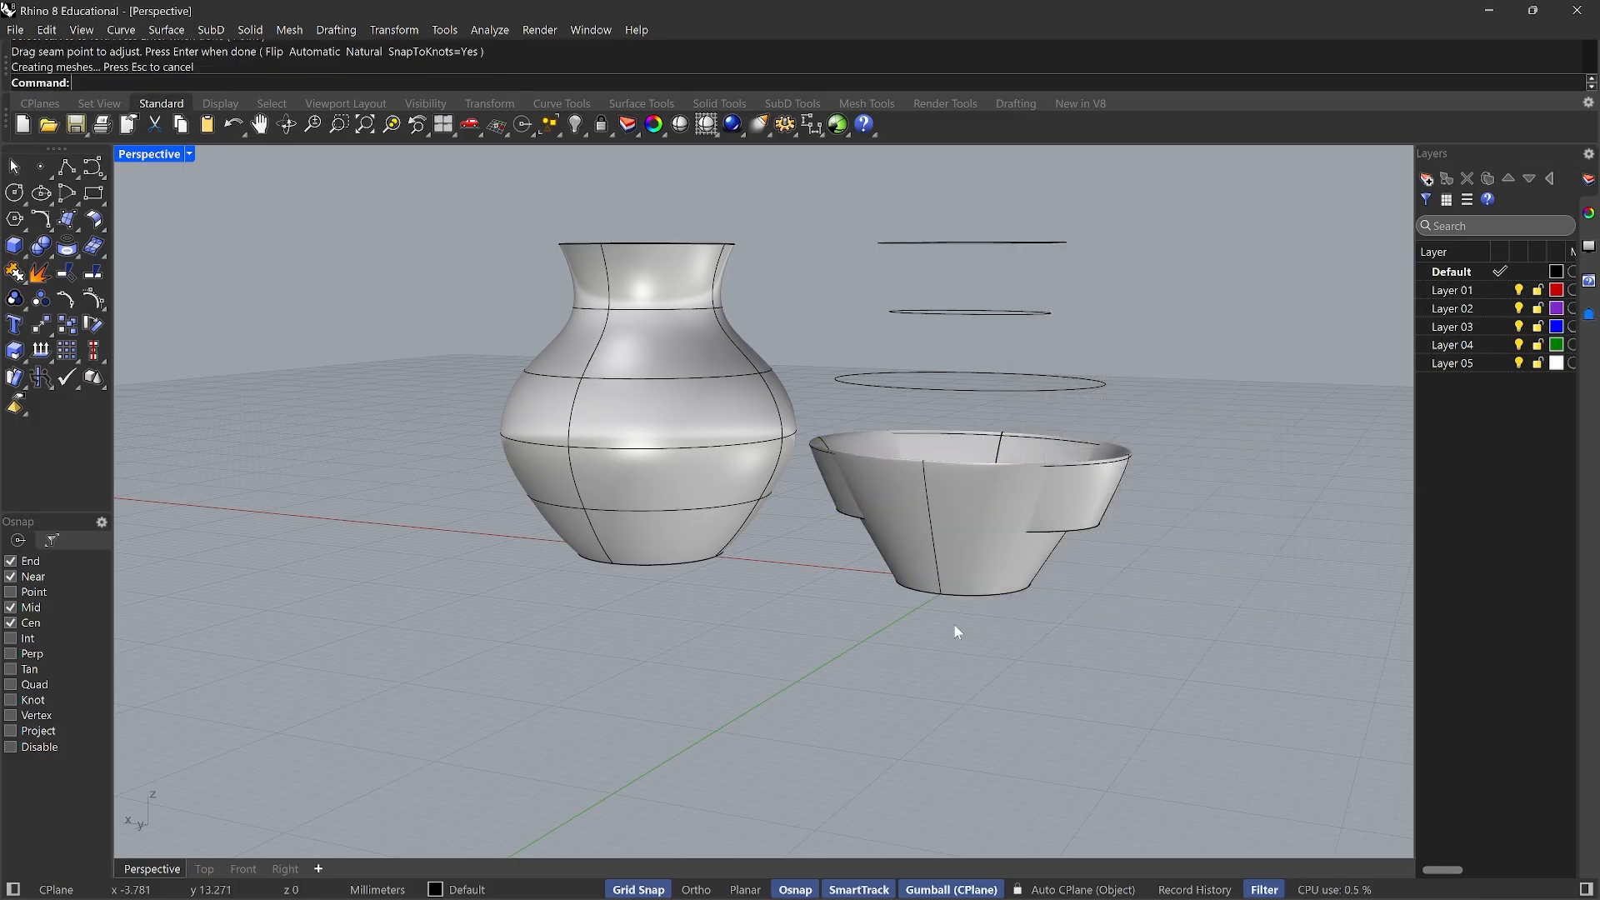
{"action": "right_click_drag", "start_coordinate": [953, 627], "coordinate": [1097, 605]}
{"action": "key", "text": "ctrl+z"}
Loft all six oval curves in order from bottom to top with the default seam points and Normal style
{"action": "key", "text": "Return"}
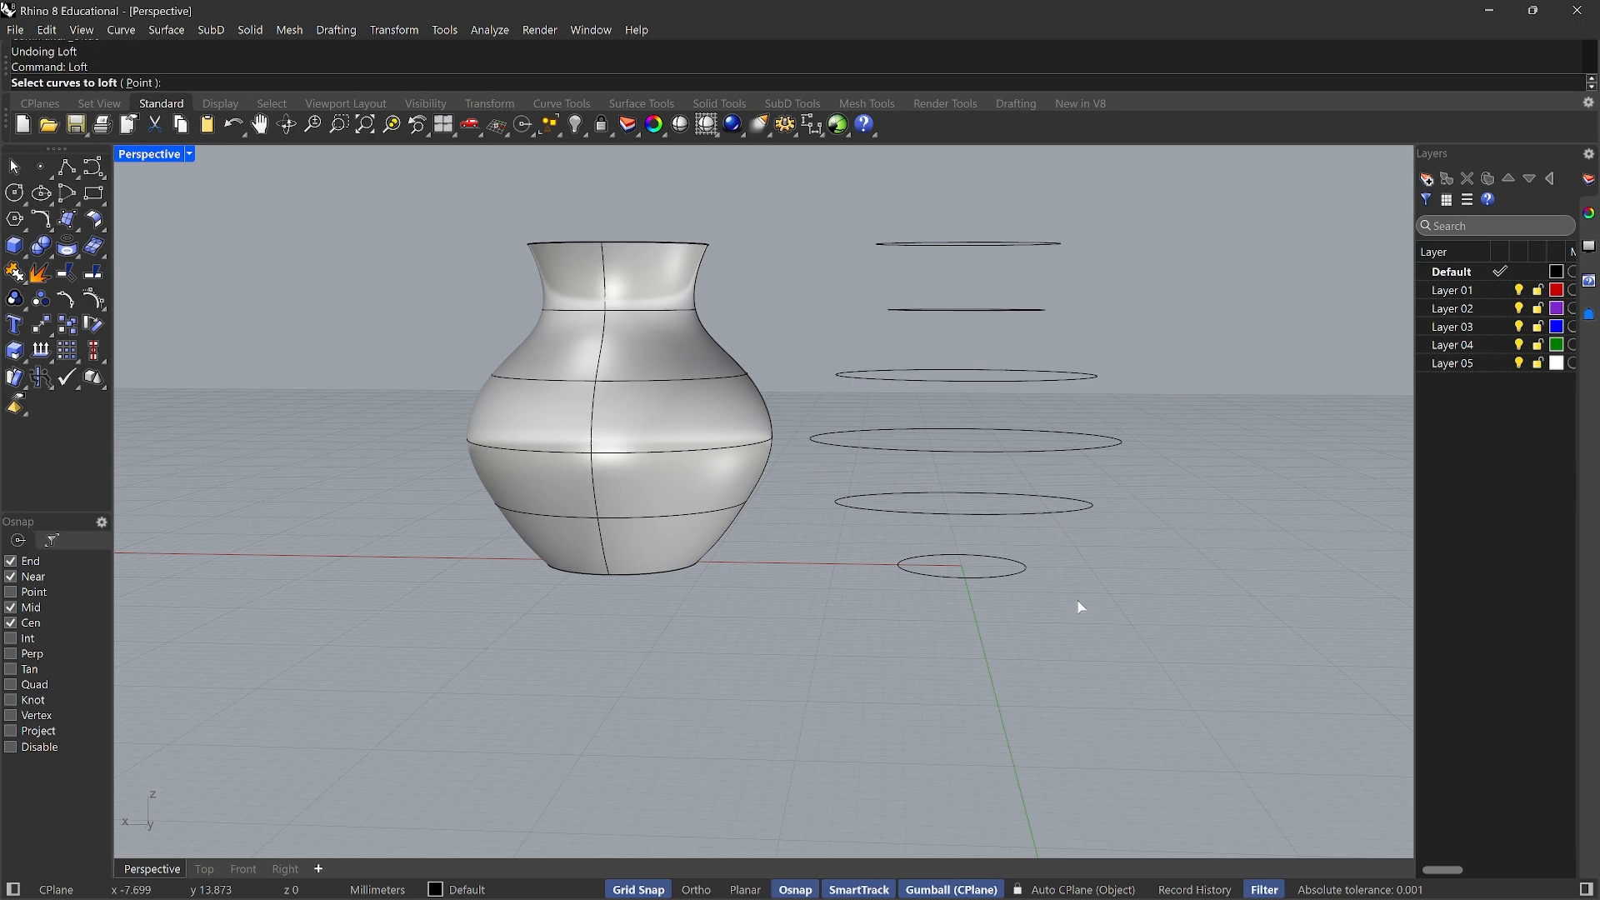
{"action": "left_click", "coordinate": [1001, 578]}
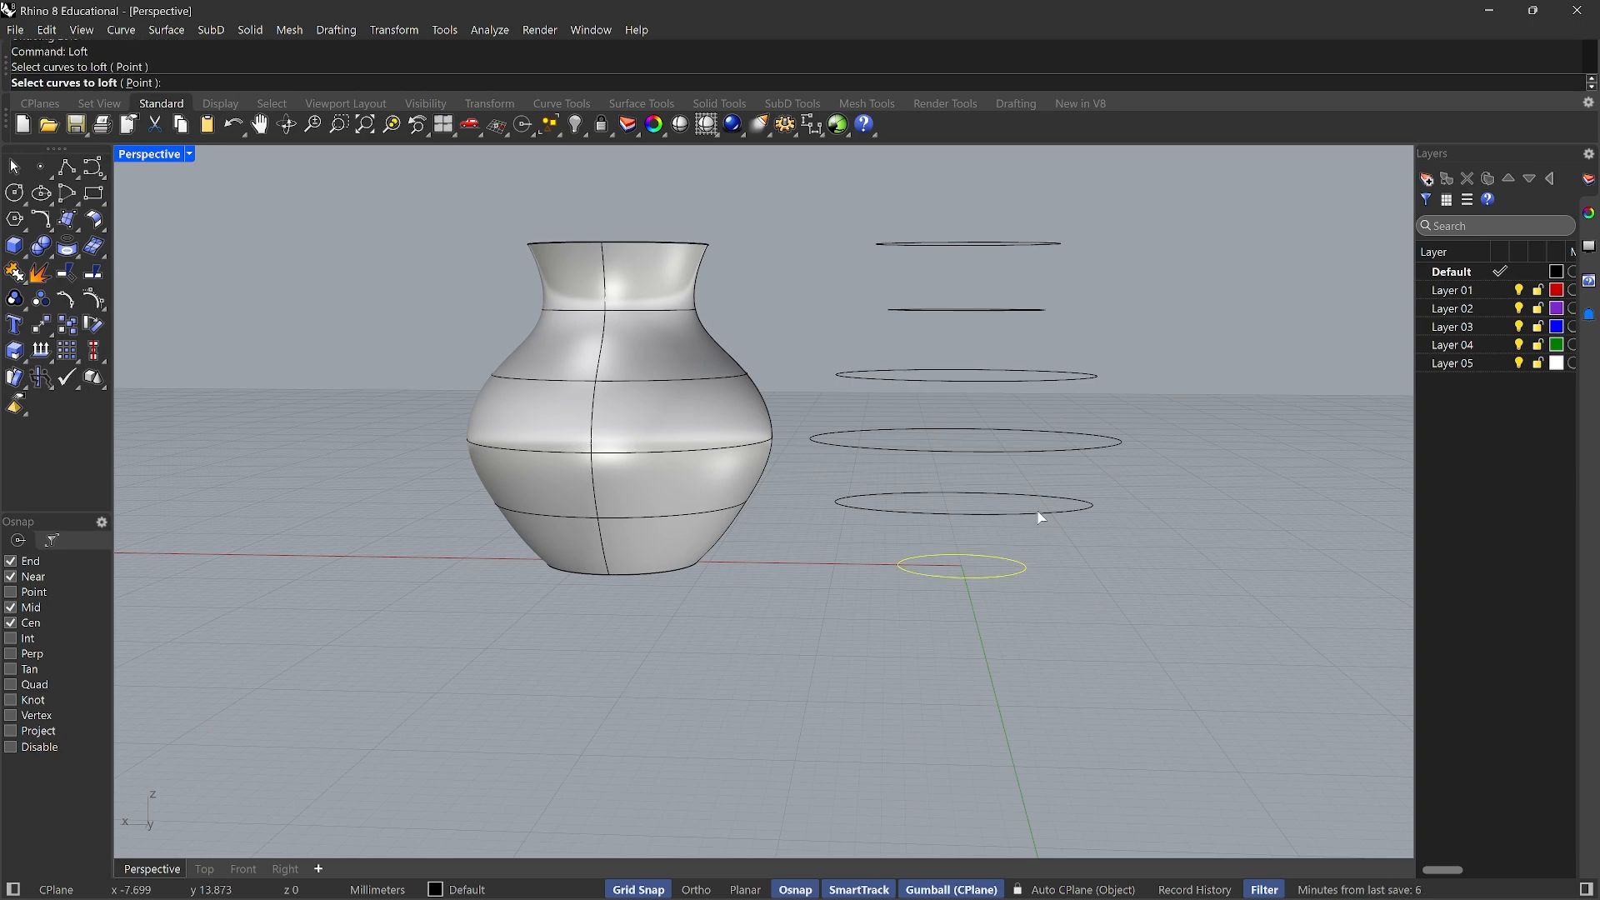
{"action": "left_click", "coordinate": [1037, 511]}
{"action": "left_click", "coordinate": [1048, 451]}
{"action": "left_click", "coordinate": [1015, 378]}
{"action": "left_click", "coordinate": [1014, 311]}
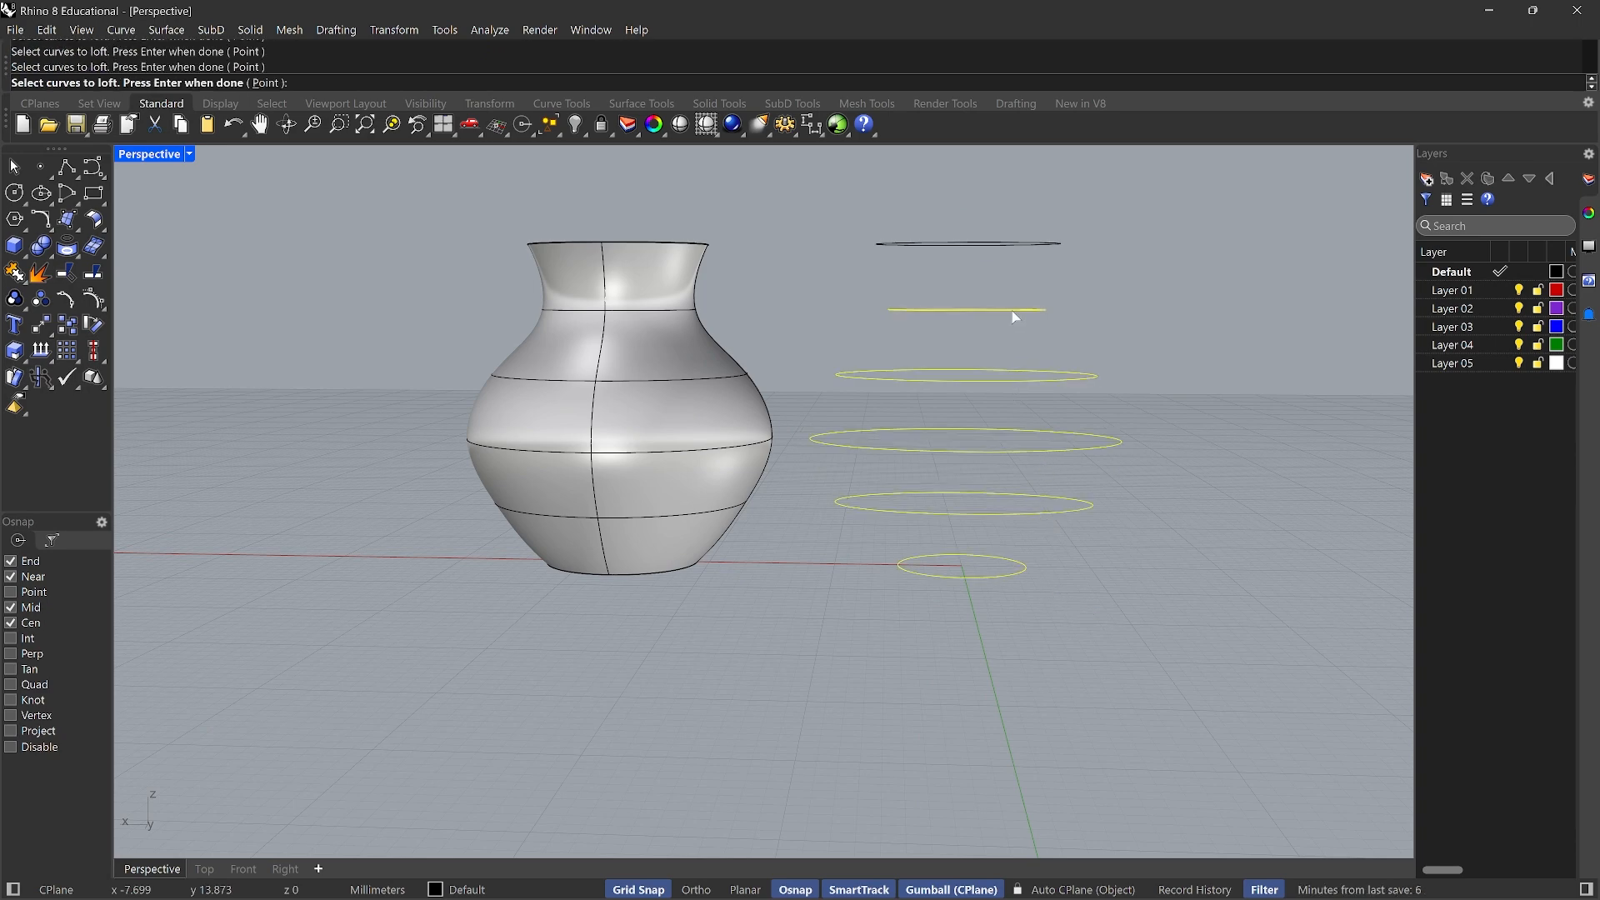
{"action": "left_click", "coordinate": [1010, 245]}
{"action": "key", "text": "Return"}
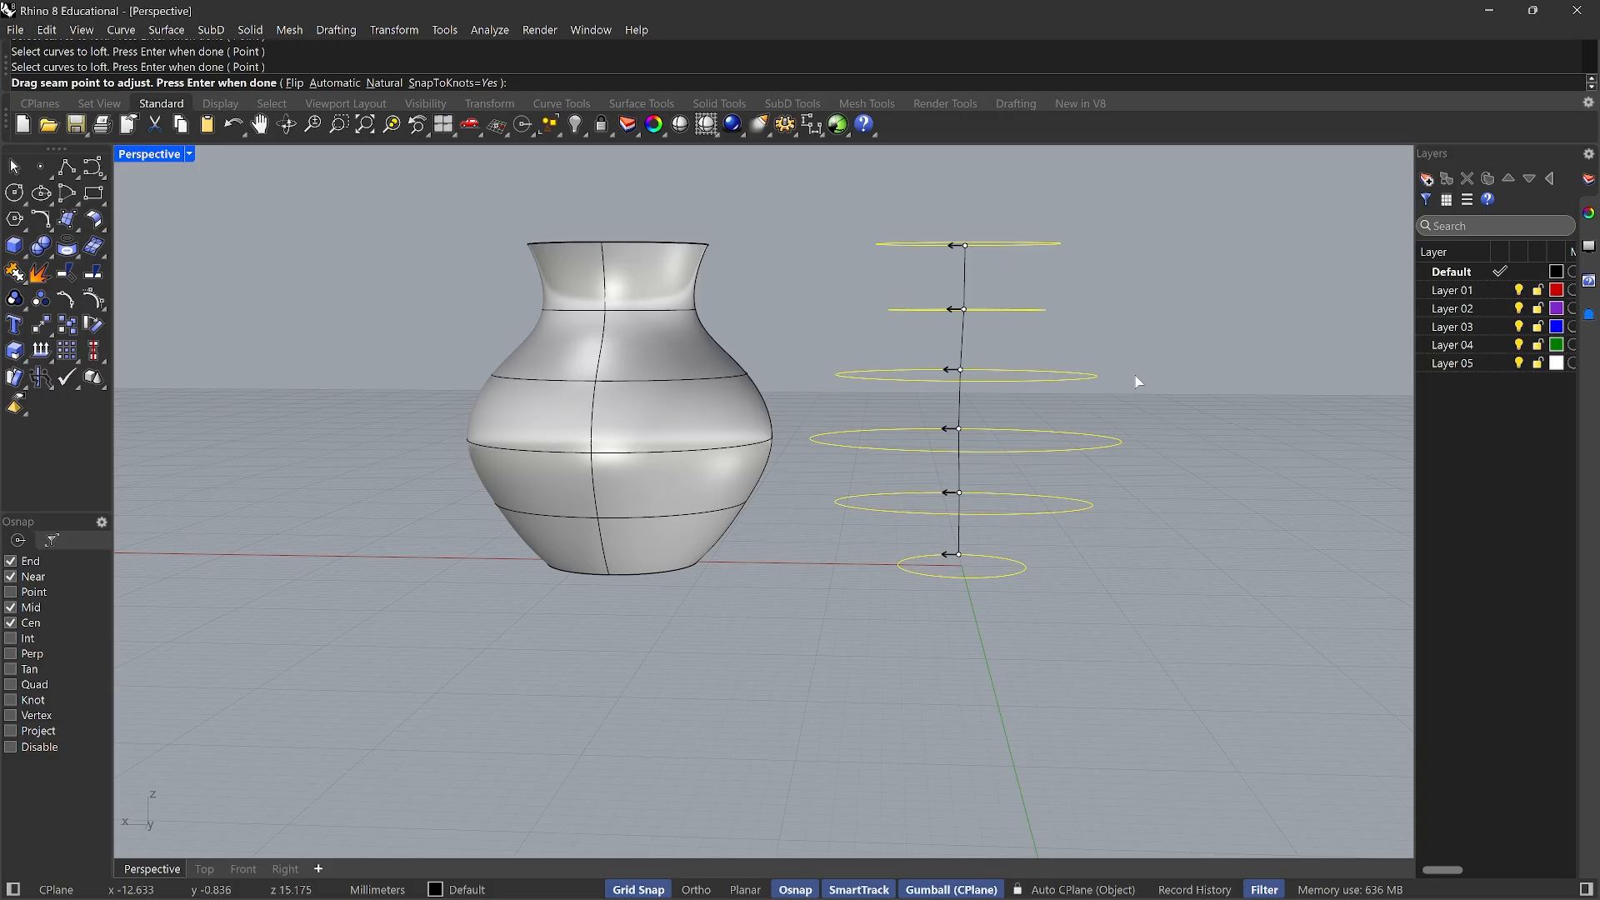
{"action": "key", "text": "Return"}
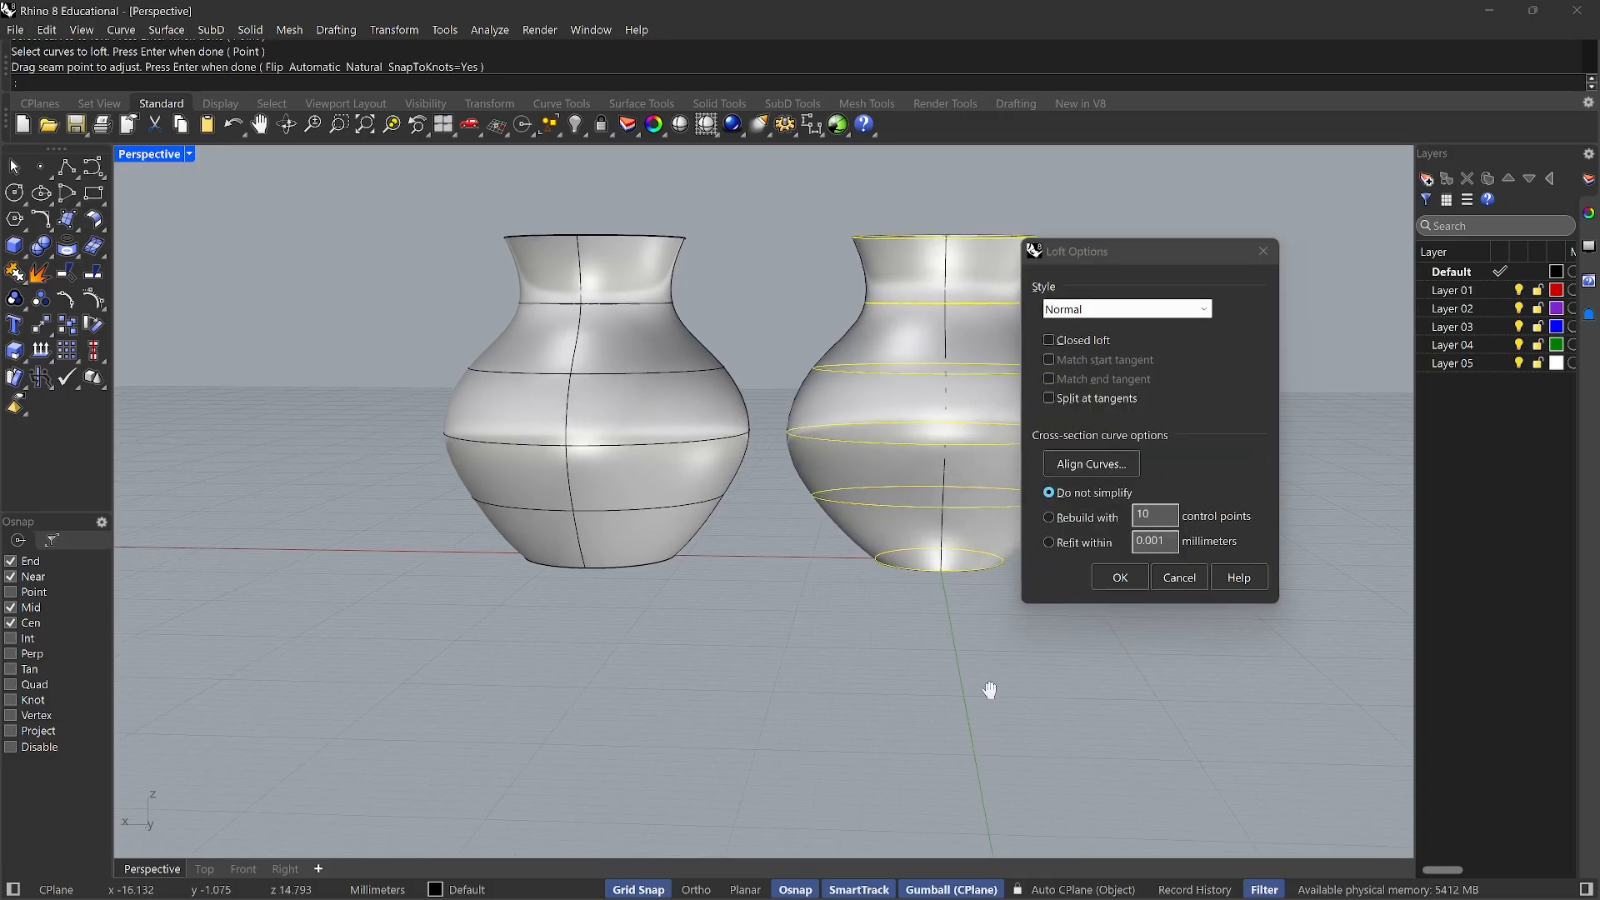
{"action": "right_click_drag", "start_coordinate": [989, 686], "coordinate": [930, 692]}
{"action": "left_click", "coordinate": [1121, 577]}
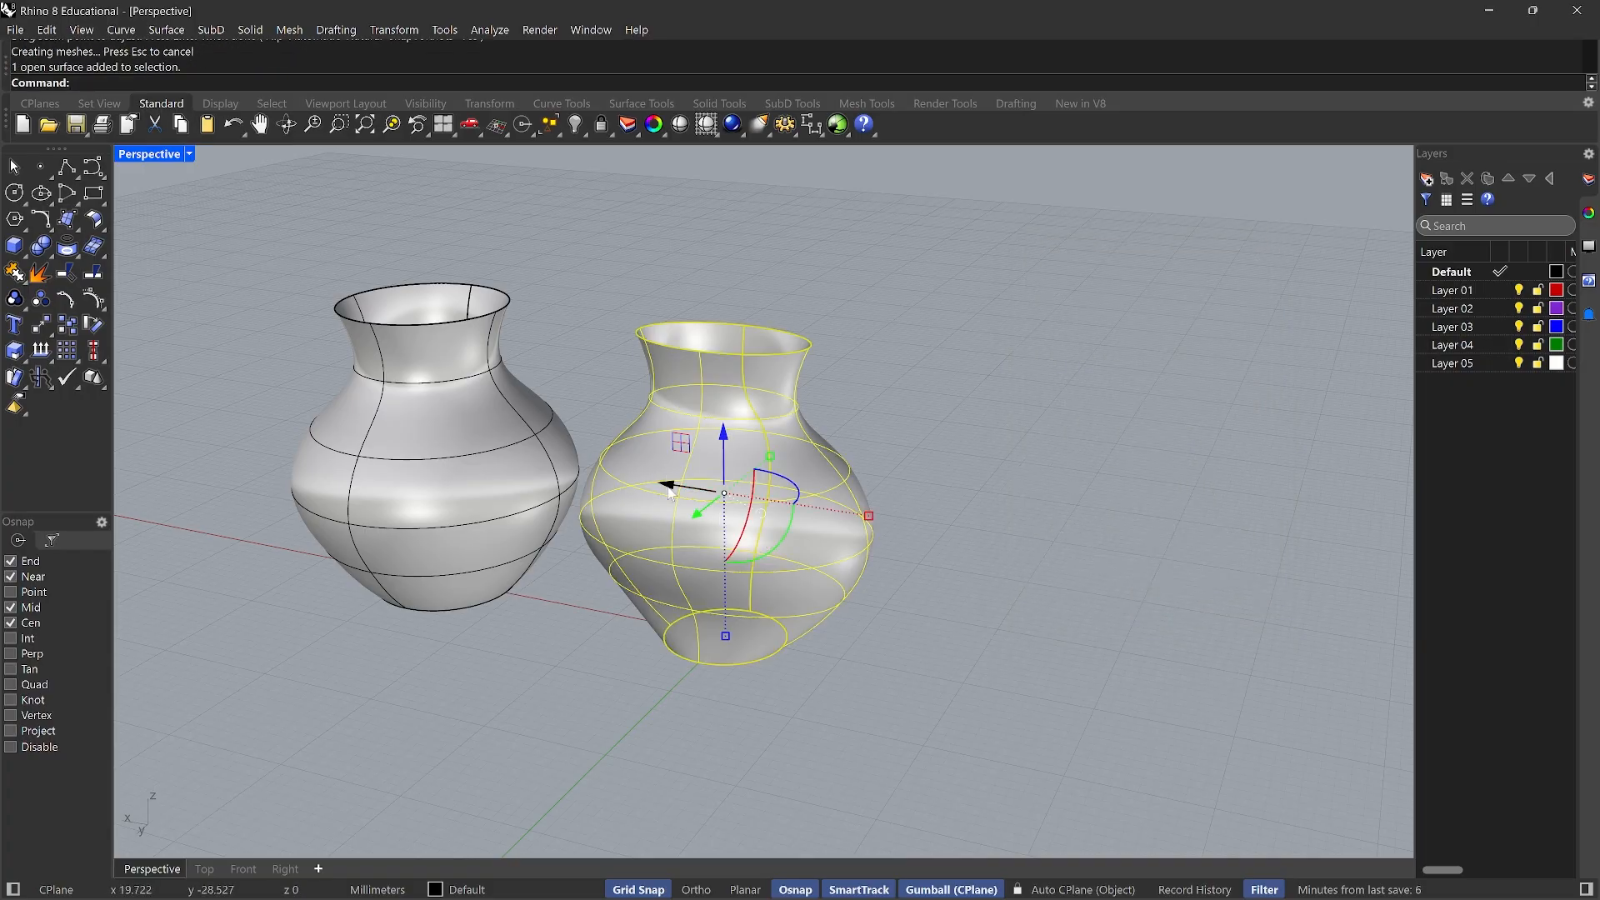
Move the new oval vase along the X axis to the other side of the curves, opposite the first vase
{"action": "left_click_drag", "start_coordinate": [669, 484], "coordinate": [1046, 542]}
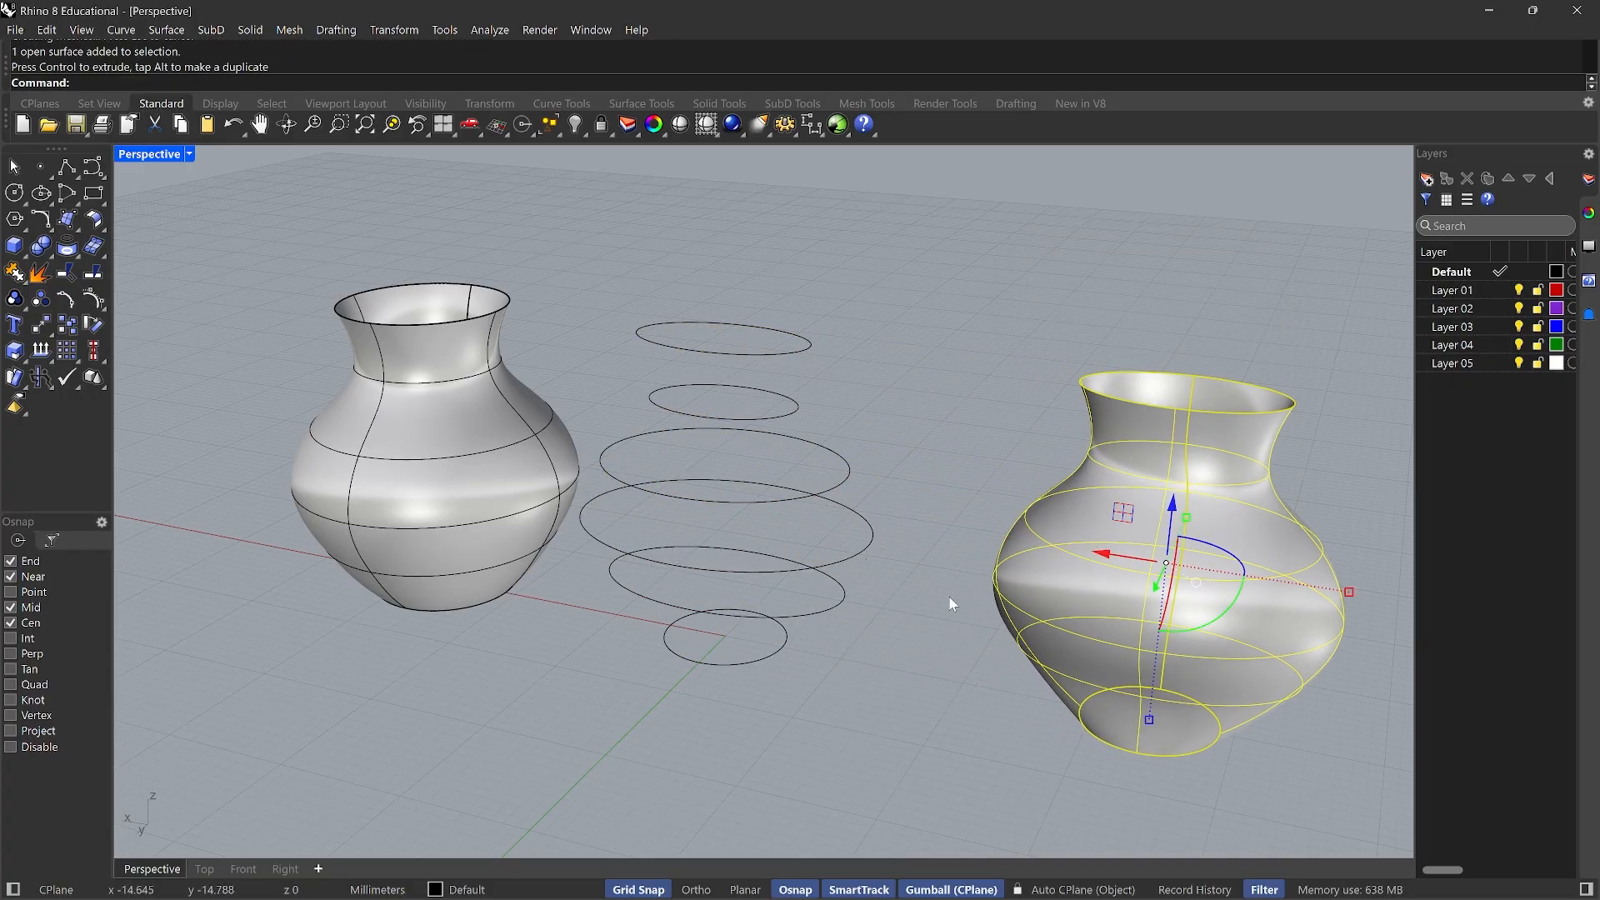
{"action": "left_click", "coordinate": [865, 629]}
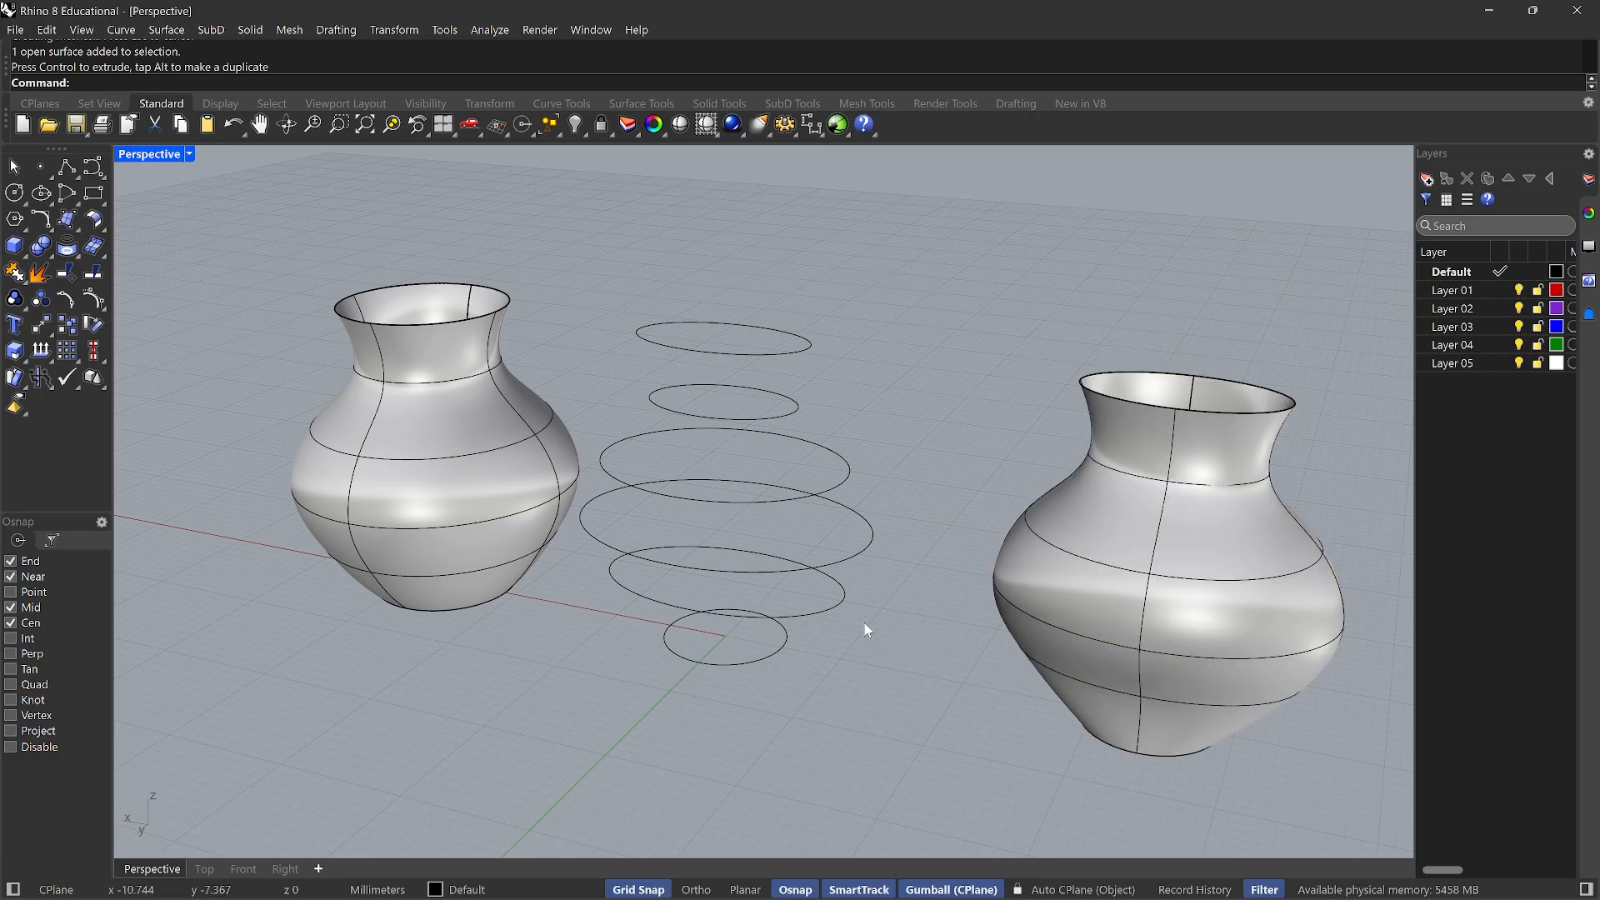
{"action": "left_click", "coordinate": [1114, 590]}
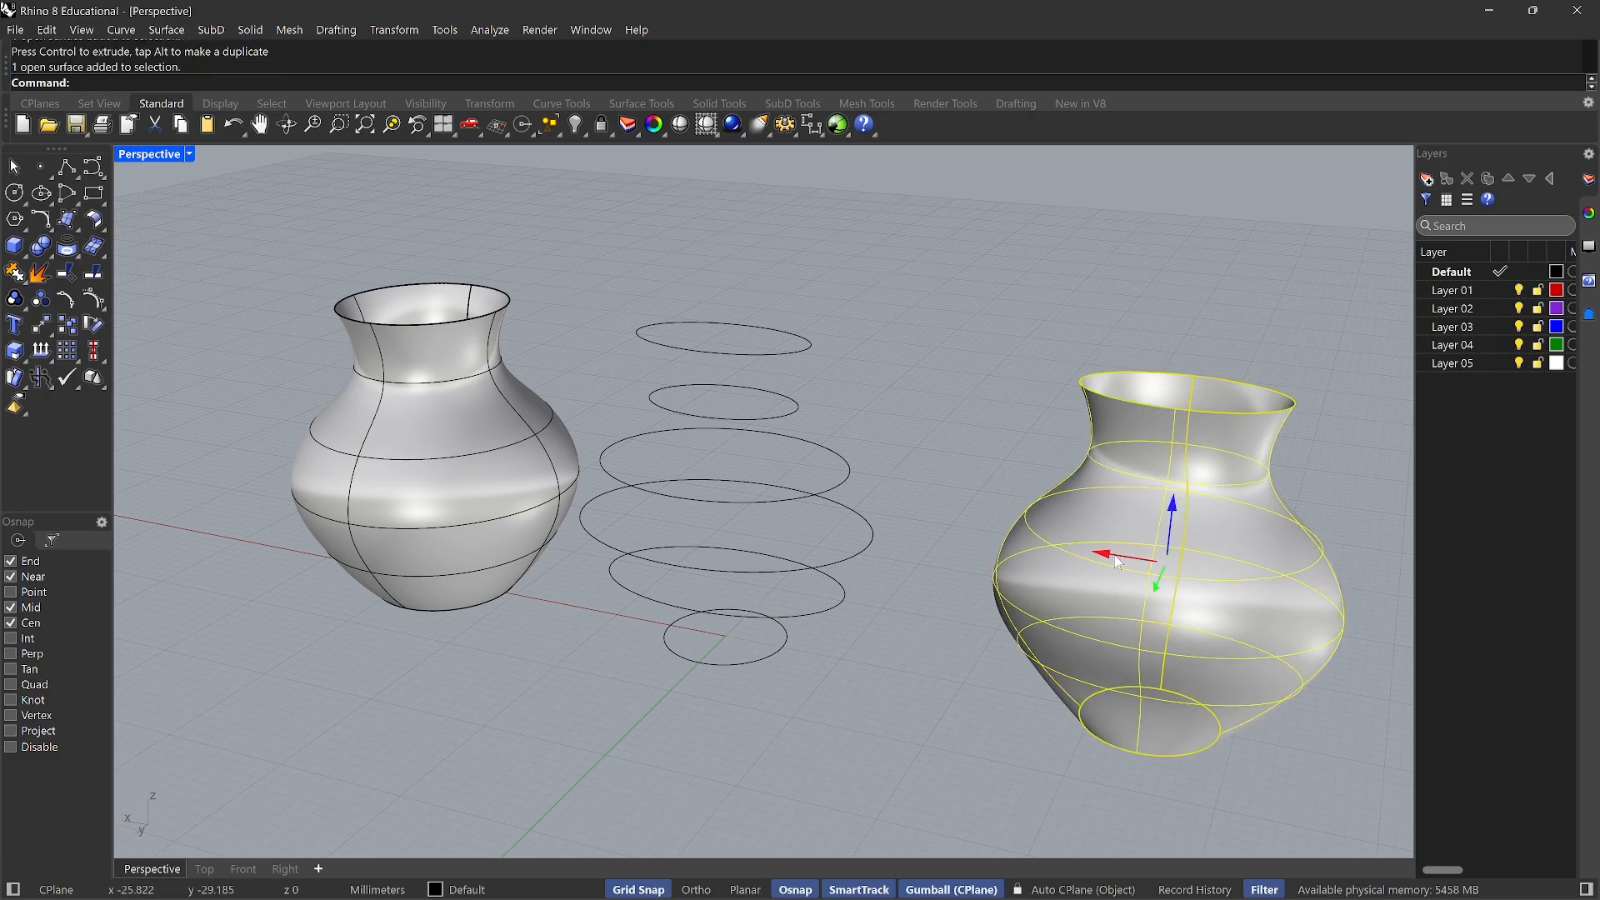
{"action": "left_click_drag", "start_coordinate": [1129, 558], "coordinate": [1027, 552]}
{"action": "left_click", "coordinate": [836, 742]}
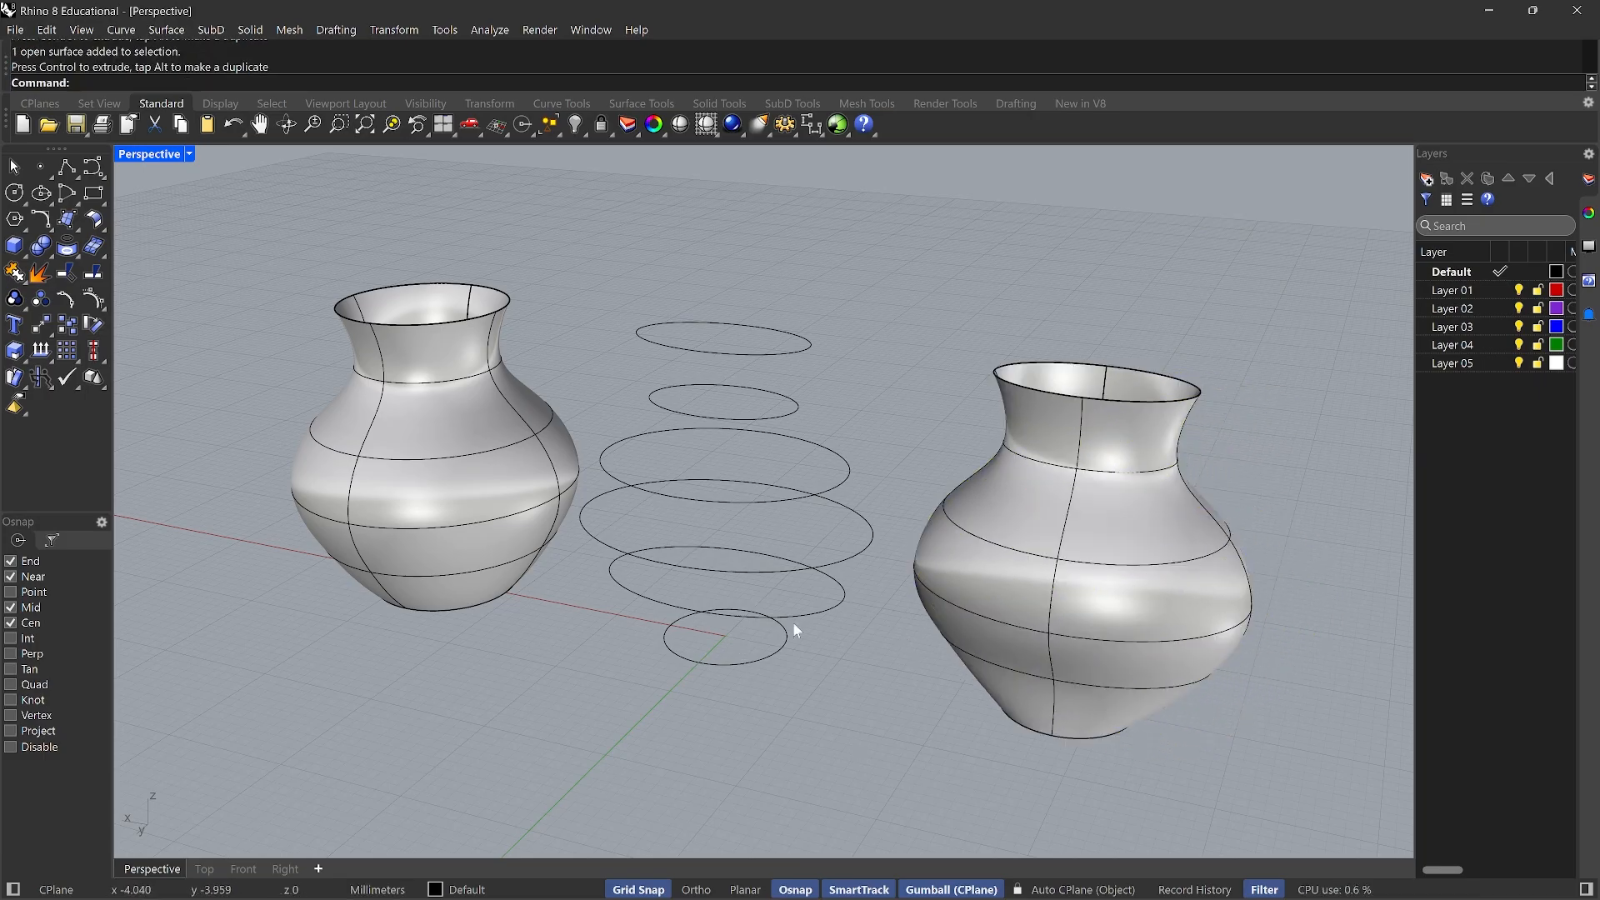
Rotate the second, third and fourth curves from the bottom freehand about the vertical axis to different angles
{"action": "left_click", "coordinate": [814, 620]}
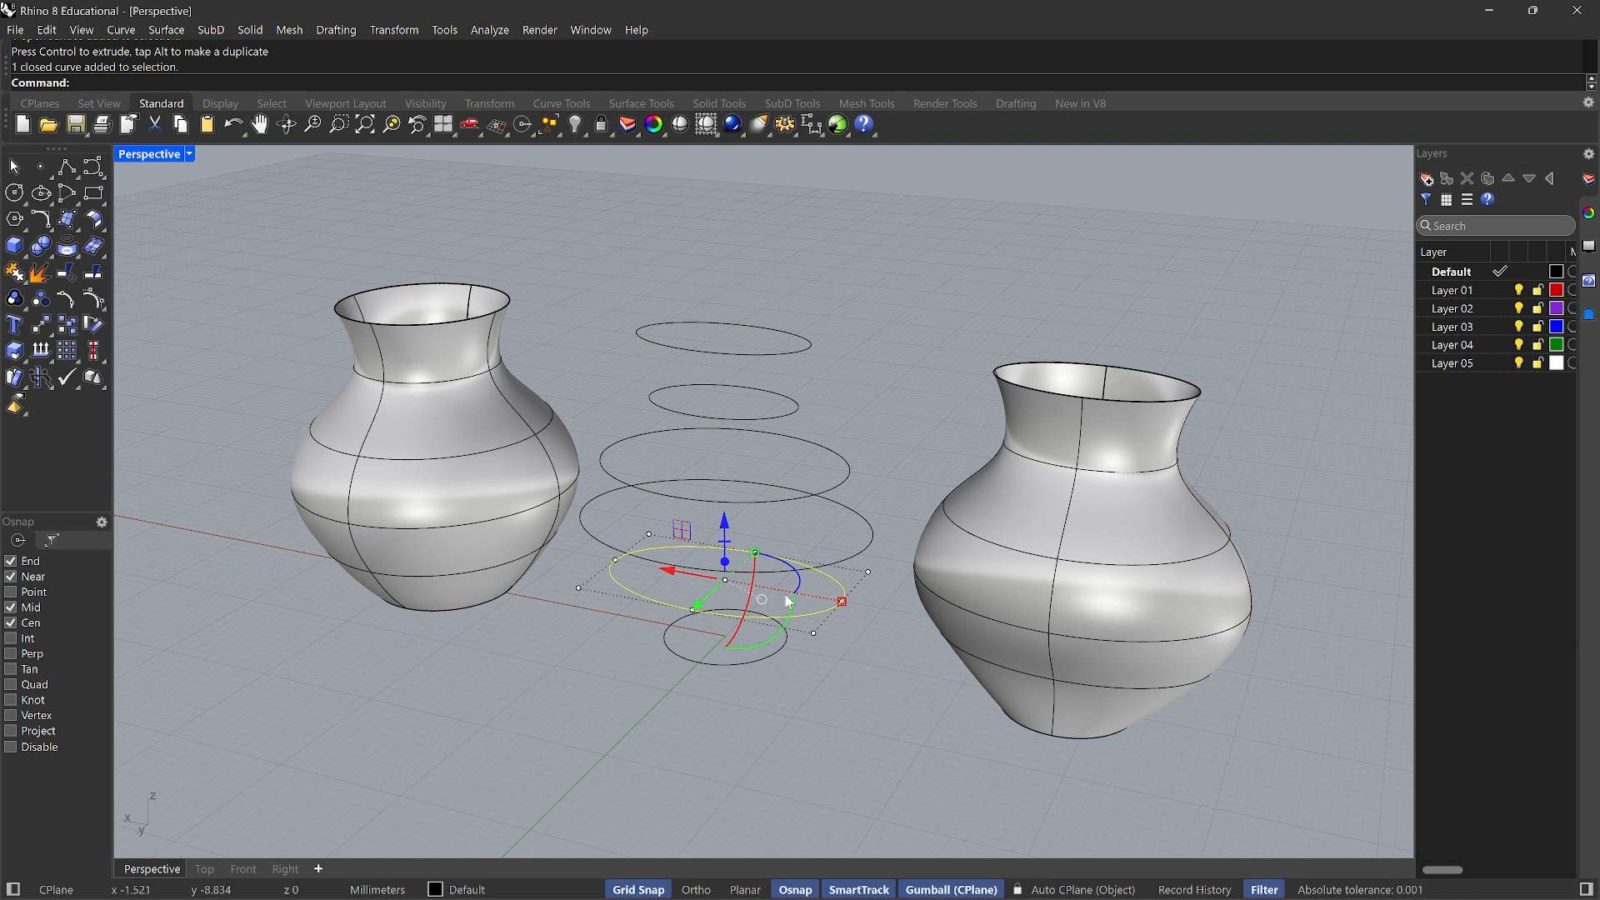
{"action": "mouse_move", "coordinate": [803, 583]}
{"action": "left_mouse_down"}
{"action": "mouse_move", "coordinate": [835, 536]}
{"action": "mouse_move", "coordinate": [796, 539]}
{"action": "mouse_move", "coordinate": [789, 556]}
{"action": "left_mouse_up"}
{"action": "left_click", "coordinate": [855, 518]}
{"action": "left_click", "coordinate": [846, 459]}
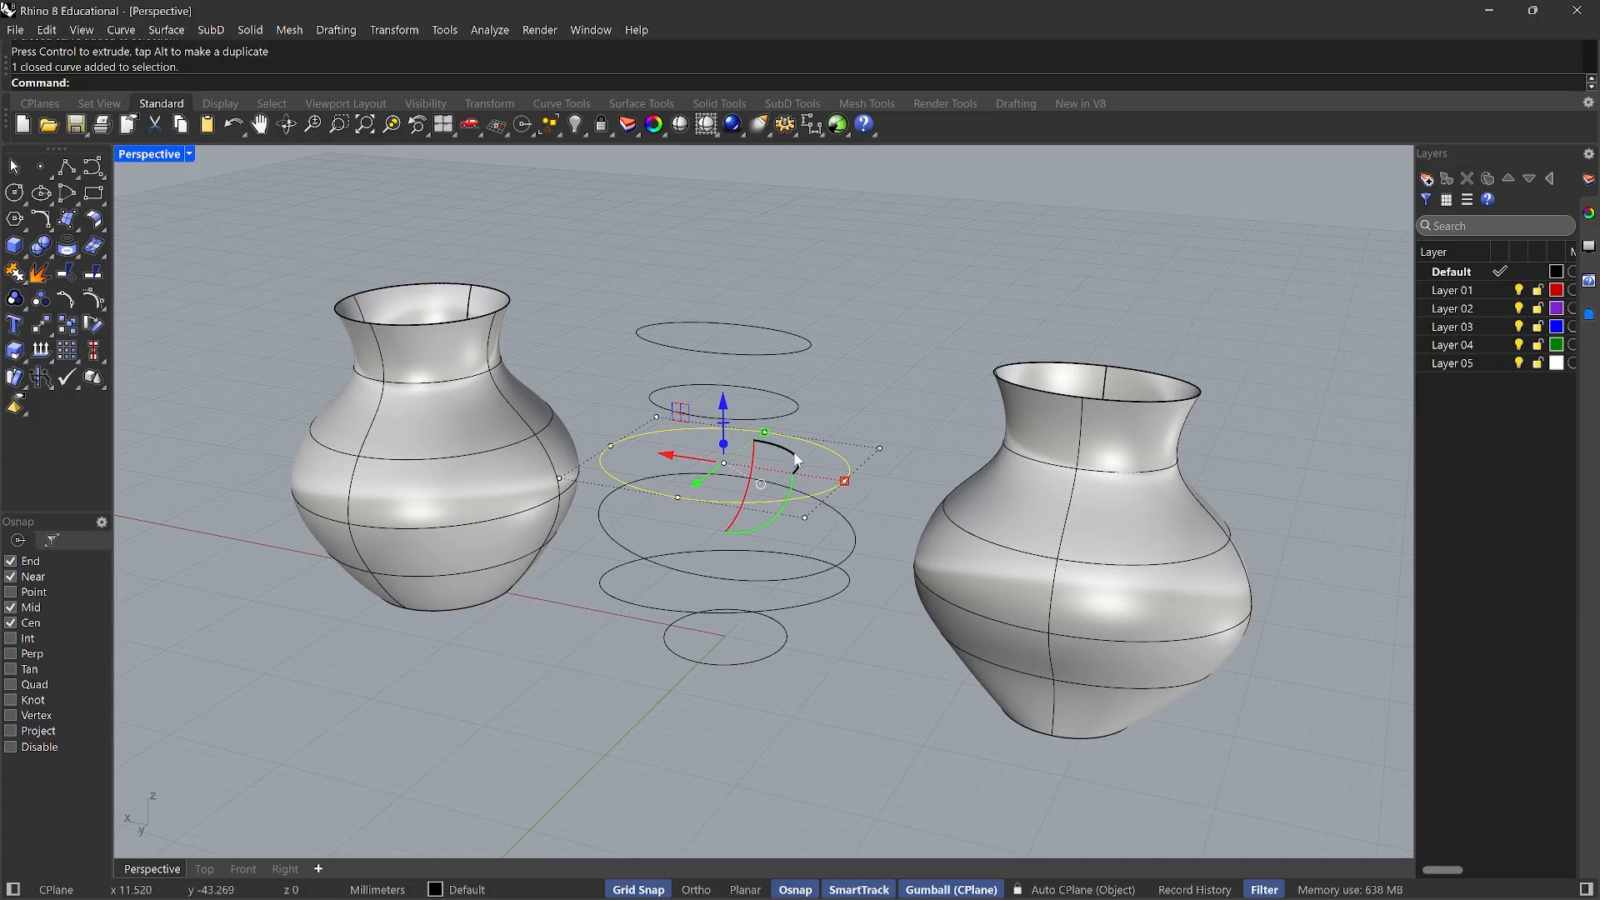
{"action": "left_click_drag", "start_coordinate": [796, 461], "coordinate": [771, 477]}
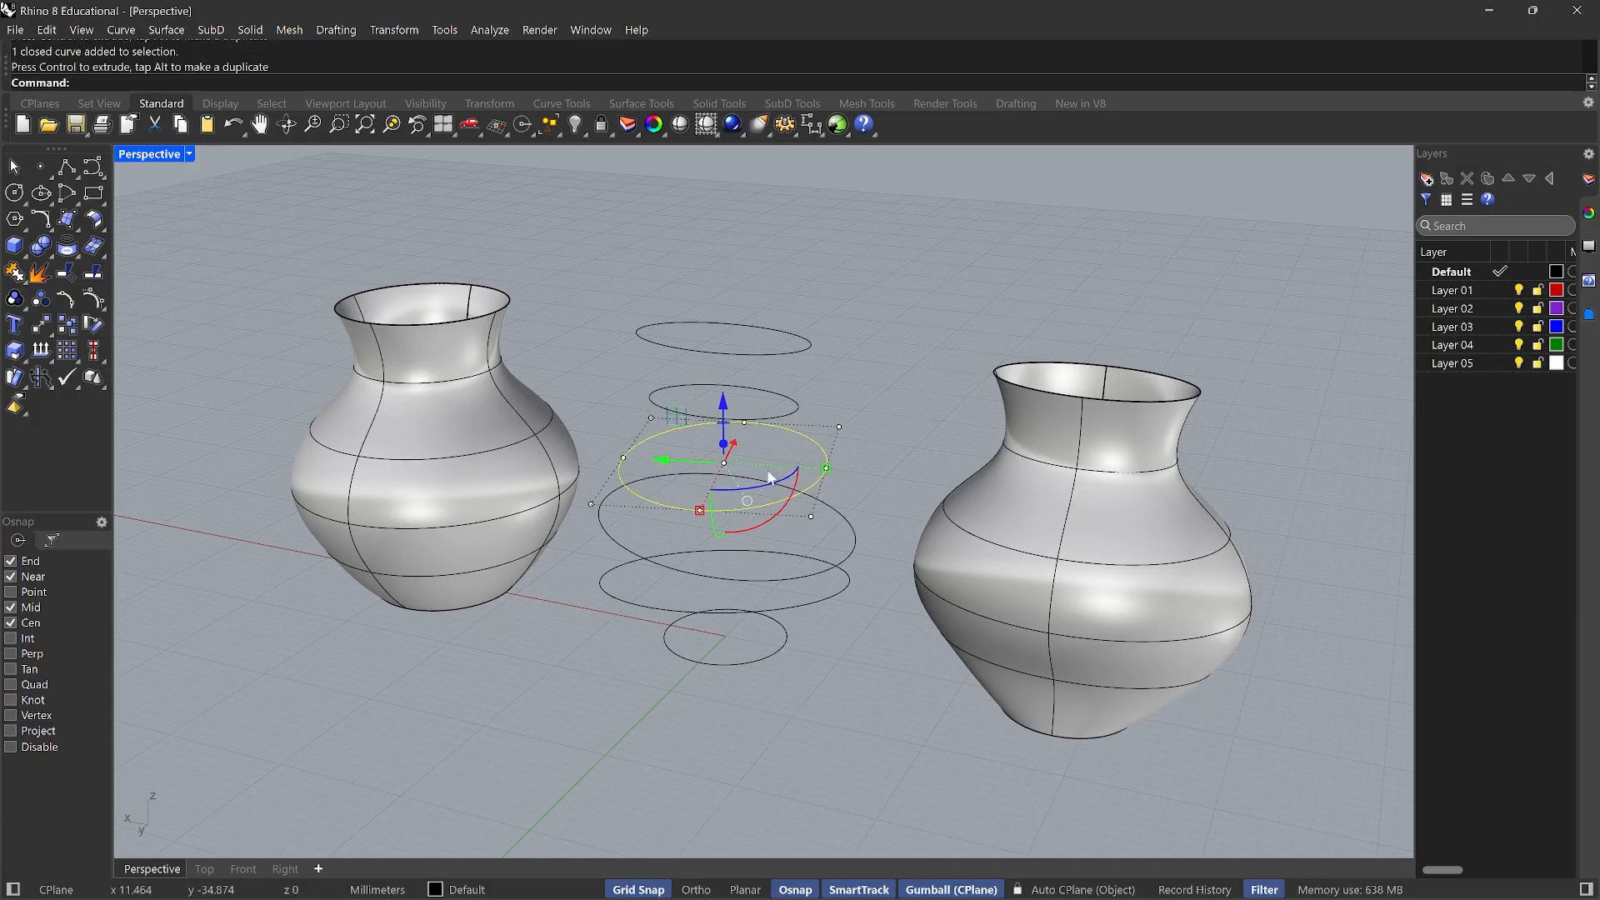
Rotate the fifth curve and the top curve freehand about the vertical axis, and clear the selection
{"action": "left_click", "coordinate": [787, 393]}
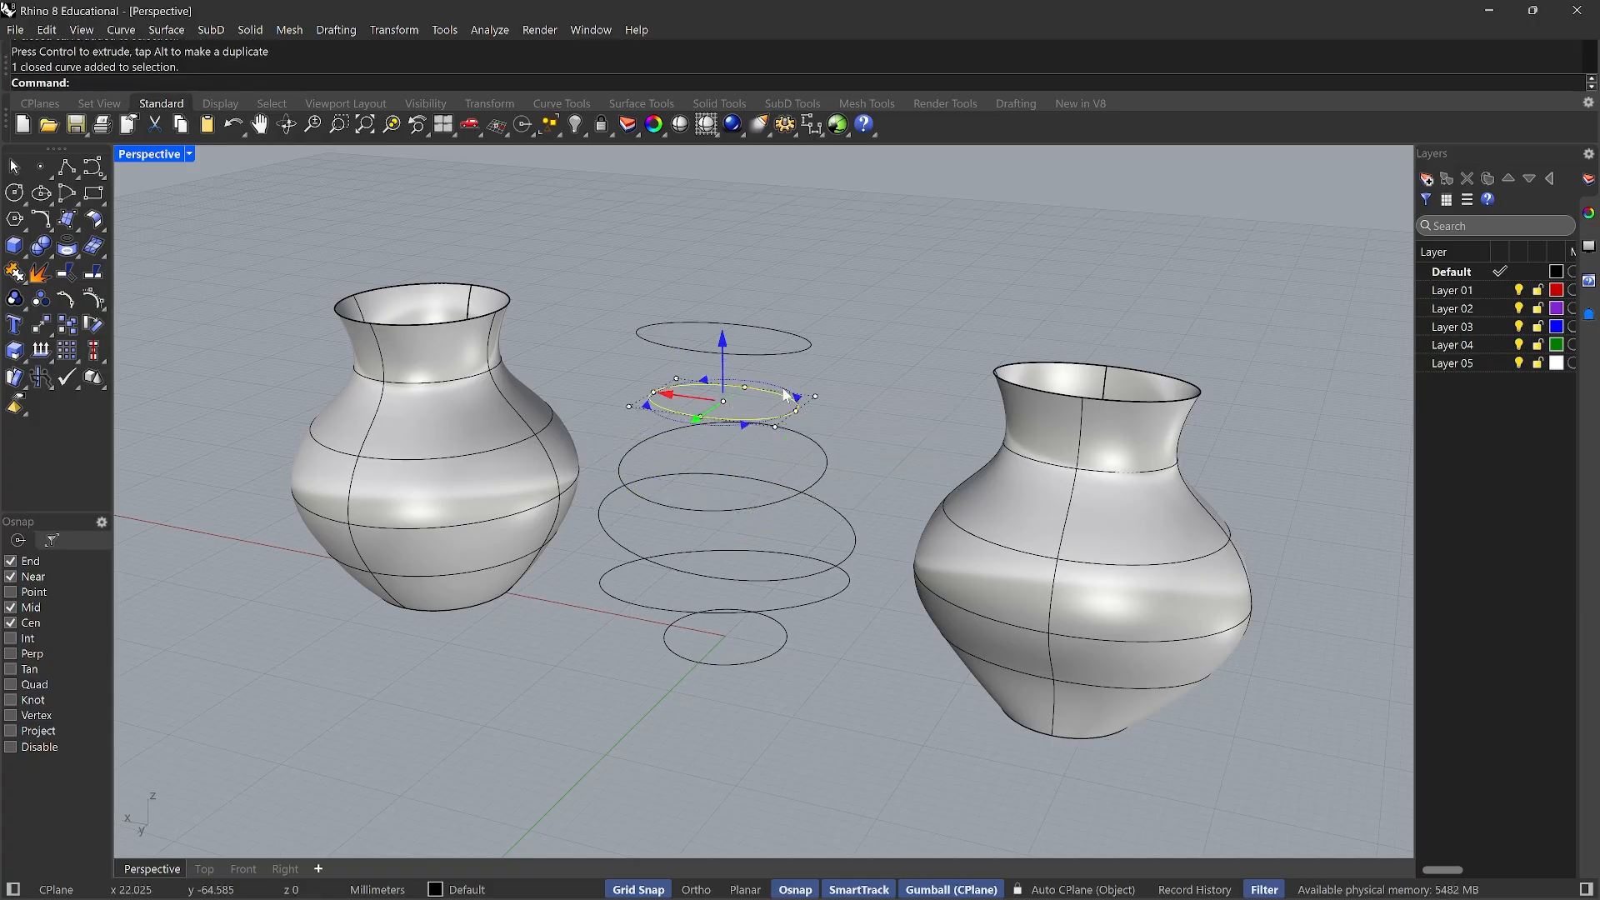
{"action": "left_click_drag", "start_coordinate": [786, 394], "coordinate": [782, 352]}
{"action": "left_click", "coordinate": [799, 351]}
{"action": "left_click", "coordinate": [844, 663]}
Loft the six rotated curves in order from bottom to top with the default seam points and Normal style
{"action": "mouse_move", "coordinate": [843, 665]}
{"action": "right_mouse_down"}
{"action": "mouse_move", "coordinate": [868, 651]}
{"action": "mouse_move", "coordinate": [884, 667]}
{"action": "mouse_move", "coordinate": [863, 667]}
{"action": "right_mouse_up"}
{"action": "type", "text": "ft"}
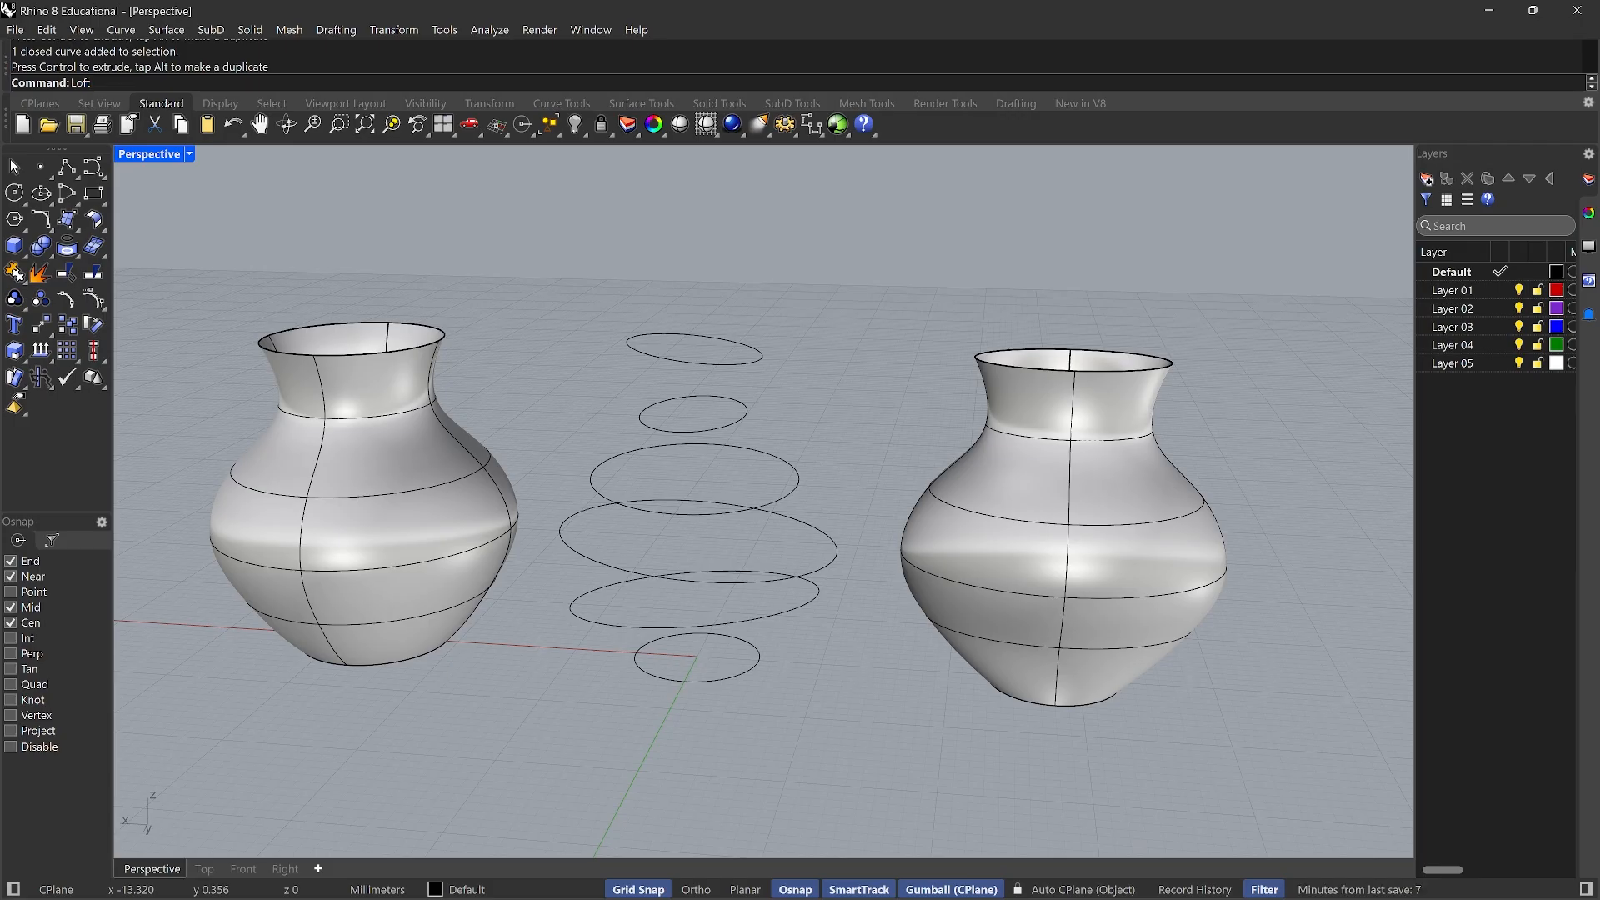
{"action": "key", "text": "Return"}
{"action": "left_click", "coordinate": [739, 677]}
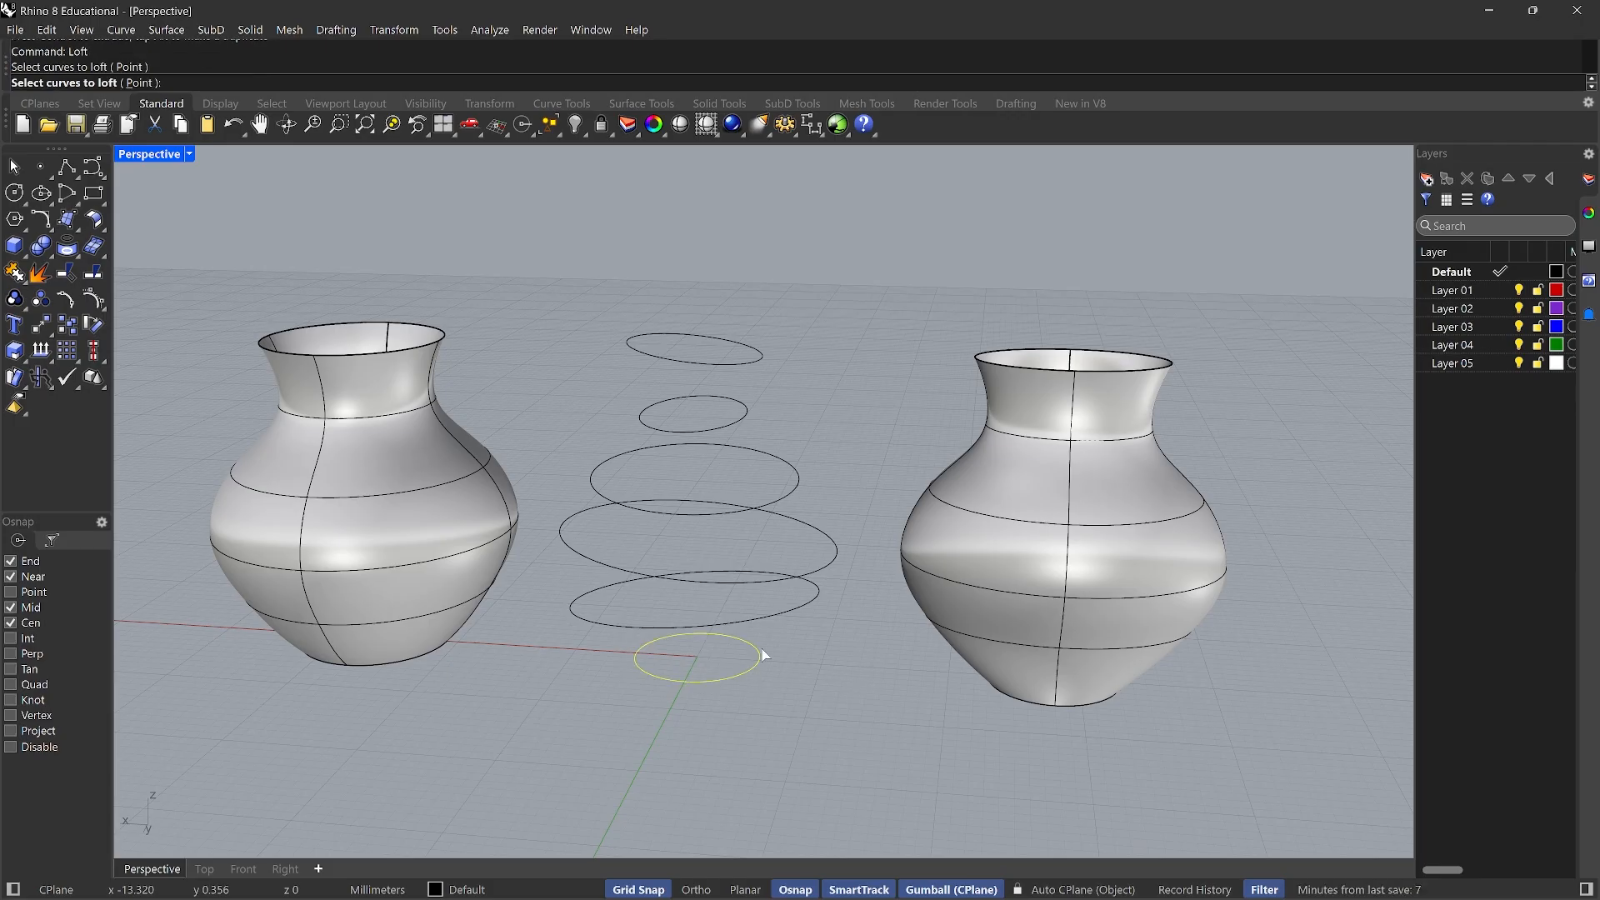
{"action": "left_click", "coordinate": [799, 584]}
{"action": "left_click", "coordinate": [821, 556]}
{"action": "left_click", "coordinate": [798, 483]}
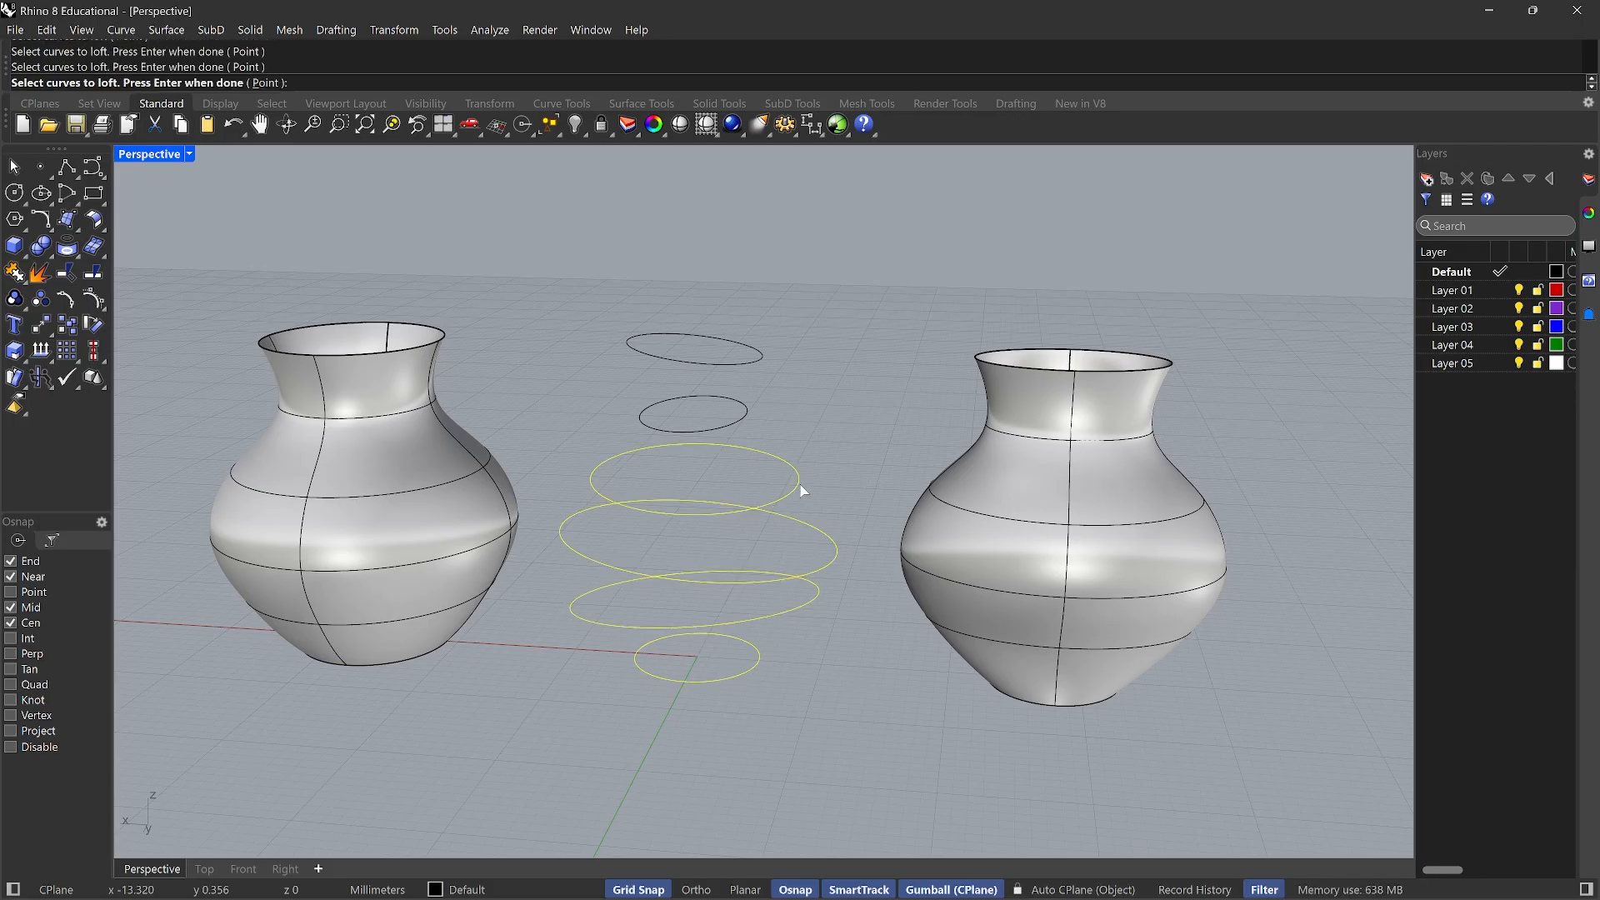
{"action": "left_click", "coordinate": [715, 423]}
{"action": "left_click", "coordinate": [742, 361]}
{"action": "right_click", "coordinate": [818, 372]}
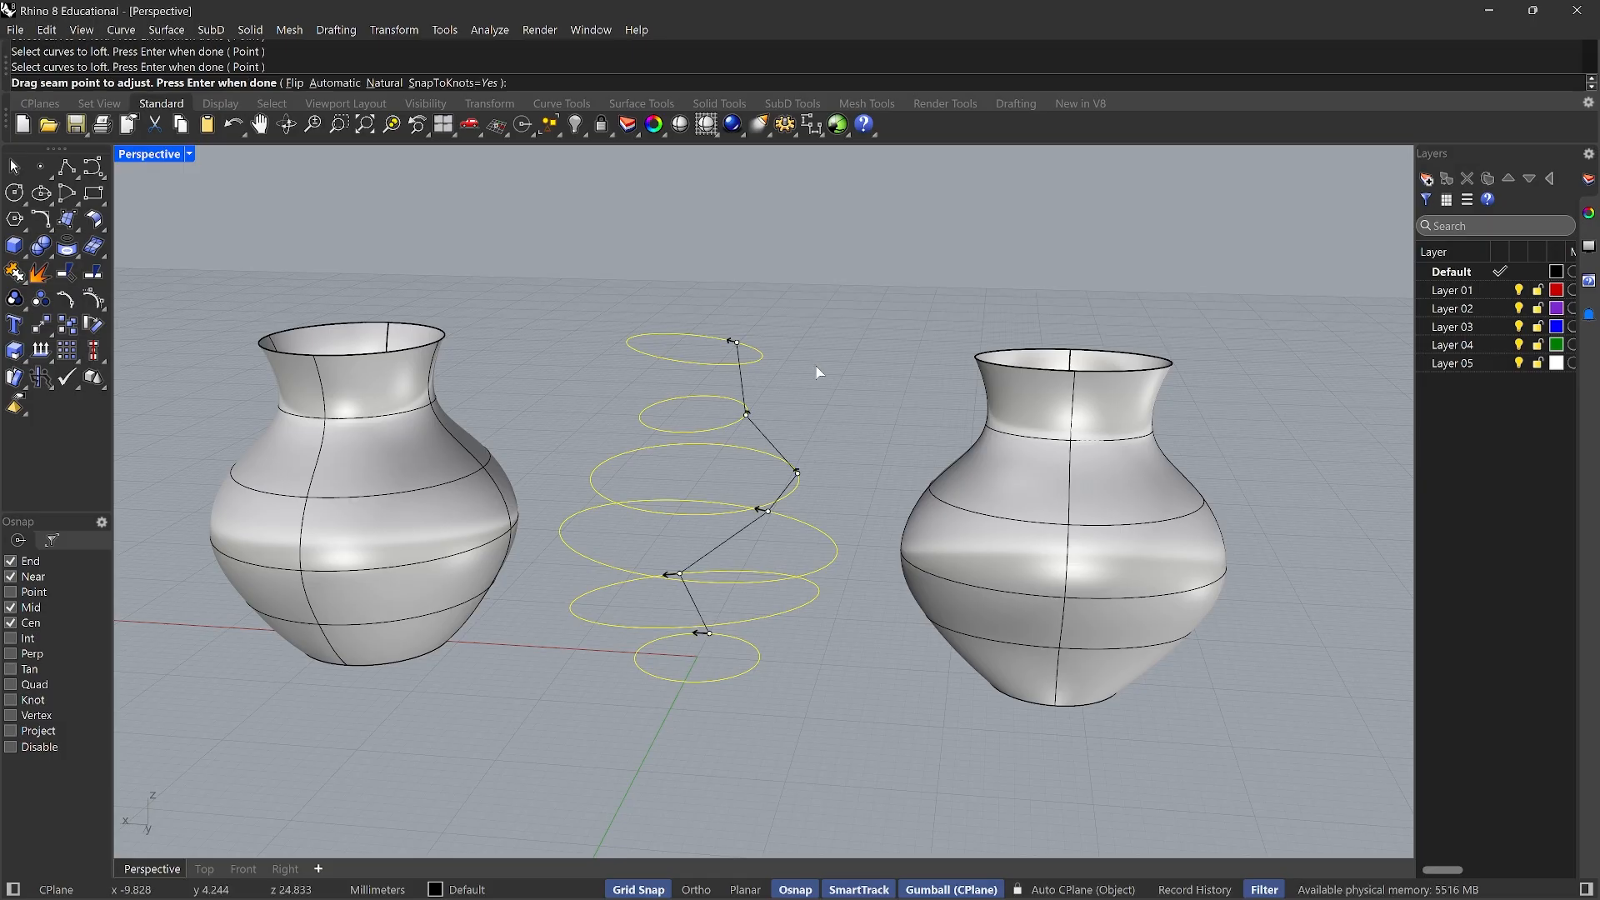
{"action": "right_click", "coordinate": [818, 373]}
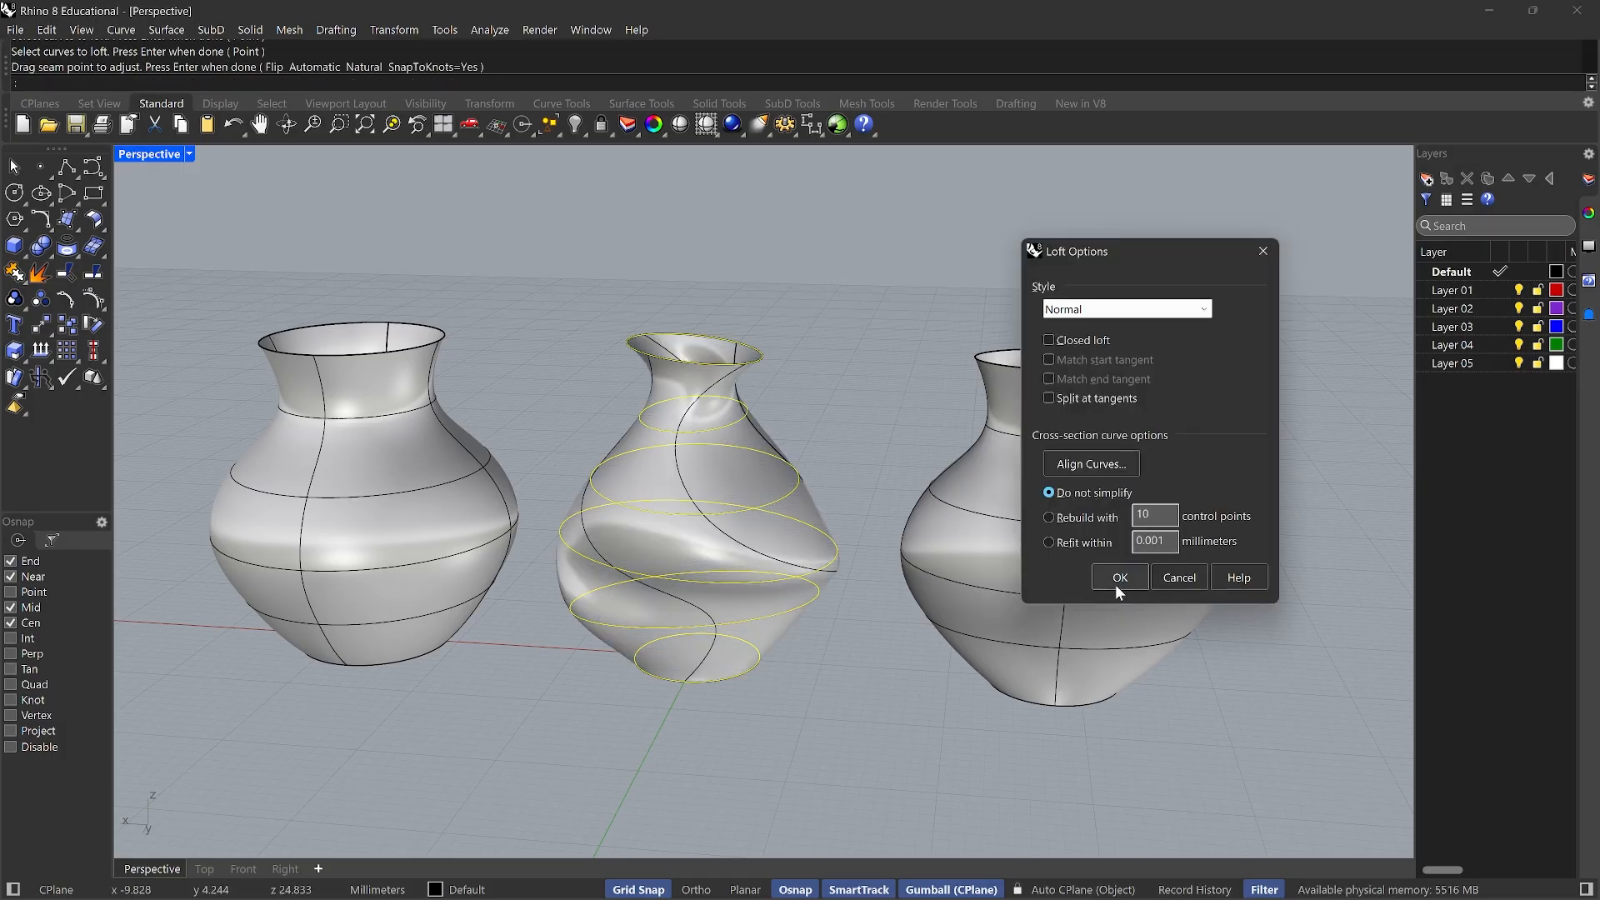
{"action": "left_click", "coordinate": [1119, 578]}
Set the perspective viewport to Rendered display and examine the twisted vase between the two others
{"action": "right_click_drag", "start_coordinate": [807, 784], "coordinate": [836, 713]}
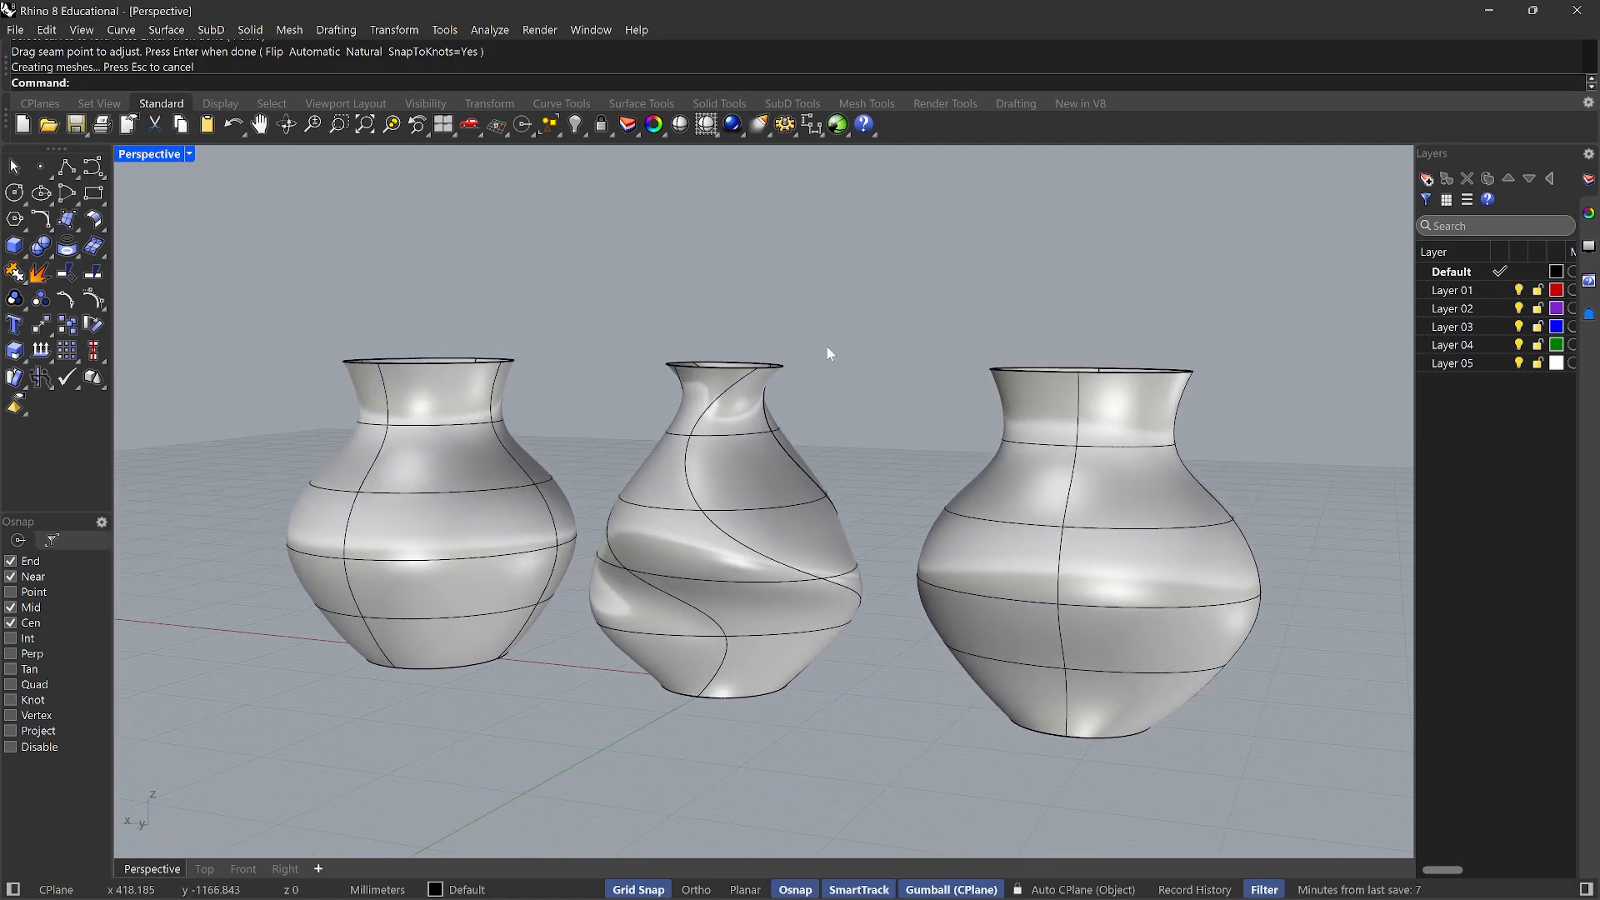
{"action": "left_click", "coordinate": [707, 125]}
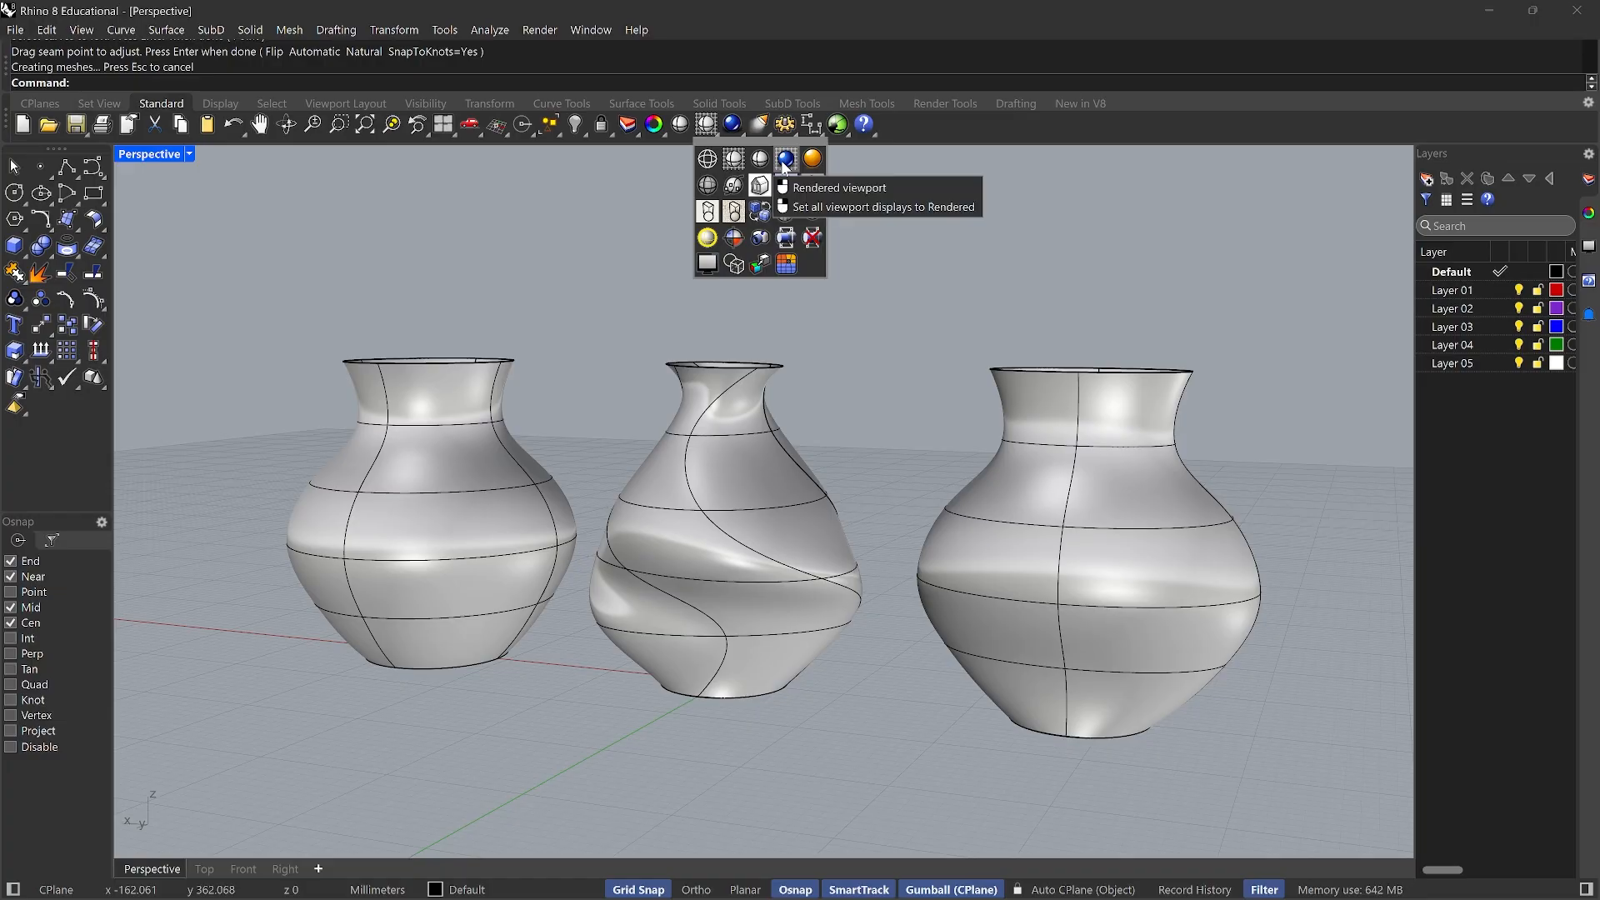
{"action": "left_click", "coordinate": [785, 161]}
{"action": "right_click_drag", "start_coordinate": [964, 403], "coordinate": [889, 428]}
Move the twisted vase in the negative X direction past the outer vase on that side, and clear the selection
{"action": "left_click", "coordinate": [788, 472]}
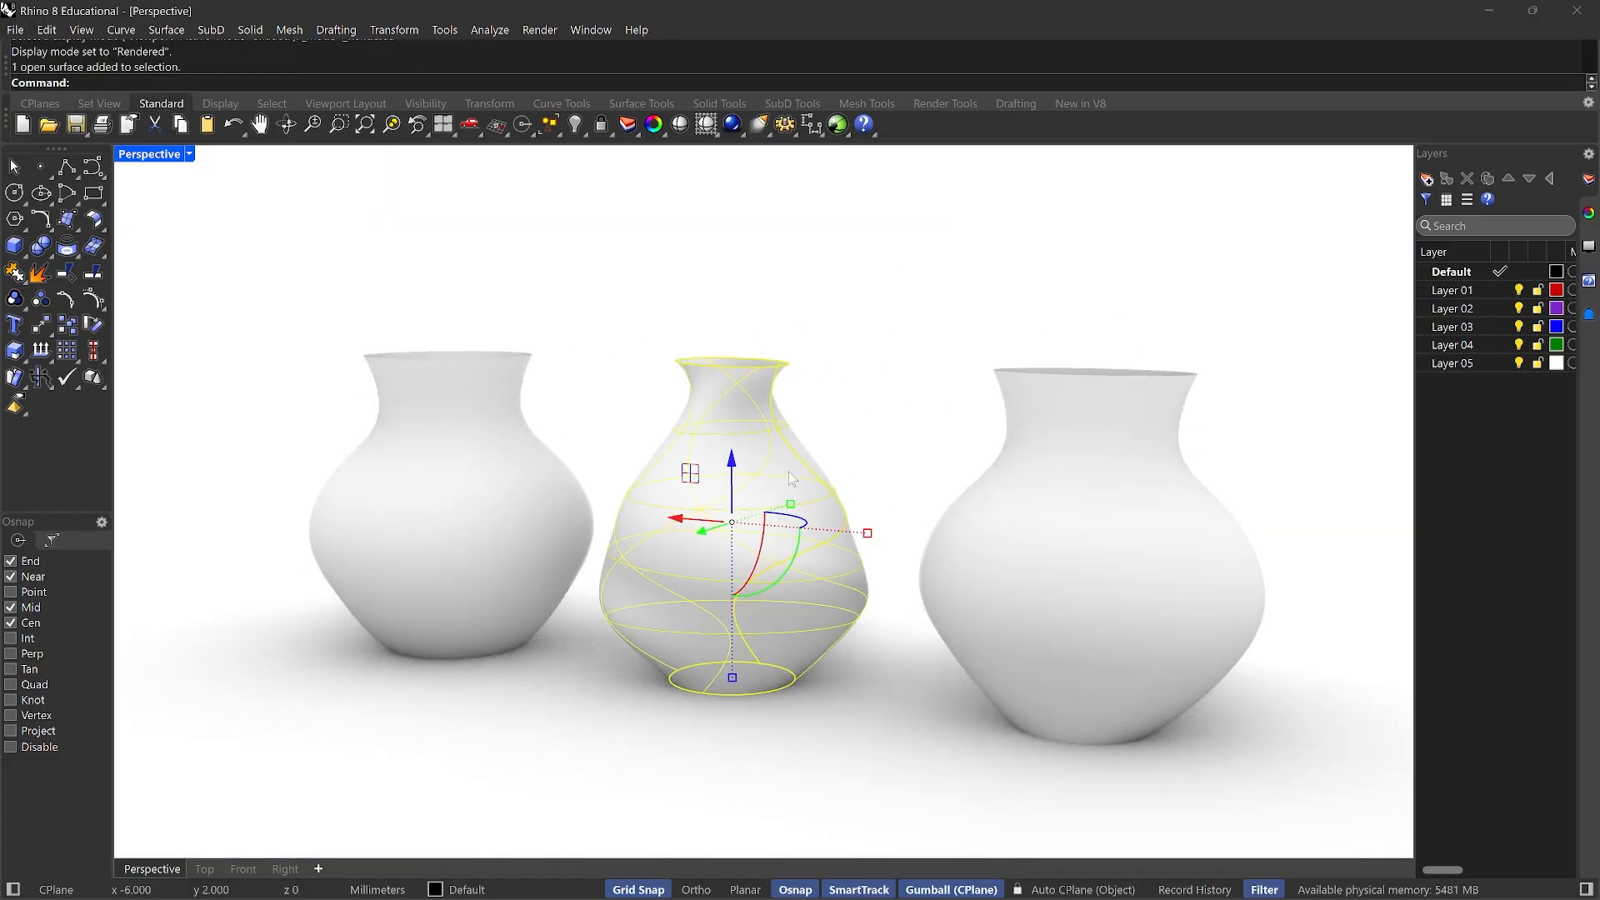
{"action": "scroll", "coordinate": [863, 406], "scroll_direction": "down", "scroll_amount": 3}
{"action": "left_click_drag", "start_coordinate": [733, 464], "coordinate": [1111, 487]}
{"action": "left_click", "coordinate": [1072, 571]}
{"action": "right_click_drag", "start_coordinate": [1074, 573], "coordinate": [1088, 628]}
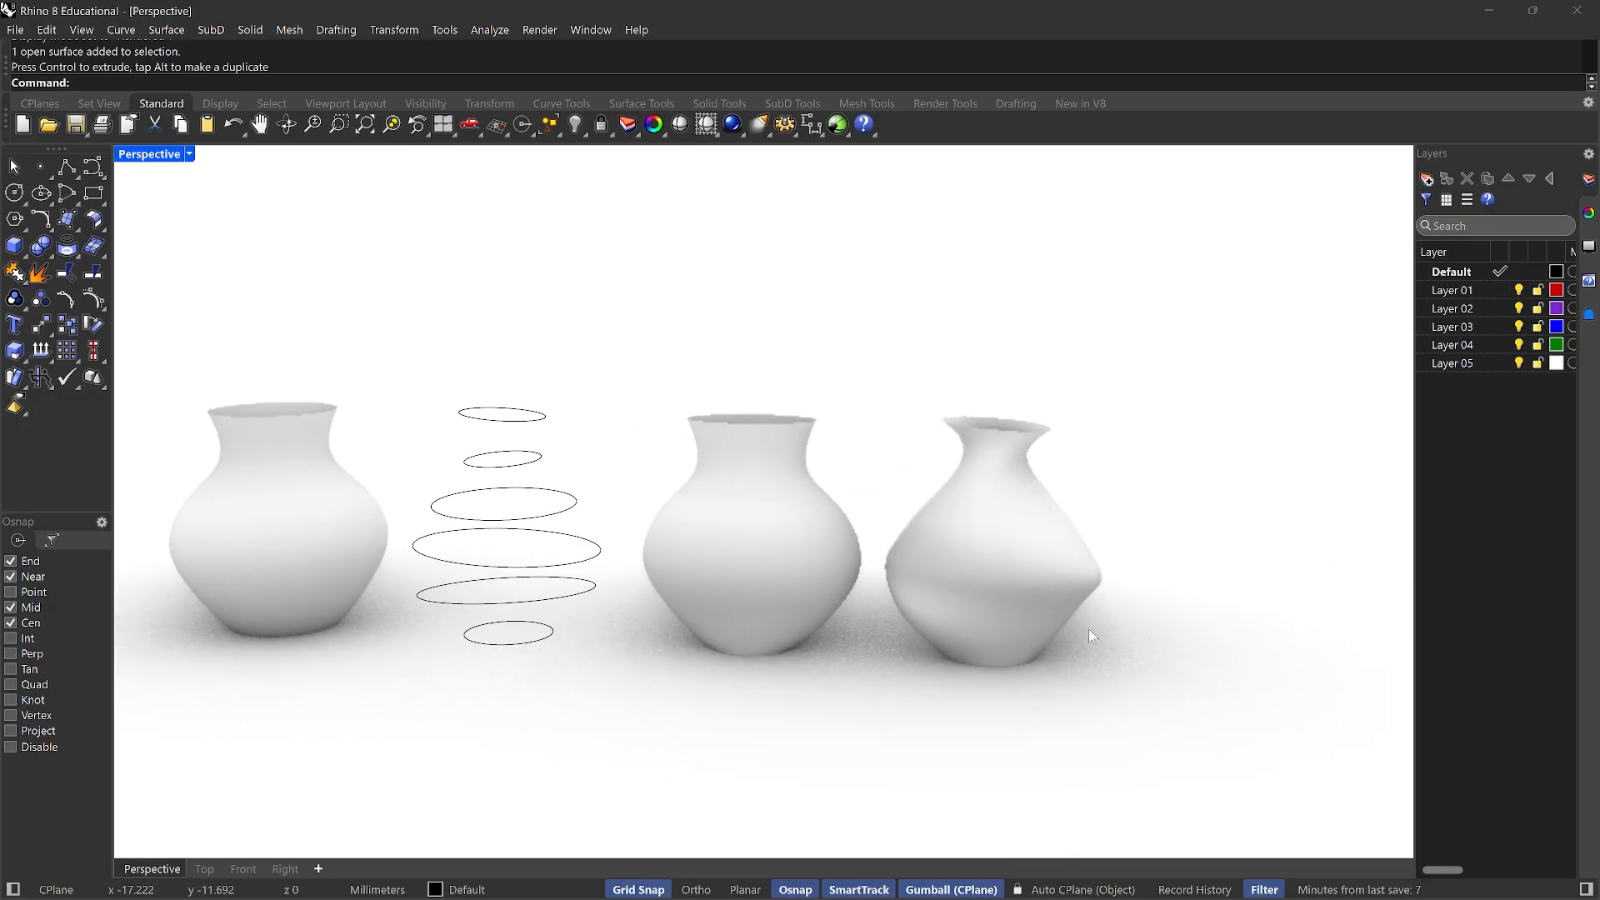
{"action": "right_click_drag", "start_coordinate": [1002, 654], "coordinate": [788, 656]}
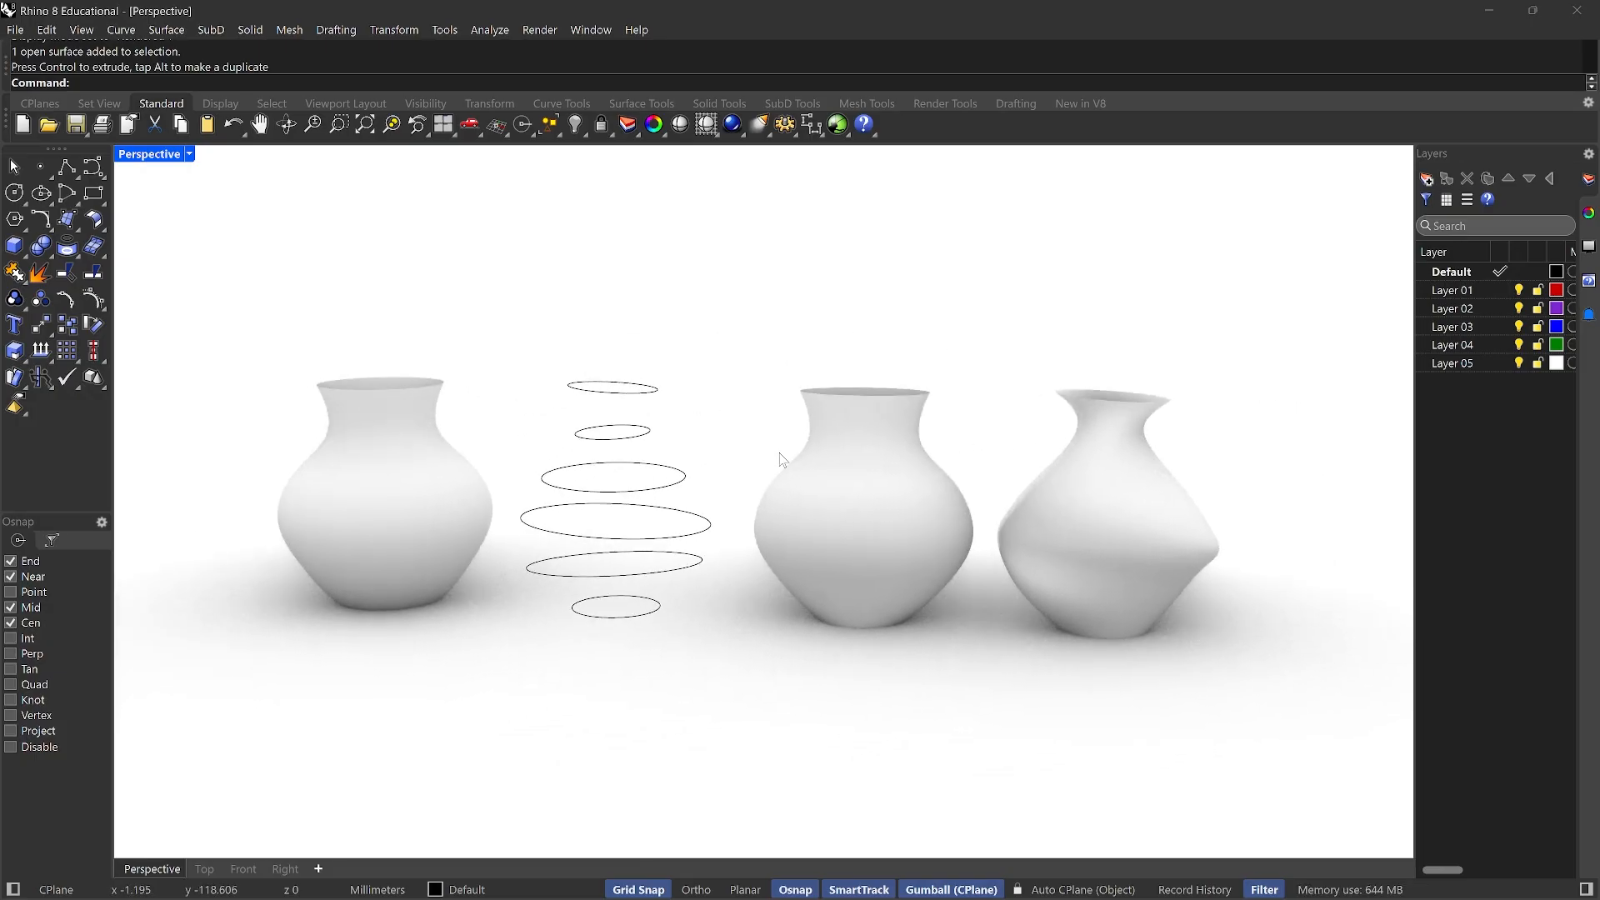
Return the perspective viewport to Shaded display
{"action": "double_click", "coordinate": [153, 157]}
{"action": "double_click", "coordinate": [817, 157]}
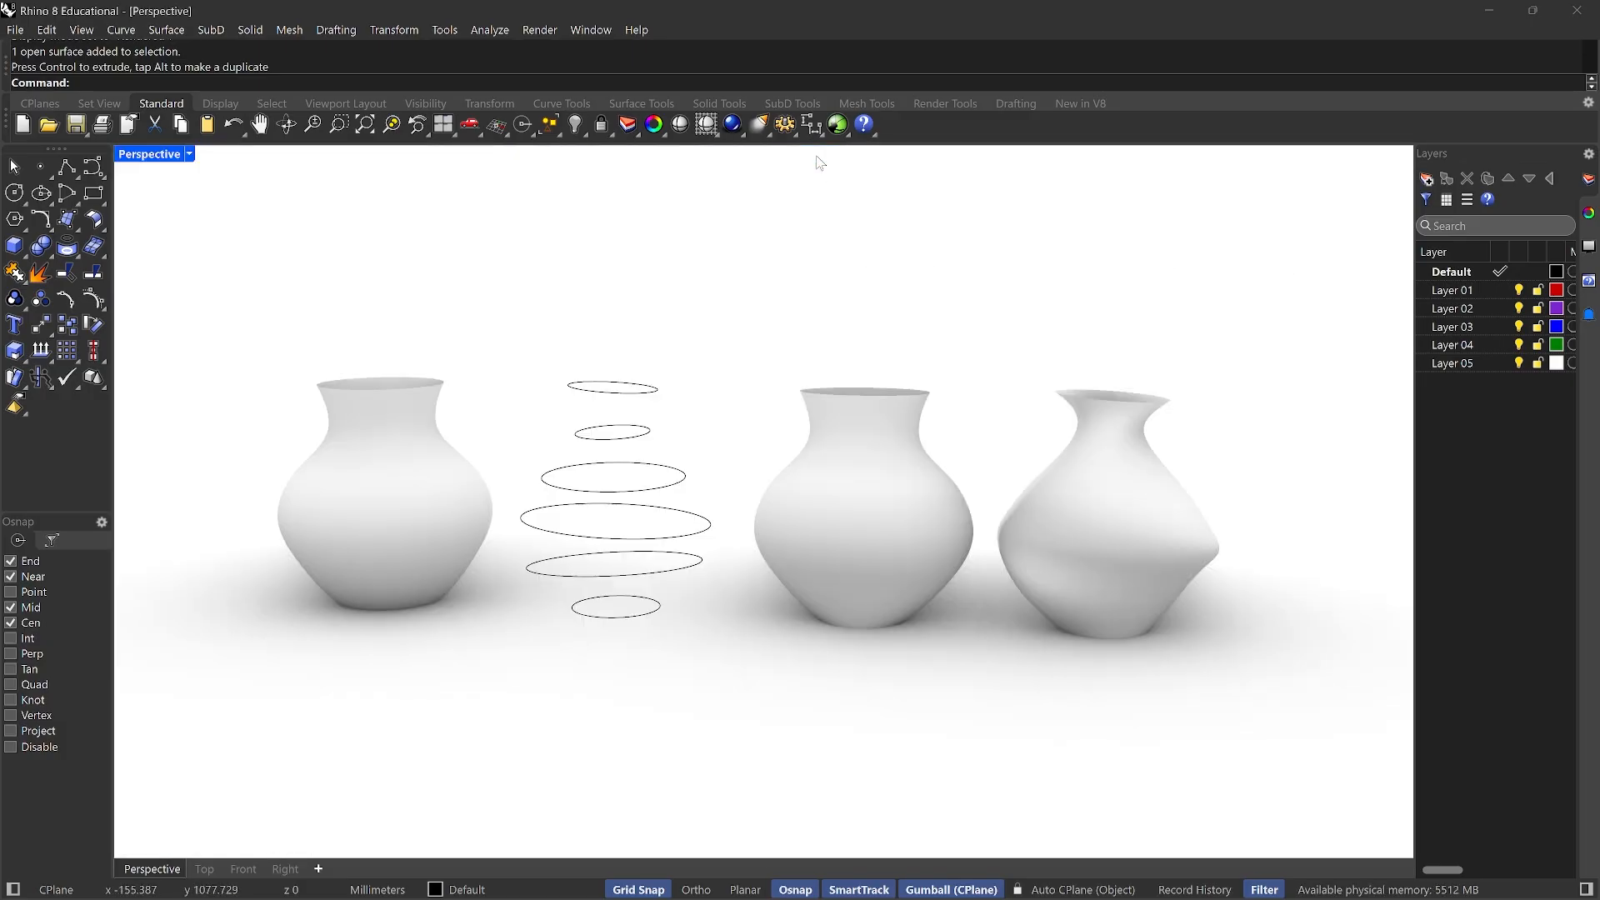
{"action": "scroll", "coordinate": [537, 556], "scroll_direction": "up", "scroll_amount": 4}
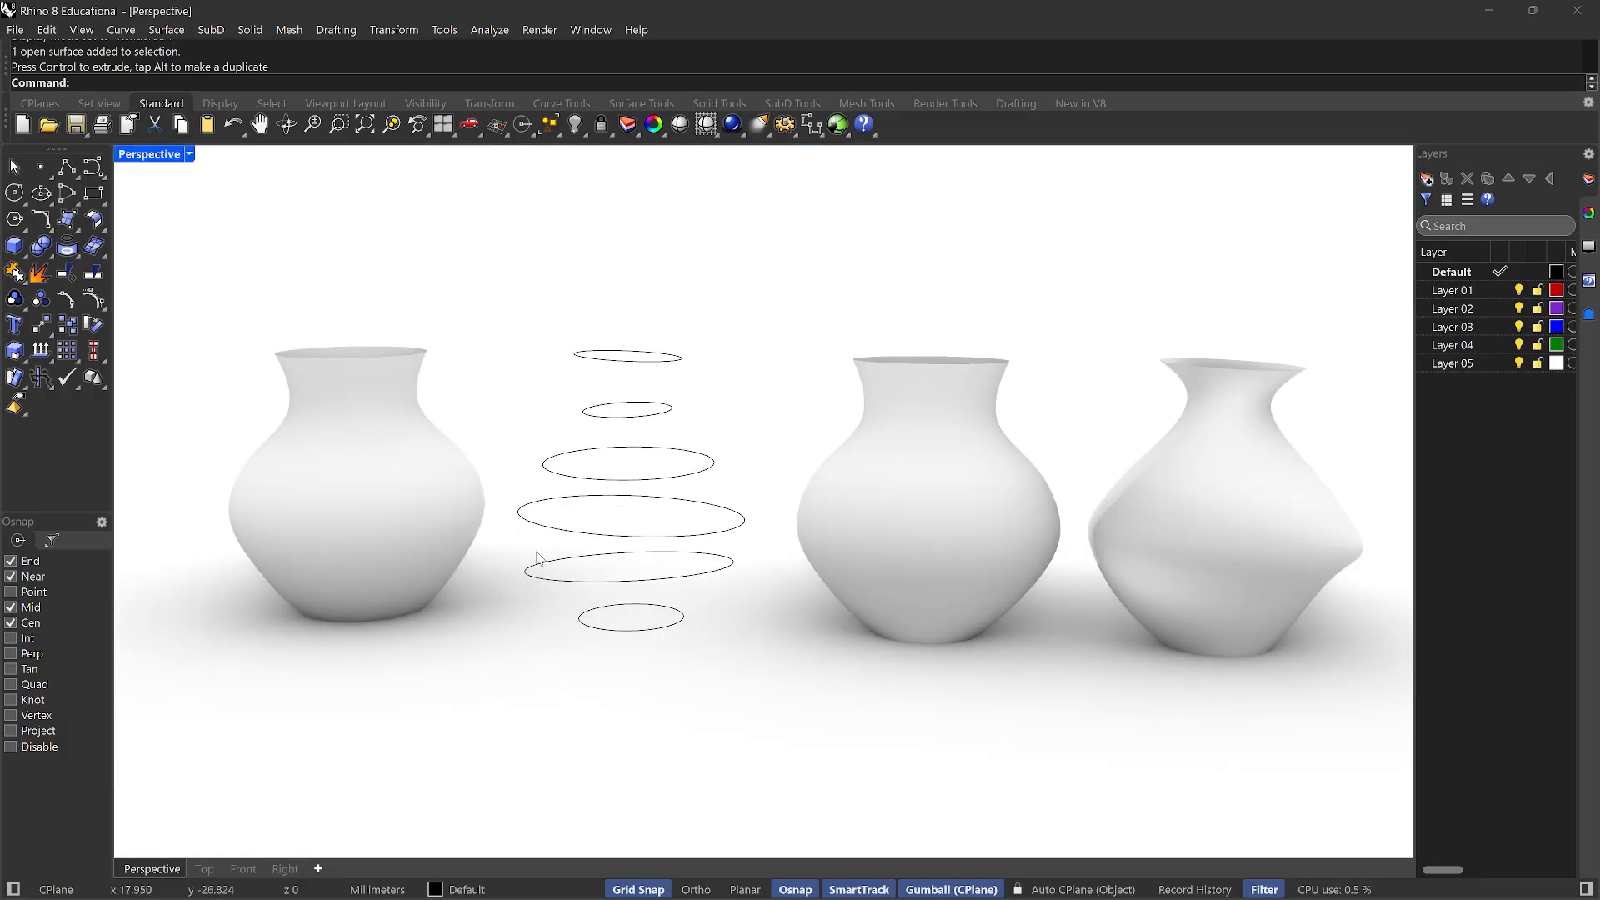
{"action": "scroll", "coordinate": [540, 556], "scroll_direction": "down", "scroll_amount": 2}
{"action": "left_click", "coordinate": [705, 127]}
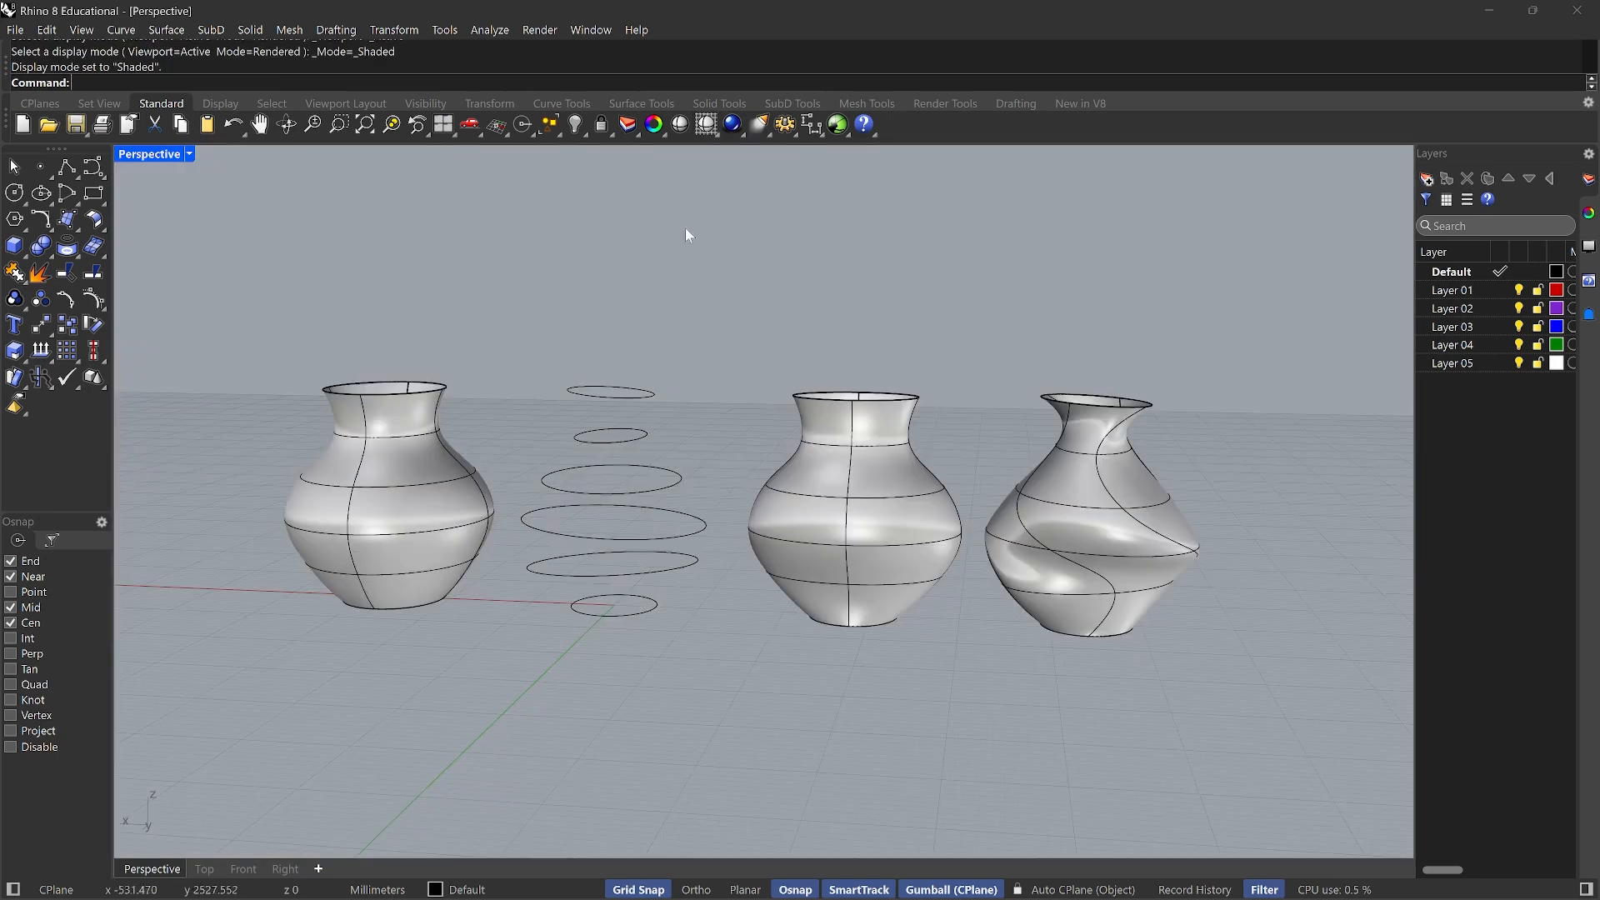
Tilt the second and third curves from the bottom freehand about the Y axis in opposite directions
{"action": "scroll", "coordinate": [503, 554], "scroll_direction": "up", "scroll_amount": 2}
{"action": "scroll", "coordinate": [628, 600], "scroll_direction": "up", "scroll_amount": 2}
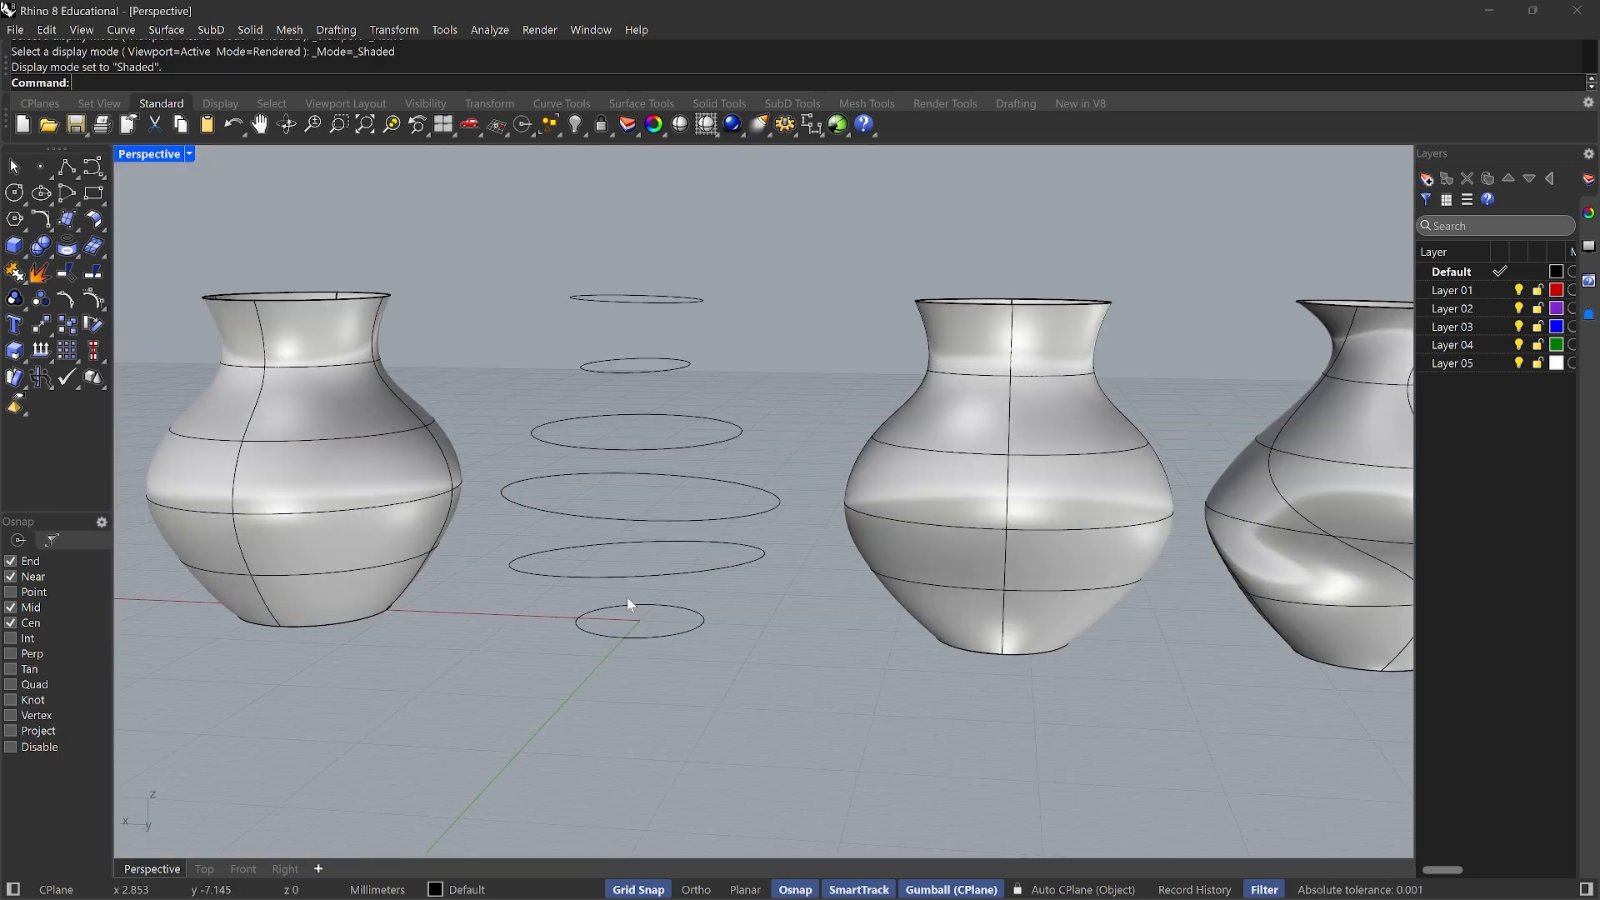
{"action": "left_click", "coordinate": [684, 575]}
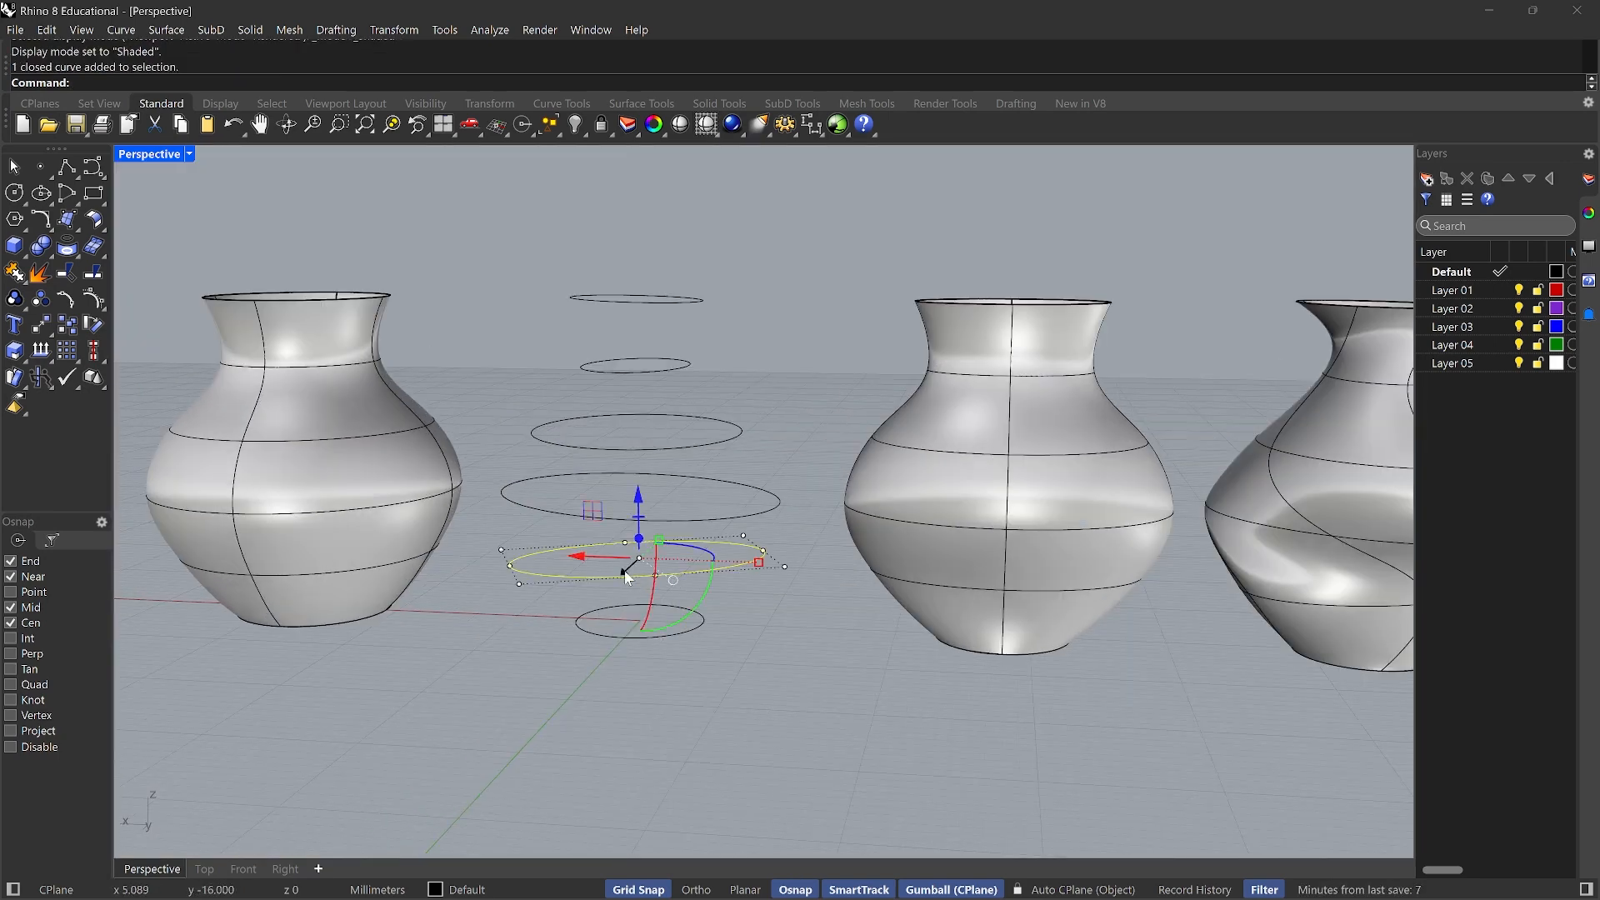
{"action": "left_click_drag", "start_coordinate": [711, 592], "coordinate": [709, 606]}
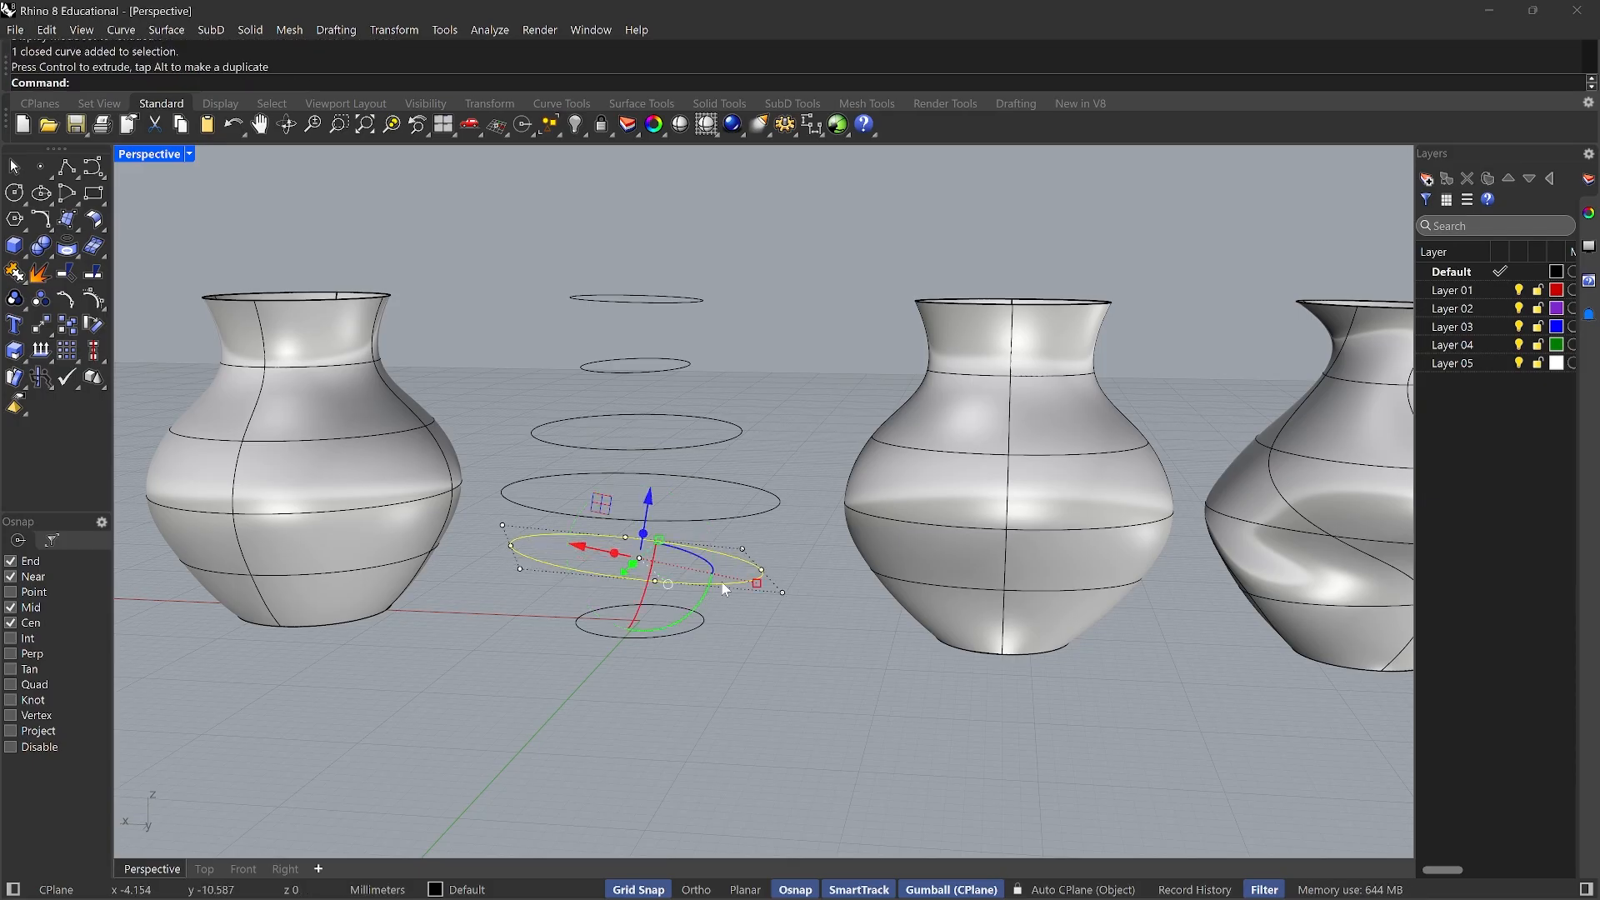
{"action": "left_click", "coordinate": [760, 517]}
{"action": "left_click_drag", "start_coordinate": [705, 540], "coordinate": [712, 530]}
Tilt the fourth and fifth curves from the bottom freehand about the Y axis, and clear the selection
{"action": "left_click", "coordinate": [728, 441]}
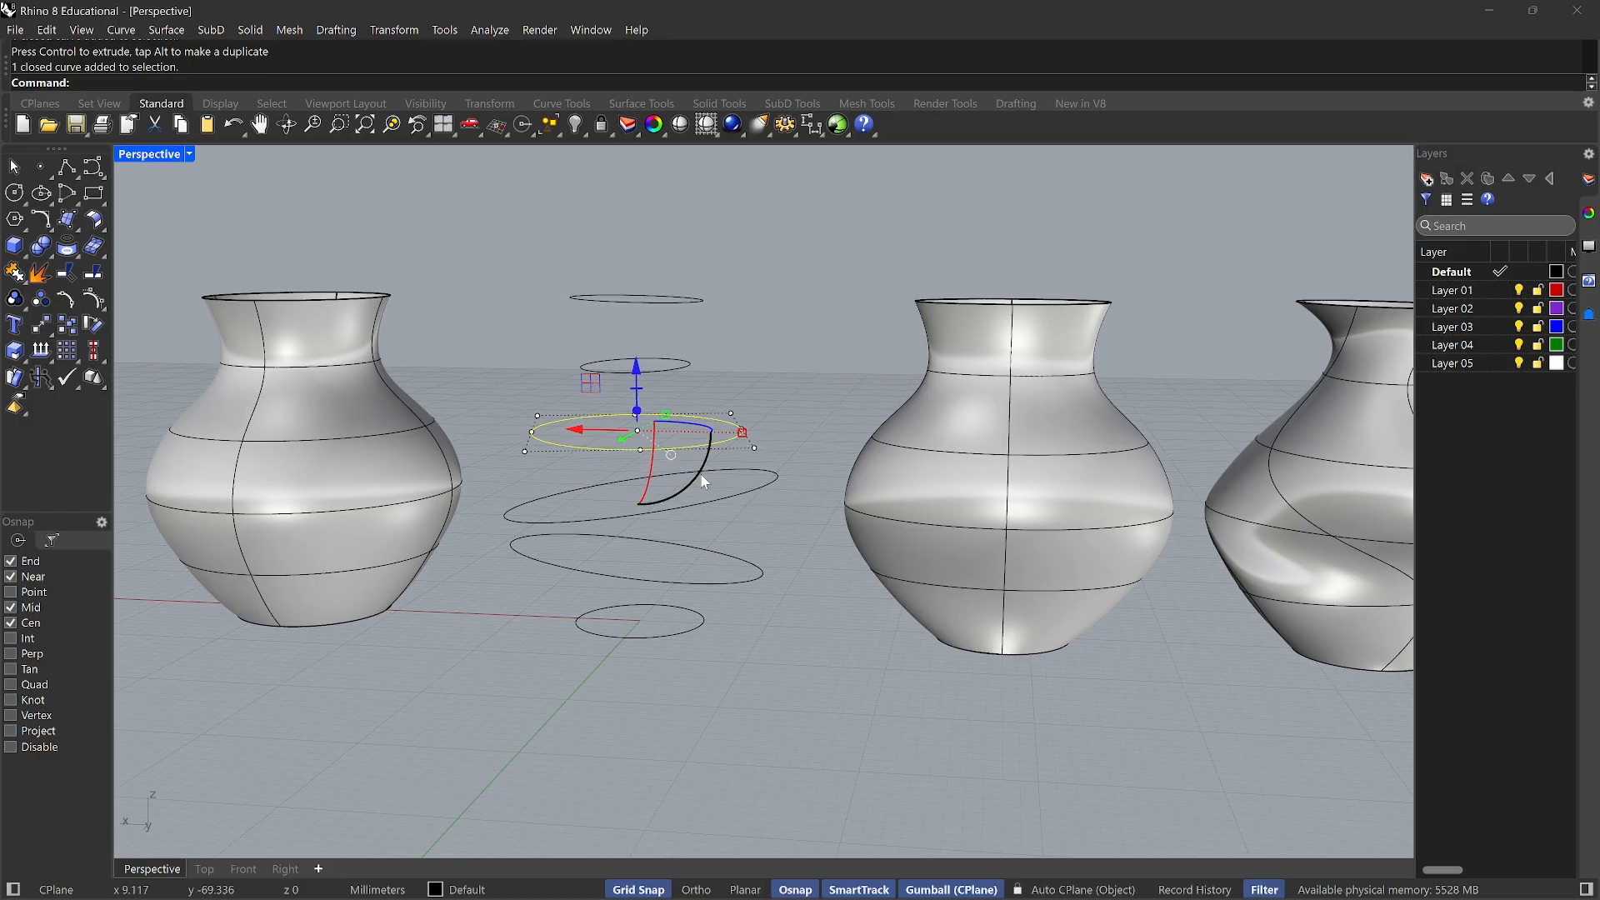
{"action": "right_click_drag", "start_coordinate": [783, 514], "coordinate": [832, 542]}
{"action": "left_click", "coordinate": [788, 442]}
{"action": "left_click", "coordinate": [660, 374]}
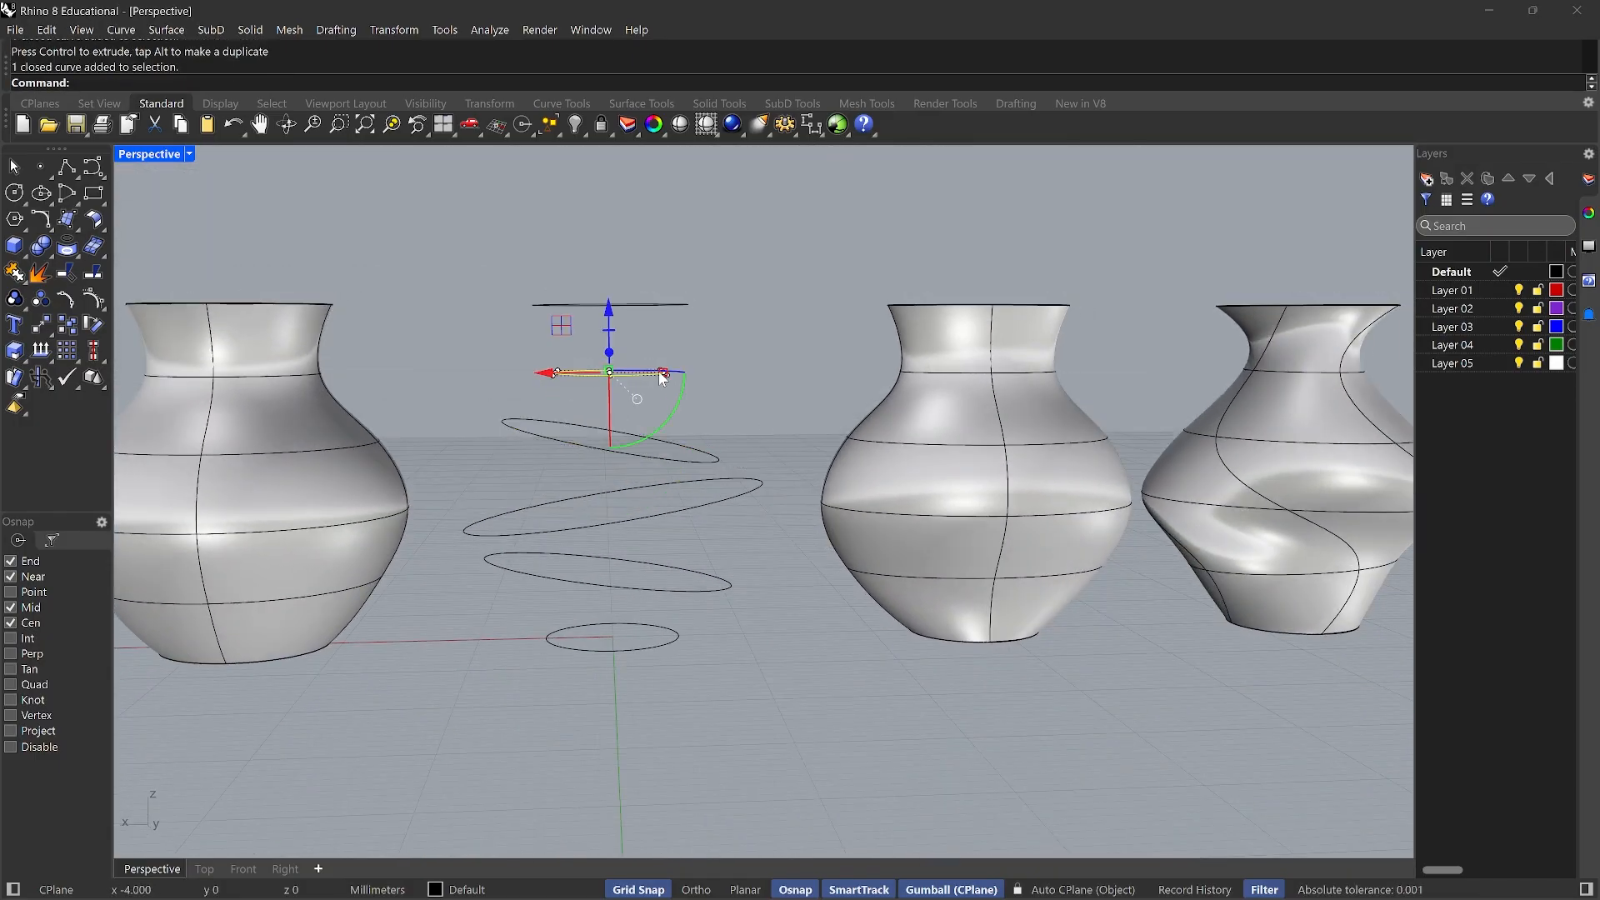
{"action": "left_click", "coordinate": [676, 416]}
{"action": "left_click", "coordinate": [647, 373]}
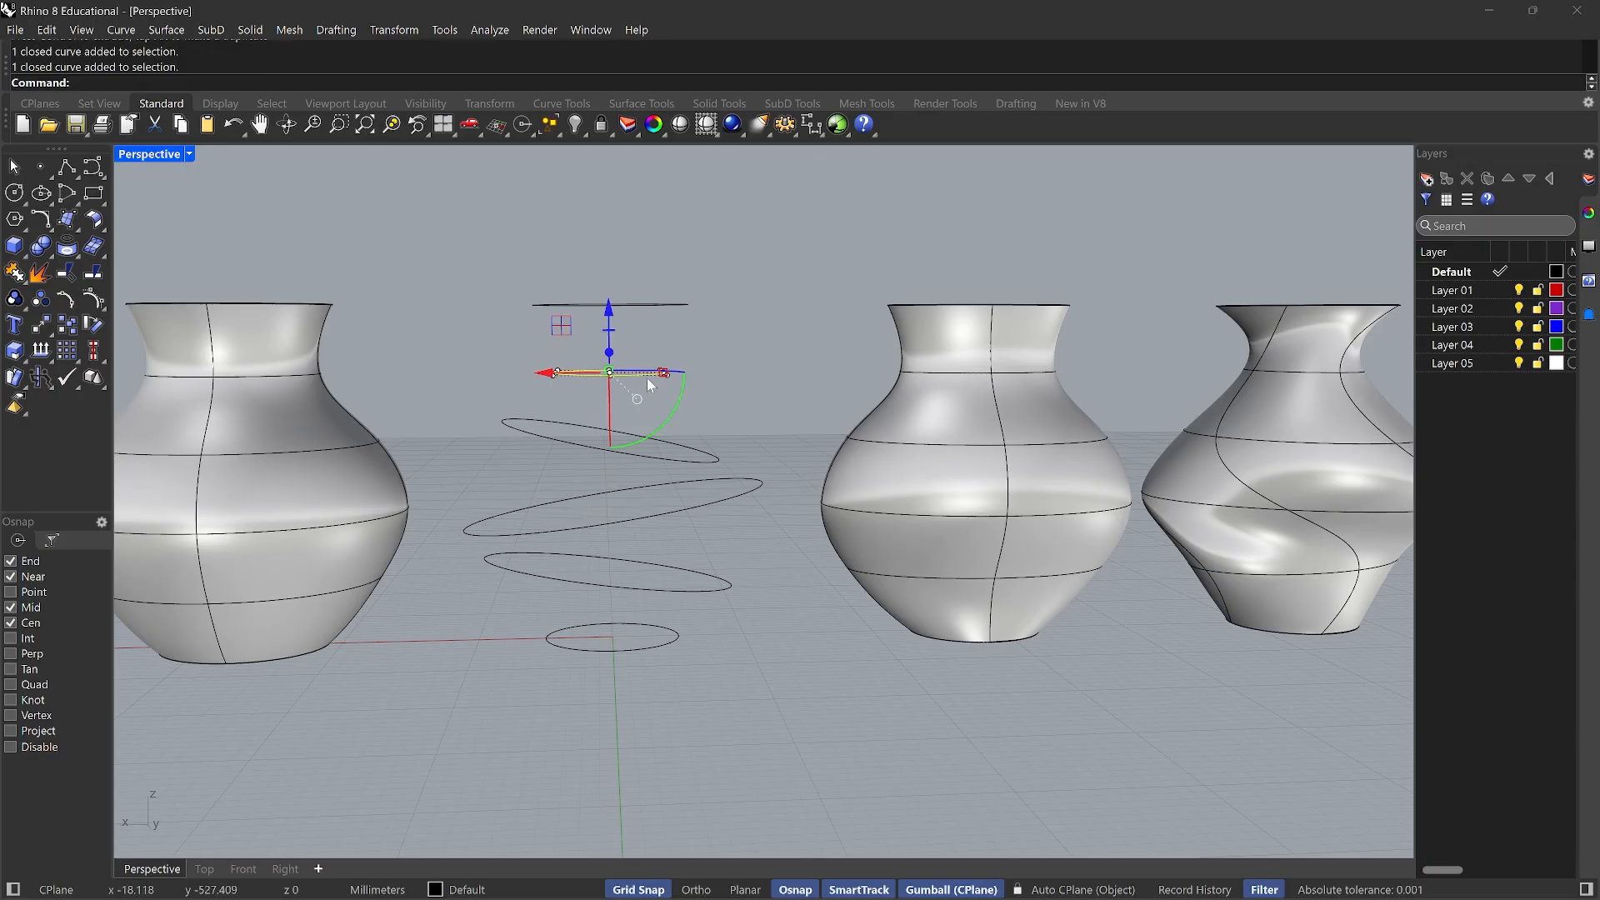
{"action": "left_click_drag", "start_coordinate": [678, 402], "coordinate": [648, 308]}
{"action": "left_click", "coordinate": [730, 358]}
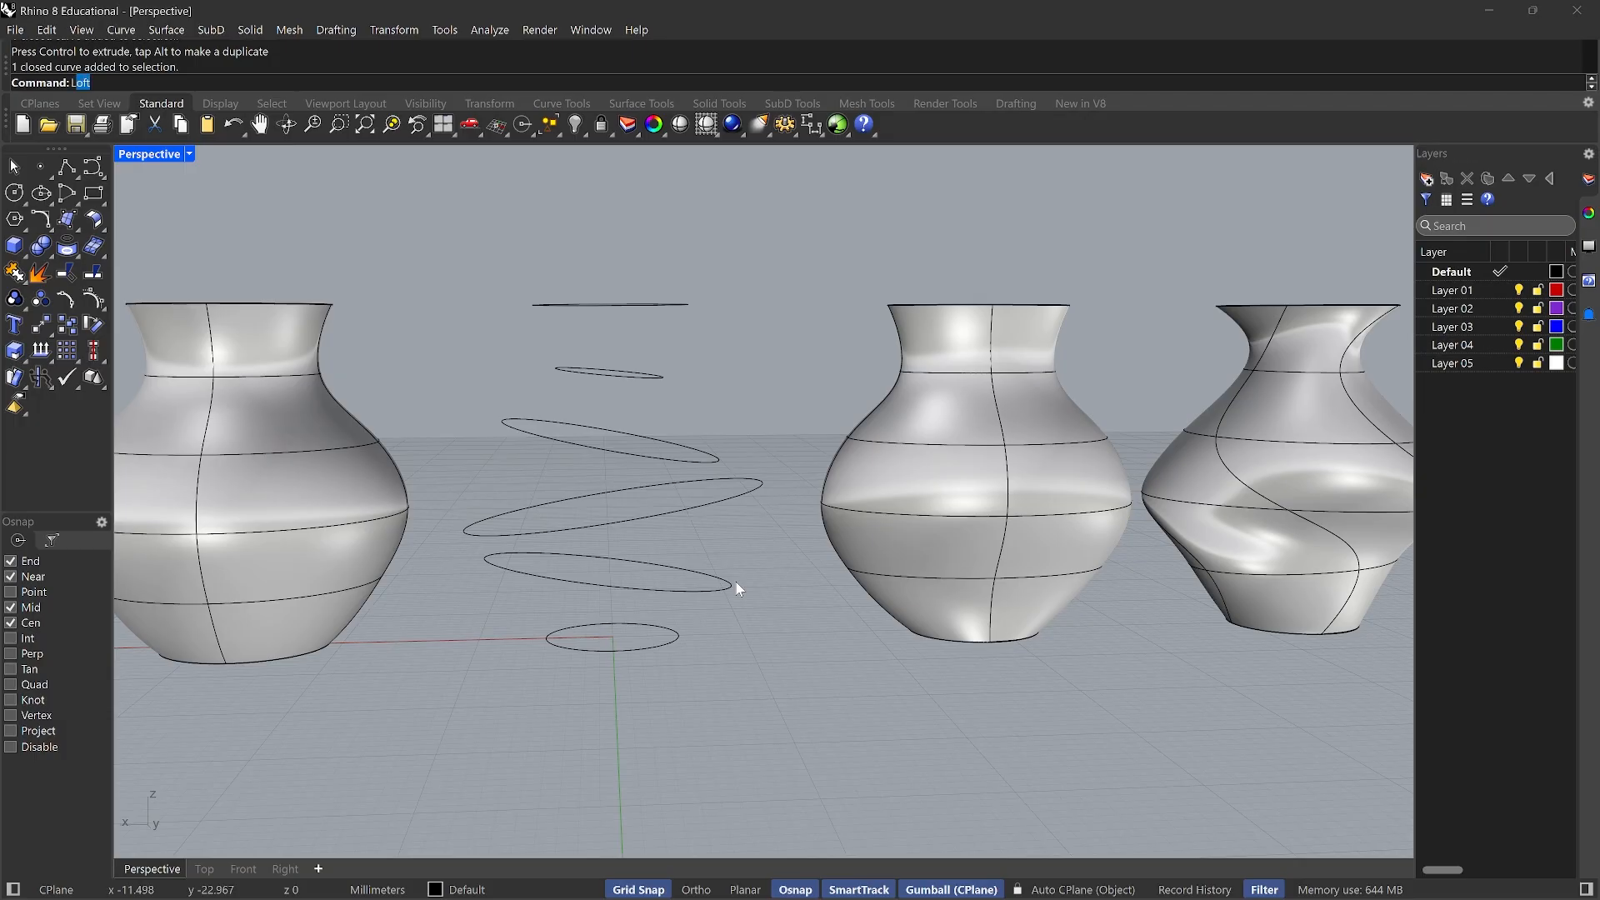
Loft the bottom curve, the four tilted curves and the top curve in order with the default seam points and Normal style
{"action": "key", "text": "Return"}
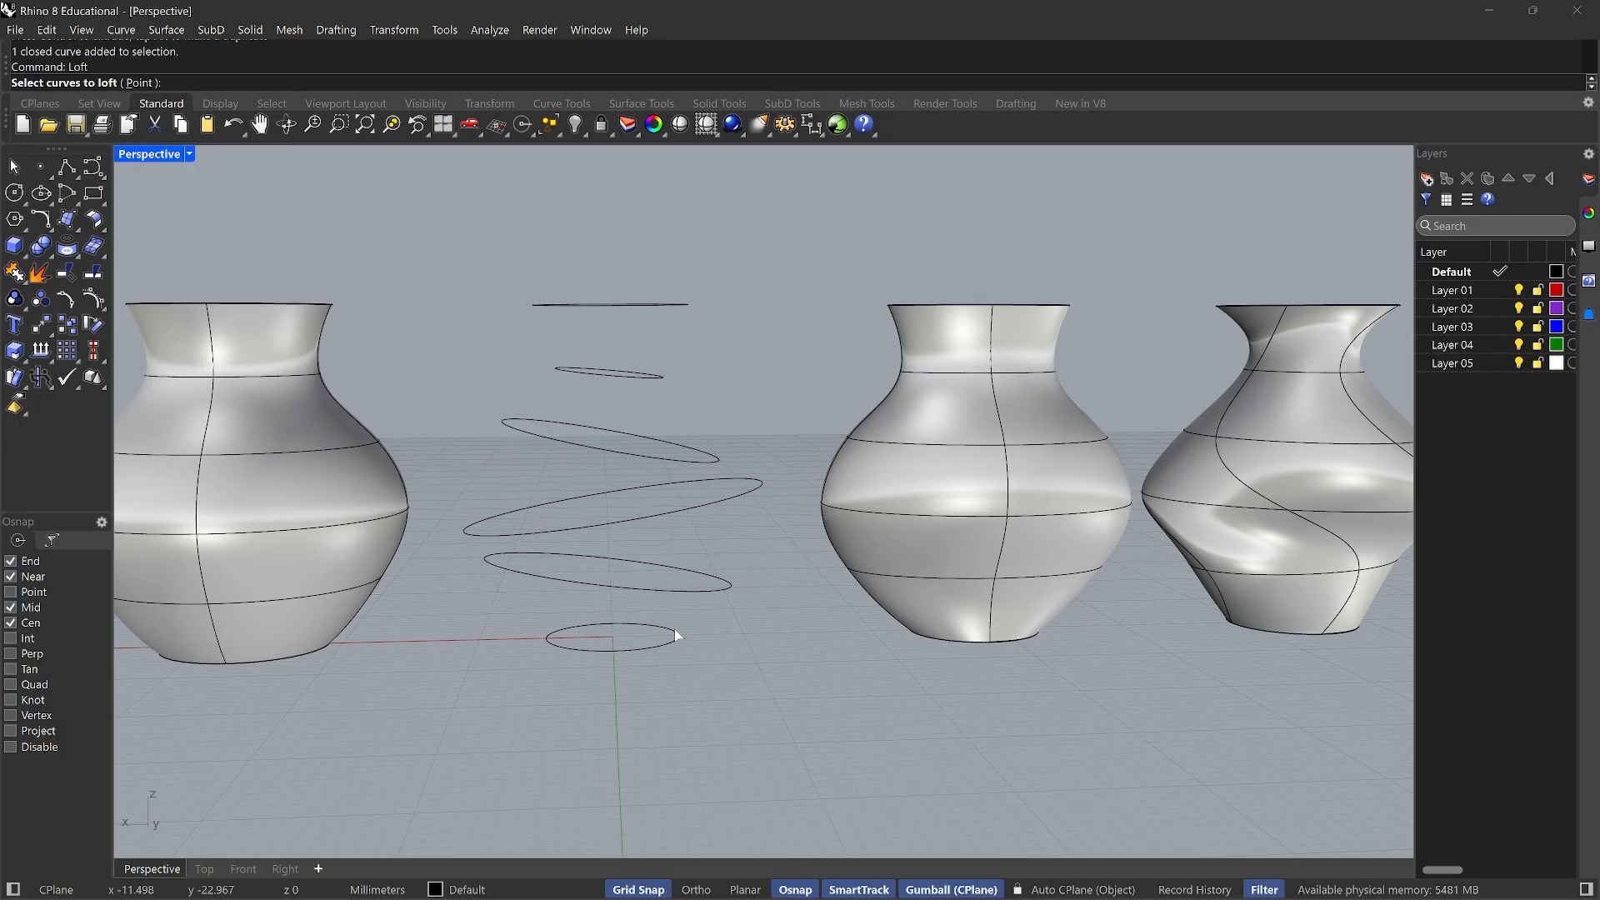
{"action": "left_click", "coordinate": [675, 634]}
{"action": "left_click", "coordinate": [722, 583]}
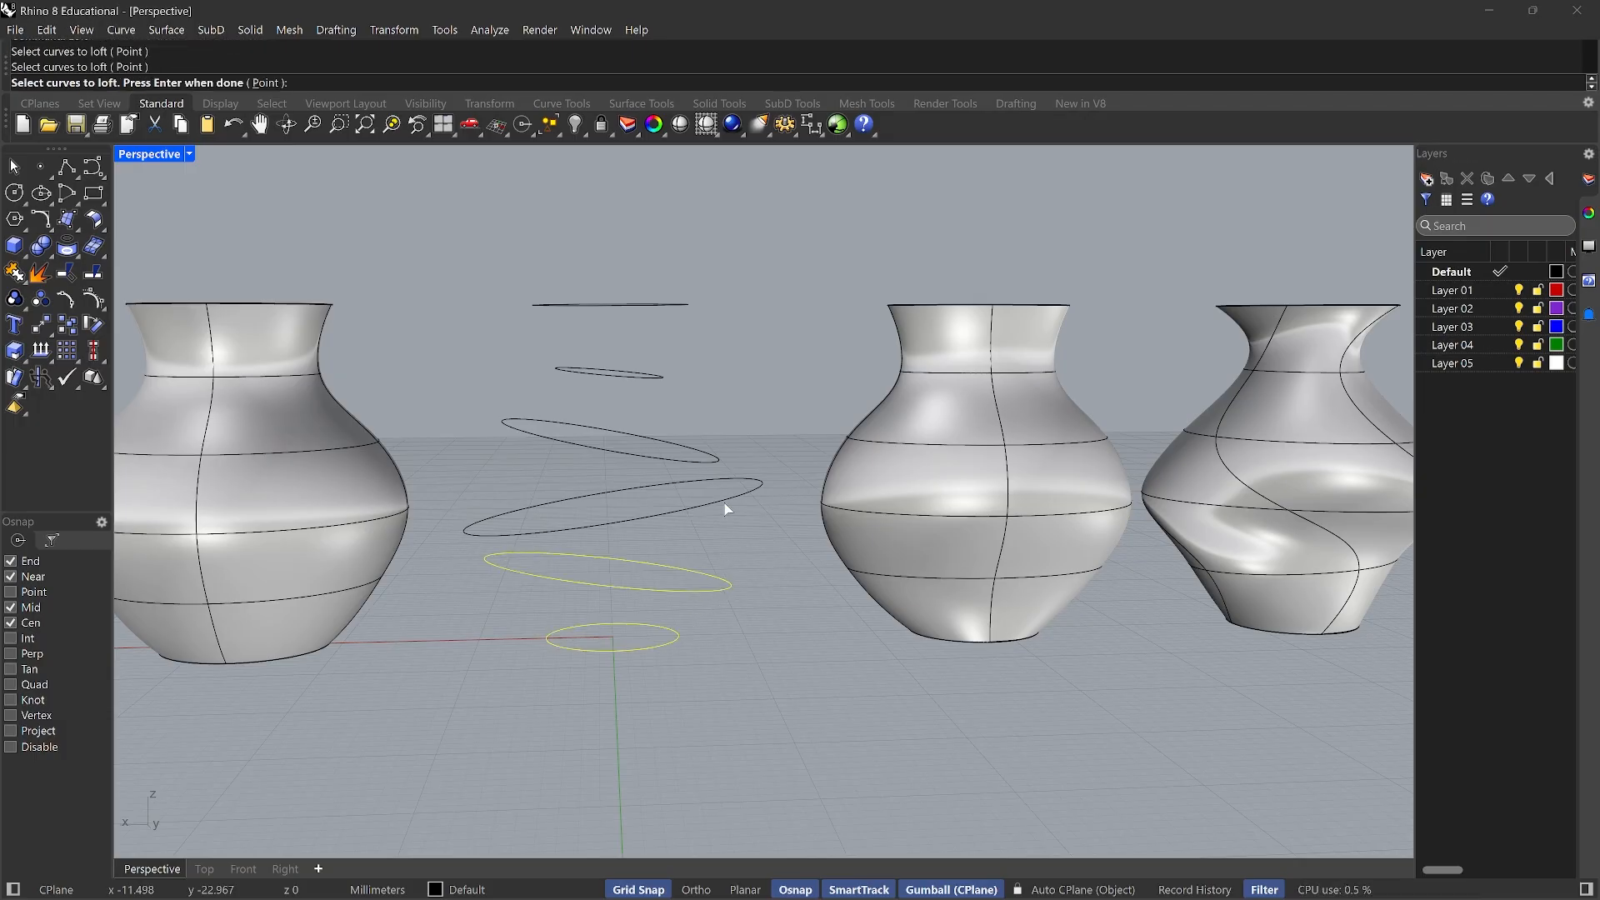
{"action": "left_click", "coordinate": [717, 492]}
{"action": "left_click", "coordinate": [696, 455]}
{"action": "left_click", "coordinate": [640, 380]}
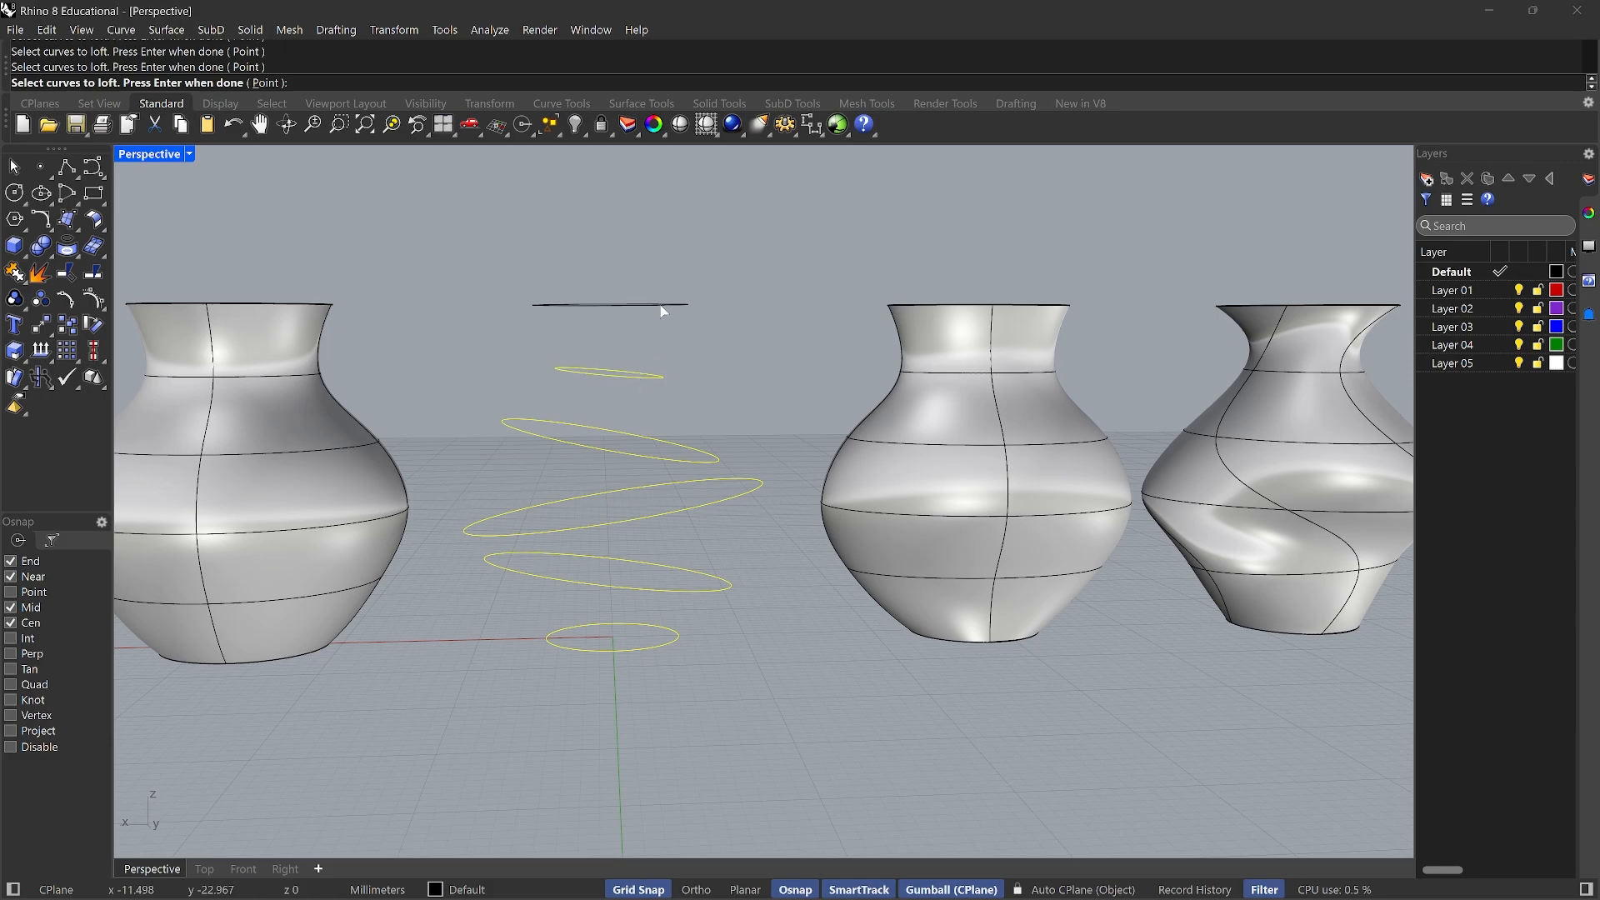
{"action": "left_click", "coordinate": [660, 306]}
{"action": "key", "text": "Return"}
{"action": "key", "text": "Return"}
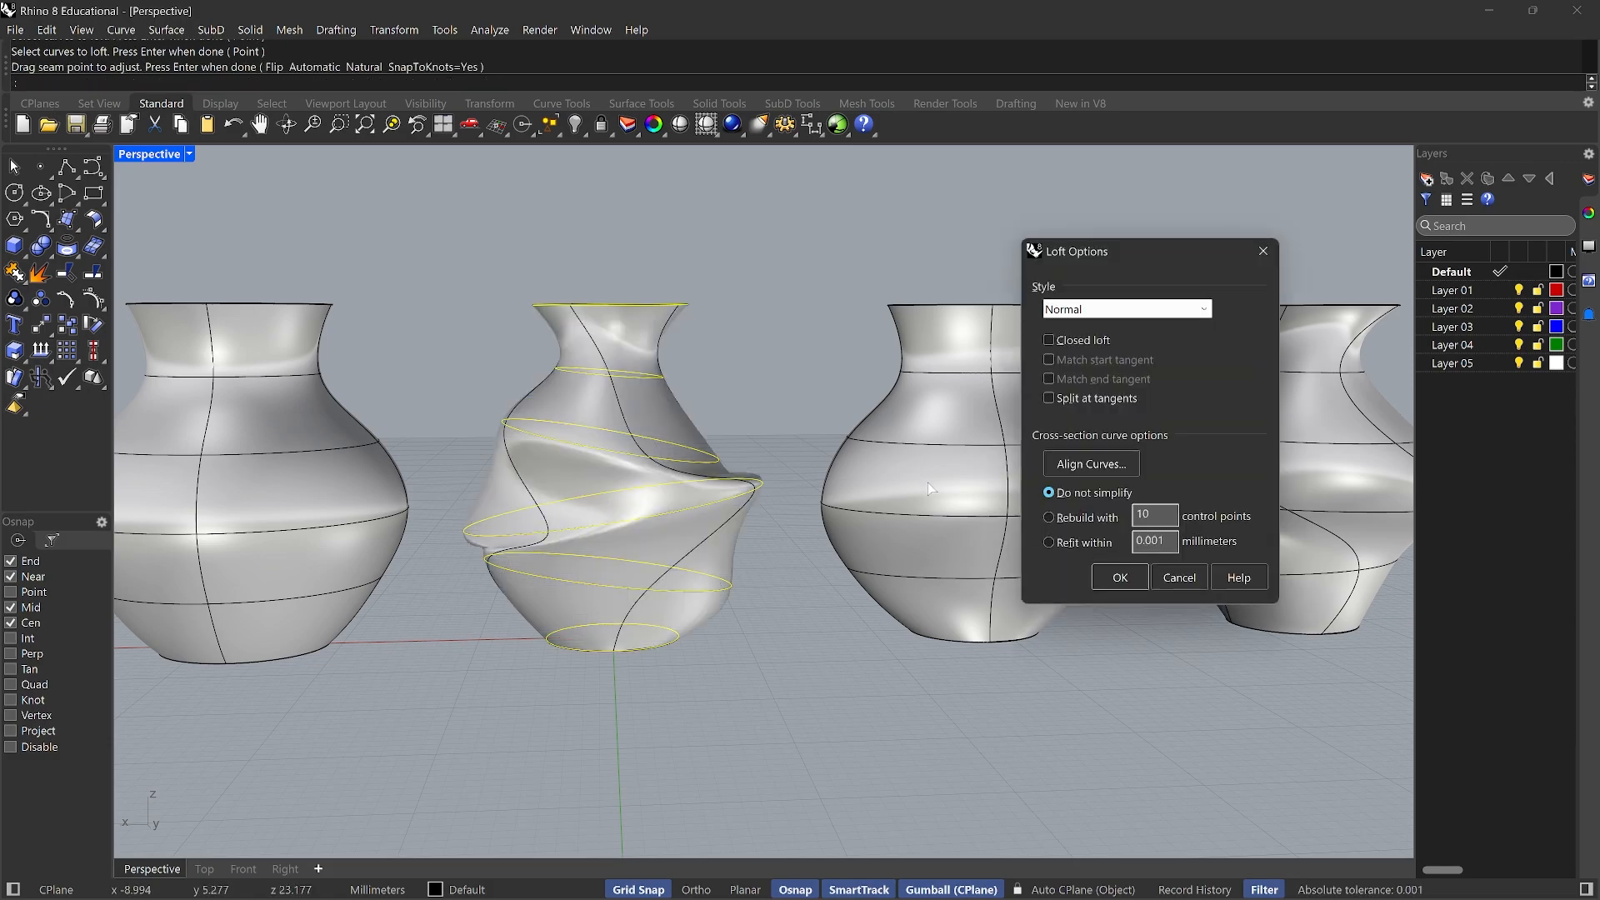
{"action": "left_click", "coordinate": [1106, 577]}
Move the new tilted-curve vase in the negative X direction to the end of the row beyond the twisted vase, and clear the selection
{"action": "right_click_drag", "start_coordinate": [731, 658], "coordinate": [858, 673]}
{"action": "left_click", "coordinate": [675, 562]}
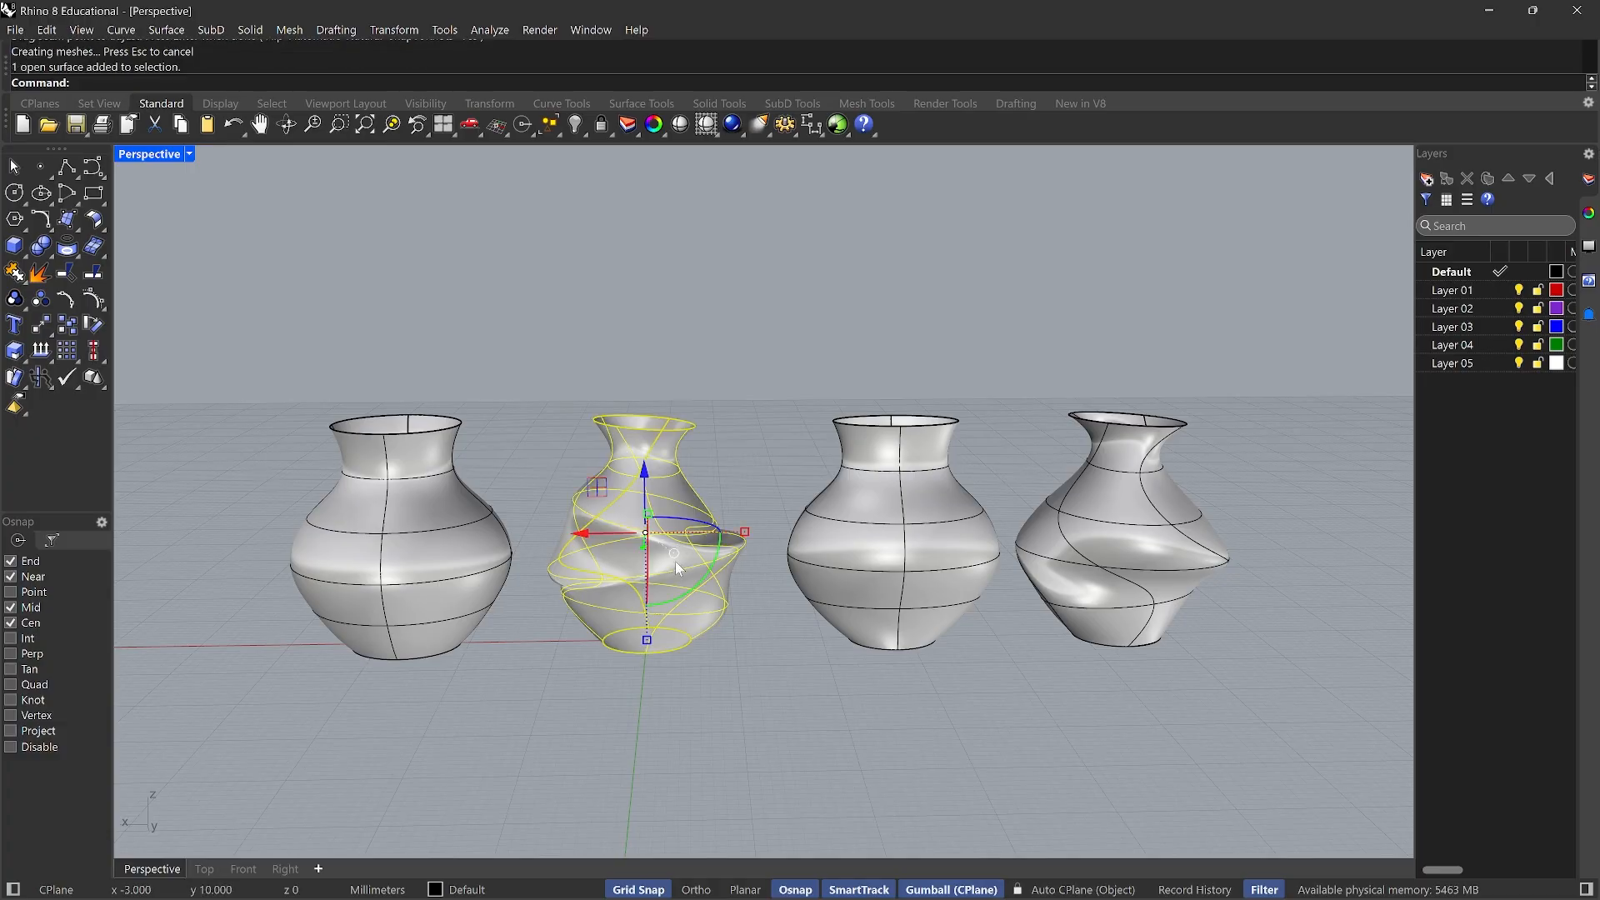
{"action": "left_click_drag", "start_coordinate": [604, 543], "coordinate": [1302, 544]}
{"action": "left_click", "coordinate": [1020, 685]}
{"action": "scroll", "coordinate": [524, 743], "scroll_direction": "down", "scroll_amount": 4}
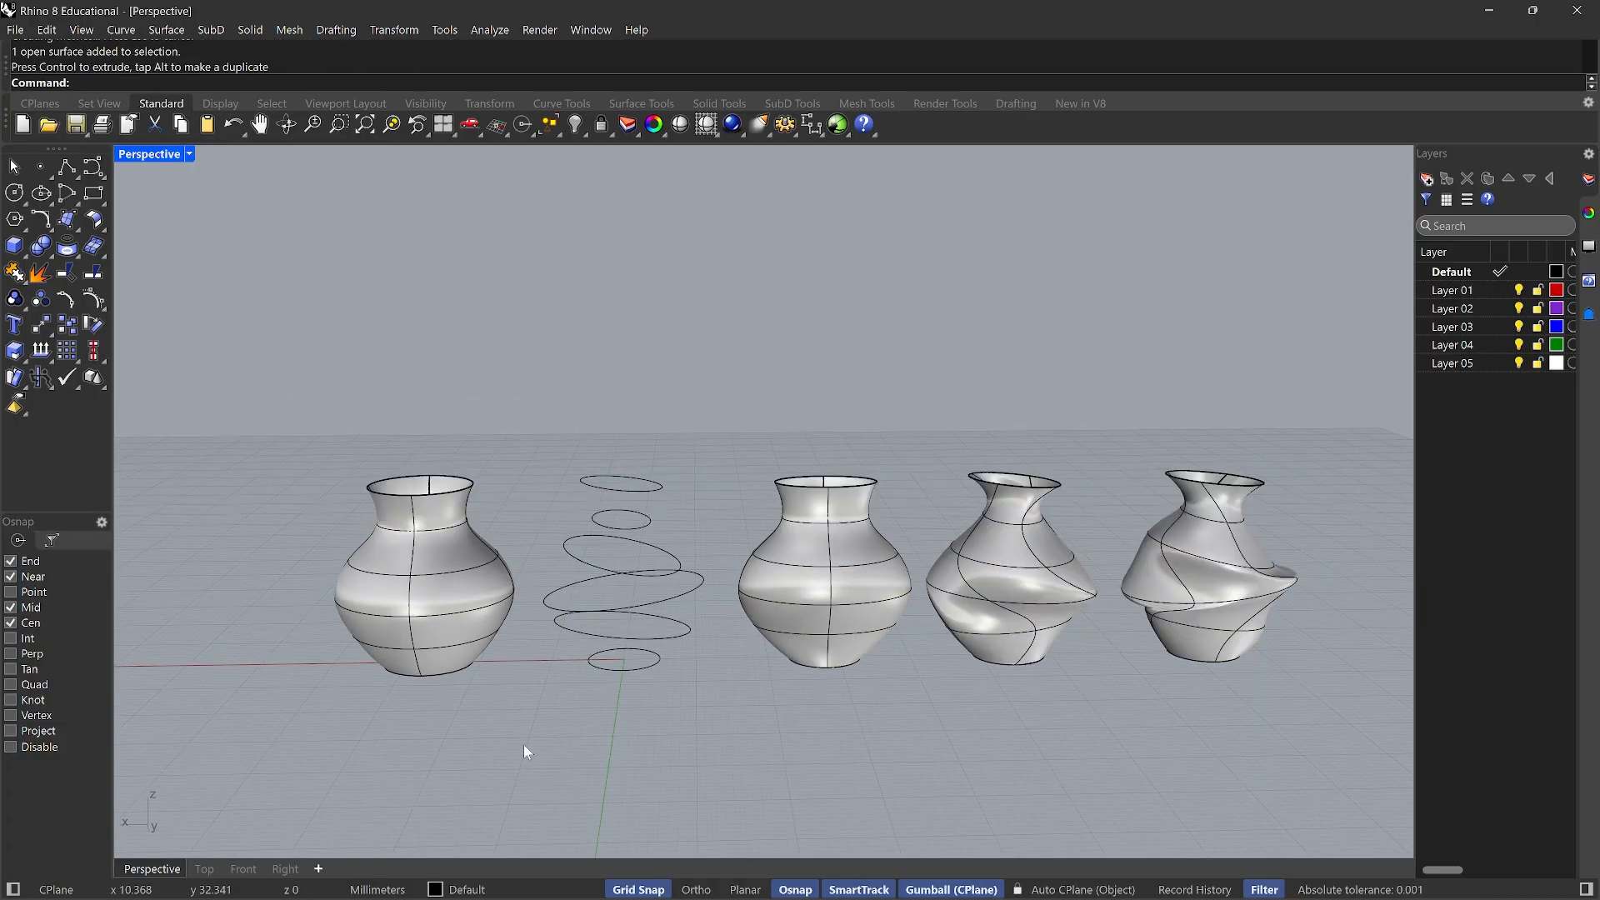
{"action": "scroll", "coordinate": [686, 753], "scroll_direction": "up", "scroll_amount": 2}
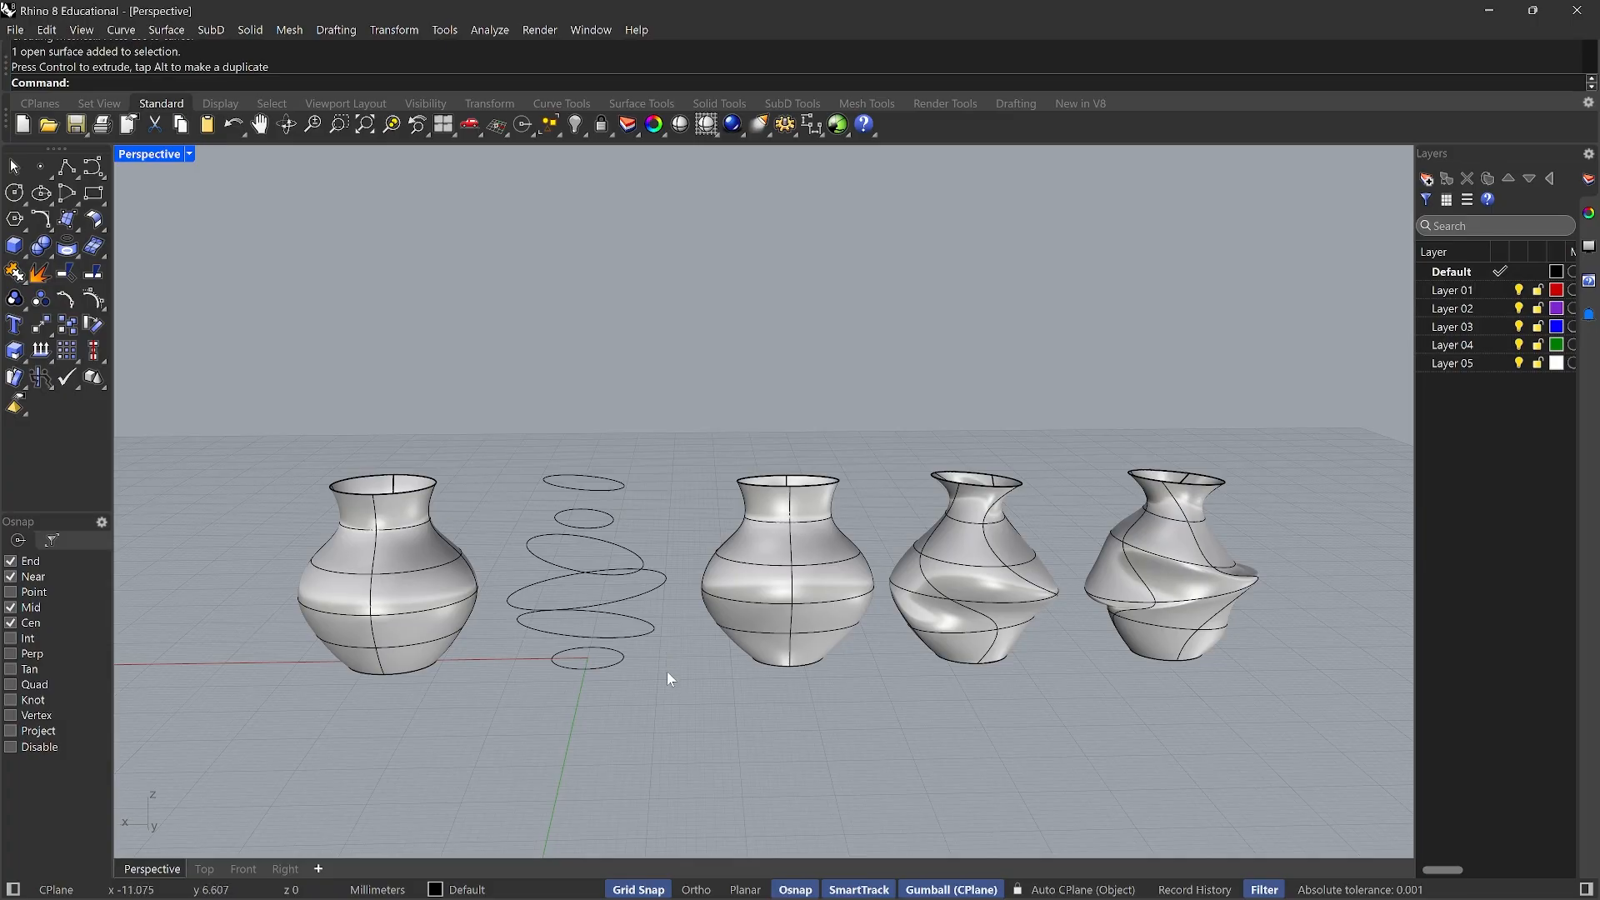
{"action": "mouse_move", "coordinate": [667, 675]}
{"action": "right_mouse_down"}
{"action": "mouse_move", "coordinate": [674, 617]}
{"action": "mouse_move", "coordinate": [675, 652]}
{"action": "right_mouse_up"}
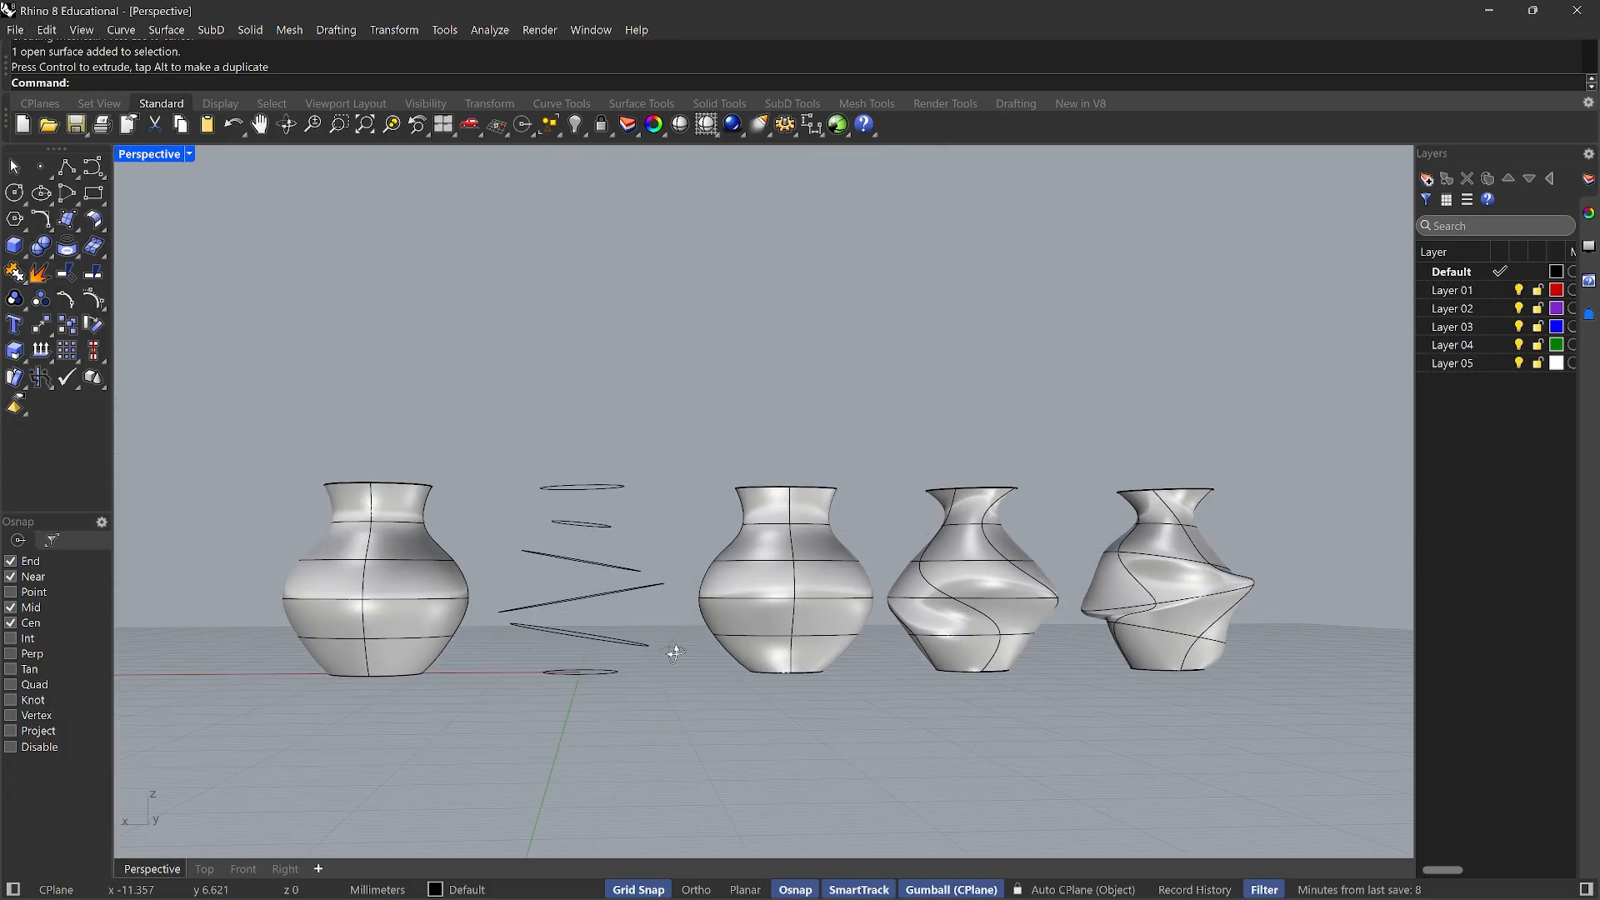